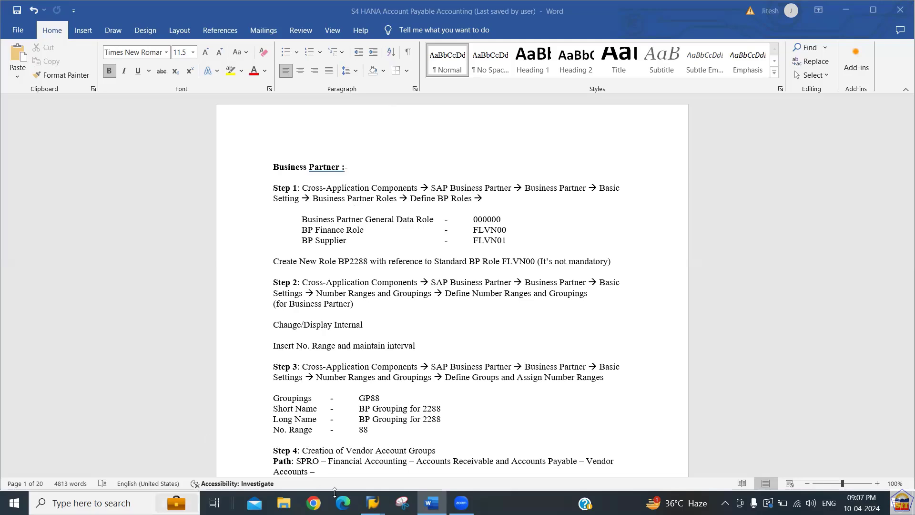
Log on to the ECC Server NGR system from the SAP Logon connection list.
{"action": "mouse_move", "coordinate": [373, 501]}
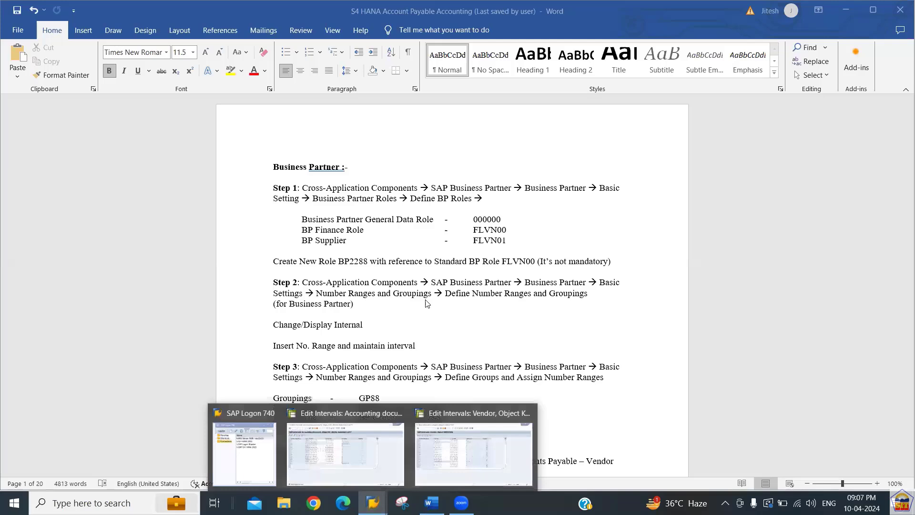
{"action": "left_click", "coordinate": [337, 433]}
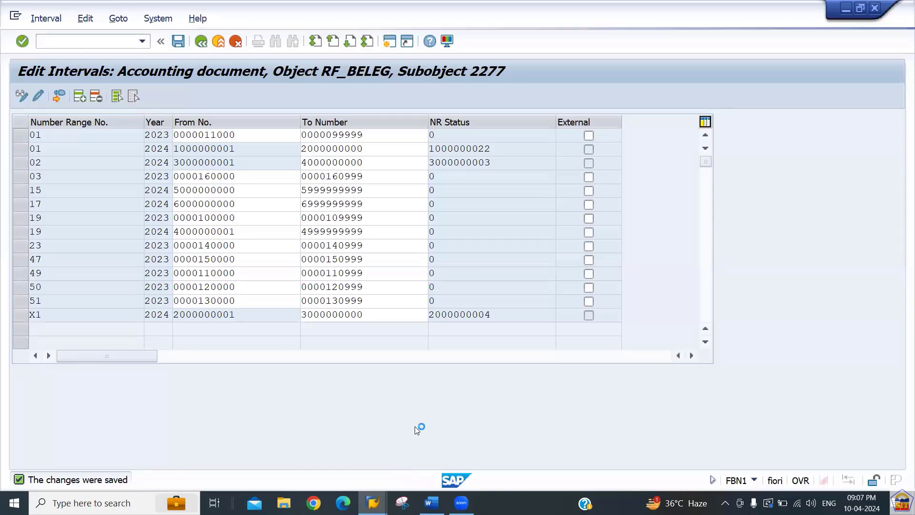
{"action": "left_click", "coordinate": [402, 503]}
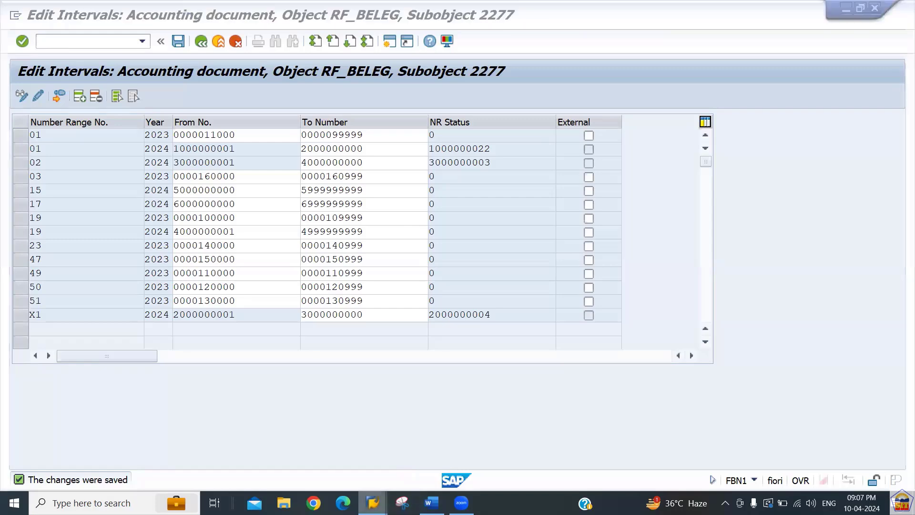
{"action": "mouse_move", "coordinate": [373, 503]}
{"action": "left_click", "coordinate": [246, 445]}
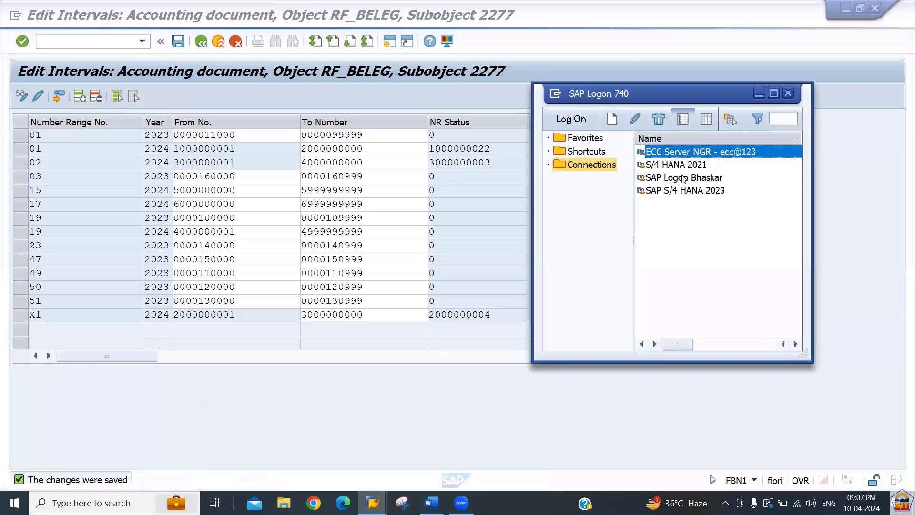
{"action": "double_click", "coordinate": [712, 152]}
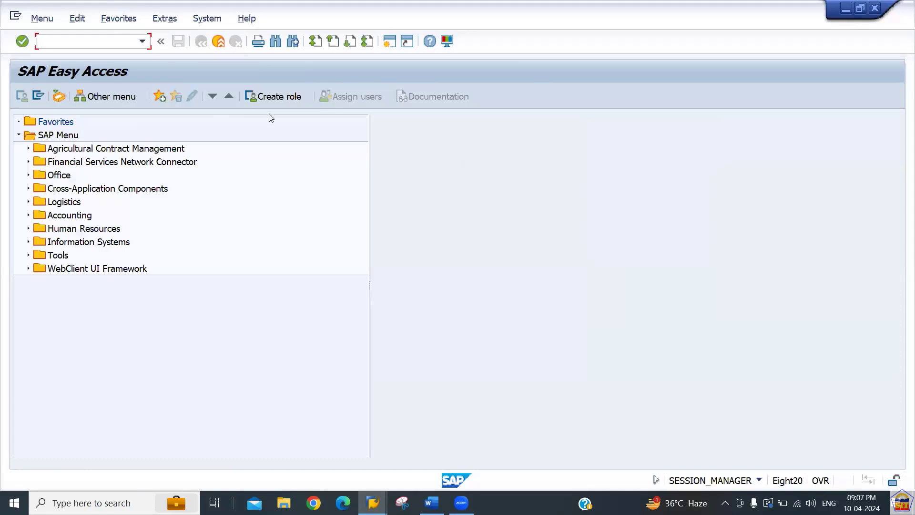
Run XK01, dismiss the connection error, and step through Company Code, Purchasing Organization and Account group.
{"action": "type", "text": "xk01"}
{"action": "key", "text": "Return"}
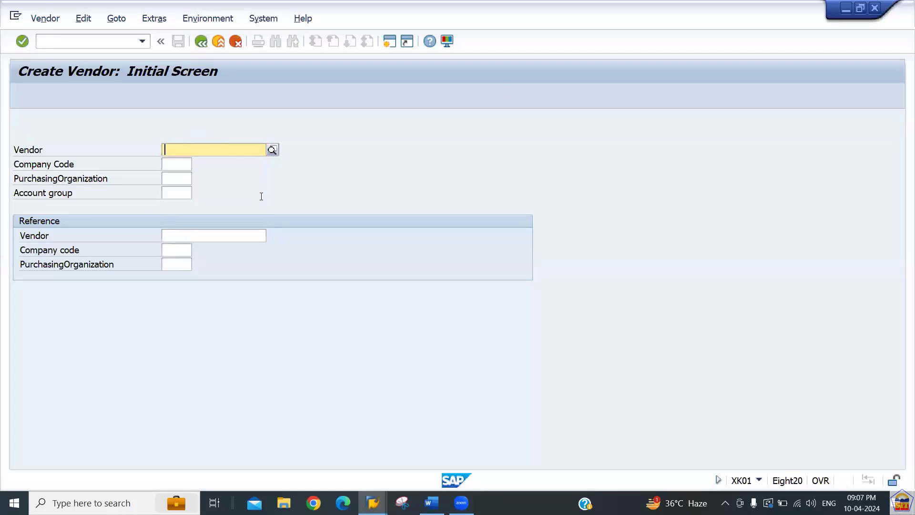
{"action": "key", "text": "Return"}
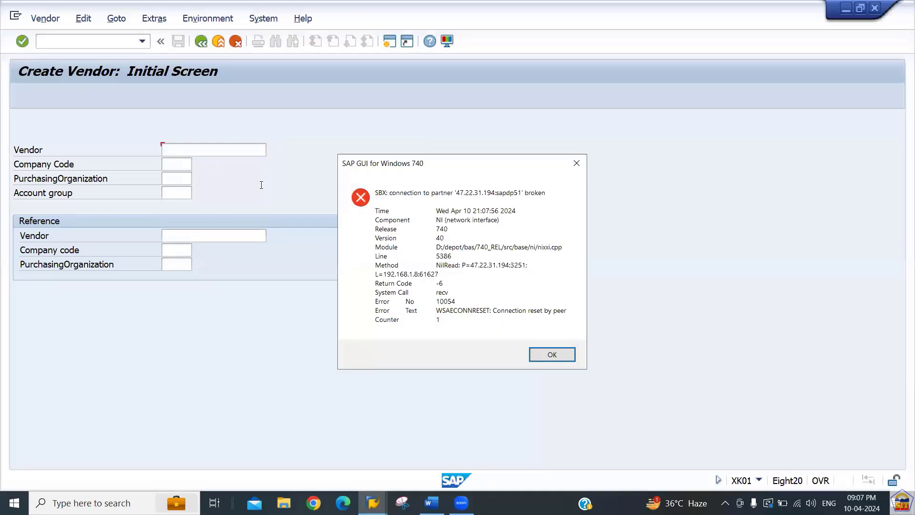
{"action": "key", "text": "Return"}
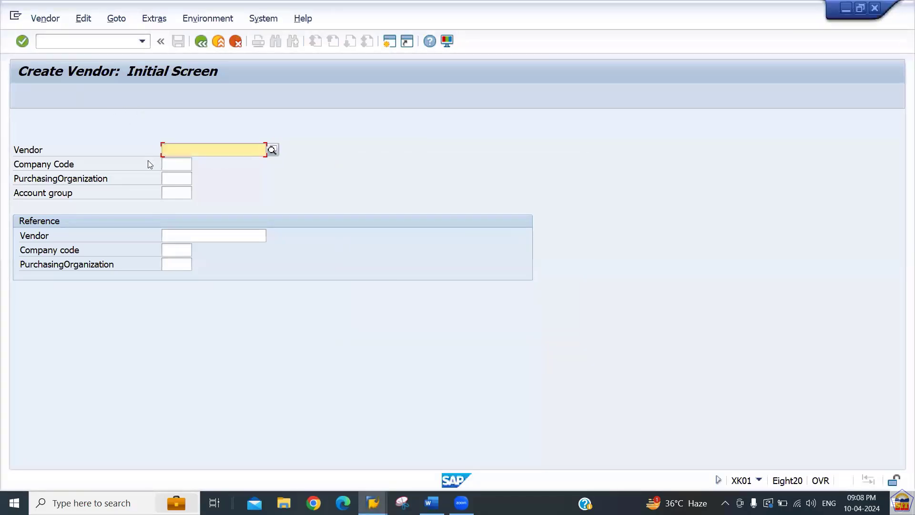
{"action": "left_click", "coordinate": [185, 159]}
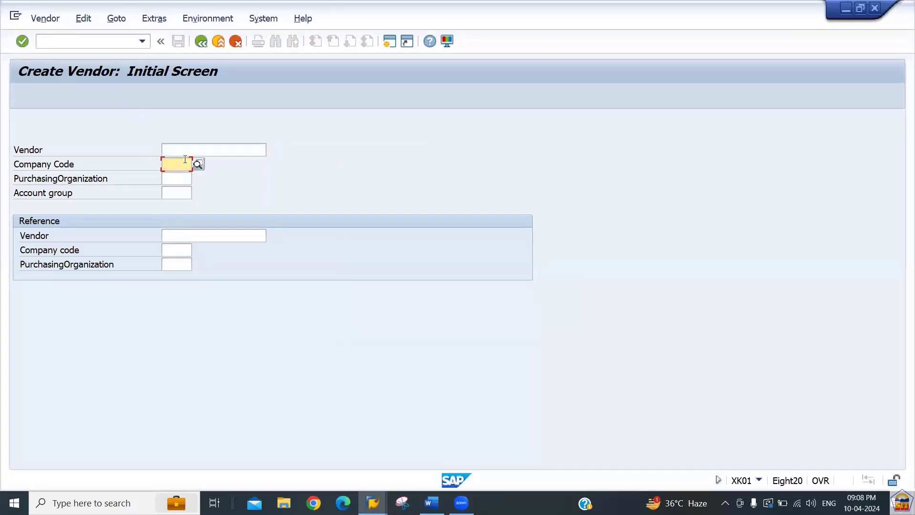
{"action": "left_click", "coordinate": [186, 181]}
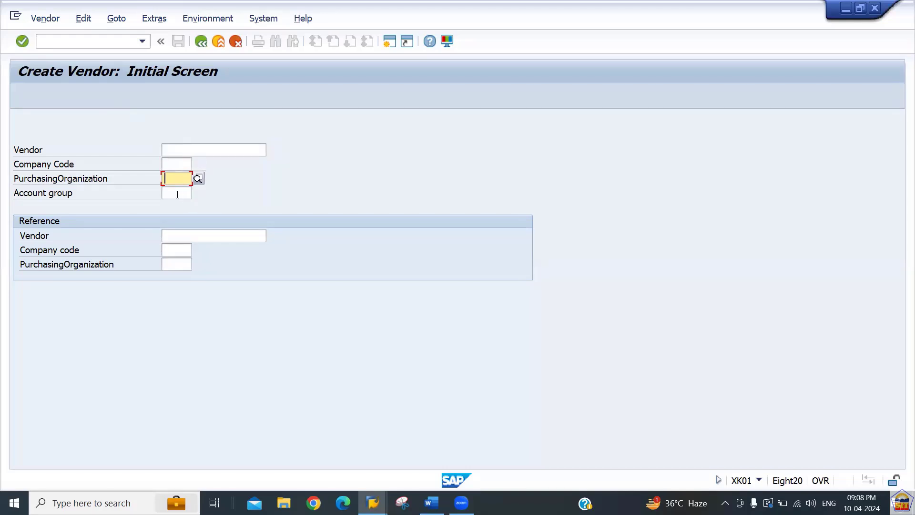
{"action": "left_click", "coordinate": [178, 193]}
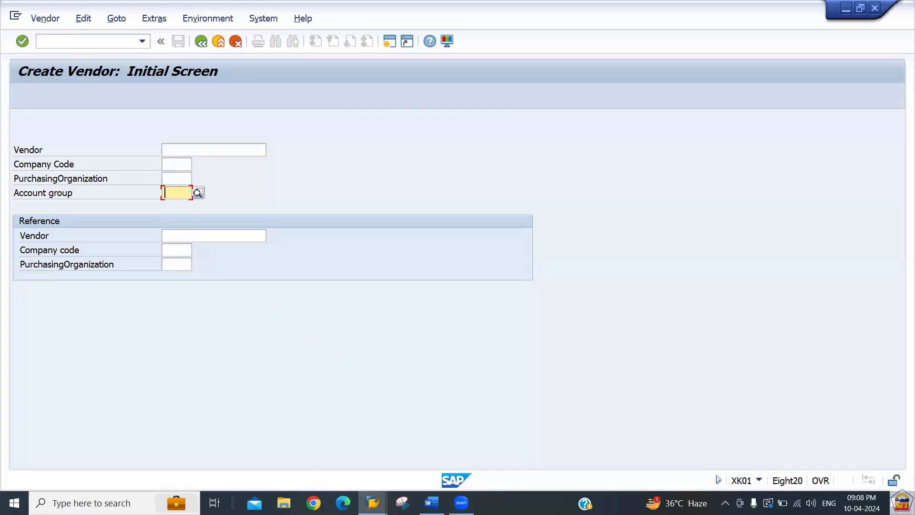
Log on to S/4 HANA 2021 and run XK01, which redirects to the partner-type choice.
{"action": "mouse_move", "coordinate": [373, 503]}
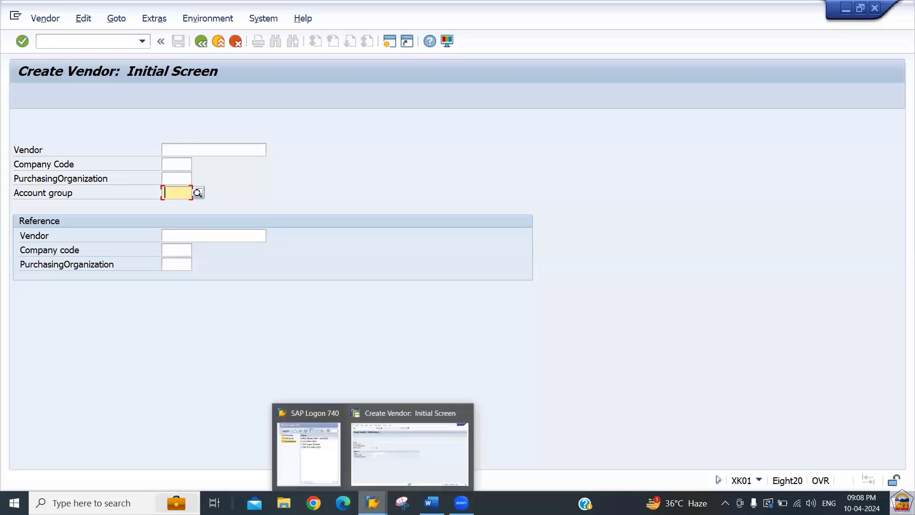
{"action": "left_click", "coordinate": [313, 452]}
{"action": "key", "text": "Down"}
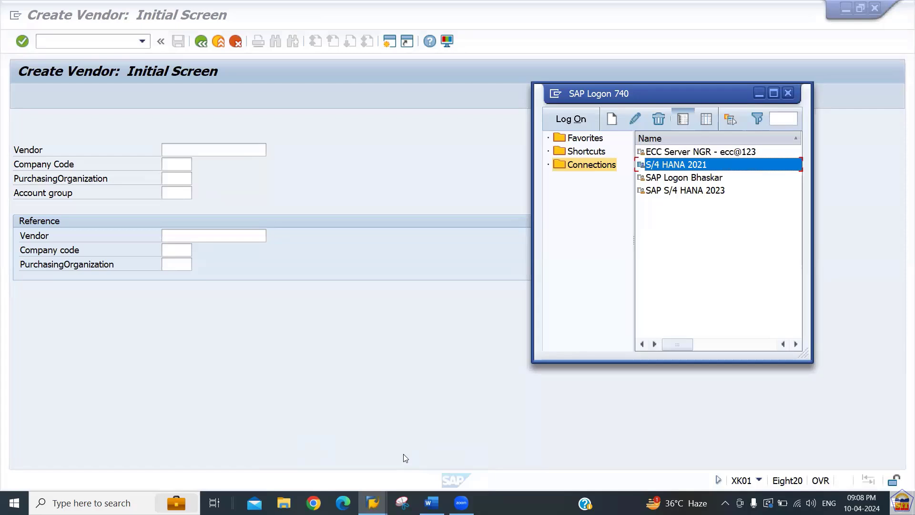
{"action": "key", "text": "Return"}
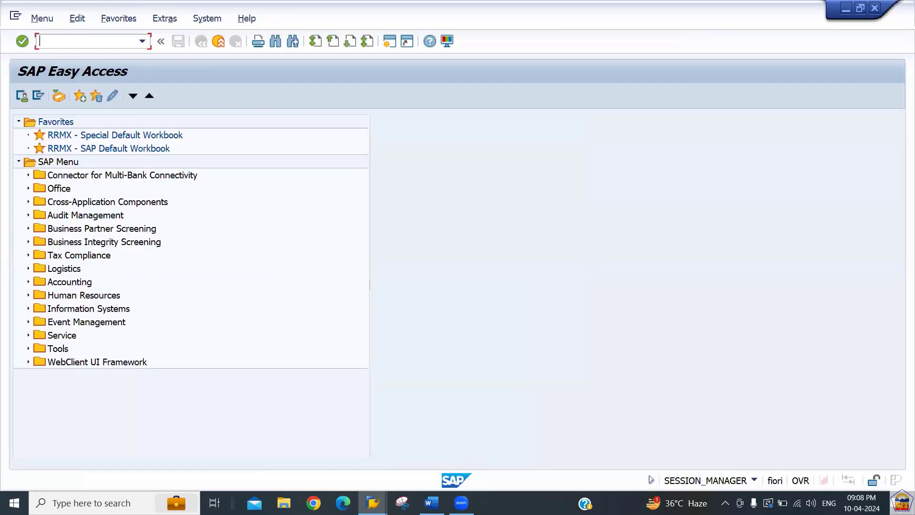
{"action": "type", "text": "xk01"}
{"action": "key", "text": "Return"}
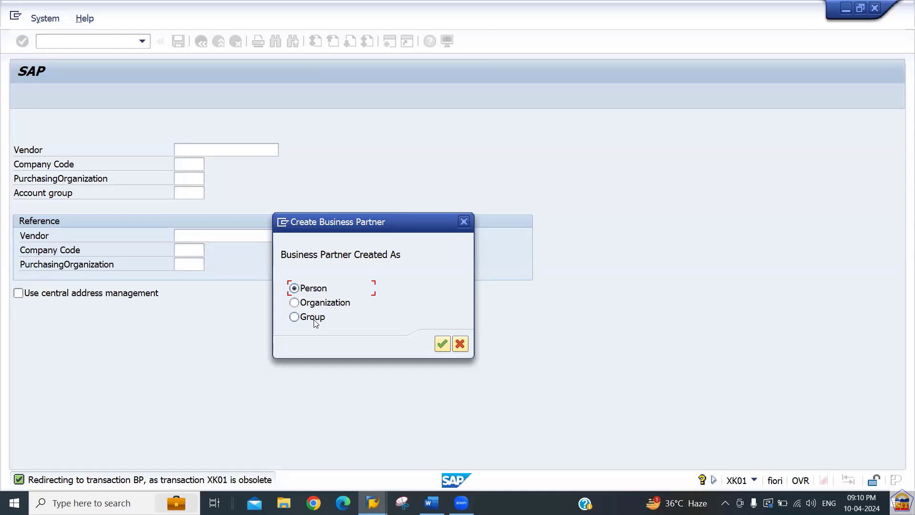
Pick Organization, open a new SAP session, and run transaction BP in it.
{"action": "left_click", "coordinate": [293, 303]}
{"action": "left_click", "coordinate": [284, 222]}
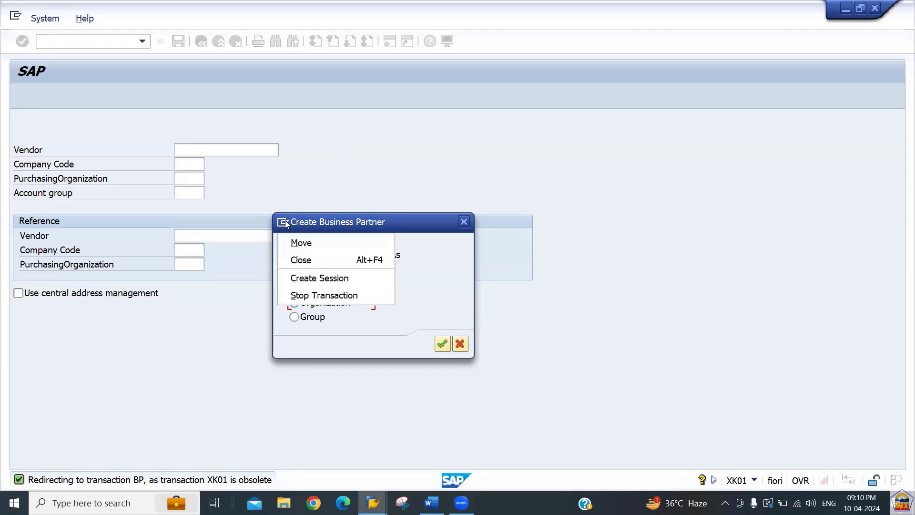
{"action": "left_click", "coordinate": [305, 278]}
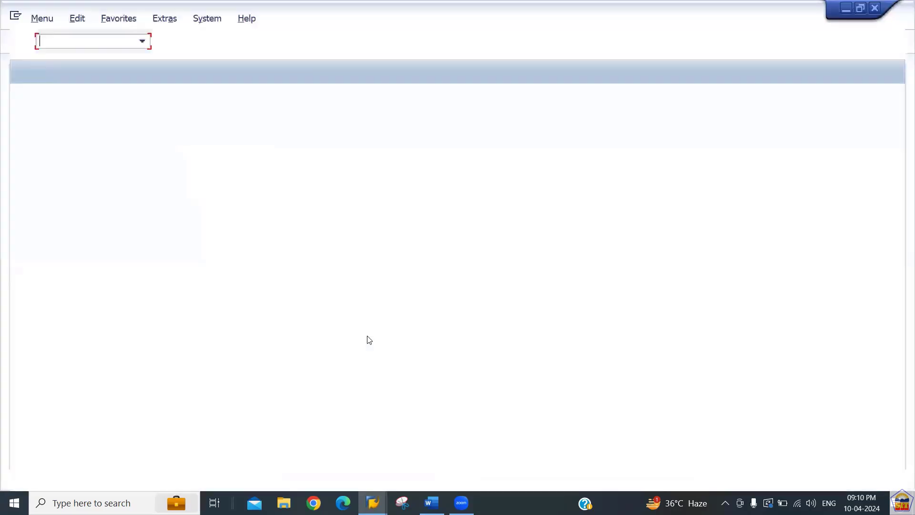
{"action": "type", "text": "bp"}
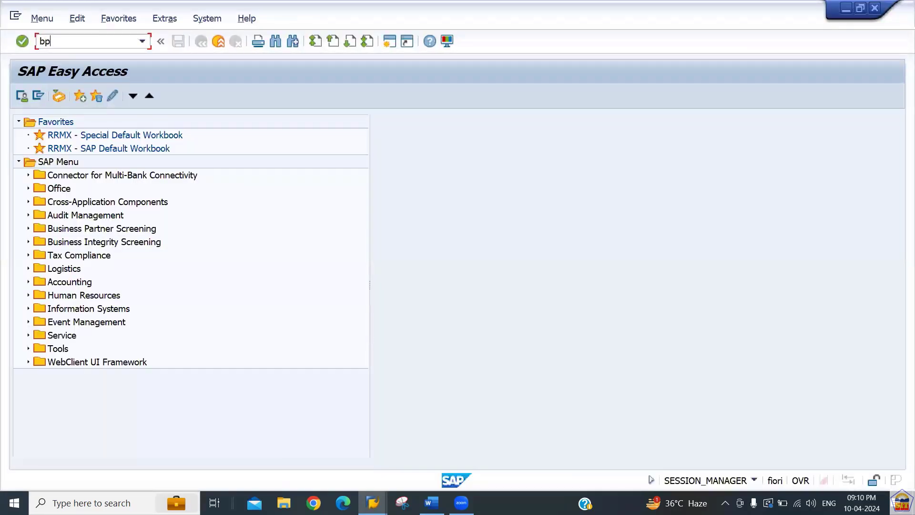
{"action": "key", "text": "Return"}
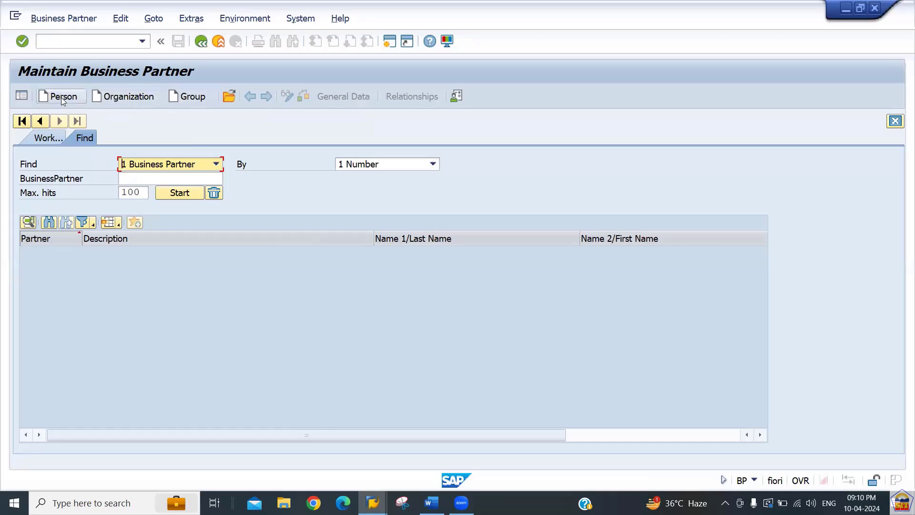
Start a new Organization business partner in BP, then return to the Word notes.
{"action": "left_click", "coordinate": [128, 98]}
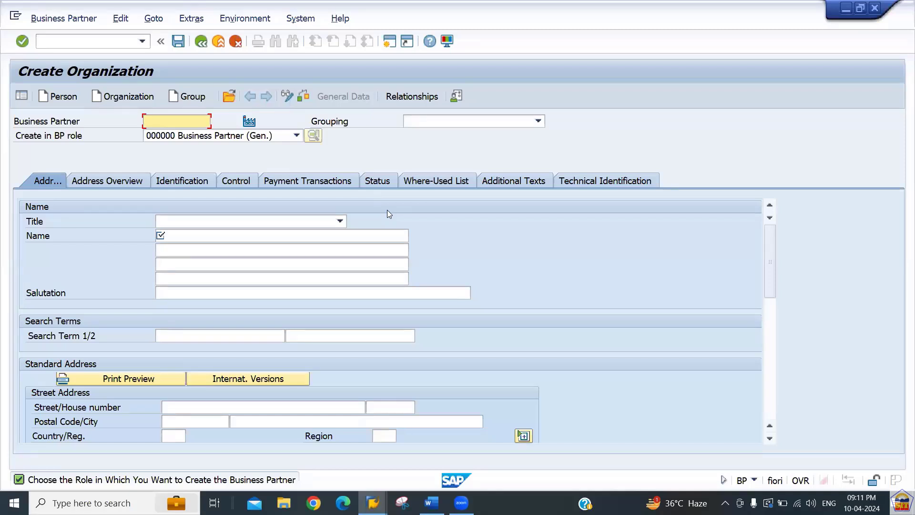
{"action": "key", "text": "alt+Tab"}
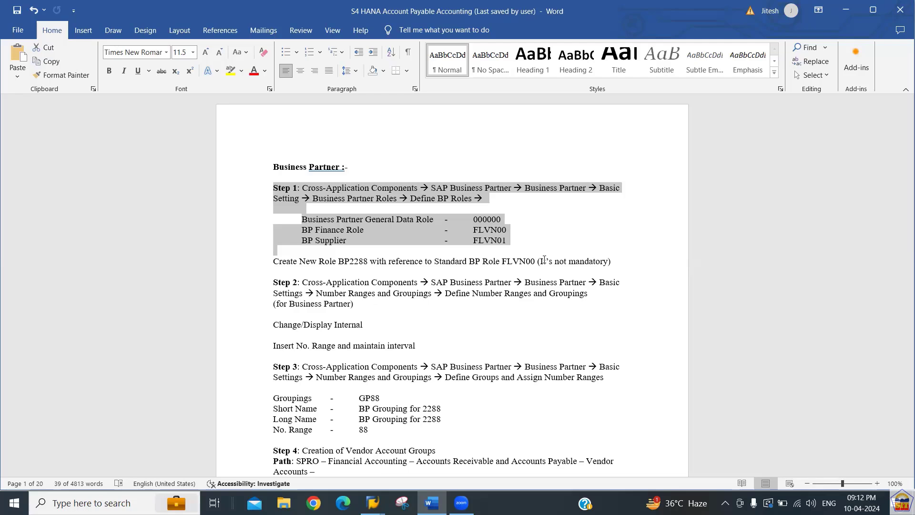
Highlight the Step 1 business partner roles paragraph in Word, then go back to SAP.
{"action": "key", "text": "ctrl+Home"}
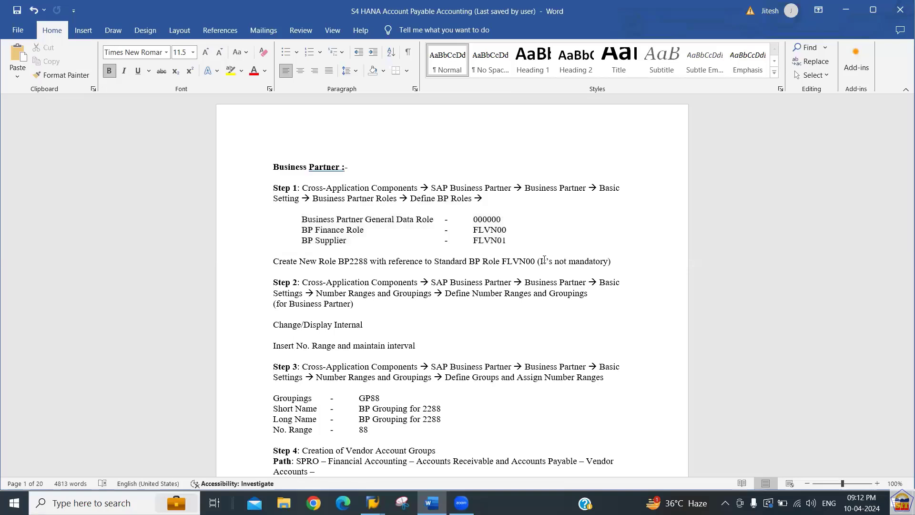
{"action": "key", "text": "Down"}
{"action": "key", "text": "Down"}
{"action": "key", "text": "shift+Down"}
{"action": "key", "text": "shift+Down"}
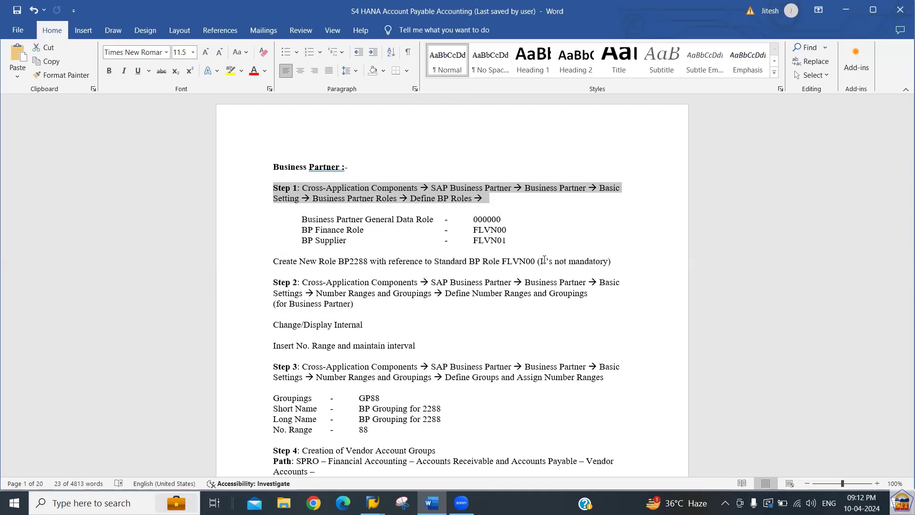
{"action": "key", "text": "alt+Tab"}
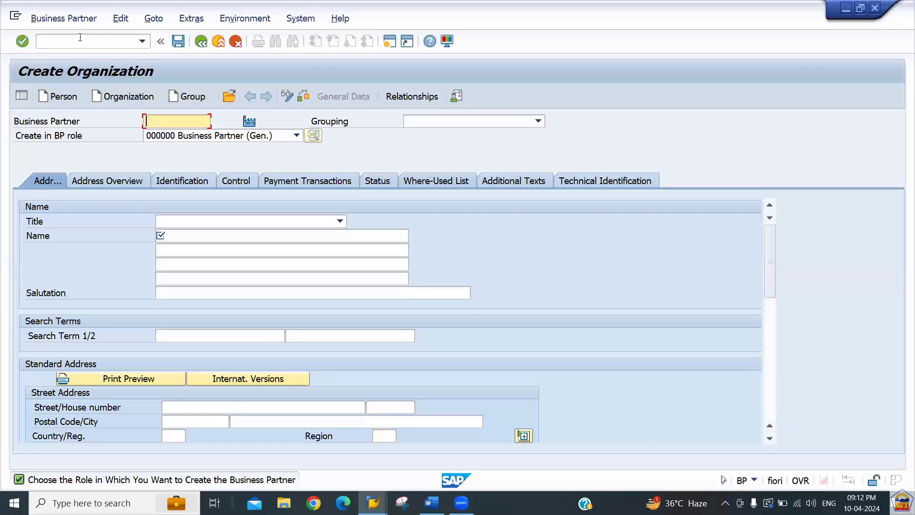
Open the SAP customizing implementation guide with /nspro.
{"action": "left_click", "coordinate": [80, 37]}
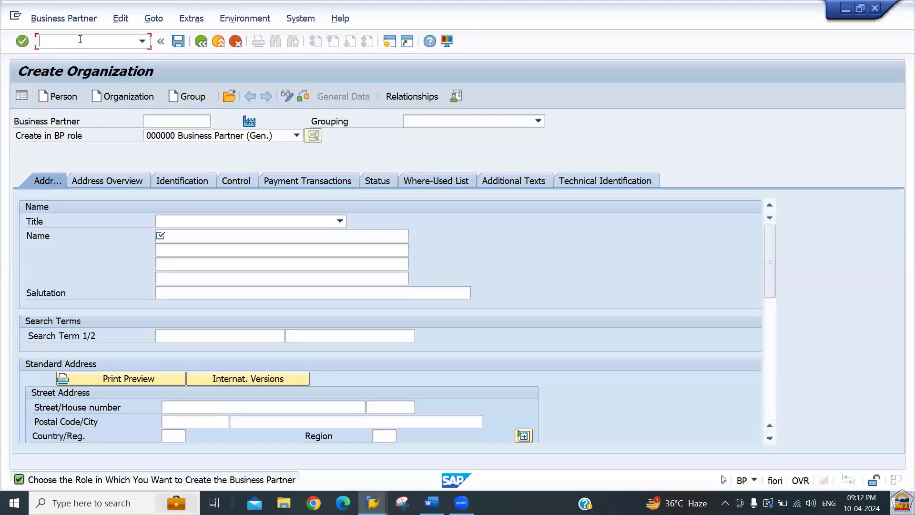
{"action": "type", "text": "/nspro"}
{"action": "key", "text": "Return"}
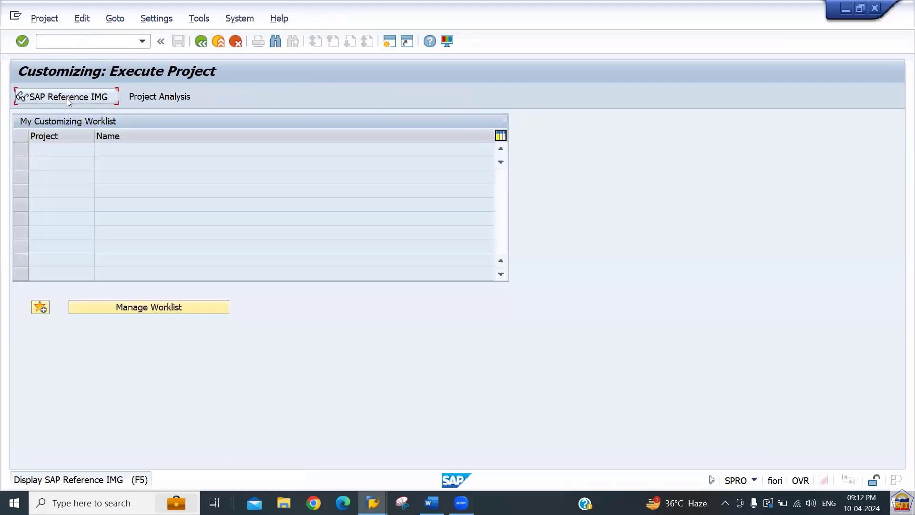
{"action": "left_click", "coordinate": [67, 98]}
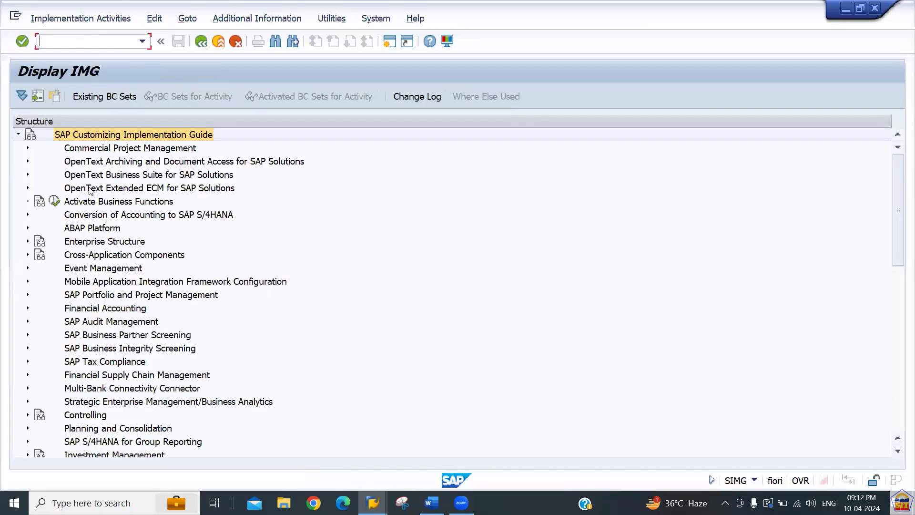
Drill down to Basic Settings > Business Partner Roles and run Define BP Roles.
{"action": "left_click", "coordinate": [97, 257]}
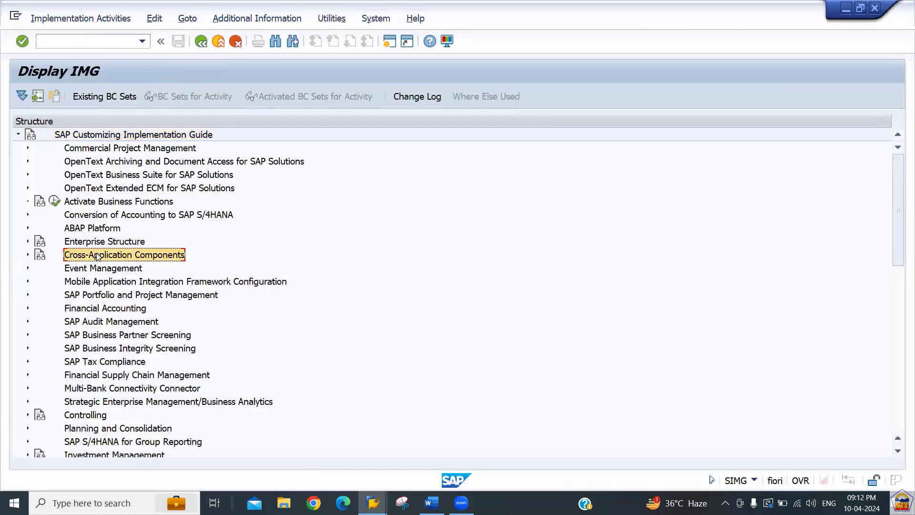
{"action": "double_click", "coordinate": [97, 257]}
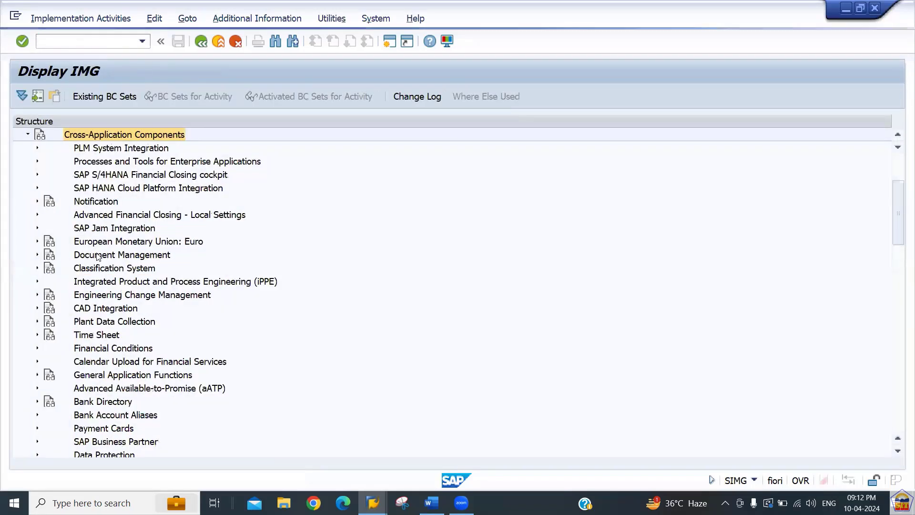
{"action": "key", "text": "Down"}
{"action": "key", "text": "Down"}
{"action": "key", "text": "Down"}
{"action": "key", "text": "Down"}
{"action": "key", "text": "Down"}
{"action": "key", "text": "Down"}
{"action": "key", "text": "Down"}
{"action": "key", "text": "Down"}
{"action": "key", "text": "Down"}
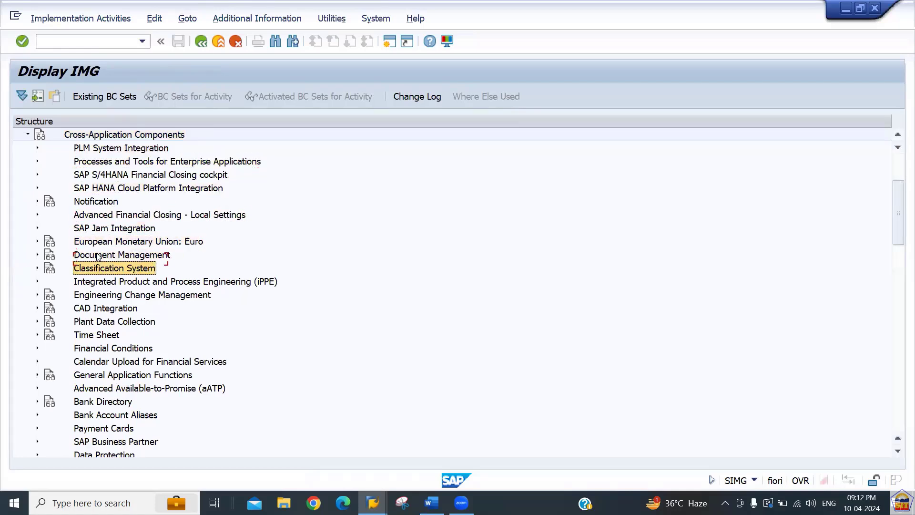
{"action": "key", "text": "Down"}
{"action": "key", "text": "Down"}
{"action": "key", "text": "Down"}
{"action": "key", "text": "Down"}
{"action": "key", "text": "Down"}
{"action": "key", "text": "Down"}
{"action": "key", "text": "Down"}
{"action": "key", "text": "Down"}
{"action": "key", "text": "Down"}
{"action": "key", "text": "Down"}
{"action": "key", "text": "Down"}
{"action": "key", "text": "Down"}
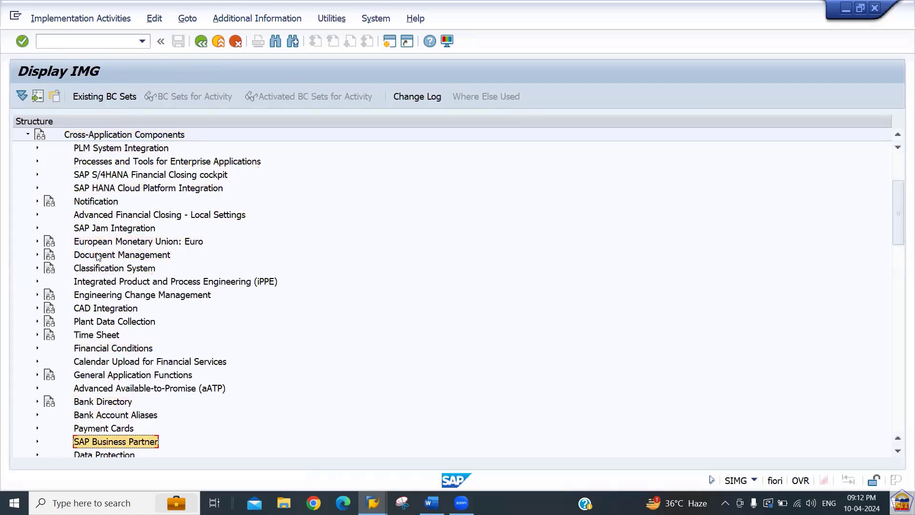
{"action": "key", "text": "Right"}
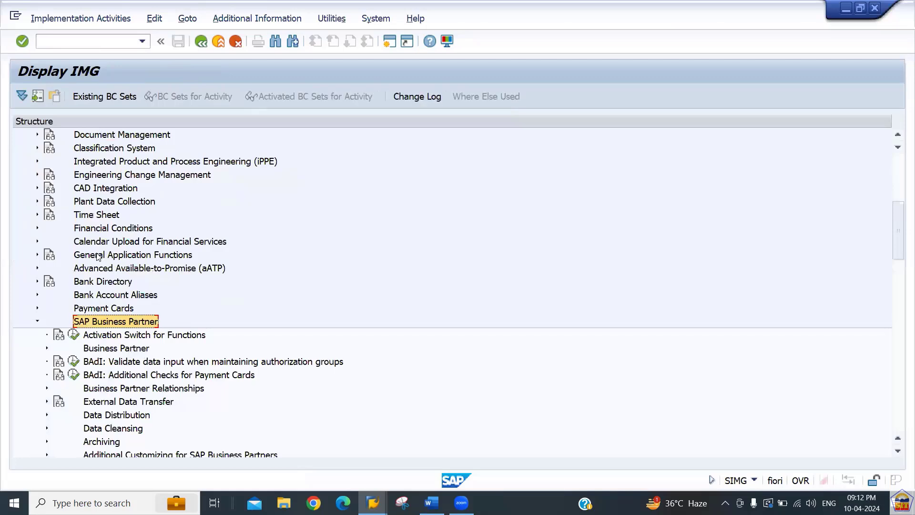
{"action": "key", "text": "Down"}
{"action": "key", "text": "Down"}
{"action": "key", "text": "Right"}
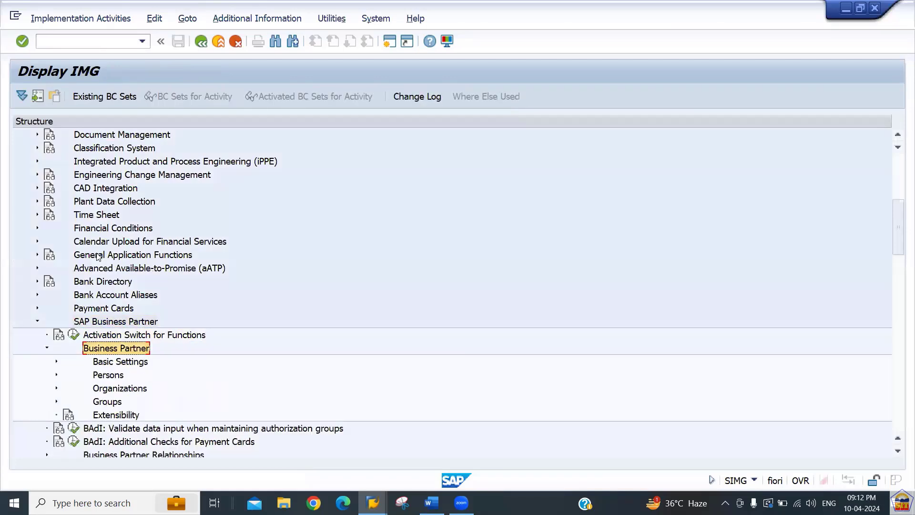
{"action": "key", "text": "Down"}
{"action": "key", "text": "Right"}
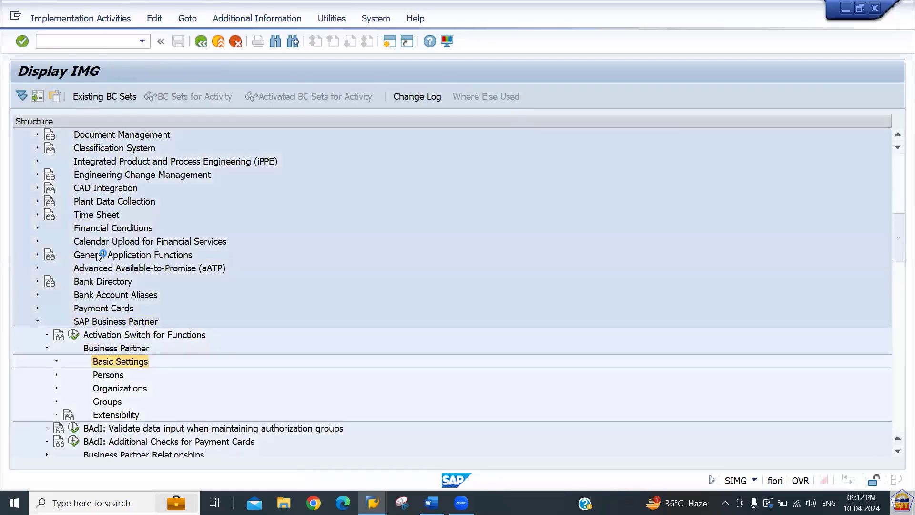
{"action": "key", "text": "Down"}
{"action": "key", "text": "Down"}
{"action": "key", "text": "Down"}
{"action": "key", "text": "Down"}
{"action": "key", "text": "Down"}
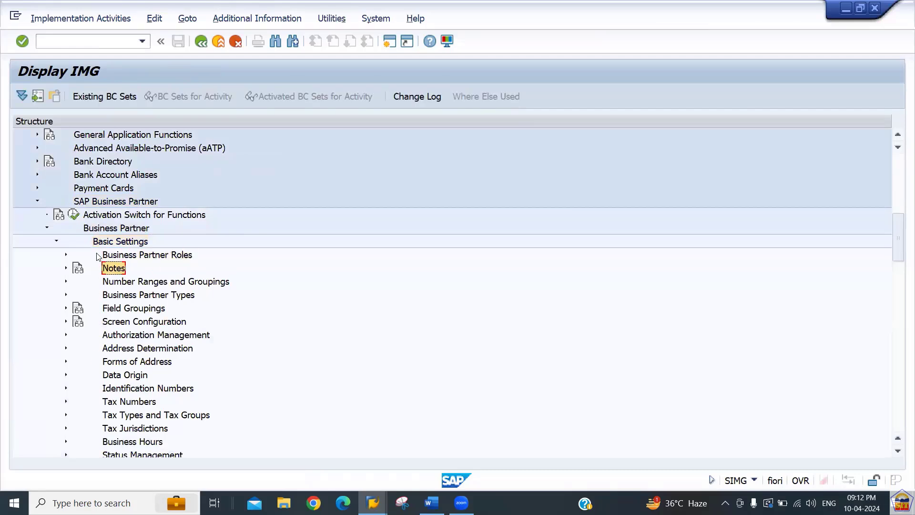
{"action": "key", "text": "Up"}
{"action": "key", "text": "Up"}
{"action": "key", "text": "Up"}
{"action": "key", "text": "Up"}
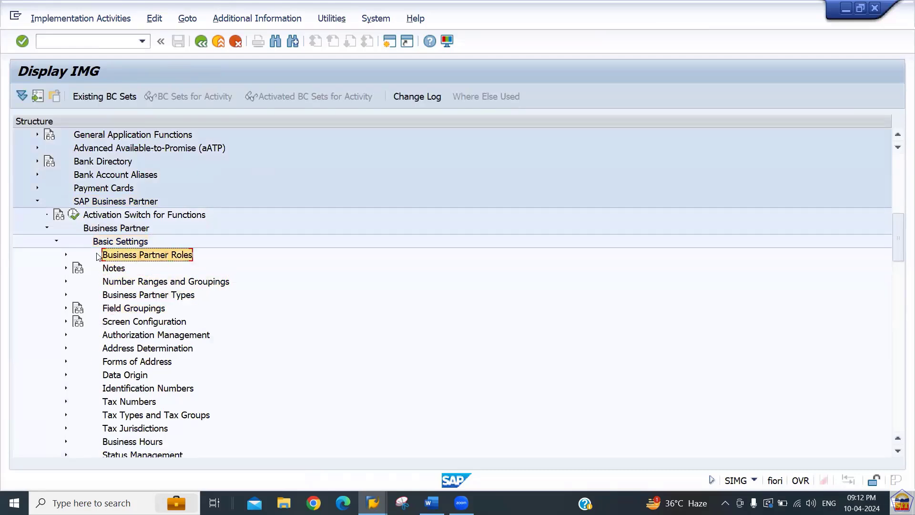
{"action": "key", "text": "Right"}
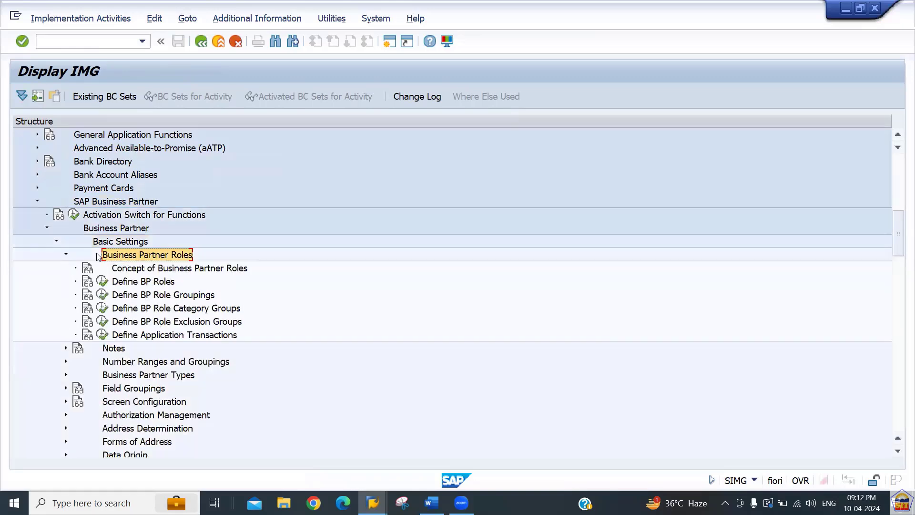
{"action": "key", "text": "Down"}
{"action": "key", "text": "Down"}
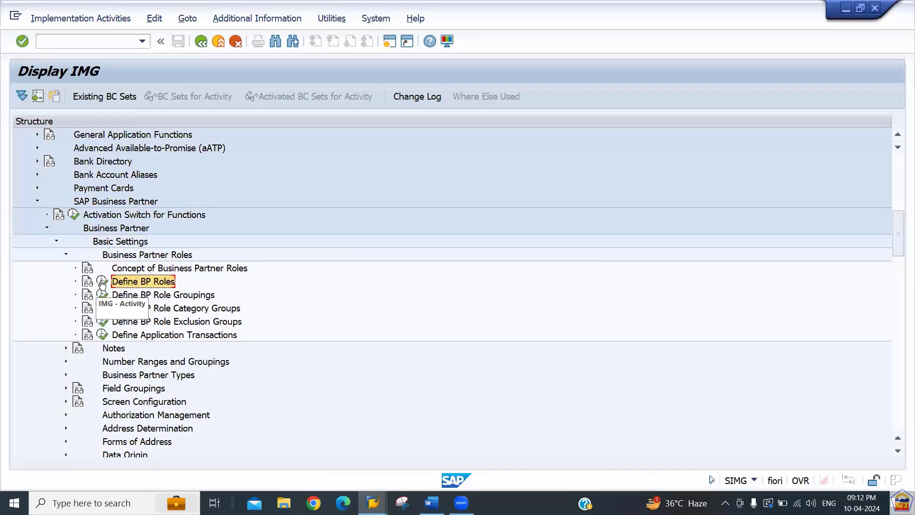
{"action": "left_click", "coordinate": [102, 282]}
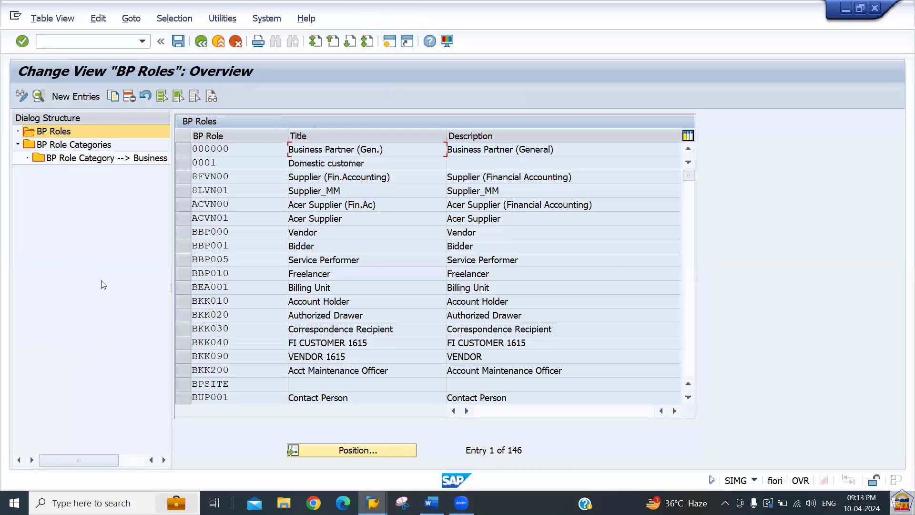
Point out the BBP000 Vendor role and scroll through the BP roles list.
{"action": "left_click", "coordinate": [231, 227]}
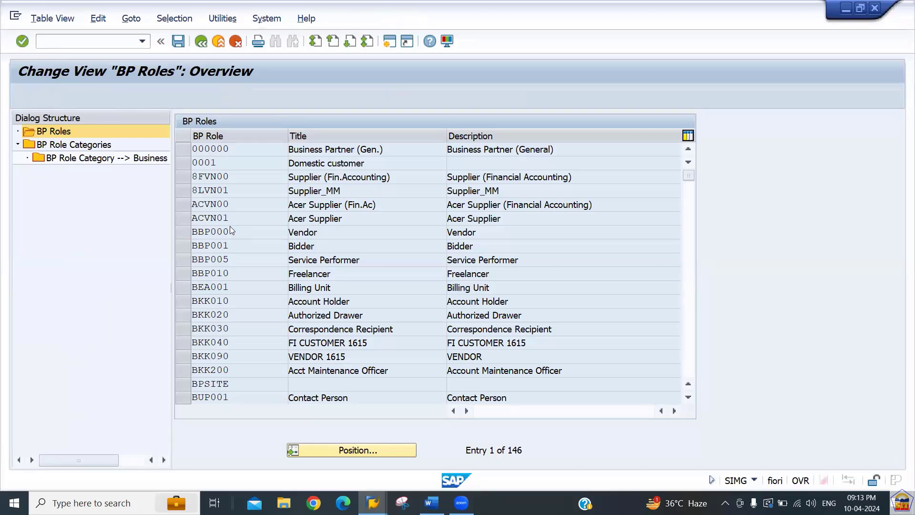
{"action": "scroll", "coordinate": [231, 229], "scroll_direction": "down", "scroll_amount": 6}
{"action": "scroll", "coordinate": [230, 231], "scroll_direction": "down", "scroll_amount": 12}
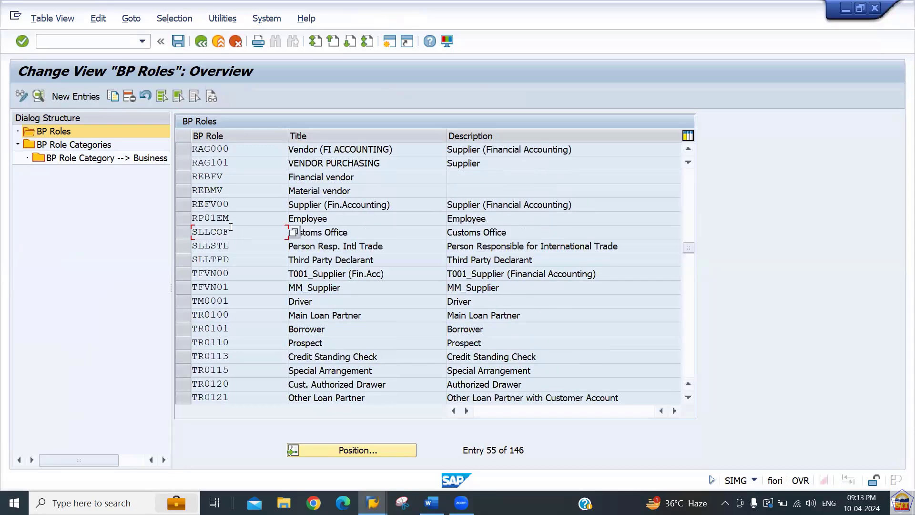
{"action": "scroll", "coordinate": [231, 227], "scroll_direction": "up", "scroll_amount": 18}
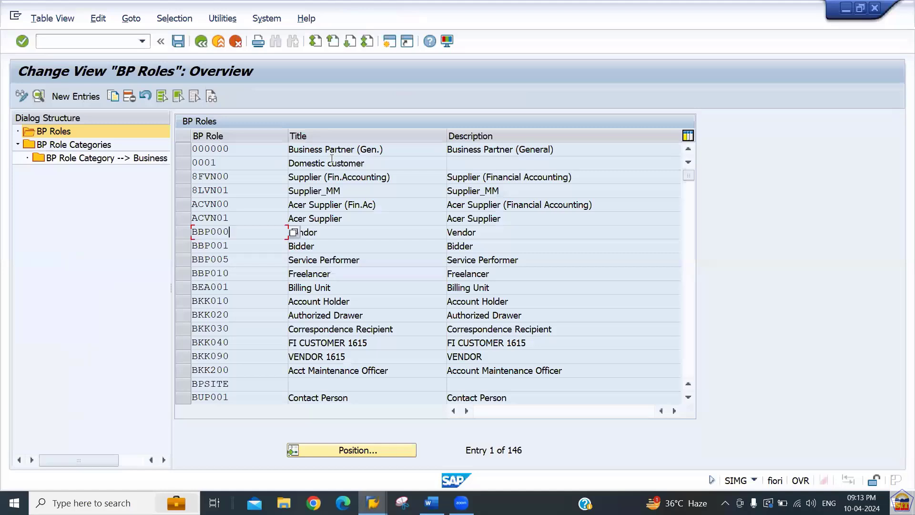
Highlight Domestic customer, Supplier, Service Performer, Freelancer, Billing Unit, Account Holder and Authorized Drawer titles.
{"action": "left_click_drag", "start_coordinate": [371, 164], "coordinate": [289, 163]}
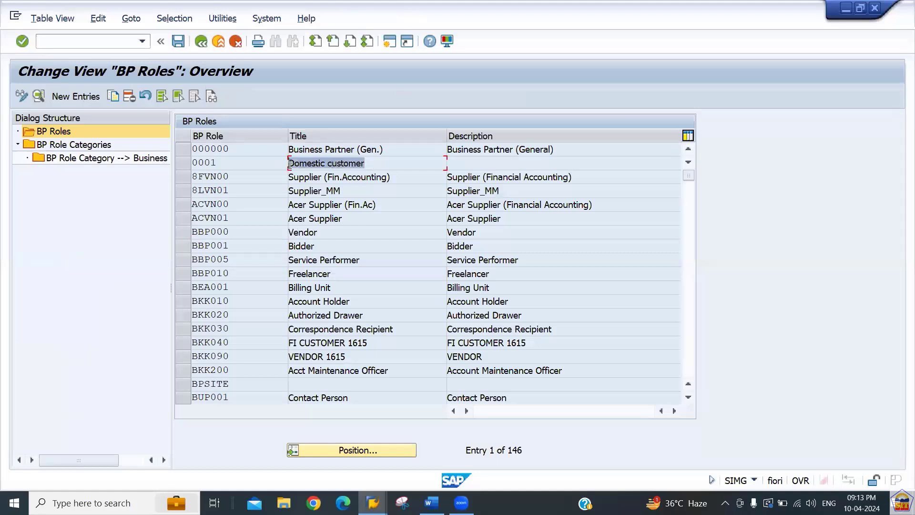
{"action": "left_click", "coordinate": [344, 219]}
{"action": "left_click_drag", "start_coordinate": [344, 218], "coordinate": [308, 219]}
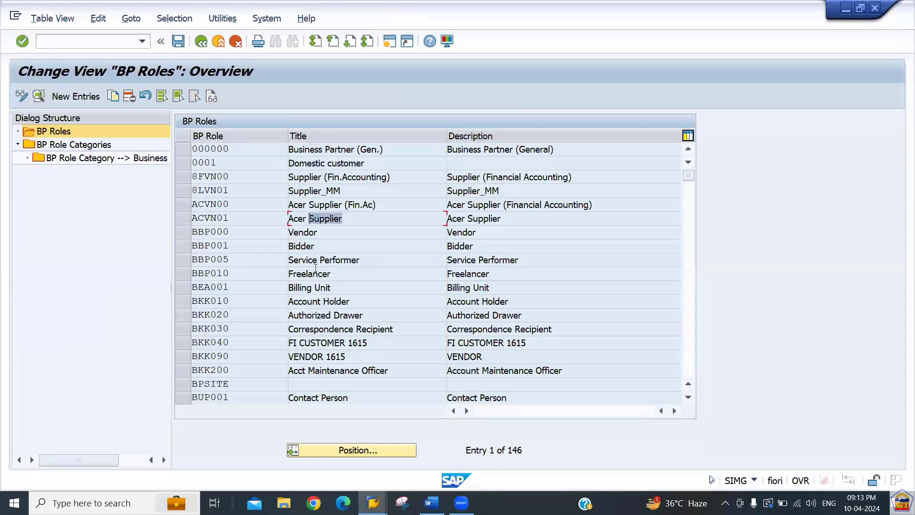
{"action": "left_click_drag", "start_coordinate": [339, 262], "coordinate": [289, 261]}
{"action": "left_click_drag", "start_coordinate": [340, 274], "coordinate": [278, 274]}
{"action": "left_click_drag", "start_coordinate": [337, 287], "coordinate": [280, 286]}
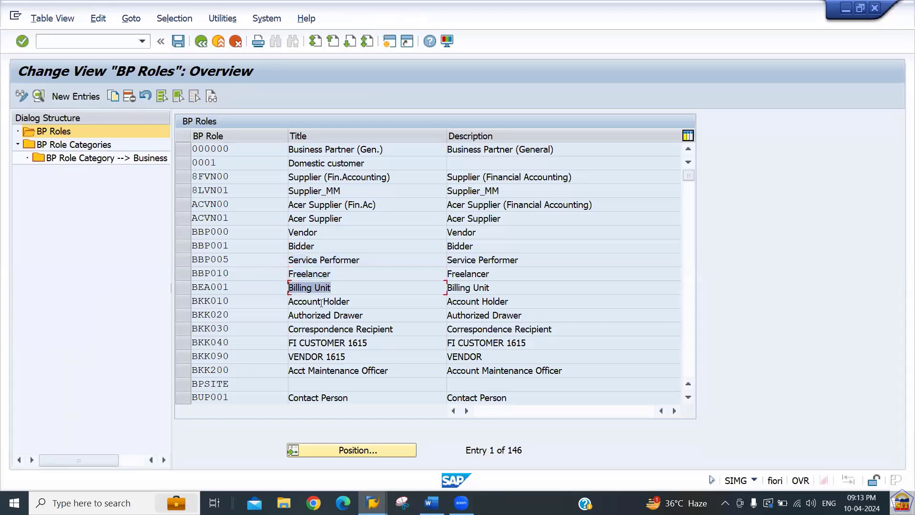
{"action": "left_click_drag", "start_coordinate": [350, 302], "coordinate": [289, 301]}
{"action": "left_click_drag", "start_coordinate": [357, 315], "coordinate": [288, 315]}
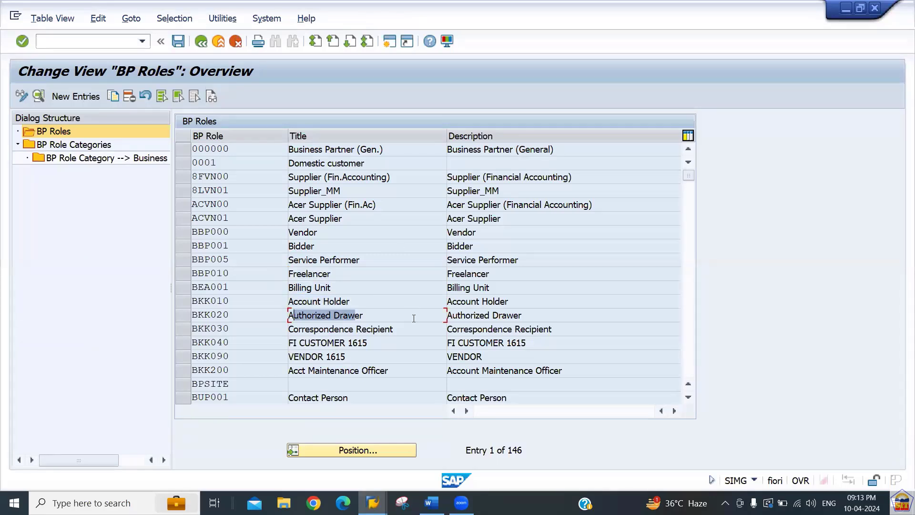
{"action": "key", "text": "alt+Tab"}
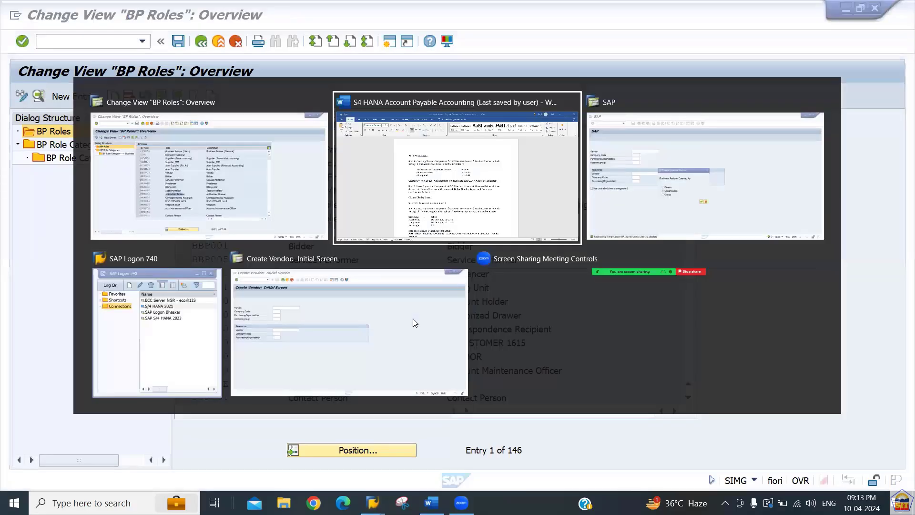
Select the three Step 1 BP role lines starting with General Data Role 000000.
{"action": "key", "text": "Down"}
{"action": "key", "text": "Down"}
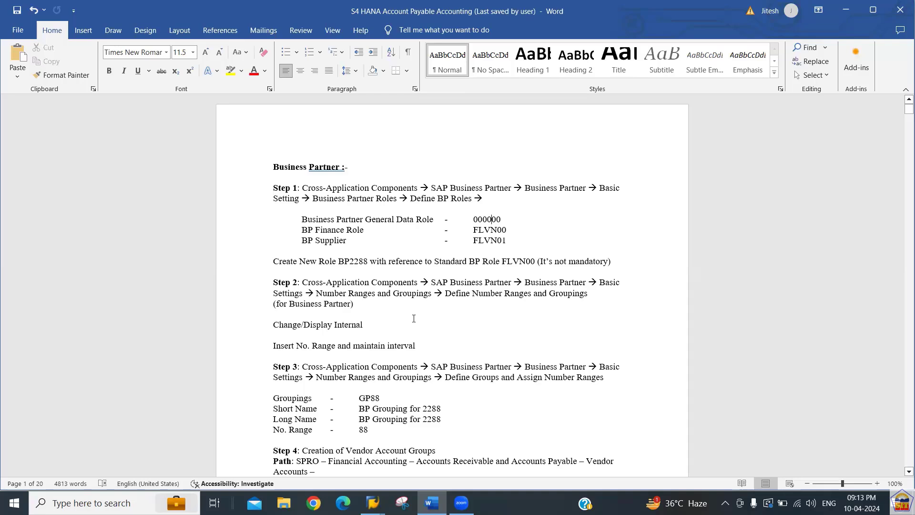
{"action": "key", "text": "Left"}
{"action": "key", "text": "Left"}
{"action": "key", "text": "Left"}
{"action": "key", "text": "Left"}
{"action": "key", "text": "Left"}
{"action": "key", "text": "Left"}
{"action": "key", "text": "Left"}
{"action": "key", "text": "Left"}
{"action": "key", "text": "Left"}
{"action": "key", "text": "Left"}
{"action": "key", "text": "Left"}
{"action": "key", "text": "Left"}
{"action": "key", "text": "Left"}
{"action": "key", "text": "Left"}
{"action": "key", "text": "Left"}
{"action": "key", "text": "Left"}
{"action": "key", "text": "Left"}
{"action": "key", "text": "Left"}
{"action": "key", "text": "Left"}
{"action": "key", "text": "Left"}
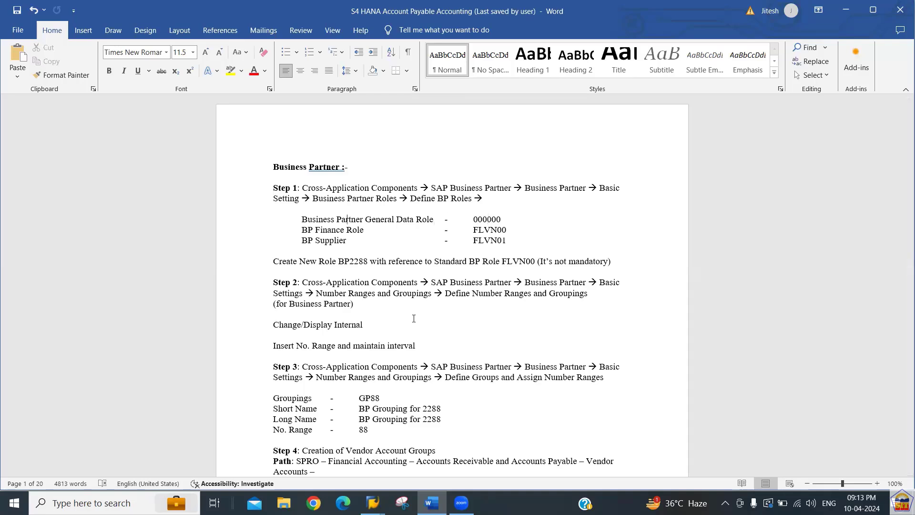
{"action": "key", "text": "Left"}
{"action": "key", "text": "Left"}
{"action": "key", "text": "Left"}
{"action": "key", "text": "shift+Down"}
{"action": "key", "text": "shift+Down"}
{"action": "key", "text": "shift+Down"}
{"action": "key", "text": "shift+Down"}
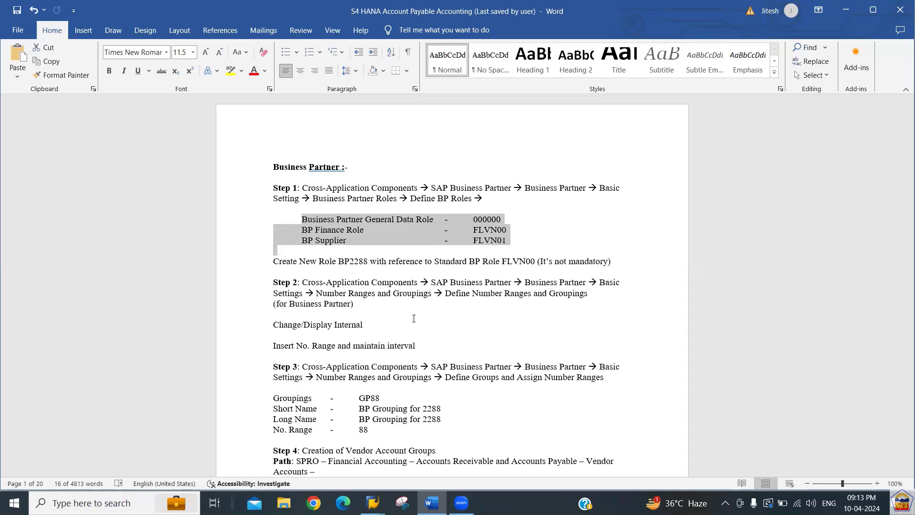
{"action": "key", "text": "Down"}
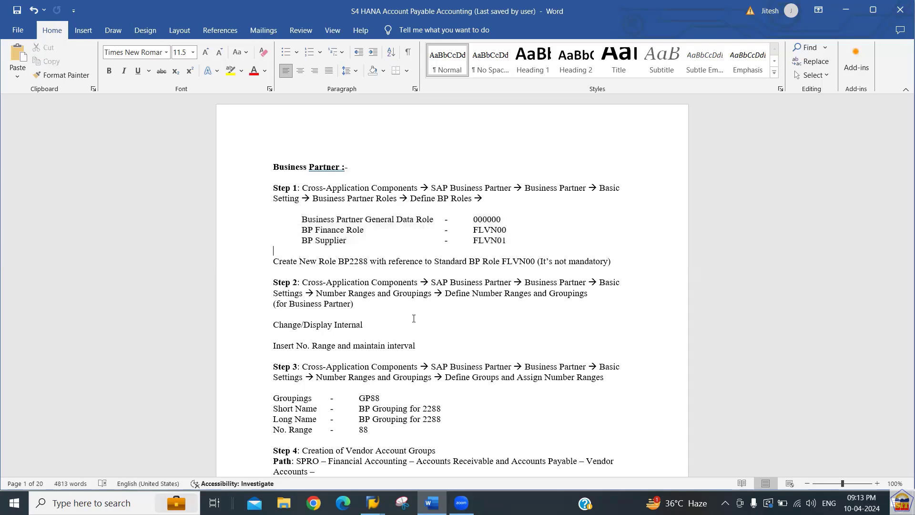
Type 'SAP FI Direct' and 'SAP FI Invoice linked with Purchase Order' on separate lines below BP Supplier.
{"action": "key", "text": "Return"}
{"action": "key", "text": "Return"}
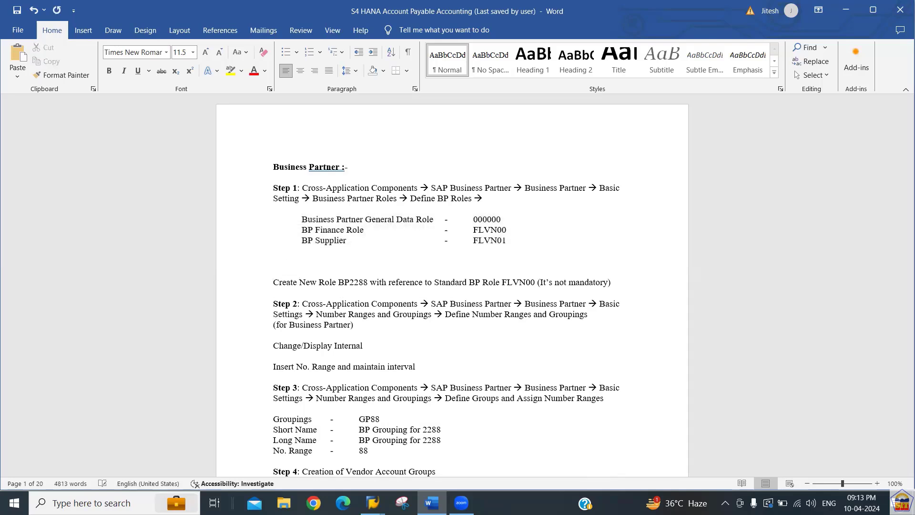
{"action": "type", "text": "SAP FI Direct"}
{"action": "key", "text": "Tab"}
{"action": "key", "text": "Tab"}
{"action": "type", "text": "SAP FI Invoice linked with"}
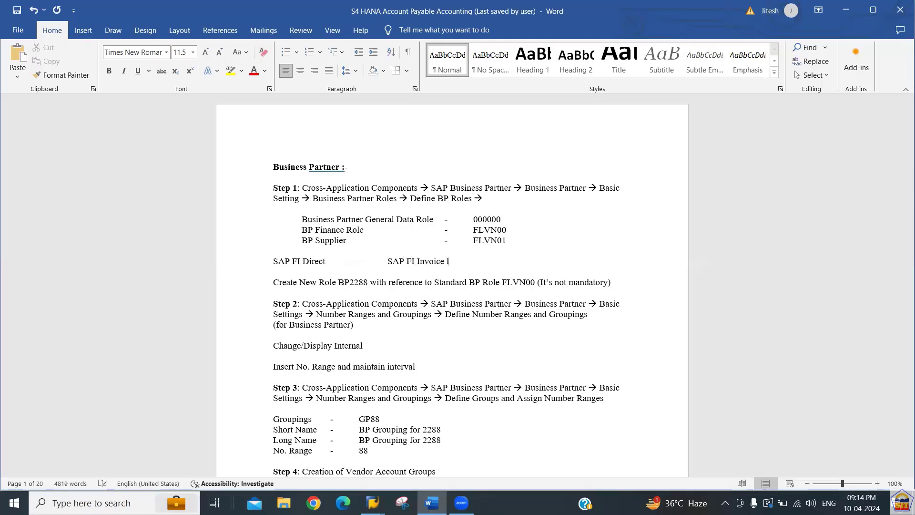
{"action": "type", "text": " Purchase Order"}
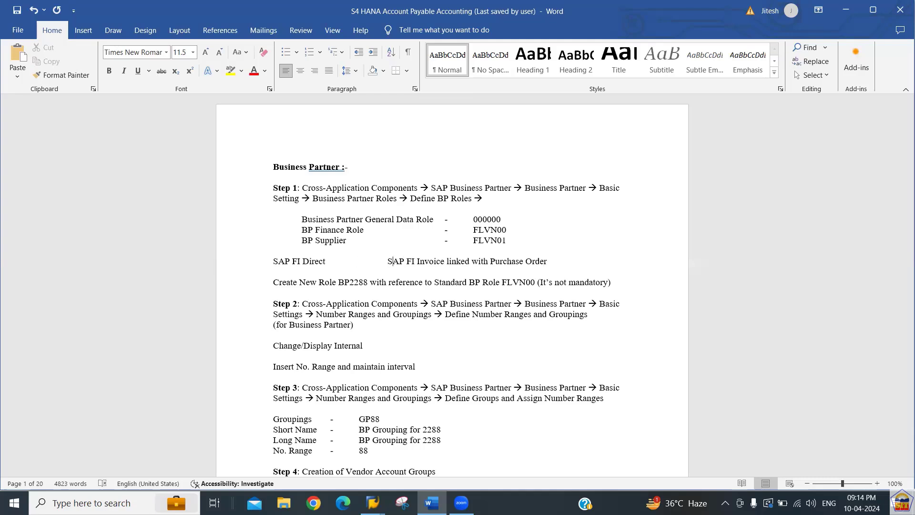
{"action": "key", "text": "Return"}
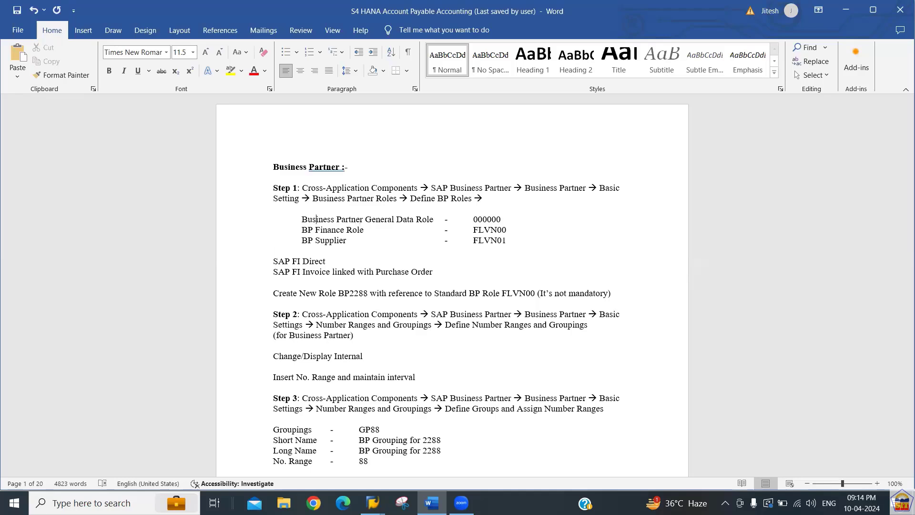
{"action": "key", "text": "shift+Down"}
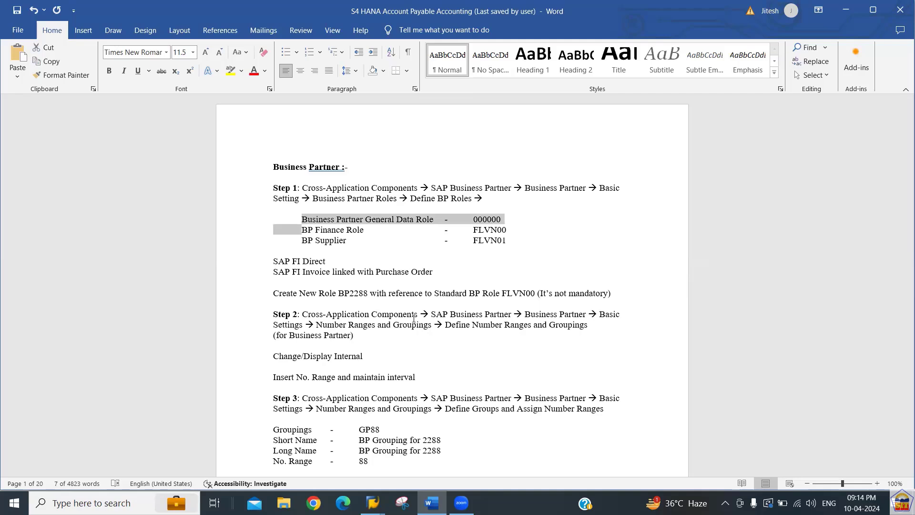
{"action": "key", "text": "shift+Down"}
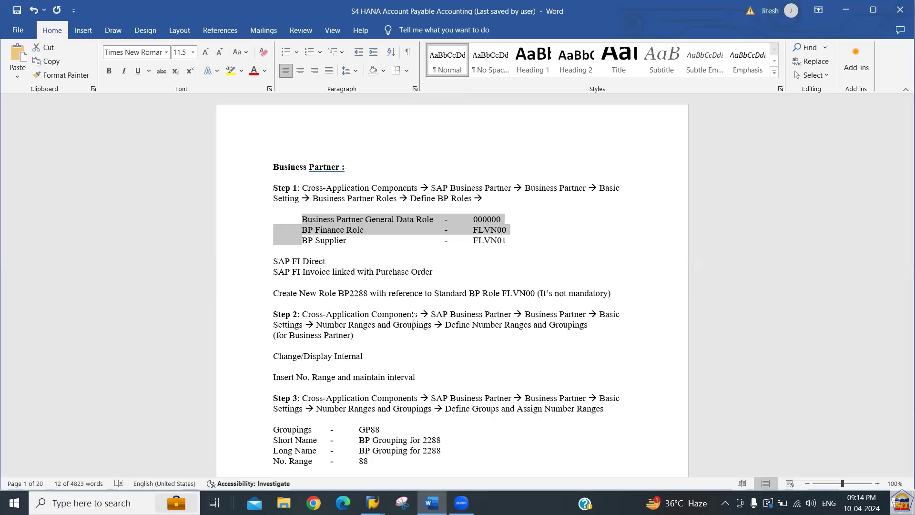
{"action": "key", "text": "Left"}
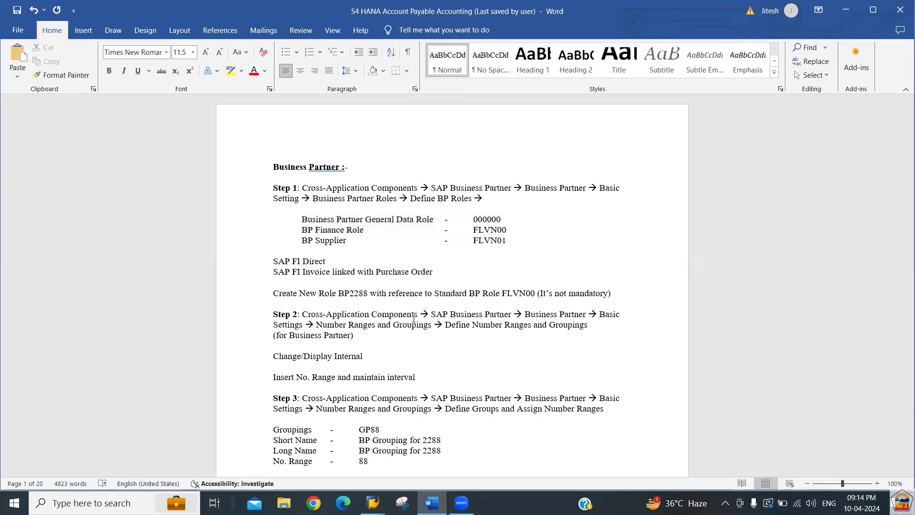
{"action": "key", "text": "shift+Right"}
{"action": "key", "text": "shift+Right"}
{"action": "key", "text": "shift+Right"}
{"action": "key", "text": "shift+Right"}
{"action": "key", "text": "shift+Right"}
{"action": "key", "text": "shift+Right"}
{"action": "key", "text": "shift+Right"}
{"action": "key", "text": "shift+Right"}
{"action": "key", "text": "shift+Right"}
{"action": "key", "text": "shift+Right"}
{"action": "key", "text": "shift+Right"}
{"action": "key", "text": "shift+Right"}
{"action": "key", "text": "shift+Right"}
{"action": "key", "text": "shift+Right"}
{"action": "key", "text": "shift+Right"}
{"action": "key", "text": "shift+Right"}
{"action": "key", "text": "shift+Right"}
{"action": "key", "text": "shift+Right"}
{"action": "key", "text": "shift+Right"}
{"action": "key", "text": "shift+Right"}
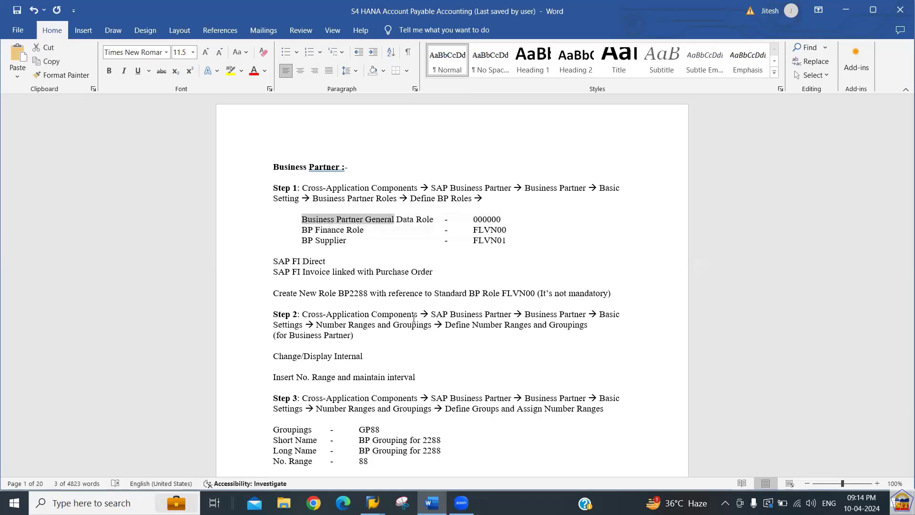
{"action": "key", "text": "shift+Right"}
{"action": "key", "text": "shift+Right"}
{"action": "key", "text": "shift+Right"}
{"action": "key", "text": "shift+Right"}
{"action": "key", "text": "shift+Right"}
{"action": "key", "text": "shift+Right"}
{"action": "key", "text": "shift+Right"}
{"action": "key", "text": "shift+Right"}
{"action": "key", "text": "shift+Right"}
{"action": "key", "text": "shift+Right"}
{"action": "key", "text": "shift+Right"}
{"action": "key", "text": "shift+Right"}
{"action": "key", "text": "shift+Right"}
{"action": "key", "text": "shift+Right"}
{"action": "key", "text": "shift+Right"}
{"action": "key", "text": "shift+Right"}
{"action": "key", "text": "shift+Right"}
{"action": "key", "text": "shift+Right"}
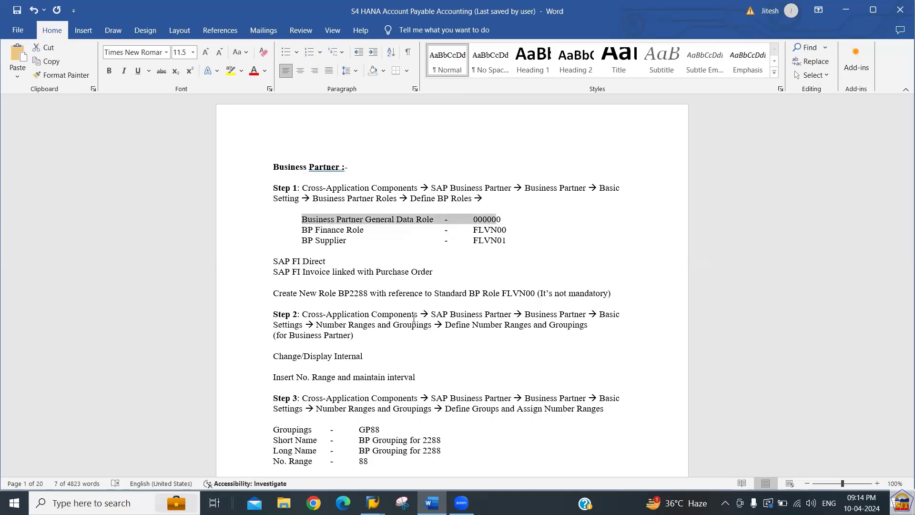
{"action": "key", "text": "Down"}
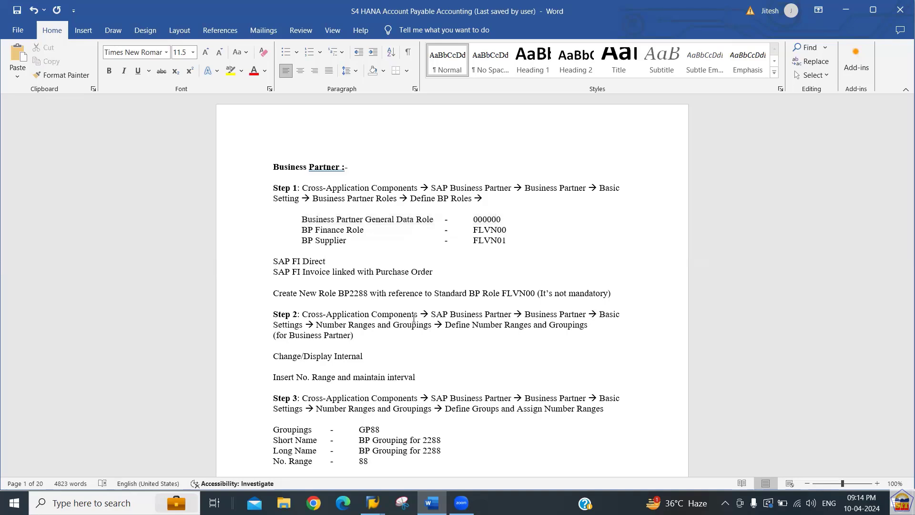
{"action": "key", "text": "shift+Left"}
{"action": "key", "text": "shift+Left"}
{"action": "key", "text": "shift+Left"}
{"action": "key", "text": "shift+Left"}
{"action": "key", "text": "shift+Left"}
{"action": "key", "text": "shift+Left"}
{"action": "key", "text": "shift+Left"}
{"action": "key", "text": "shift+Left"}
{"action": "key", "text": "shift+Left"}
{"action": "key", "text": "shift+Left"}
{"action": "key", "text": "shift+Left"}
{"action": "key", "text": "shift+Left"}
{"action": "key", "text": "shift+Left"}
{"action": "key", "text": "shift+Left"}
{"action": "key", "text": "shift+Left"}
{"action": "key", "text": "shift+Left"}
{"action": "key", "text": "shift+Left"}
{"action": "key", "text": "shift+Left"}
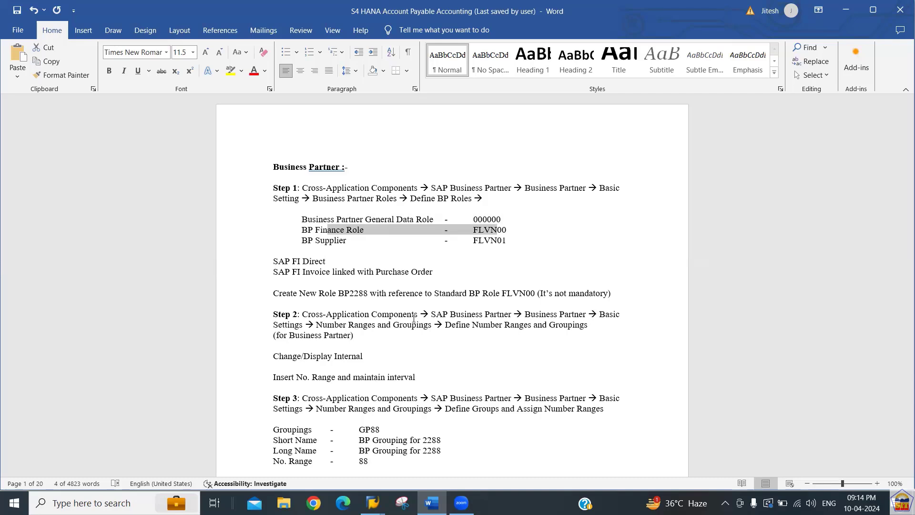
{"action": "key", "text": "Left"}
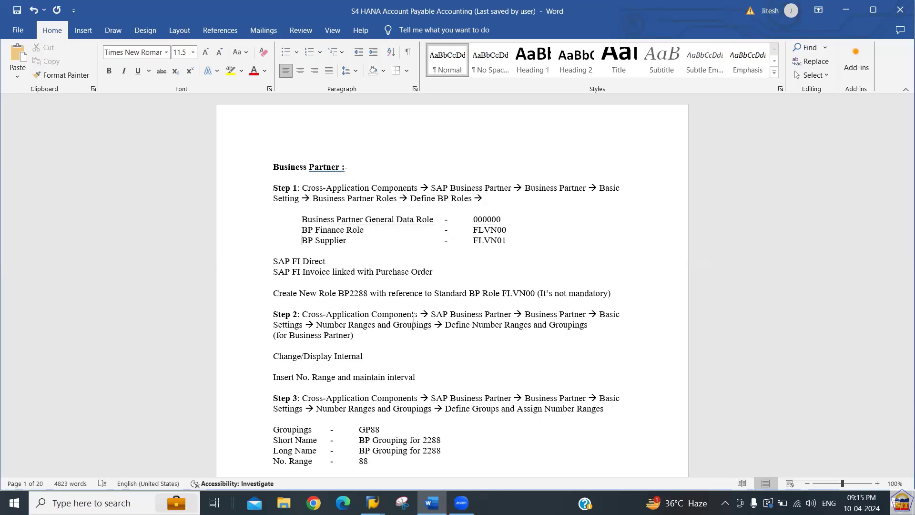
{"action": "key", "text": "Left"}
{"action": "key", "text": "Left"}
{"action": "key", "text": "Left"}
{"action": "key", "text": "shift+Left"}
{"action": "key", "text": "shift+Left"}
{"action": "key", "text": "shift+Left"}
{"action": "key", "text": "shift+Left"}
{"action": "key", "text": "Down"}
{"action": "key", "text": "Down"}
{"action": "key", "text": "shift+Left"}
{"action": "key", "text": "shift+Left"}
{"action": "key", "text": "shift+Left"}
{"action": "key", "text": "shift+Left"}
{"action": "key", "text": "shift+Left"}
{"action": "key", "text": "shift+Left"}
{"action": "key", "text": "shift+Left"}
{"action": "key", "text": "shift+Left"}
{"action": "key", "text": "shift+Left"}
{"action": "key", "text": "shift+Left"}
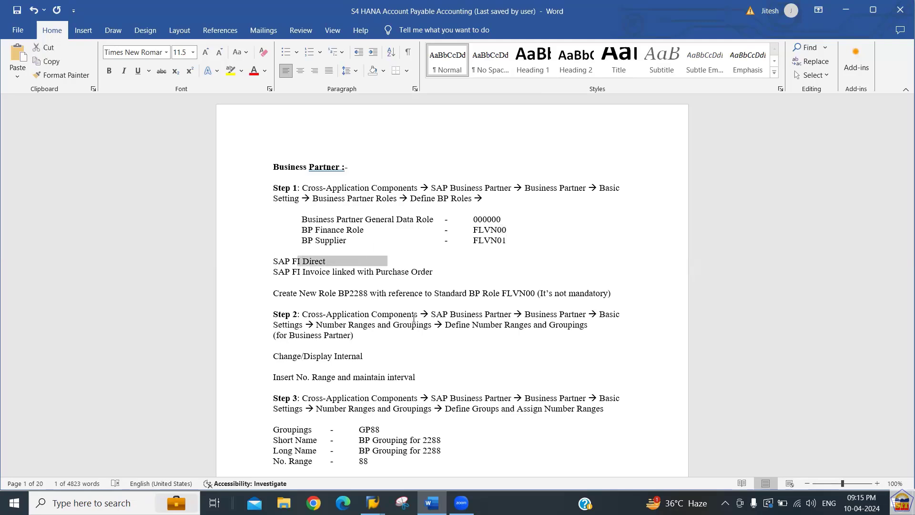
{"action": "key", "text": "shift+Left"}
{"action": "key", "text": "shift+Left"}
{"action": "key", "text": "shift+Left"}
{"action": "key", "text": "shift+Left"}
{"action": "key", "text": "Down"}
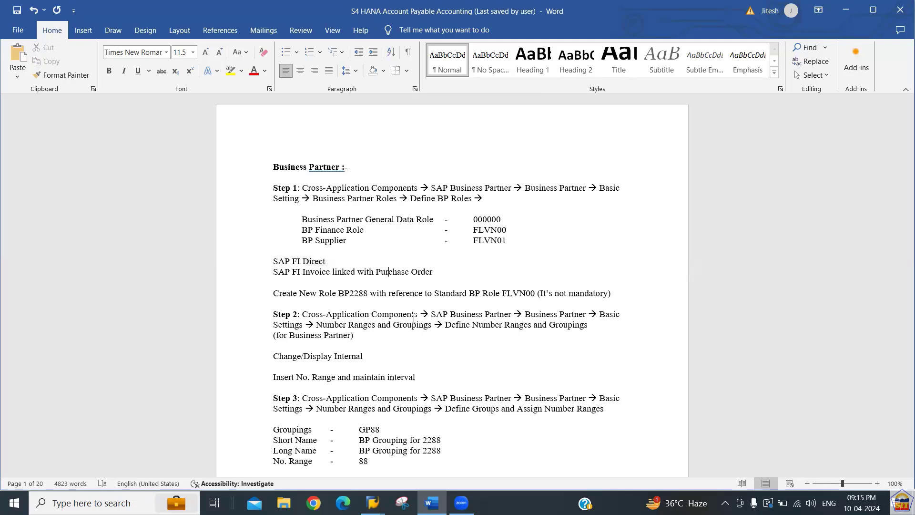
{"action": "key", "text": "shift+Left"}
{"action": "key", "text": "shift+Left"}
{"action": "key", "text": "shift+Left"}
{"action": "key", "text": "shift+Left"}
{"action": "key", "text": "shift+Left"}
{"action": "key", "text": "shift+Left"}
{"action": "key", "text": "shift+Left"}
{"action": "key", "text": "shift+Left"}
{"action": "key", "text": "shift+Left"}
{"action": "key", "text": "shift+Left"}
{"action": "key", "text": "shift+Left"}
{"action": "key", "text": "shift+Left"}
{"action": "key", "text": "shift+Left"}
{"action": "key", "text": "shift+Left"}
{"action": "key", "text": "shift+Left"}
{"action": "key", "text": "shift+Left"}
{"action": "key", "text": "shift+Left"}
{"action": "key", "text": "shift+Left"}
{"action": "key", "text": "shift+Left"}
{"action": "key", "text": "shift+Left"}
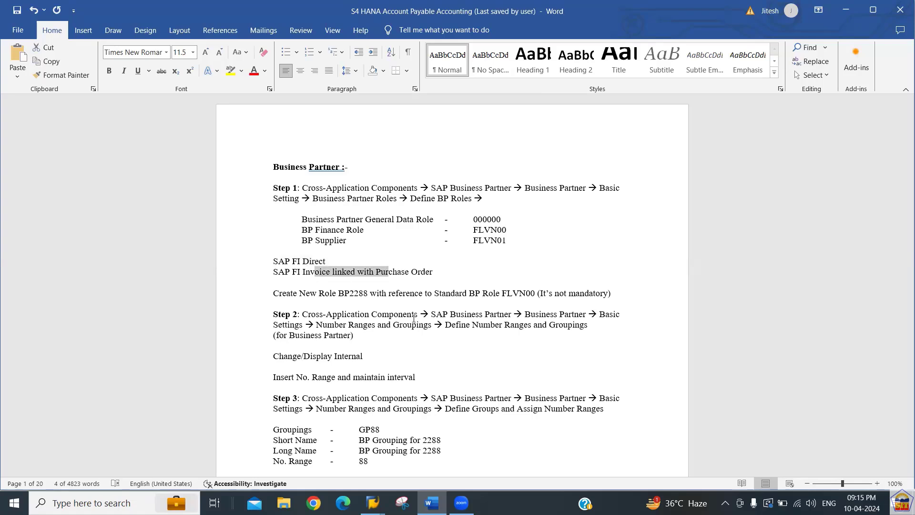
{"action": "key", "text": "shift+Left"}
{"action": "key", "text": "shift+Left"}
{"action": "key", "text": "Up"}
{"action": "key", "text": "Up"}
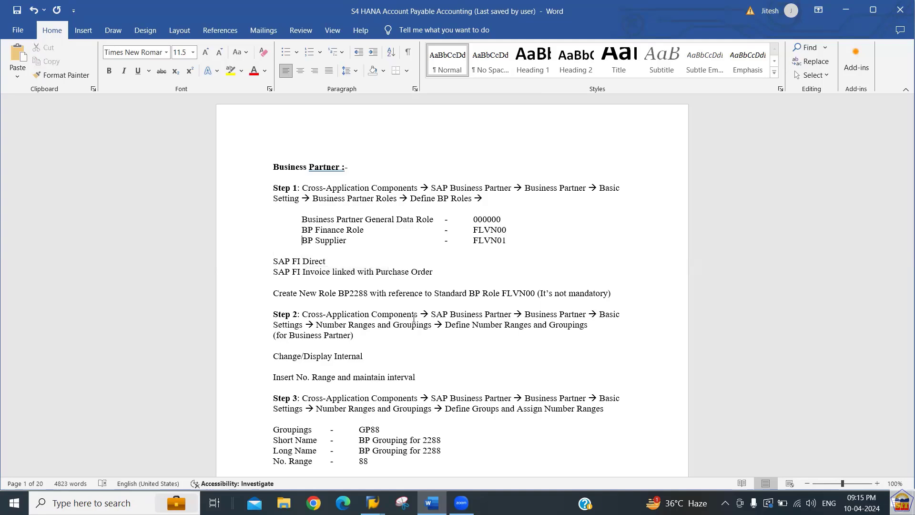
{"action": "key", "text": "shift+Down"}
{"action": "key", "text": "shift+Down"}
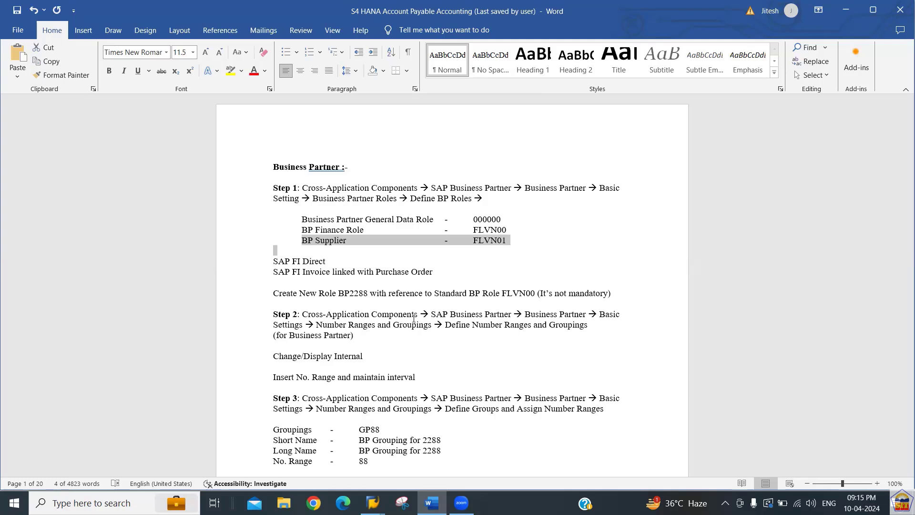
{"action": "key", "text": "Up"}
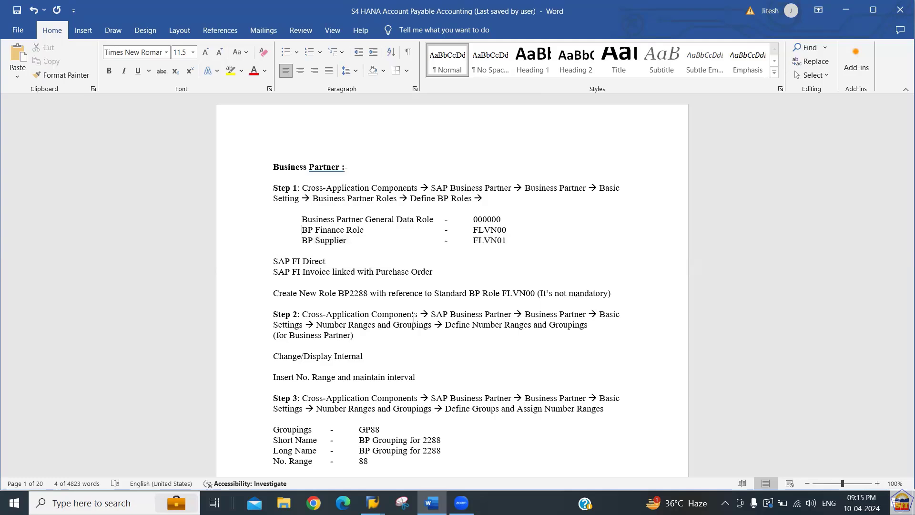
{"action": "key", "text": "Down"}
{"action": "key", "text": "shift+Down"}
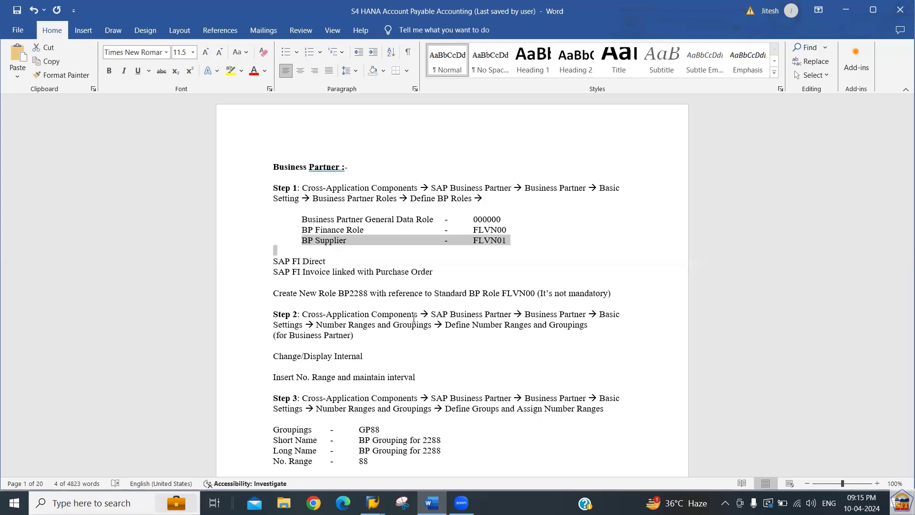
{"action": "key", "text": "Up"}
{"action": "key", "text": "Up"}
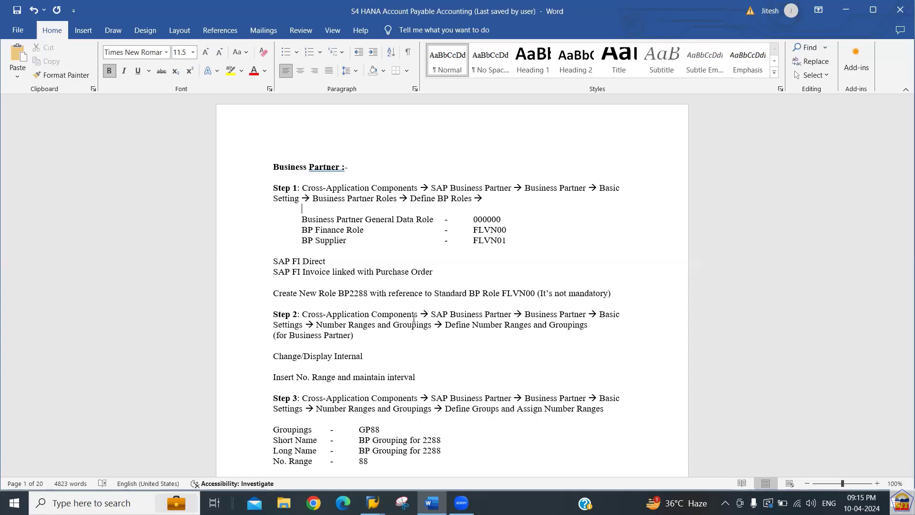
{"action": "key", "text": "Down"}
{"action": "key", "text": "Down"}
{"action": "key", "text": "Down"}
{"action": "key", "text": "Down"}
{"action": "key", "text": "Down"}
{"action": "key", "text": "Down"}
{"action": "key", "text": "Down"}
{"action": "key", "text": "Down"}
{"action": "key", "text": "Down"}
{"action": "key", "text": "Down"}
{"action": "key", "text": "Down"}
{"action": "key", "text": "Down"}
{"action": "key", "text": "Down"}
{"action": "key", "text": "Down"}
{"action": "key", "text": "Down"}
{"action": "key", "text": "Up"}
{"action": "key", "text": "Up"}
{"action": "key", "text": "Up"}
{"action": "key", "text": "Up"}
{"action": "key", "text": "shift+Down"}
{"action": "key", "text": "shift+Down"}
{"action": "key", "text": "shift+Down"}
{"action": "key", "text": "shift+Down"}
{"action": "key", "text": "shift+Down"}
{"action": "key", "text": "Down"}
{"action": "key", "text": "Down"}
{"action": "key", "text": "Down"}
{"action": "key", "text": "Down"}
{"action": "key", "text": "Down"}
{"action": "key", "text": "Down"}
{"action": "key", "text": "Down"}
{"action": "key", "text": "Down"}
{"action": "key", "text": "Down"}
{"action": "key", "text": "Down"}
{"action": "key", "text": "Down"}
{"action": "key", "text": "Down"}
{"action": "key", "text": "Down"}
{"action": "key", "text": "Down"}
{"action": "key", "text": "Down"}
{"action": "key", "text": "Up"}
{"action": "key", "text": "Up"}
{"action": "key", "text": "Right"}
{"action": "key", "text": "Right"}
Position the SAP BP roles list on FLVN00 and briefly select its row.
{"action": "key", "text": "alt+Tab"}
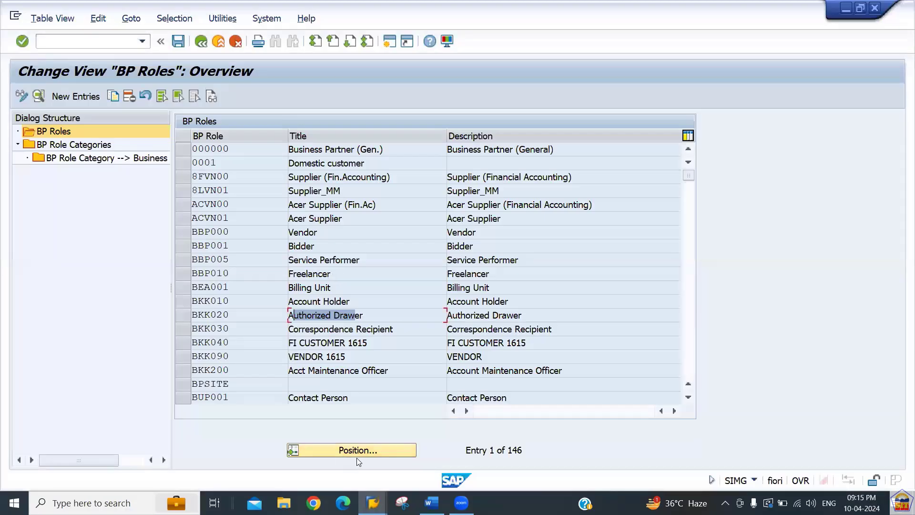
{"action": "left_click", "coordinate": [390, 451]}
{"action": "type", "text": "flvn"}
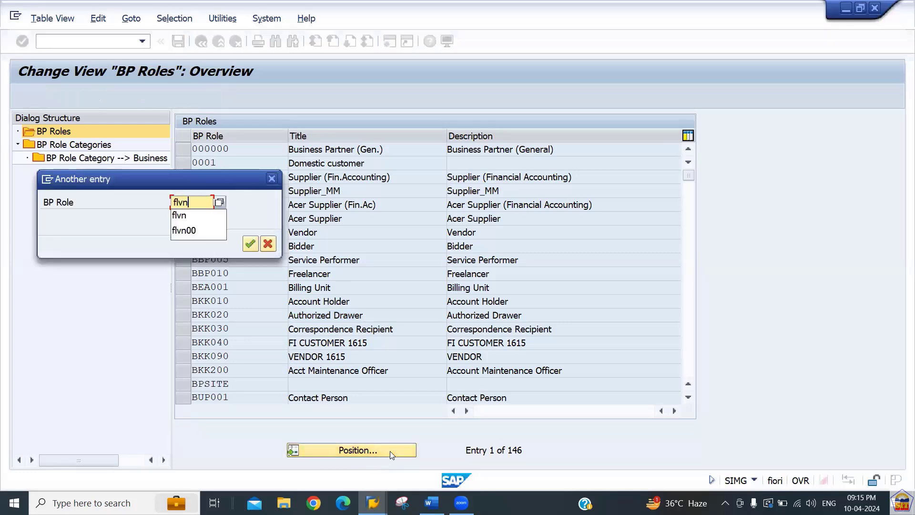
{"action": "key", "text": "Return"}
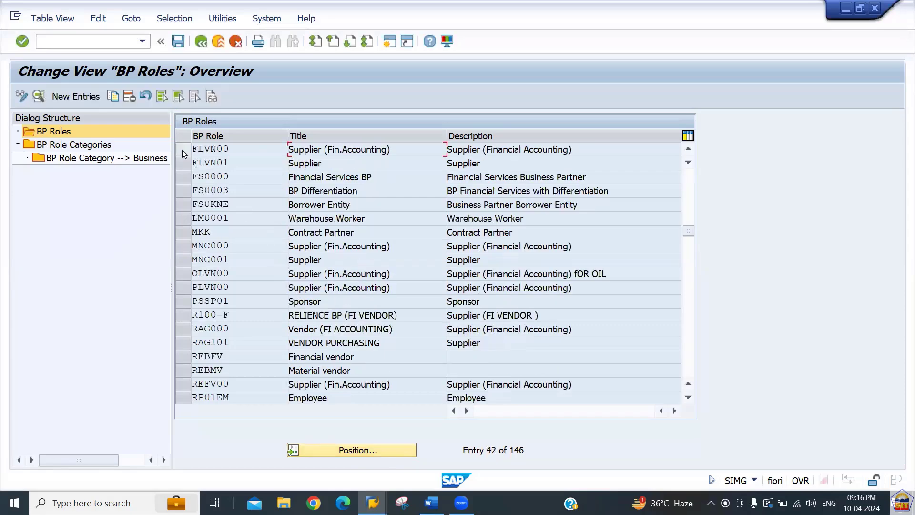
{"action": "left_click", "coordinate": [183, 149]}
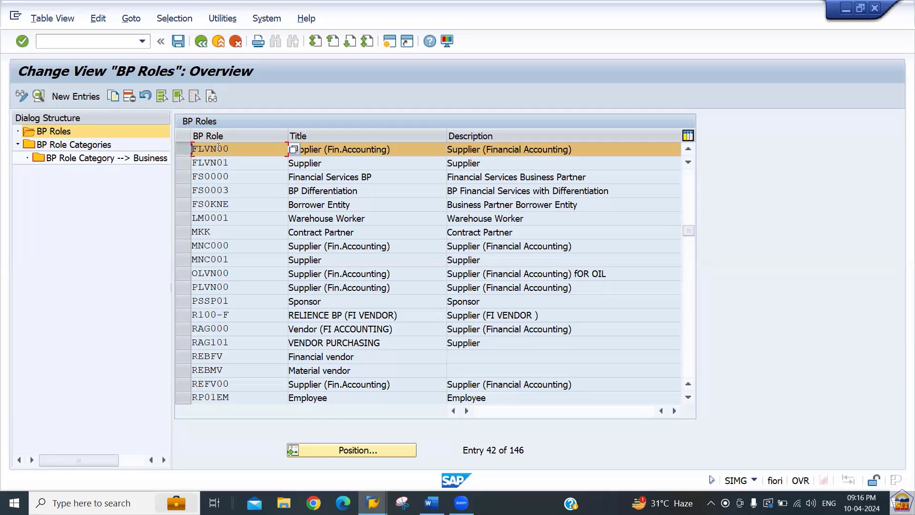
{"action": "left_click", "coordinate": [185, 150]}
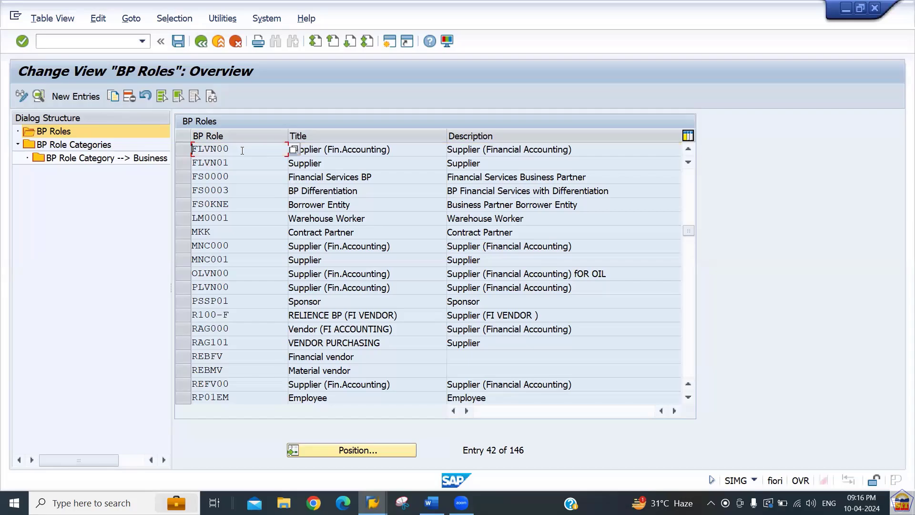
{"action": "key", "text": "alt+Tab"}
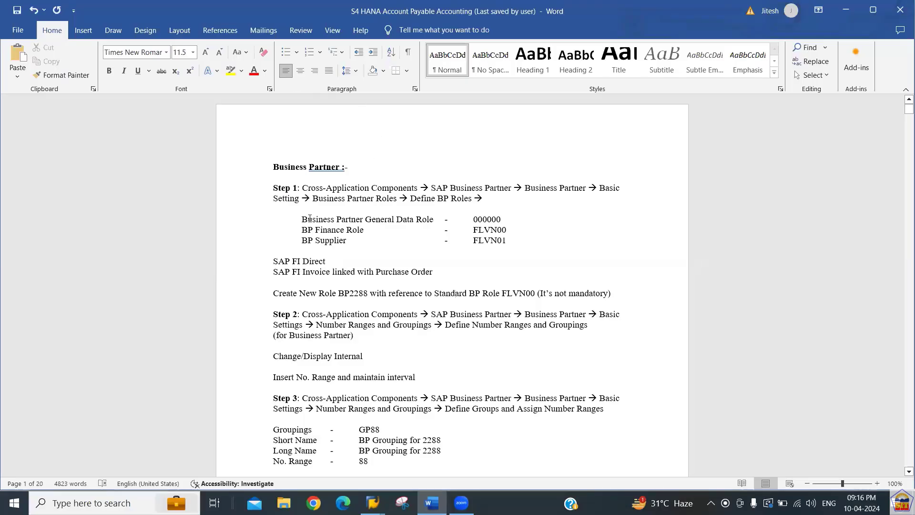
{"action": "left_click_drag", "start_coordinate": [310, 218], "coordinate": [412, 242]}
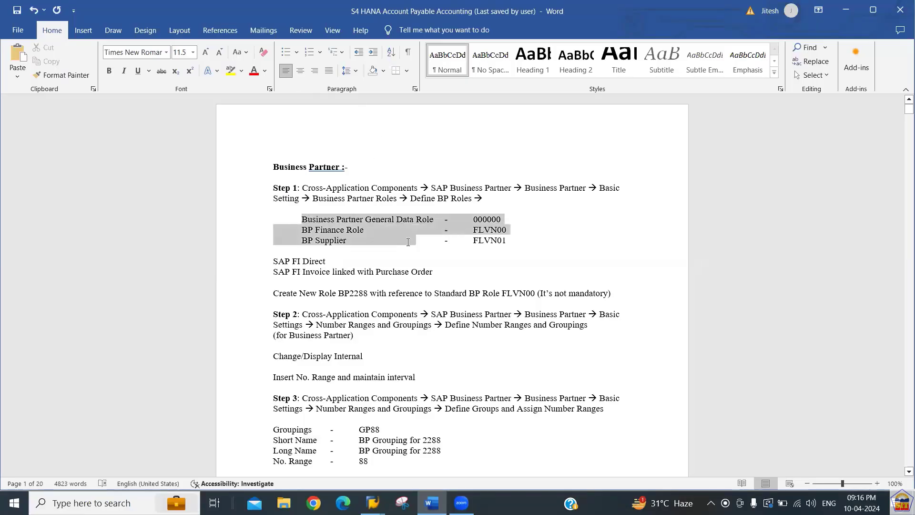
{"action": "left_click", "coordinate": [385, 321]}
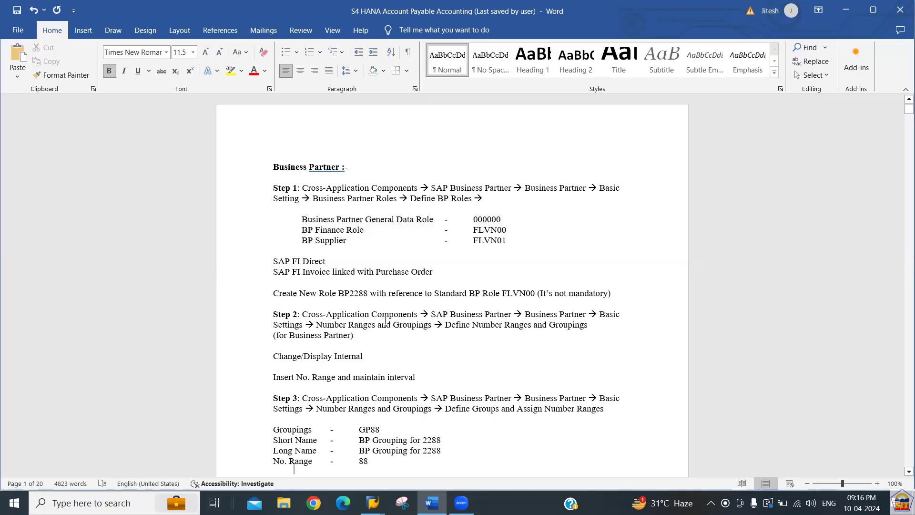
{"action": "scroll", "coordinate": [386, 321], "scroll_direction": "down", "scroll_amount": 2}
{"action": "scroll", "coordinate": [385, 321], "scroll_direction": "down", "scroll_amount": 1}
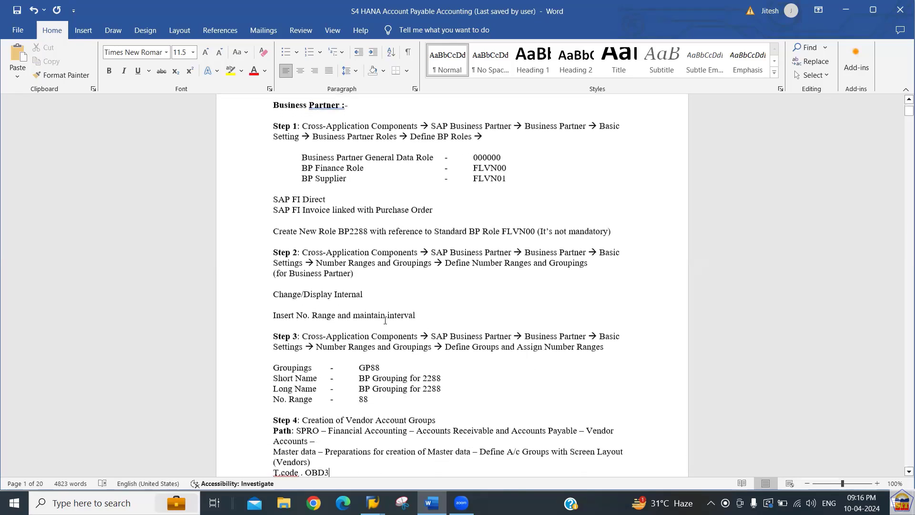
{"action": "scroll", "coordinate": [386, 321], "scroll_direction": "down", "scroll_amount": 3}
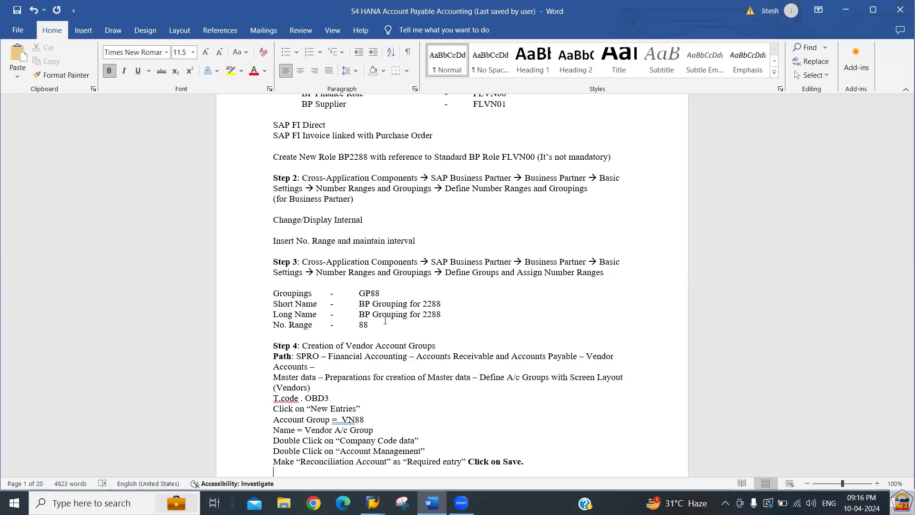
{"action": "key", "text": "Down"}
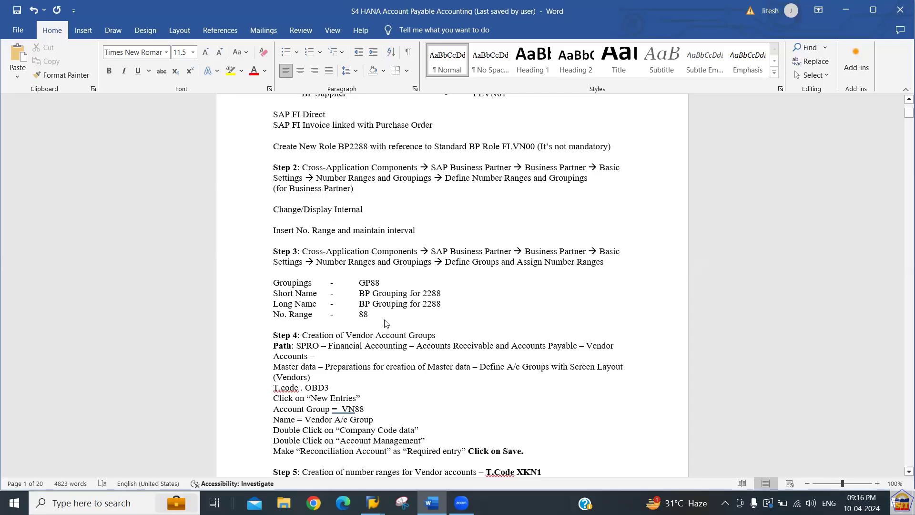
{"action": "key", "text": "alt+Tab"}
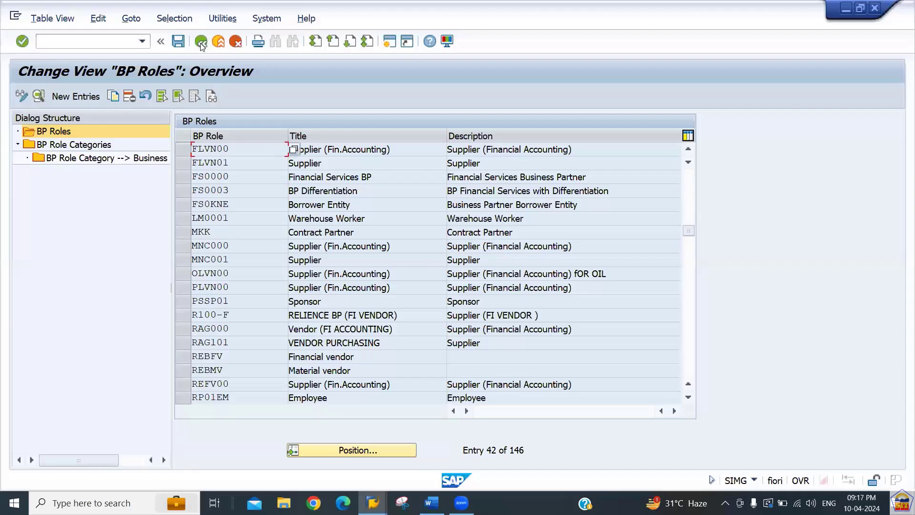
Expand Basic Settings > Number Ranges and Groupings and run Define Number Ranges for BU_PARTNER.
{"action": "left_click", "coordinate": [201, 42]}
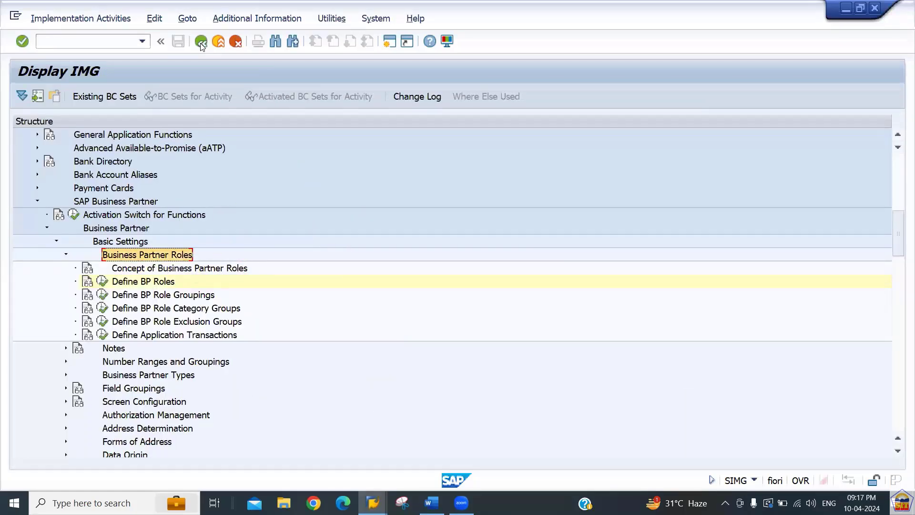
{"action": "key", "text": "Left"}
{"action": "key", "text": "Left"}
{"action": "key", "text": "Left"}
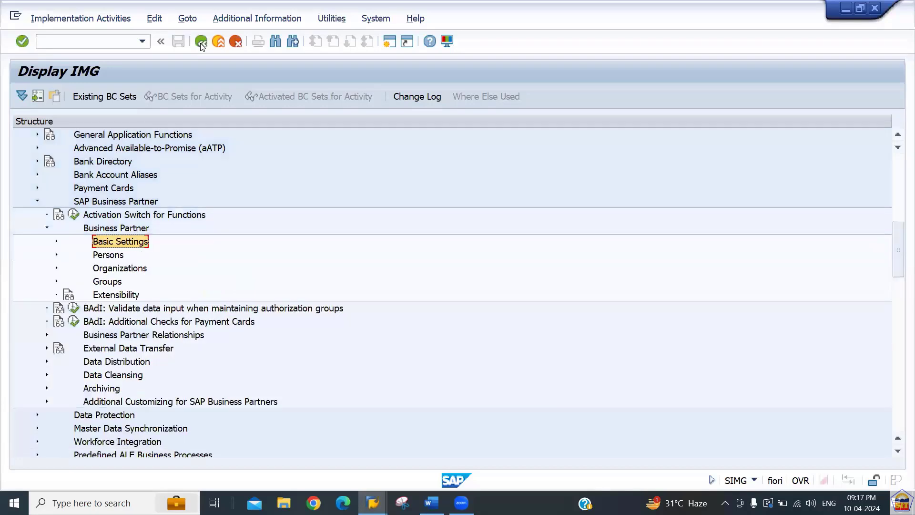
{"action": "key", "text": "Right"}
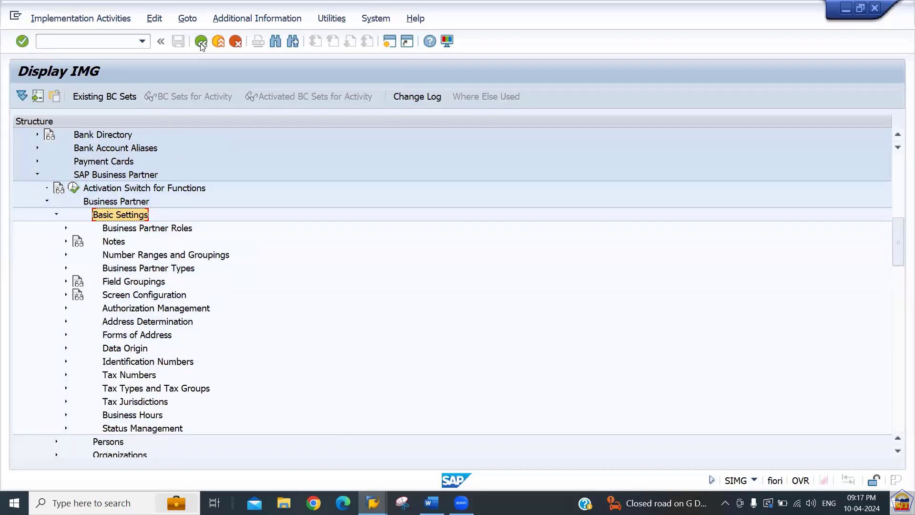
{"action": "key", "text": "Down"}
{"action": "key", "text": "Down"}
{"action": "key", "text": "Down"}
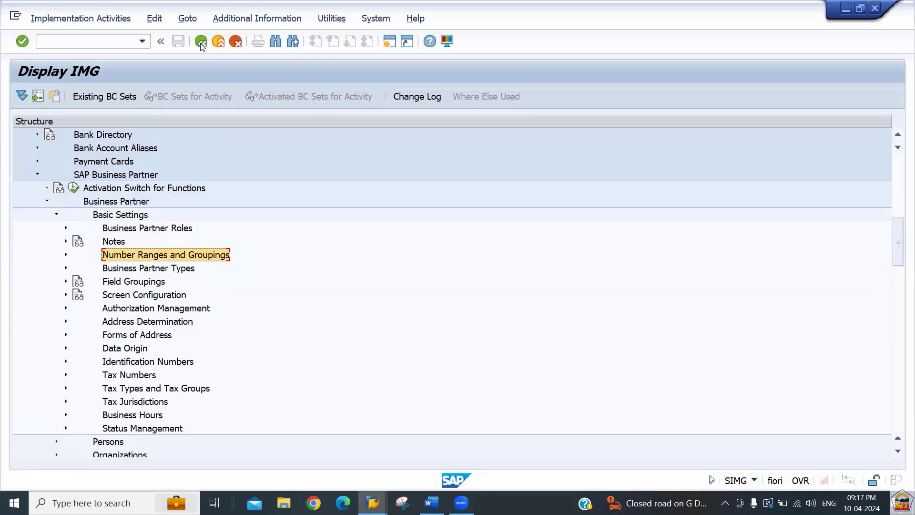
{"action": "key", "text": "Right"}
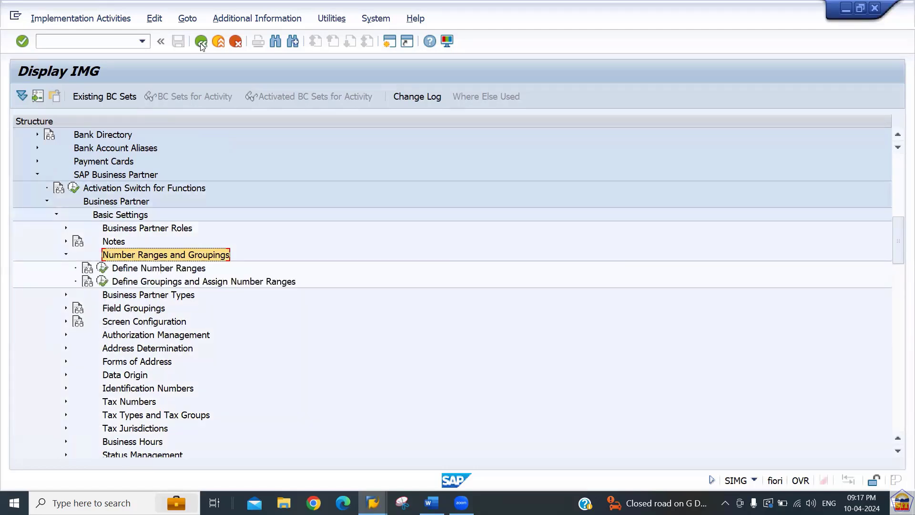
{"action": "key", "text": "Down"}
{"action": "key", "text": "Down"}
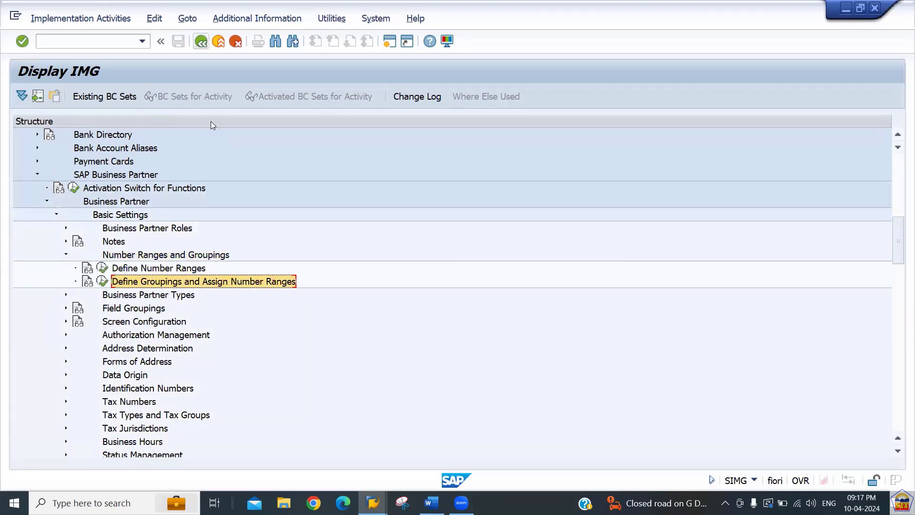
{"action": "left_click", "coordinate": [101, 270]}
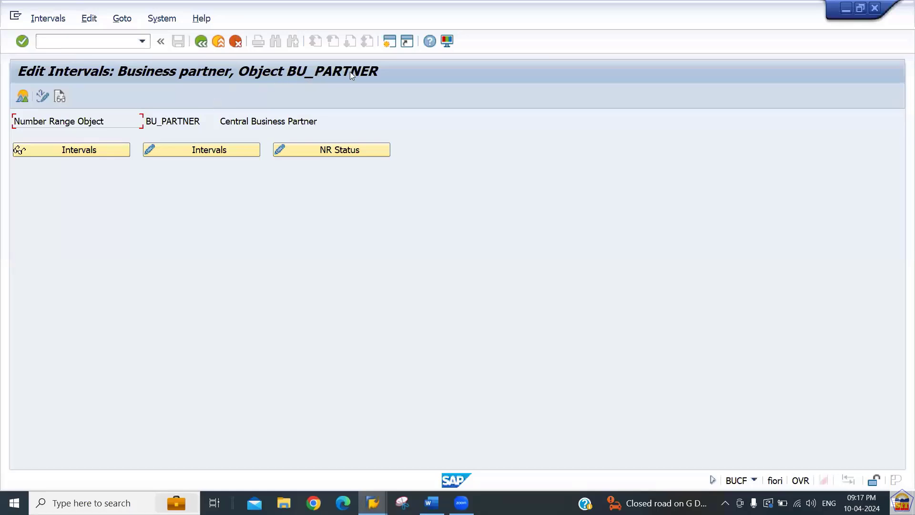
Open the Business partner number range intervals and look over ranges 01 through 07.
{"action": "left_click", "coordinate": [198, 152]}
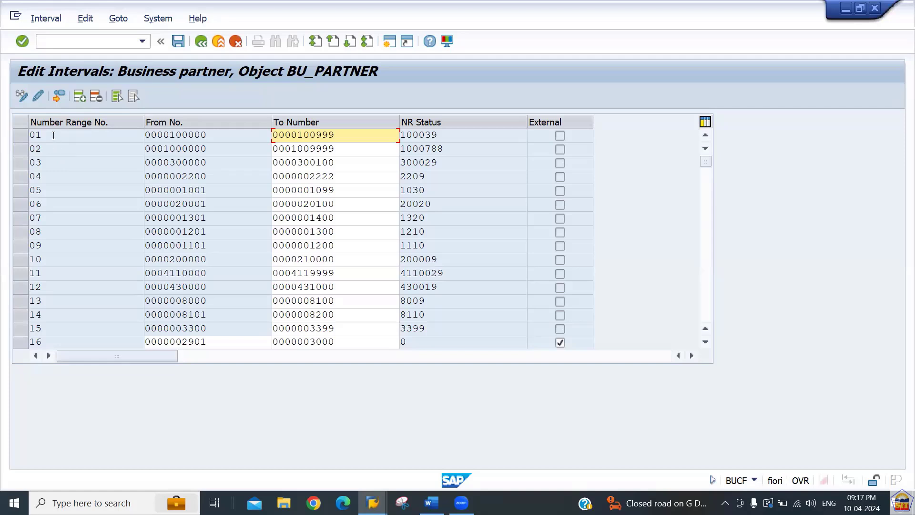
{"action": "left_click_drag", "start_coordinate": [52, 136], "coordinate": [20, 162]}
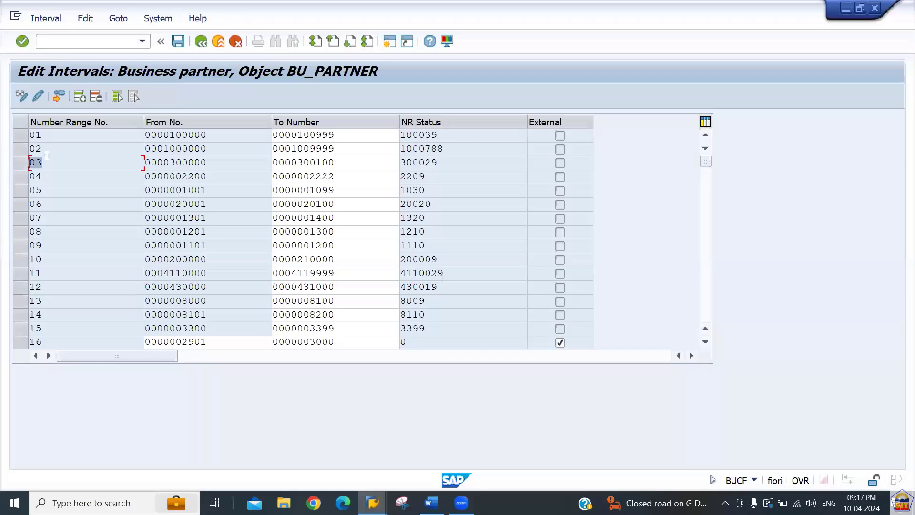
{"action": "left_click", "coordinate": [32, 163]}
{"action": "left_click_drag", "start_coordinate": [51, 176], "coordinate": [27, 181]}
{"action": "left_click_drag", "start_coordinate": [68, 144], "coordinate": [9, 148]}
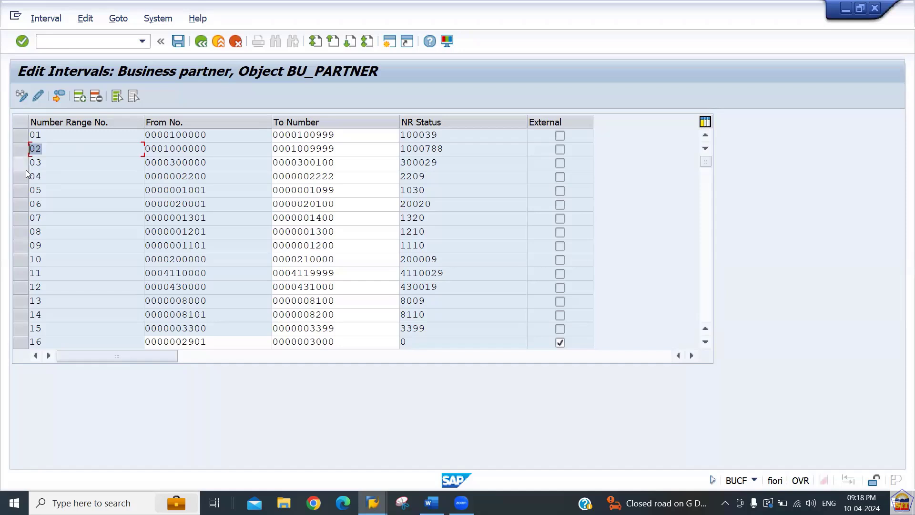
{"action": "left_click", "coordinate": [45, 219]}
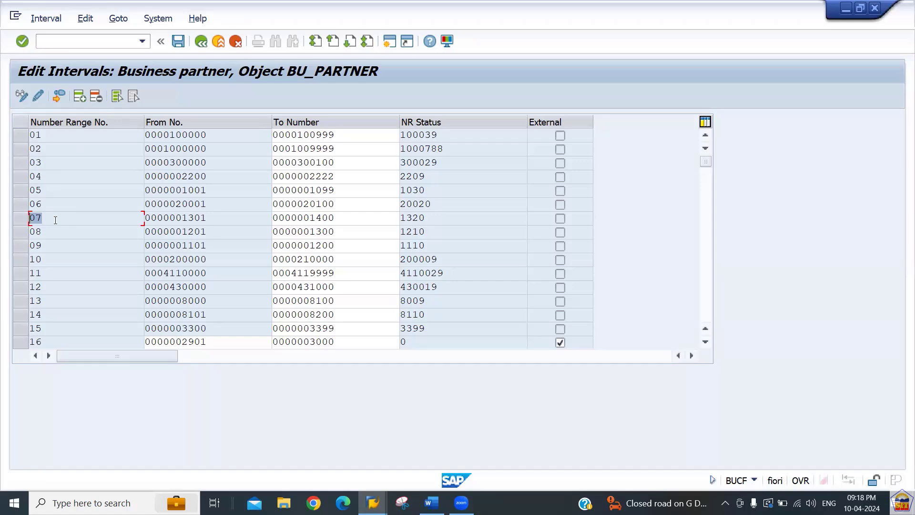
{"action": "left_click_drag", "start_coordinate": [233, 221], "coordinate": [164, 219]}
{"action": "left_click", "coordinate": [346, 218]}
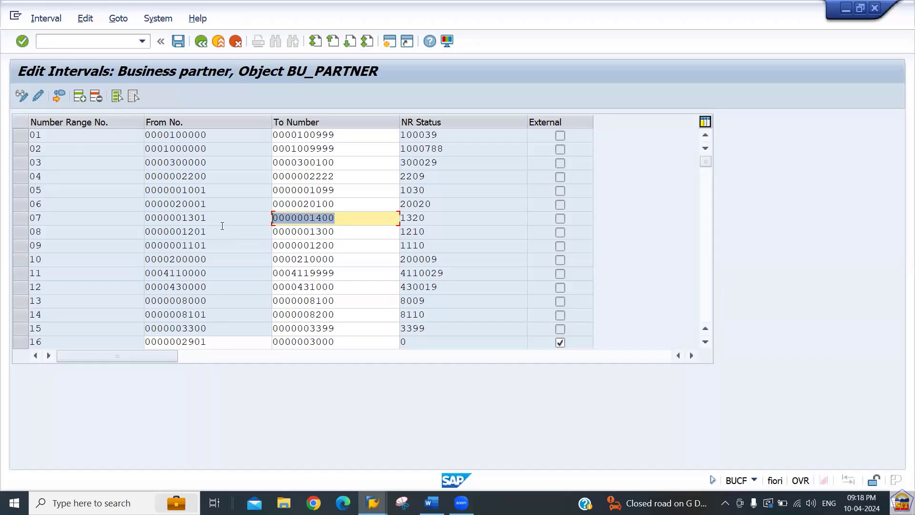
{"action": "left_click_drag", "start_coordinate": [208, 219], "coordinate": [164, 198]}
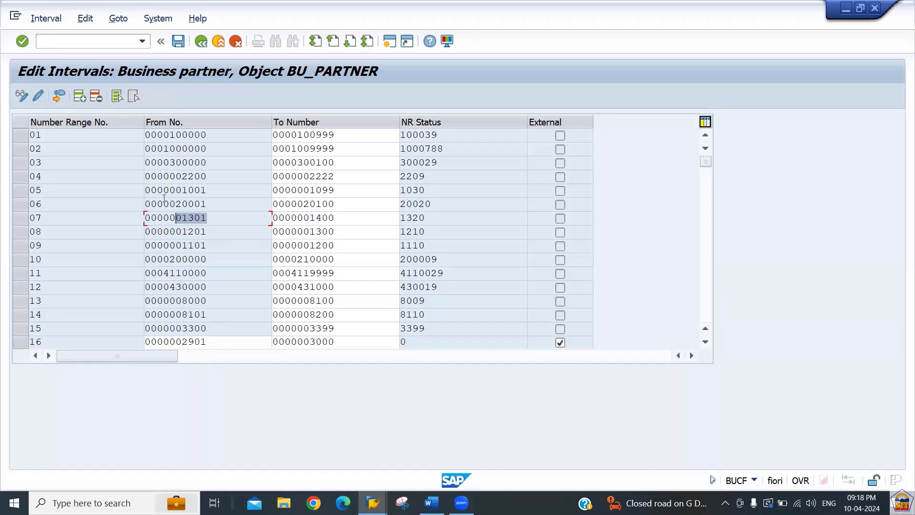
{"action": "left_click_drag", "start_coordinate": [153, 149], "coordinate": [224, 190]}
{"action": "left_click", "coordinate": [148, 161]}
{"action": "left_click_drag", "start_coordinate": [165, 191], "coordinate": [212, 204]}
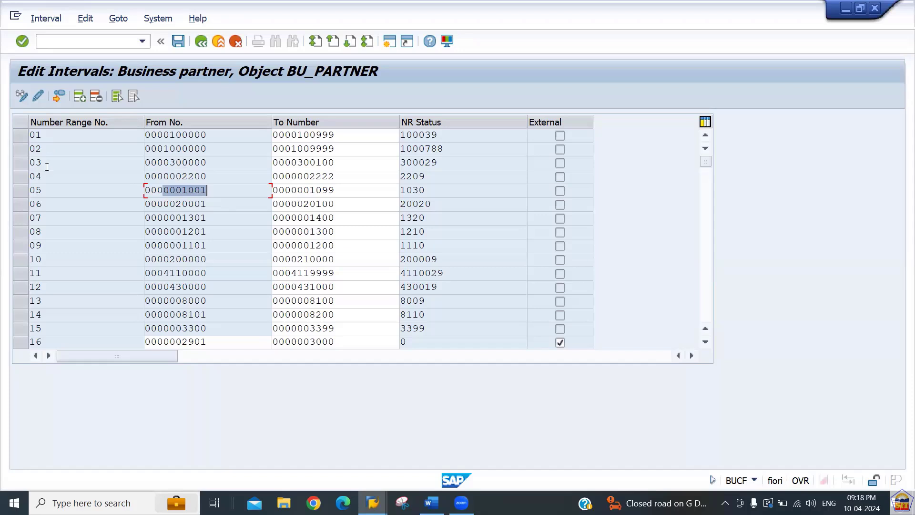
{"action": "left_click", "coordinate": [46, 204]}
{"action": "left_click", "coordinate": [20, 207]}
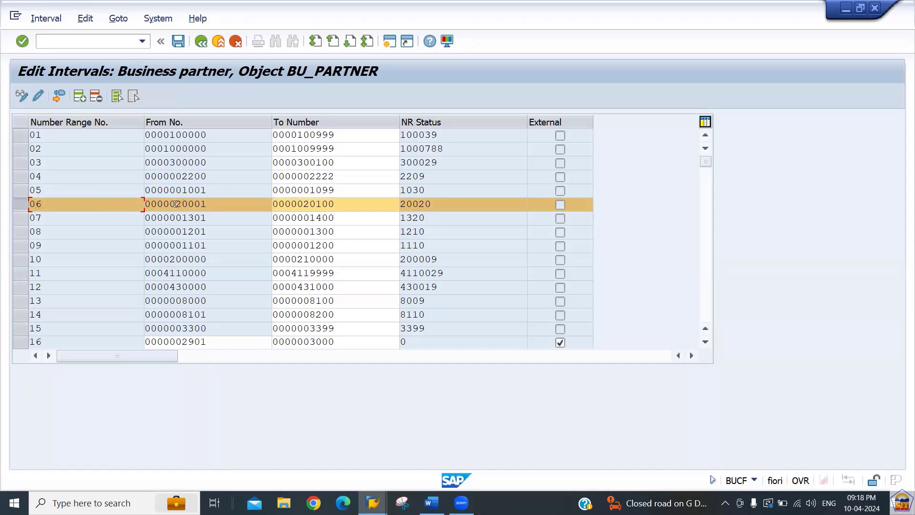
{"action": "left_click_drag", "start_coordinate": [175, 204], "coordinate": [218, 205]}
{"action": "left_click", "coordinate": [22, 206]}
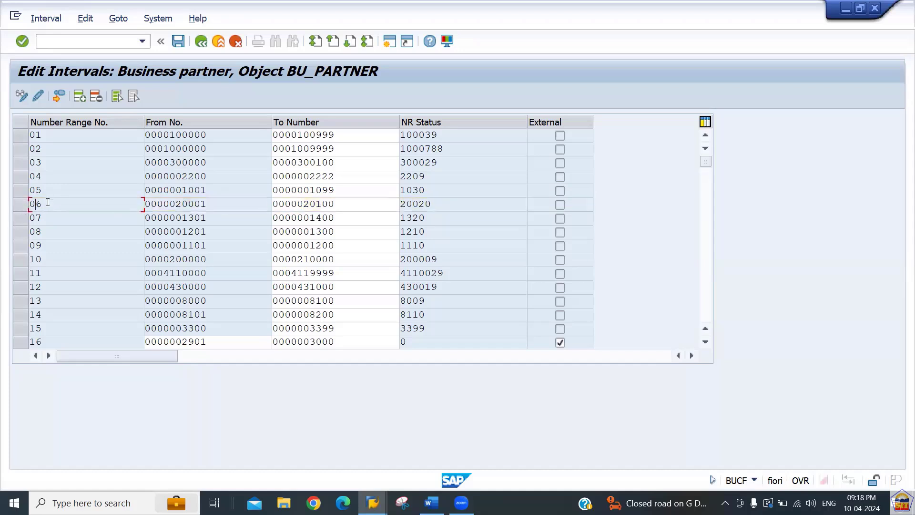
{"action": "left_click_drag", "start_coordinate": [46, 202], "coordinate": [24, 205]}
{"action": "left_click", "coordinate": [201, 43]}
Run Define Groupings and Assign Number Ranges from the IMG to list the 234 BP groupings.
{"action": "left_click", "coordinate": [201, 43]}
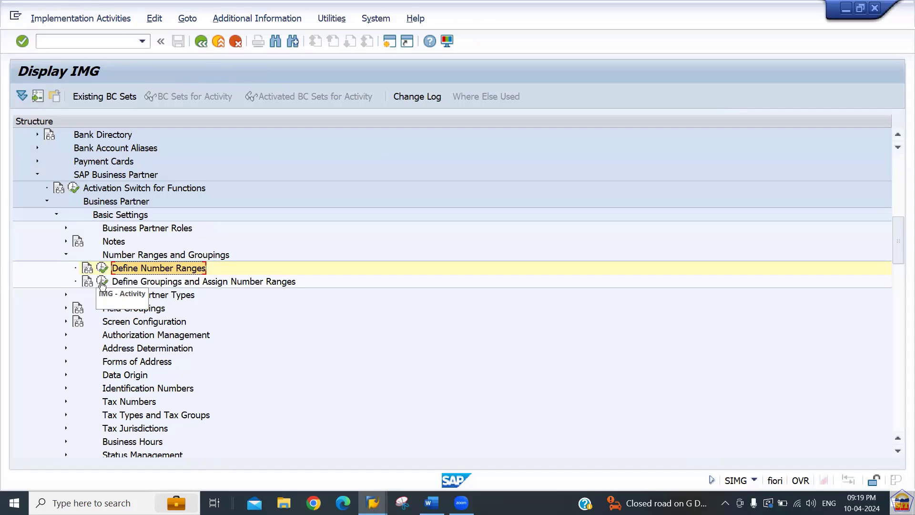
{"action": "left_click", "coordinate": [102, 281]}
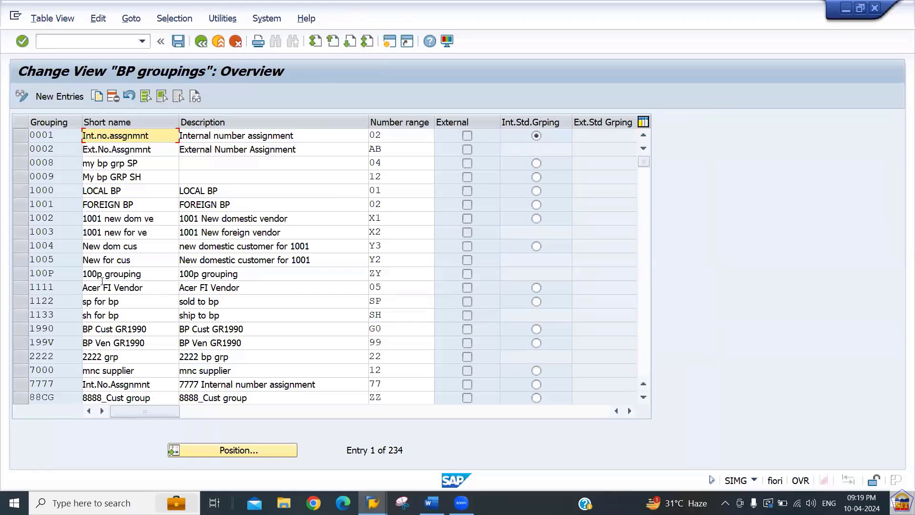
{"action": "left_click_drag", "start_coordinate": [62, 137], "coordinate": [33, 219]}
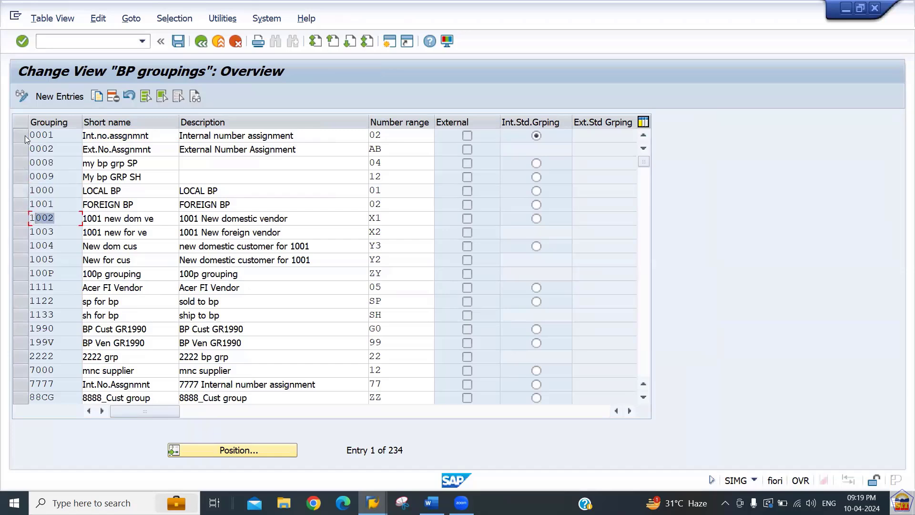
Add new grouping BP66, reusing the earlier short name with its number changed to 66.
{"action": "left_click", "coordinate": [55, 97]}
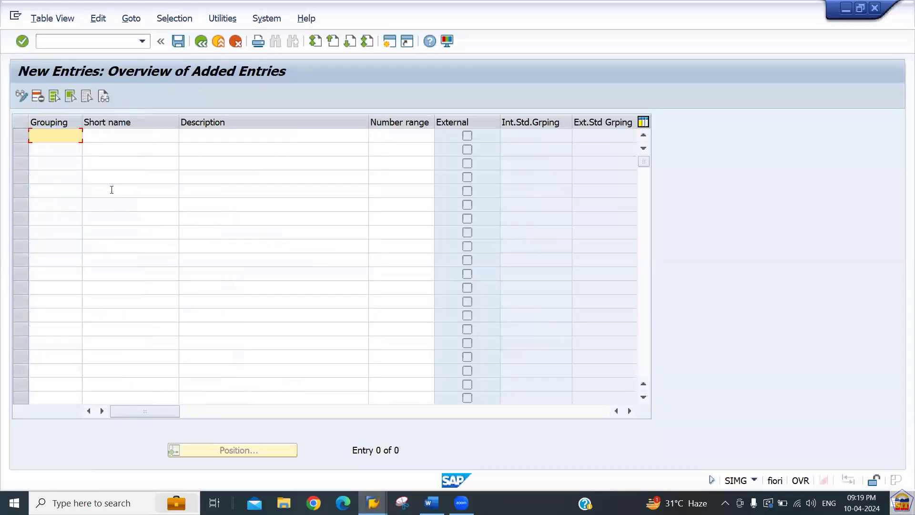
{"action": "type", "text": "BP66"}
{"action": "key", "text": "Tab"}
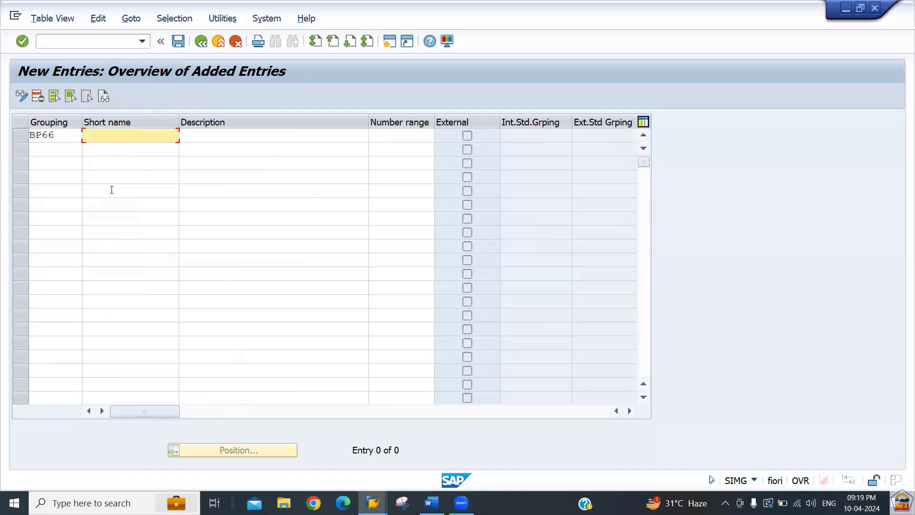
{"action": "key", "text": "Down"}
{"action": "key", "text": "Return"}
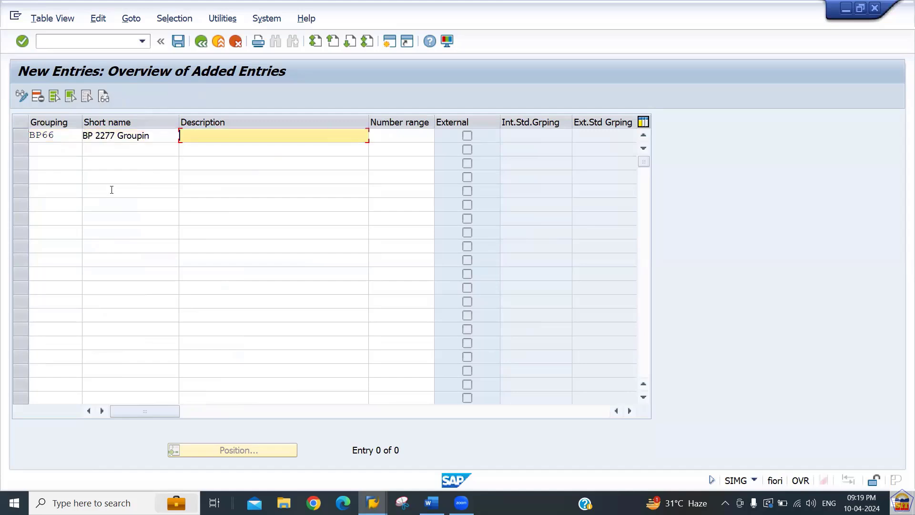
{"action": "key", "text": "Left"}
{"action": "key", "text": "Left"}
{"action": "key", "text": "Left"}
{"action": "key", "text": "Left"}
{"action": "key", "text": "Left"}
{"action": "key", "text": "Left"}
{"action": "key", "text": "Left"}
{"action": "key", "text": "Left"}
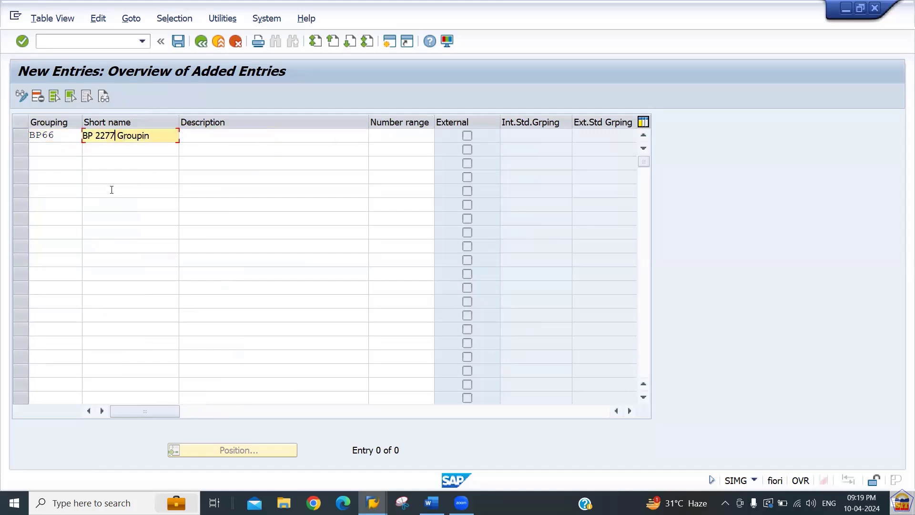
{"action": "key", "text": "Left"}
{"action": "key", "text": "Left"}
{"action": "type", "text": "66"}
Describe the grouping as 'BP Grouping for 2266' and assign number range 06.
{"action": "key", "text": "Tab"}
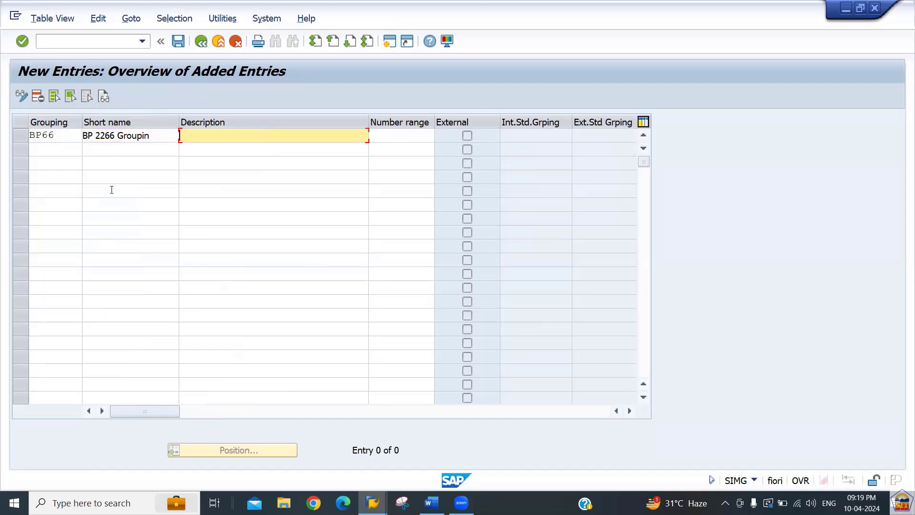
{"action": "key", "text": "shift+Tab"}
{"action": "key", "text": "Tab"}
{"action": "type", "text": "BP Grouping for 2266"}
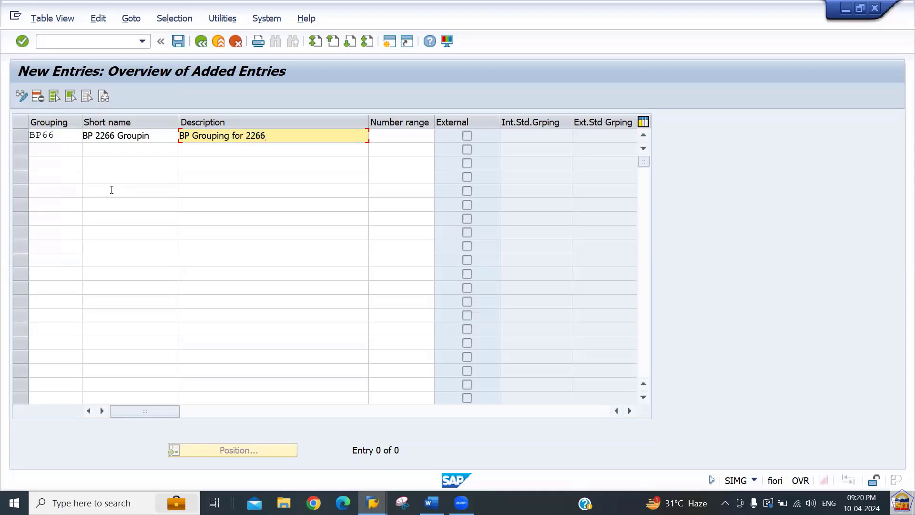
{"action": "key", "text": "Tab"}
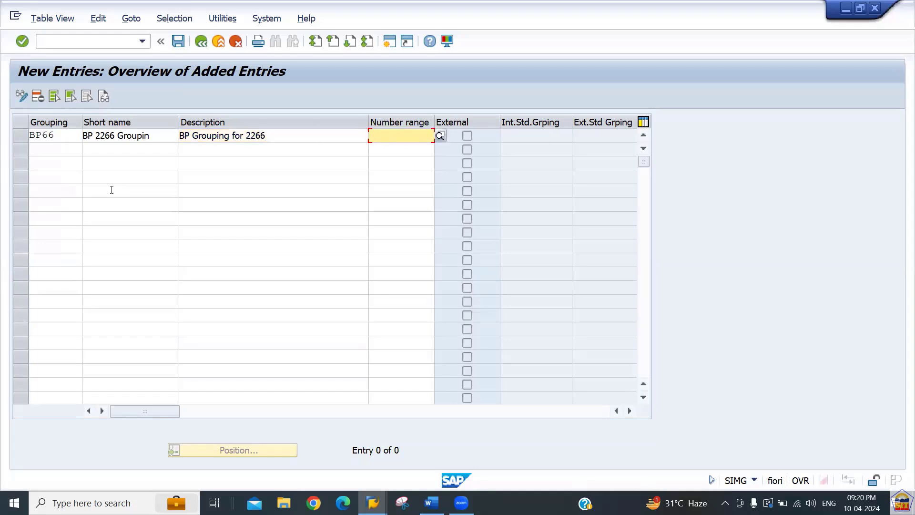
{"action": "type", "text": "06"}
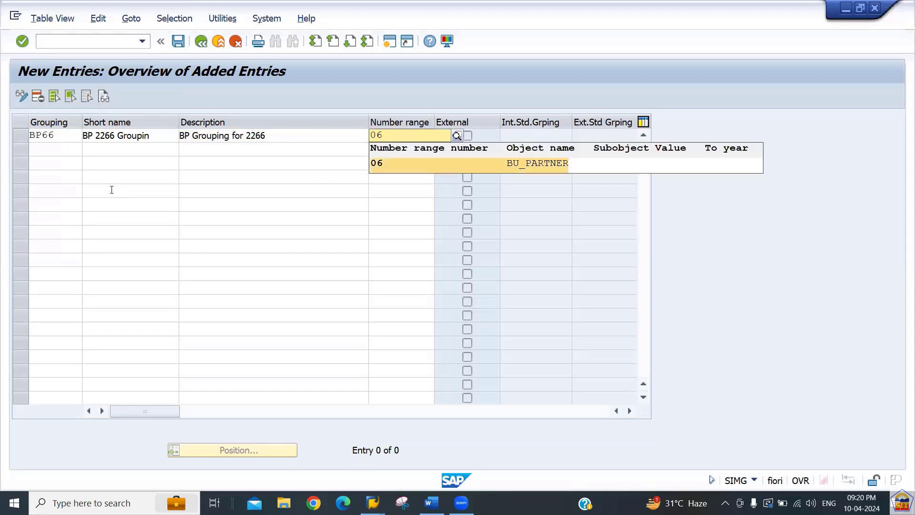
{"action": "key", "text": "Return"}
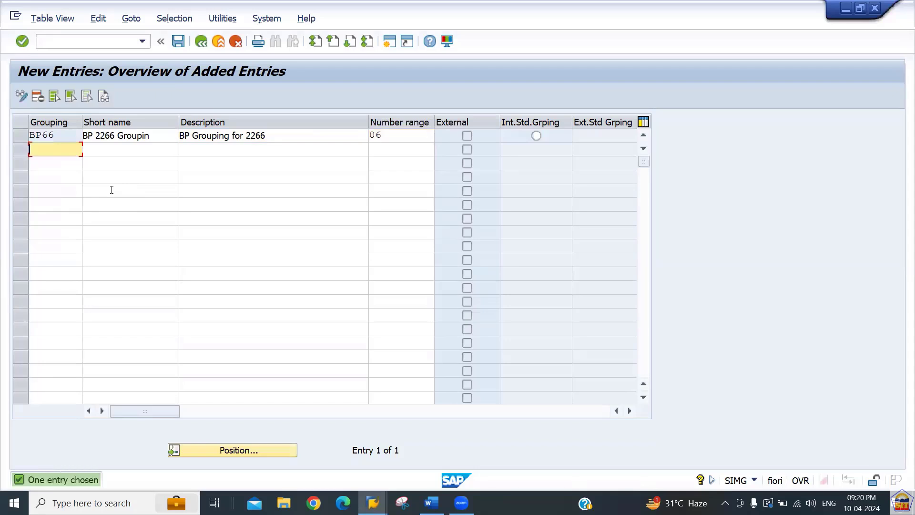
Save grouping BP66 under the customizing request and return to the groupings overview.
{"action": "key", "text": "ctrl+s"}
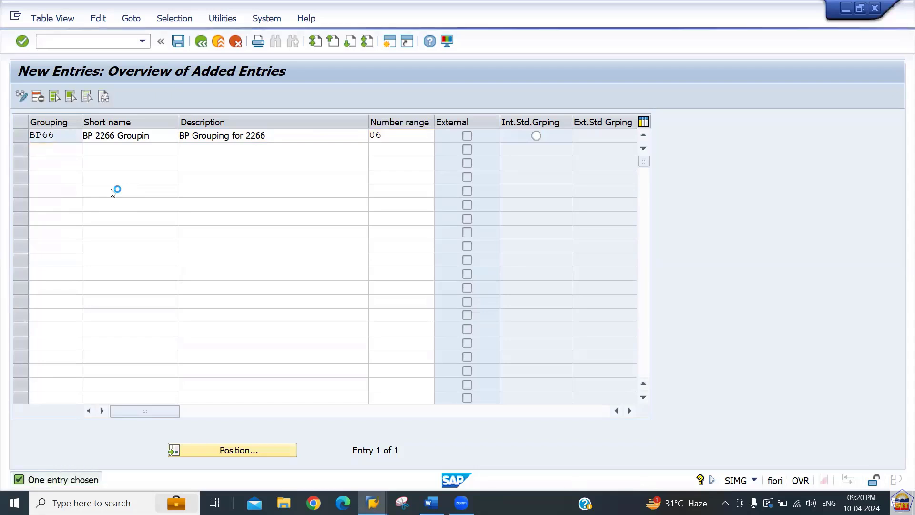
{"action": "key", "text": "Return"}
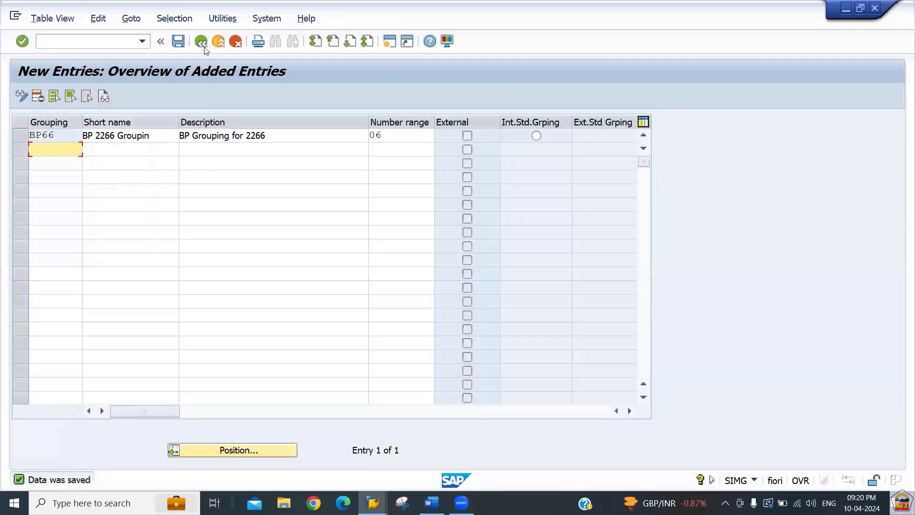
{"action": "left_click", "coordinate": [202, 43]}
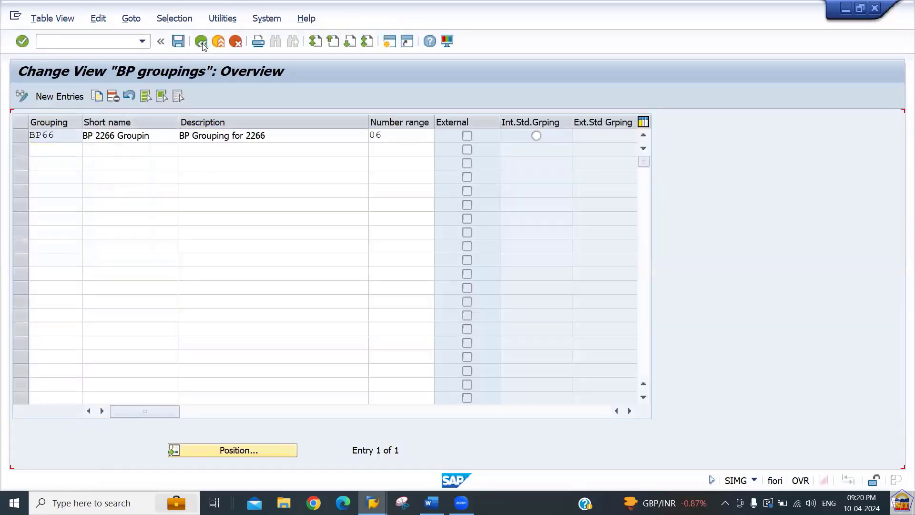
Read the Step 4 heading and path for creating vendor account groups in the Word notes.
{"action": "key", "text": "alt+Tab"}
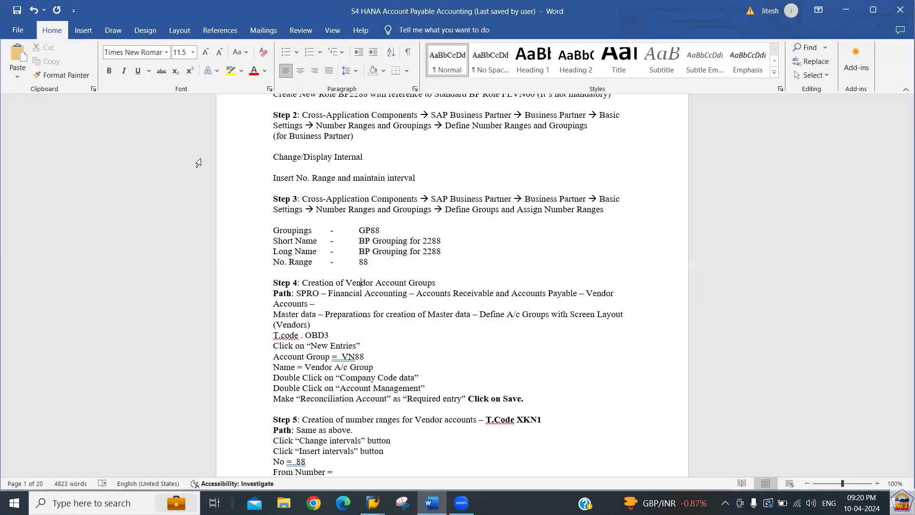
{"action": "key", "text": "Left"}
{"action": "key", "text": "Left"}
{"action": "key", "text": "Left"}
{"action": "key", "text": "Left"}
{"action": "key", "text": "Left"}
{"action": "key", "text": "Left"}
{"action": "key", "text": "Left"}
{"action": "key", "text": "Left"}
{"action": "key", "text": "Left"}
{"action": "key", "text": "Left"}
{"action": "key", "text": "Left"}
{"action": "key", "text": "Left"}
{"action": "key", "text": "Left"}
{"action": "key", "text": "Left"}
{"action": "key", "text": "Left"}
{"action": "key", "text": "Left"}
{"action": "key", "text": "Left"}
{"action": "key", "text": "Left"}
{"action": "key", "text": "Left"}
{"action": "key", "text": "Left"}
{"action": "key", "text": "shift+Down"}
{"action": "key", "text": "shift+Down"}
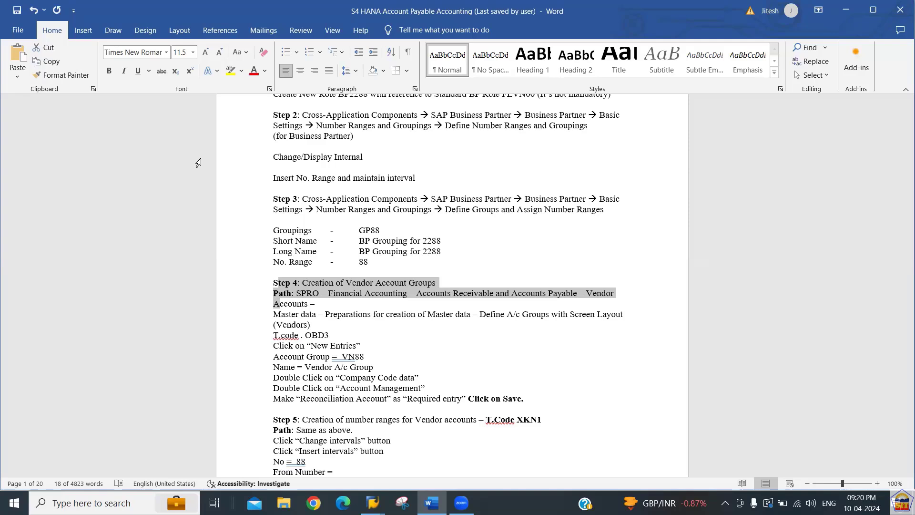
{"action": "key", "text": "Down"}
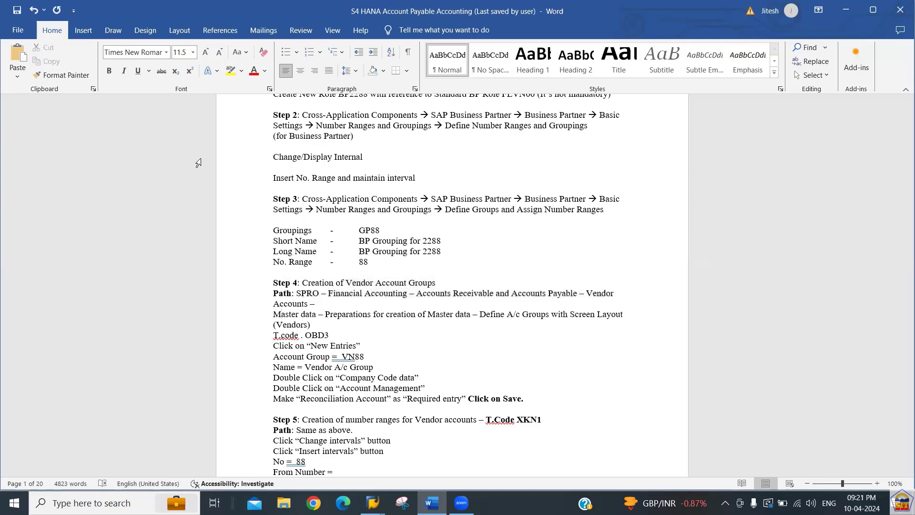
{"action": "key", "text": "alt+Tab"}
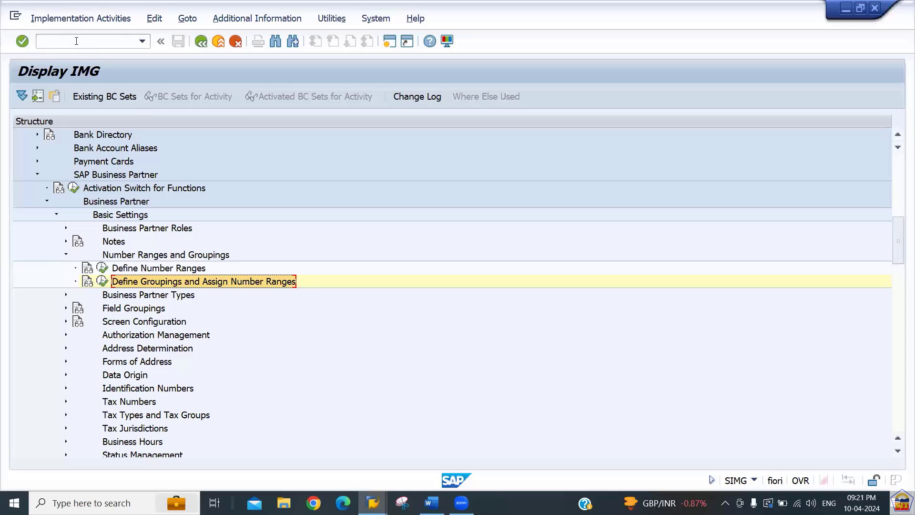
After checking the Word notes, run transaction /nOBD3 to open Vendor Account Groups.
{"action": "type", "text": "/n"}
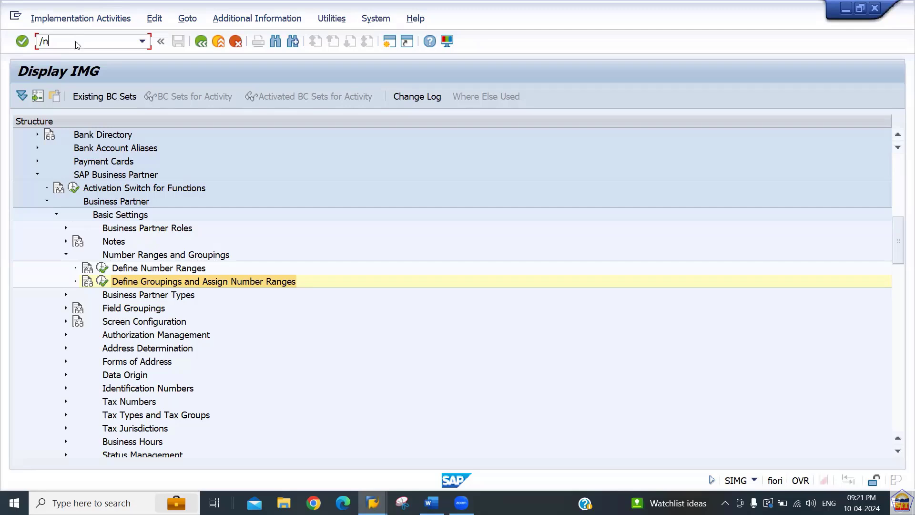
{"action": "key", "text": "alt+Tab"}
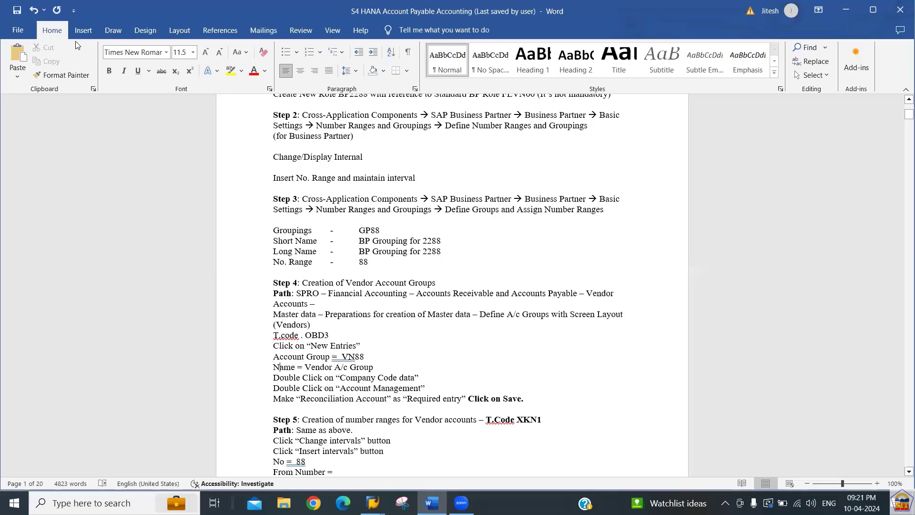
{"action": "key", "text": "Down"}
{"action": "key", "text": "Down"}
{"action": "key", "text": "Down"}
{"action": "key", "text": "Up"}
{"action": "key", "text": "Up"}
{"action": "key", "text": "Up"}
{"action": "key", "text": "Up"}
{"action": "key", "text": "Up"}
{"action": "key", "text": "Up"}
{"action": "key", "text": "Up"}
{"action": "key", "text": "Up"}
{"action": "key", "text": "Up"}
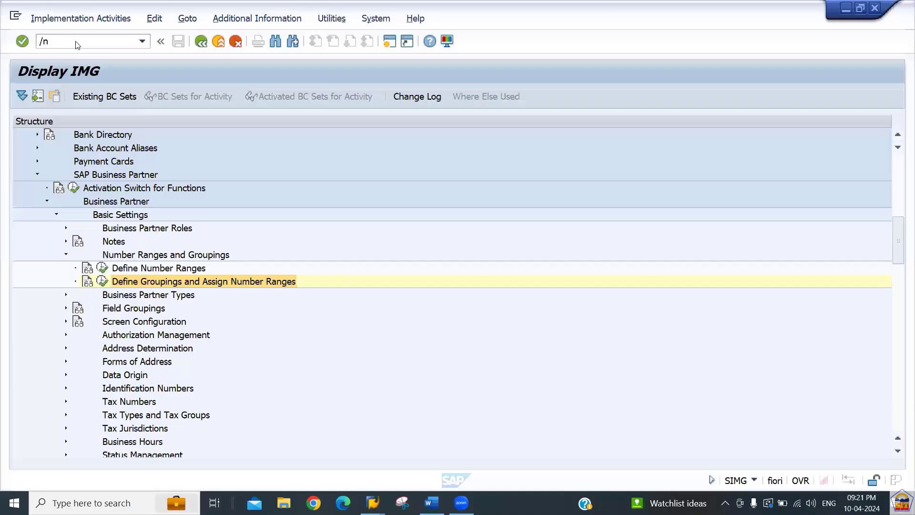
{"action": "key", "text": "alt+Tab"}
{"action": "left_click", "coordinate": [77, 41]}
{"action": "type", "text": "obd3"}
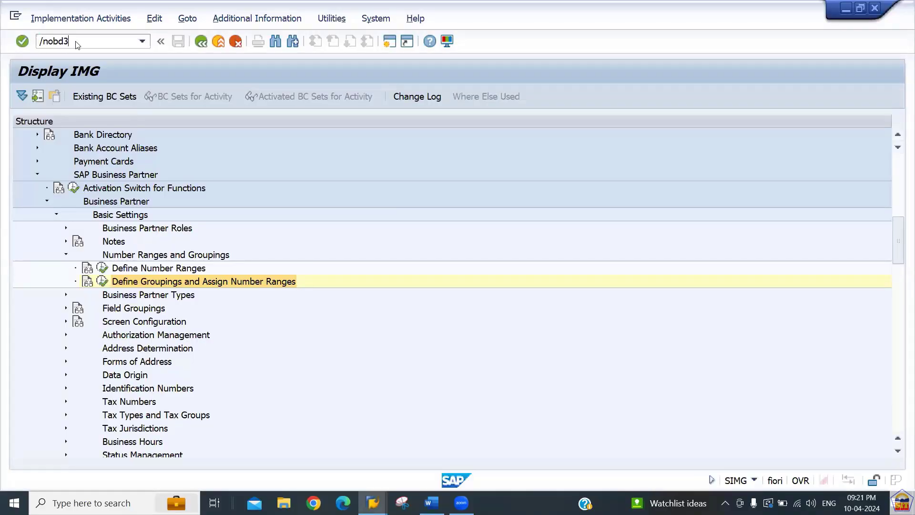
{"action": "key", "text": "Return"}
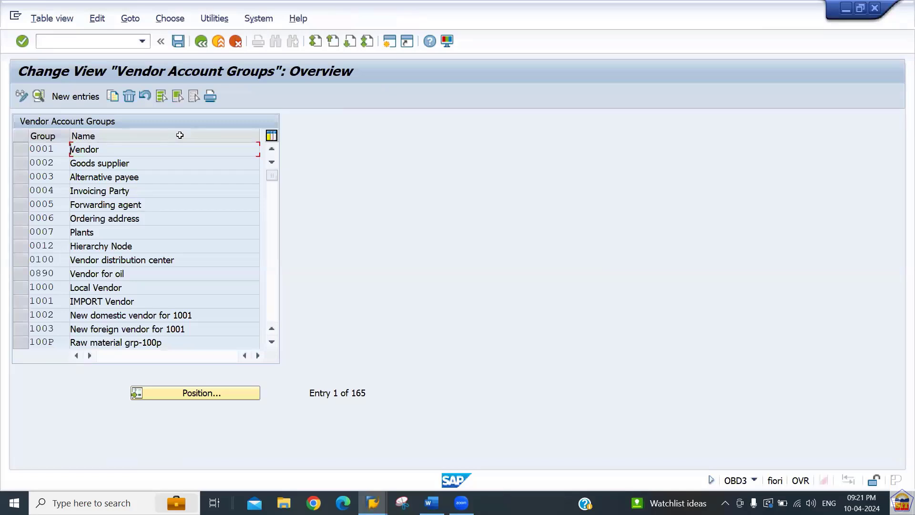
Enter new account group 2266 with meaning 'Vendor A/c Group 2266', adapted from the 2277 suggestion.
{"action": "left_click", "coordinate": [62, 147]}
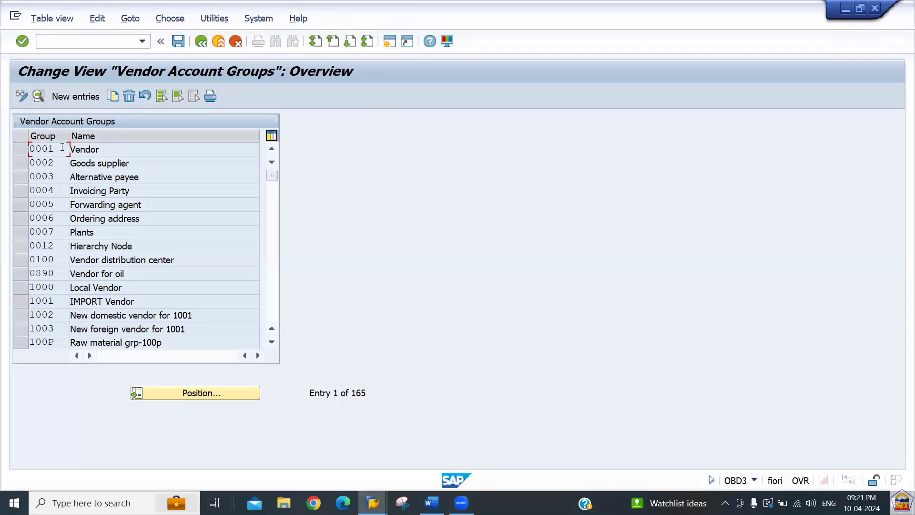
{"action": "left_click", "coordinate": [76, 97]}
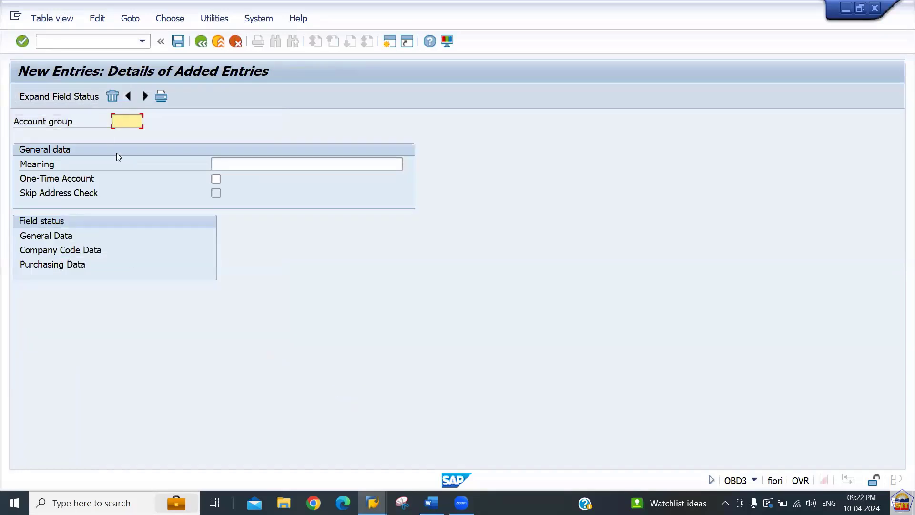
{"action": "type", "text": "2266"}
{"action": "key", "text": "Tab"}
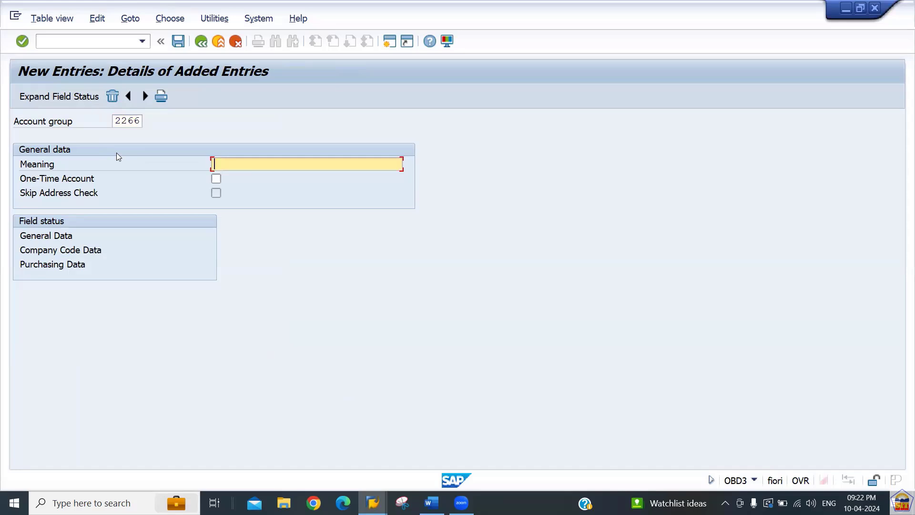
{"action": "type", "text": "Vendor"}
{"action": "key", "text": "Down"}
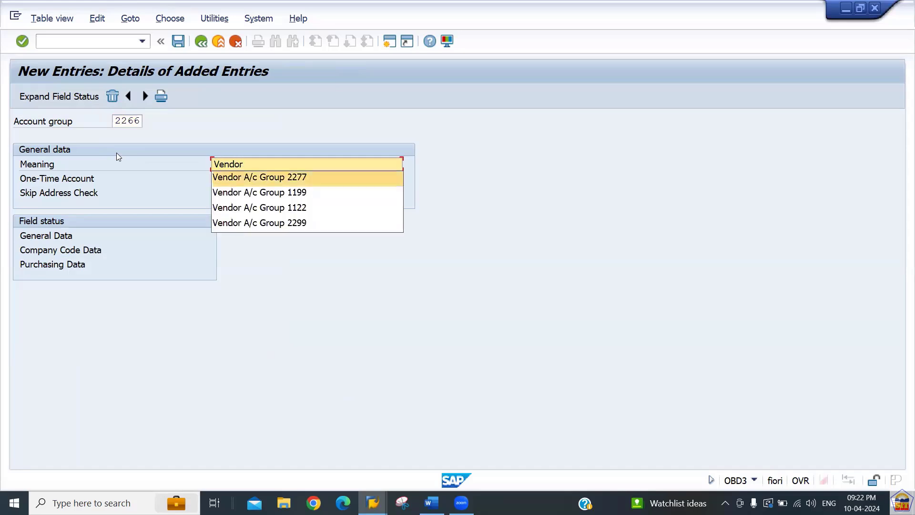
{"action": "key", "text": "Return"}
{"action": "key", "text": "BackSpace"}
{"action": "key", "text": "BackSpace"}
{"action": "type", "text": "66"}
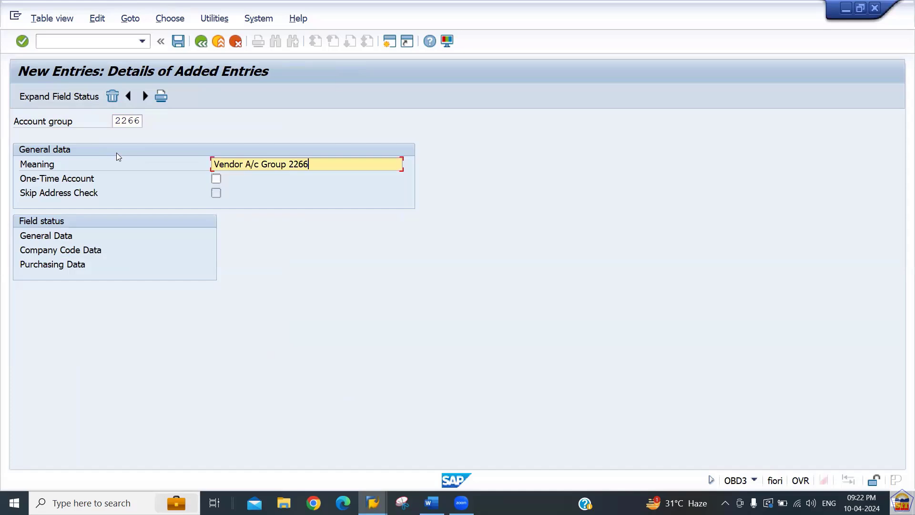
{"action": "key", "text": "Tab"}
{"action": "key", "text": "Tab"}
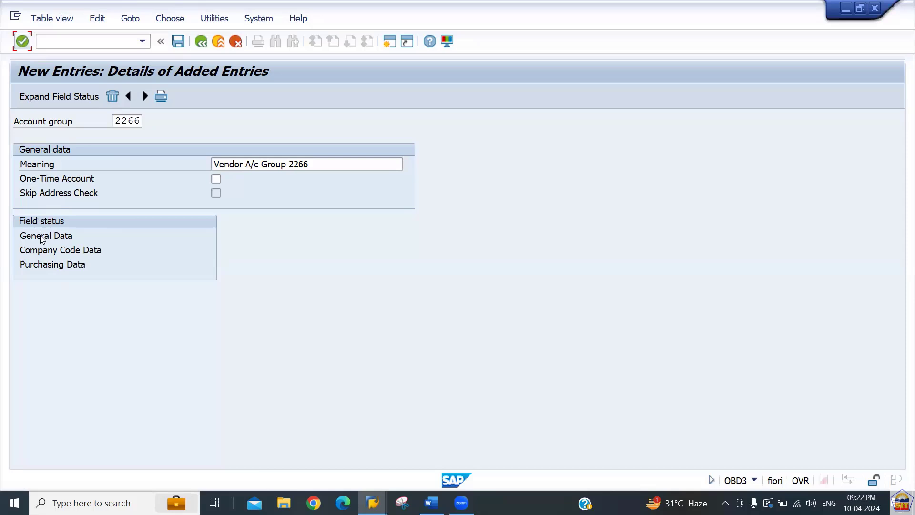
Page through the General Data Address field statuses for group 2266, then bring up File Explorer.
{"action": "double_click", "coordinate": [41, 237]}
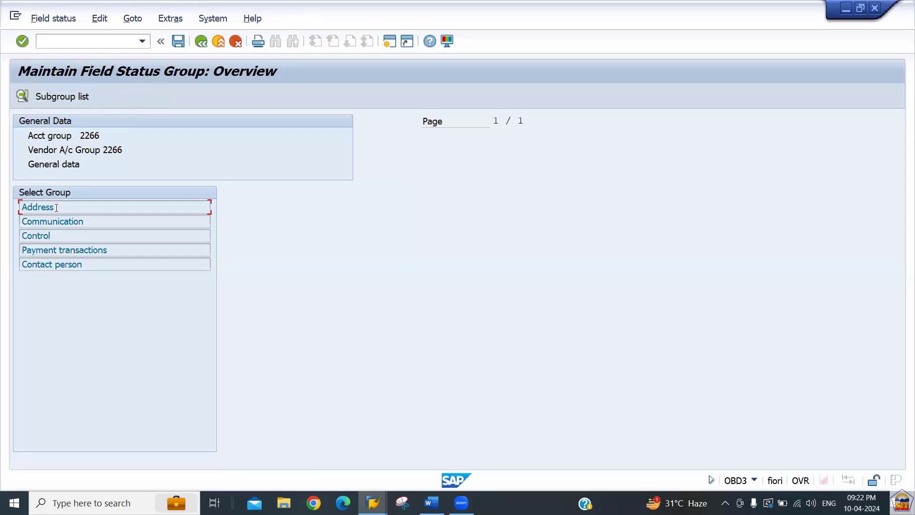
{"action": "double_click", "coordinate": [56, 207]}
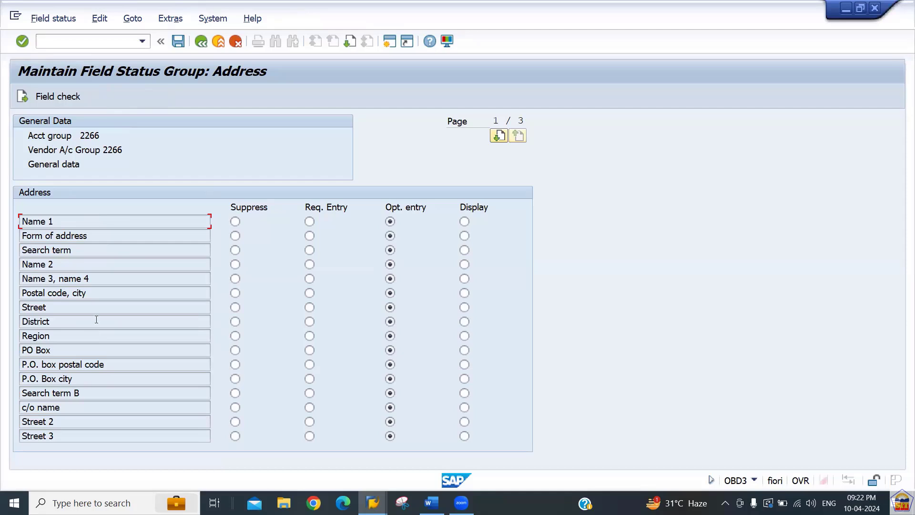
{"action": "left_click", "coordinate": [499, 136]}
{"action": "left_click", "coordinate": [499, 137]}
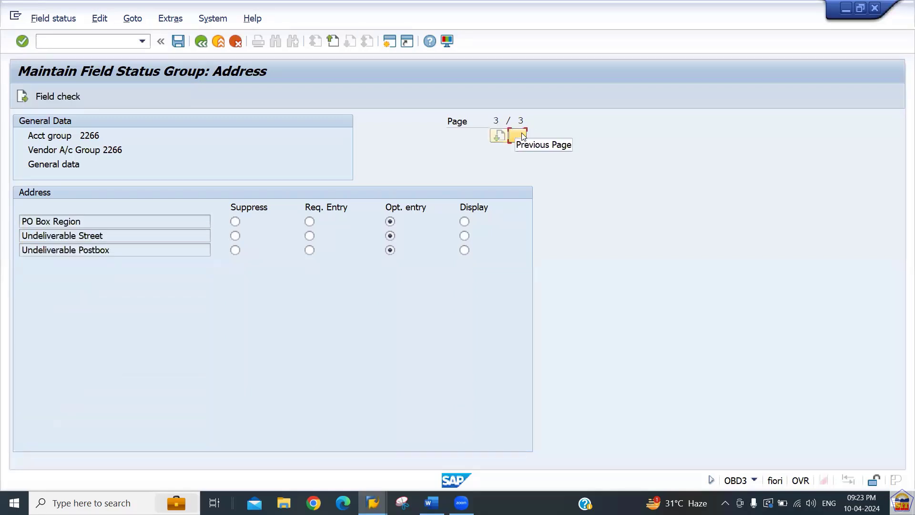
{"action": "left_click", "coordinate": [522, 136]}
{"action": "left_click", "coordinate": [522, 136]}
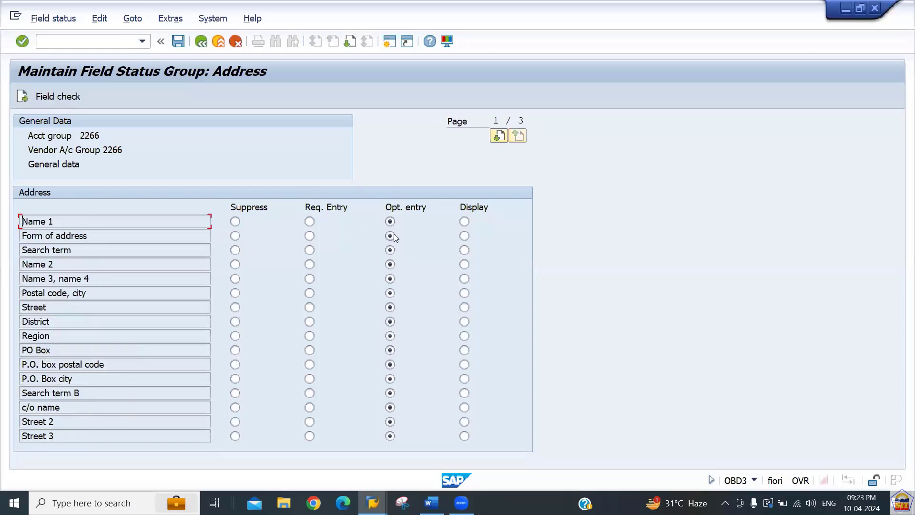
{"action": "left_click", "coordinate": [201, 42]}
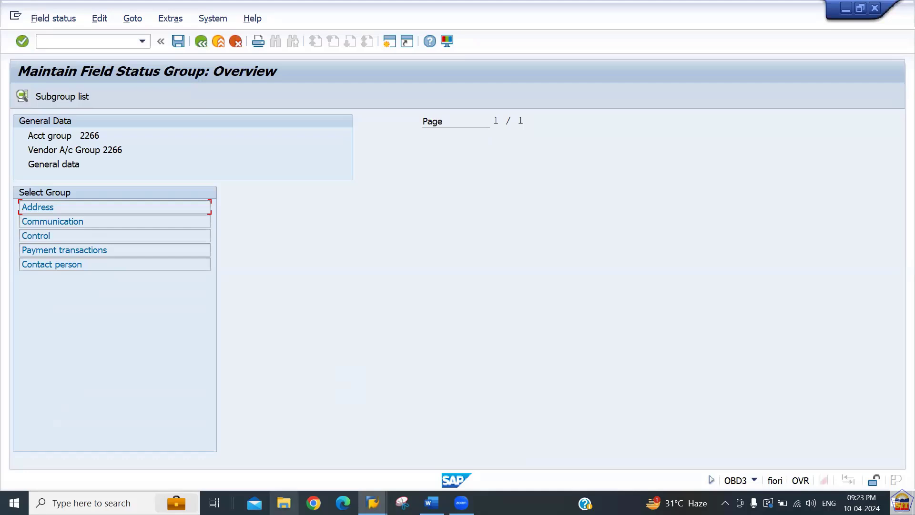
{"action": "left_click", "coordinate": [284, 503]}
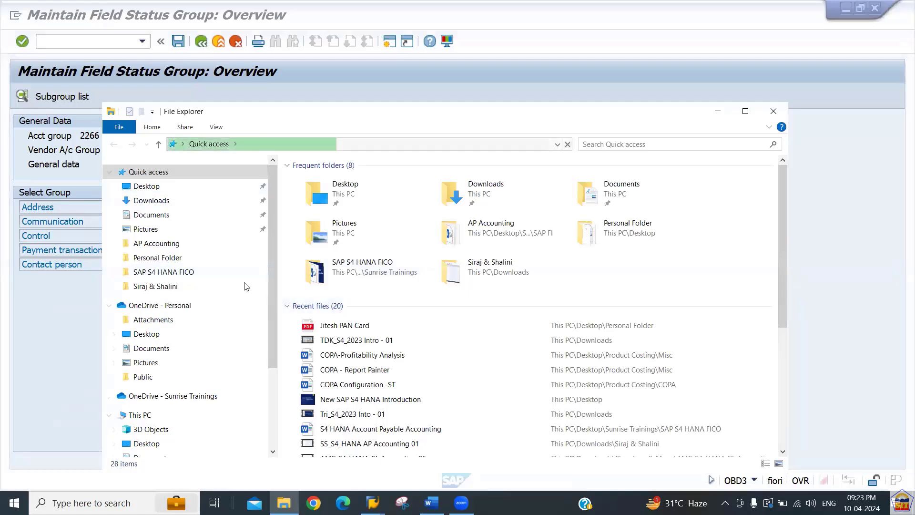
Open the RECONCILATION ACCOUNTS presentation from AP Accounting and show its EXAMPLE slide full screen.
{"action": "left_click", "coordinate": [161, 247]}
{"action": "left_click", "coordinate": [344, 208]}
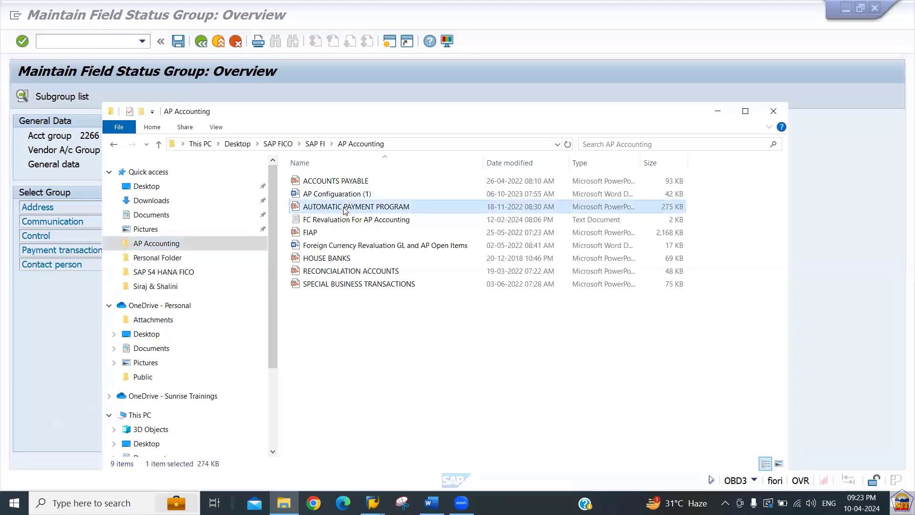
{"action": "key", "text": "Up"}
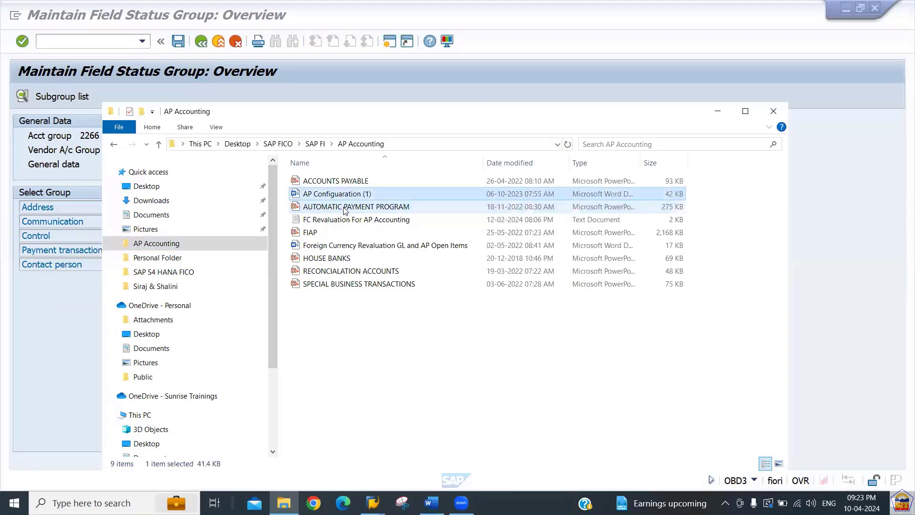
{"action": "key", "text": "Down"}
{"action": "key", "text": "Down"}
{"action": "key", "text": "Down"}
{"action": "key", "text": "Down"}
{"action": "key", "text": "Down"}
{"action": "key", "text": "Down"}
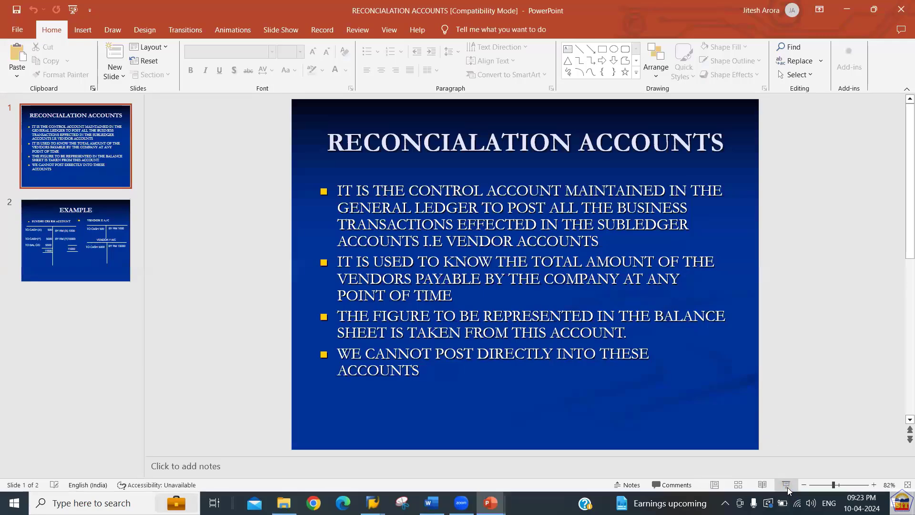
{"action": "left_click", "coordinate": [787, 485]}
{"action": "key", "text": "Right"}
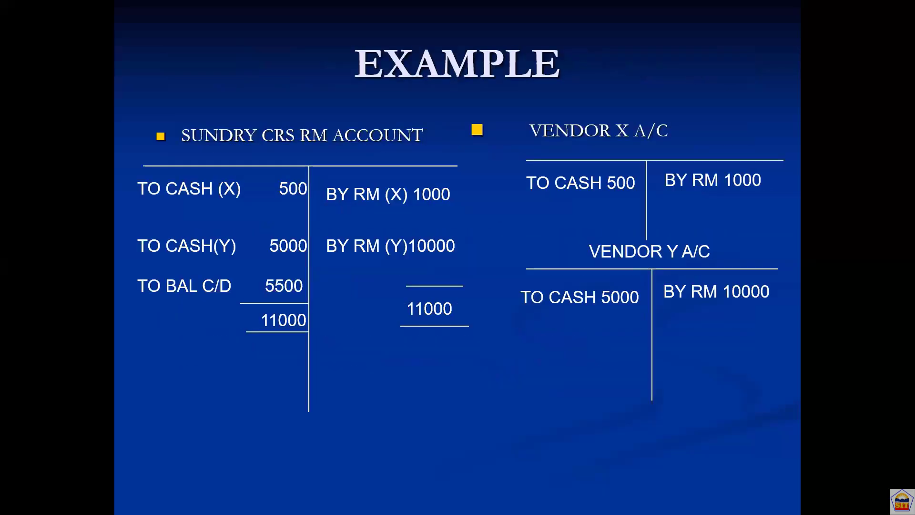
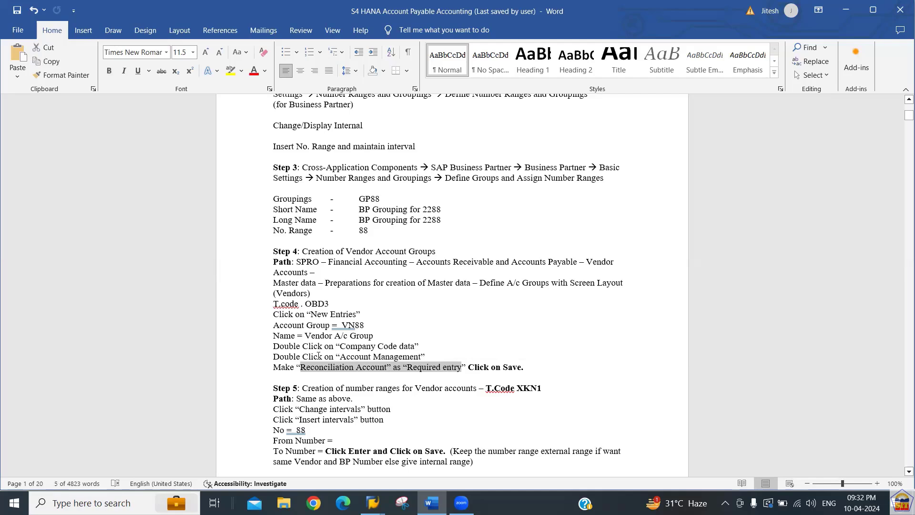
Highlight the Step 4 Account Management and Company Code data lines in the Word notes.
{"action": "left_click_drag", "start_coordinate": [311, 358], "coordinate": [441, 367]}
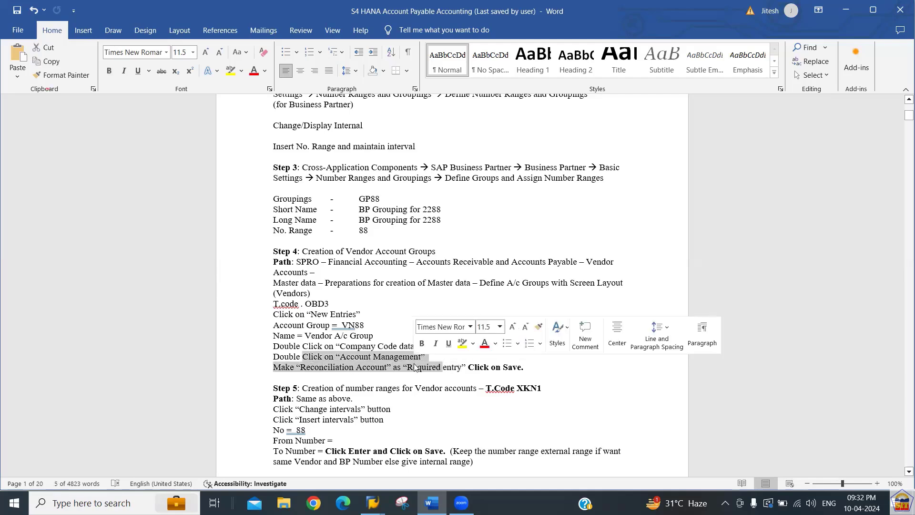
{"action": "left_click_drag", "start_coordinate": [334, 347], "coordinate": [376, 336]}
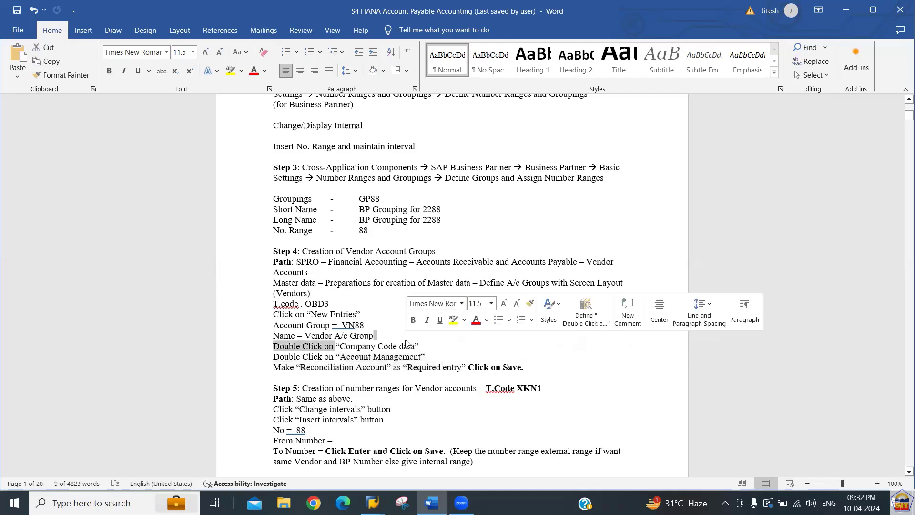
{"action": "key", "text": "alt+Tab"}
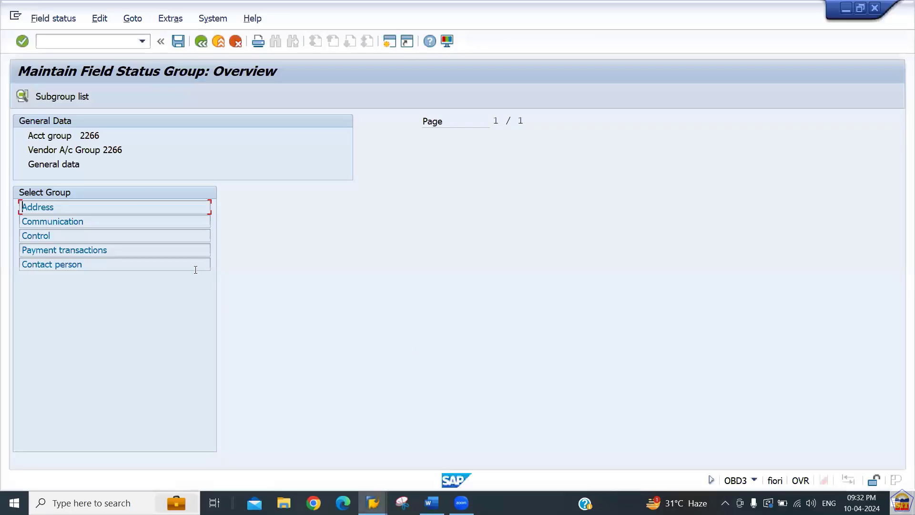
In group 2266's Company Code Data > Account management, make Reconciliation account a required entry.
{"action": "left_click", "coordinate": [200, 42]}
{"action": "left_click", "coordinate": [201, 42]}
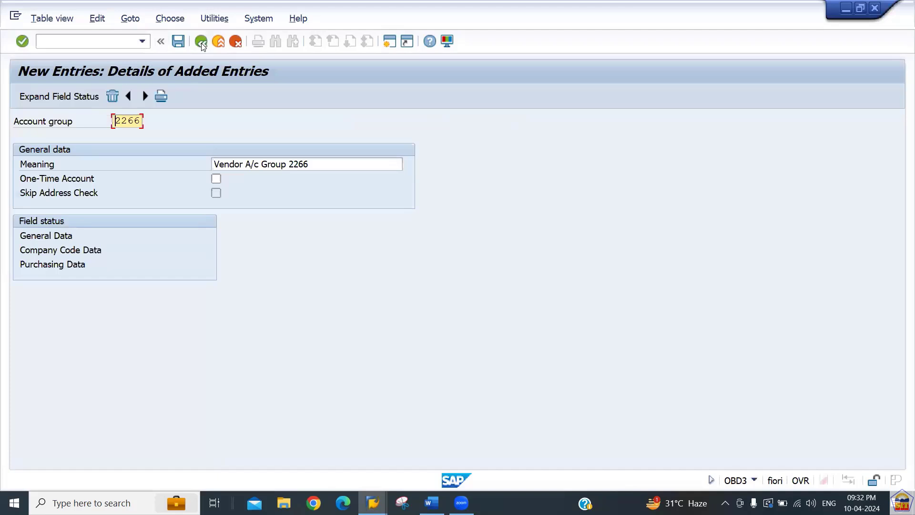
{"action": "double_click", "coordinate": [62, 251]}
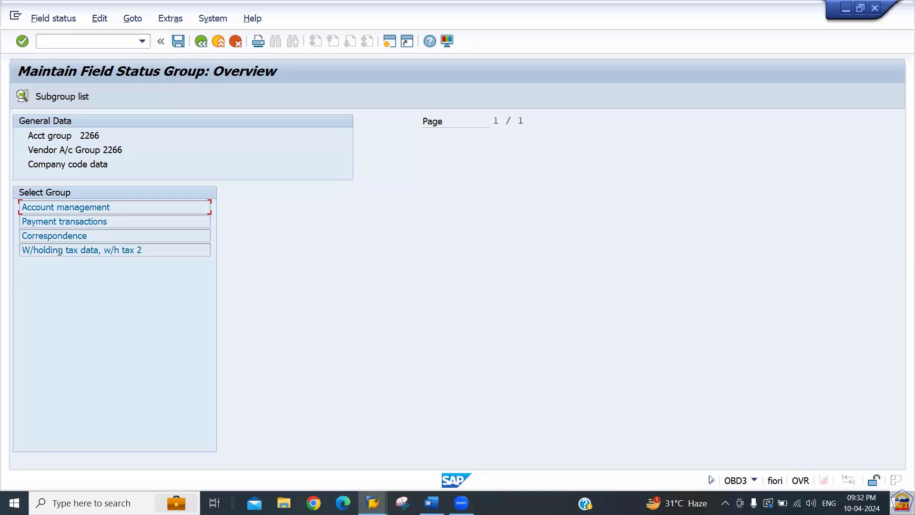
{"action": "double_click", "coordinate": [89, 208]}
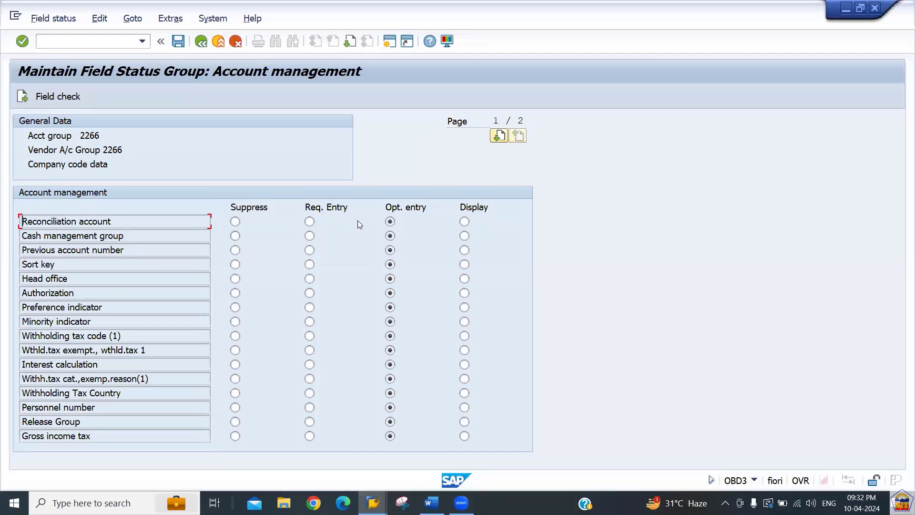
{"action": "left_click", "coordinate": [310, 222]}
Save the field status change under the customizing request.
{"action": "left_click", "coordinate": [178, 42]}
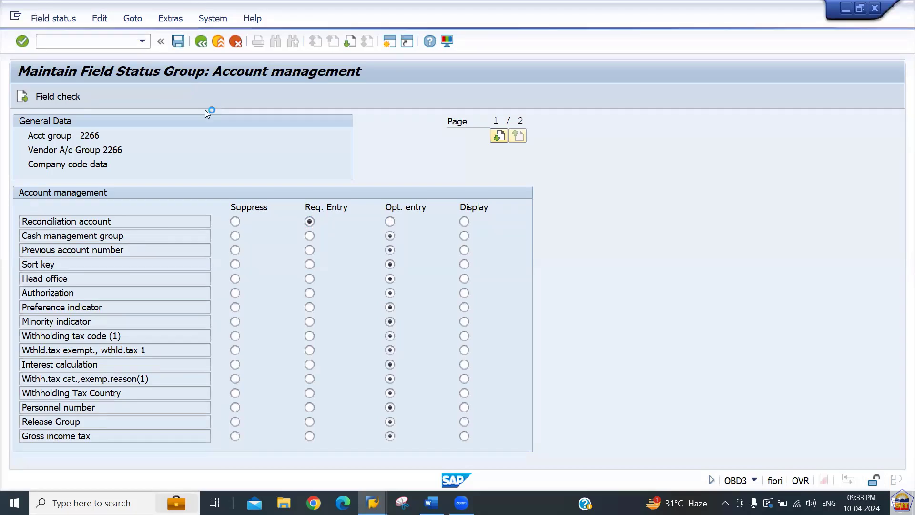
{"action": "key", "text": "Return"}
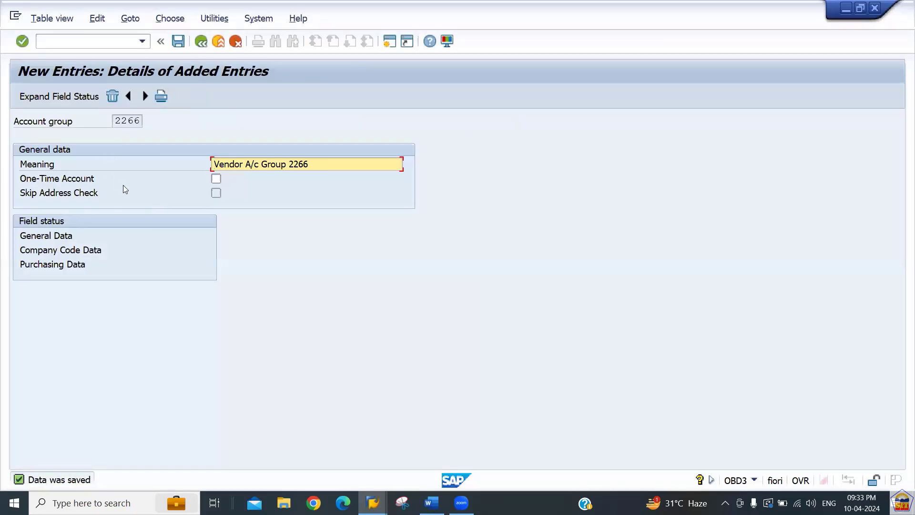
{"action": "key", "text": "alt+Tab"}
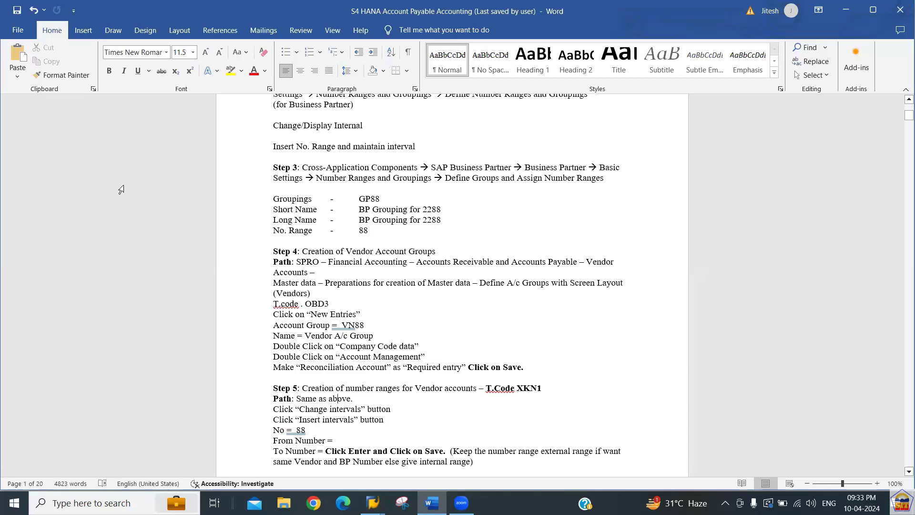
Find Step 5 in the Word notes and select the transaction code XKN1.
{"action": "scroll", "coordinate": [121, 190], "scroll_direction": "down", "scroll_amount": 3}
{"action": "scroll", "coordinate": [121, 190], "scroll_direction": "down", "scroll_amount": 4}
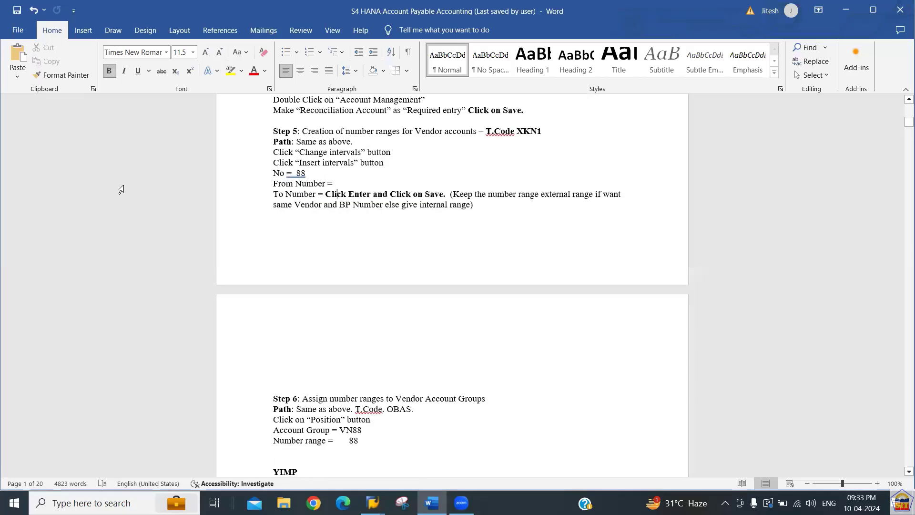
{"action": "key", "text": "Up"}
{"action": "key", "text": "Up"}
{"action": "key", "text": "Up"}
{"action": "key", "text": "Up"}
{"action": "key", "text": "Up"}
{"action": "key", "text": "Up"}
{"action": "key", "text": "Up"}
{"action": "key", "text": "Up"}
{"action": "key", "text": "Up"}
{"action": "key", "text": "Up"}
{"action": "key", "text": "Up"}
{"action": "key", "text": "Up"}
{"action": "key", "text": "Down"}
{"action": "key", "text": "Down"}
{"action": "key", "text": "Down"}
{"action": "key", "text": "Down"}
{"action": "key", "text": "Down"}
{"action": "key", "text": "Down"}
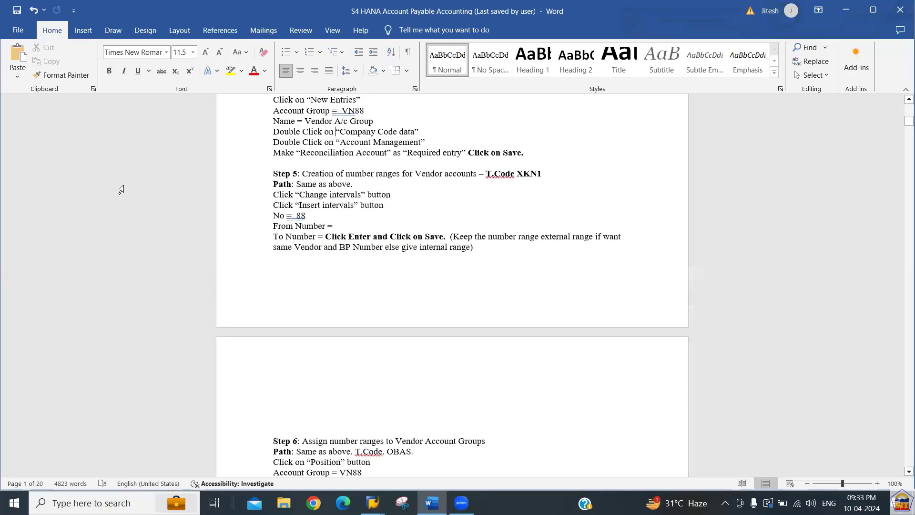
{"action": "key", "text": "Down"}
{"action": "key", "text": "Right"}
{"action": "key", "text": "Right"}
{"action": "key", "text": "Right"}
{"action": "key", "text": "Right"}
{"action": "key", "text": "Right"}
{"action": "key", "text": "Right"}
{"action": "key", "text": "Right"}
{"action": "key", "text": "Right"}
{"action": "key", "text": "Right"}
{"action": "key", "text": "Right"}
{"action": "key", "text": "Right"}
{"action": "key", "text": "Right"}
{"action": "key", "text": "Right"}
{"action": "key", "text": "Right"}
{"action": "key", "text": "Right"}
{"action": "key", "text": "Right"}
{"action": "key", "text": "Right"}
{"action": "key", "text": "Right"}
{"action": "key", "text": "Right"}
{"action": "key", "text": "Right"}
{"action": "key", "text": "Right"}
{"action": "key", "text": "Right"}
{"action": "key", "text": "Right"}
{"action": "key", "text": "Right"}
{"action": "key", "text": "Right"}
{"action": "key", "text": "Right"}
{"action": "key", "text": "Right"}
{"action": "key", "text": "Right"}
{"action": "key", "text": "Right"}
{"action": "key", "text": "Right"}
{"action": "key", "text": "Right"}
{"action": "key", "text": "Right"}
{"action": "key", "text": "shift+Right"}
{"action": "key", "text": "shift+Right"}
{"action": "key", "text": "shift+Right"}
{"action": "key", "text": "shift+Right"}
{"action": "key", "text": "ctrl+c"}
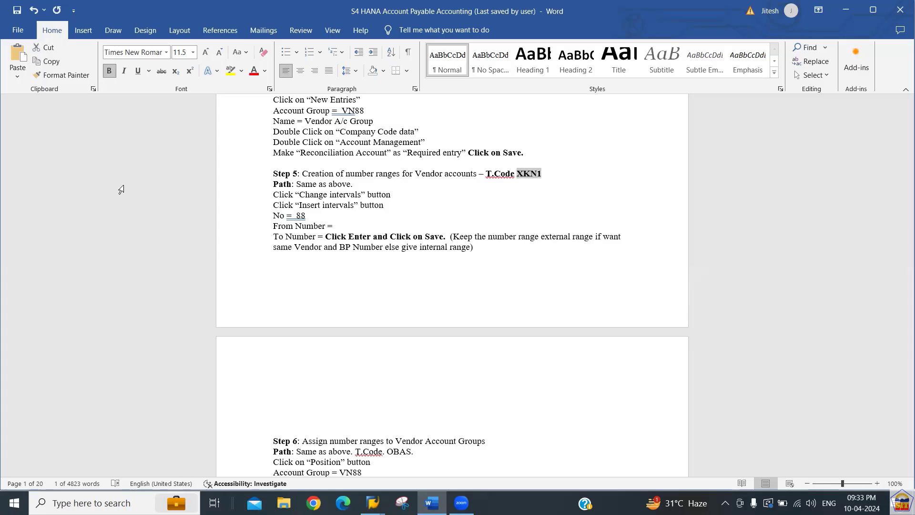
{"action": "key", "text": "alt+Tab"}
Run /nXKN1 and check the number range object KREDITOR.
{"action": "key", "text": "ctrl+slash"}
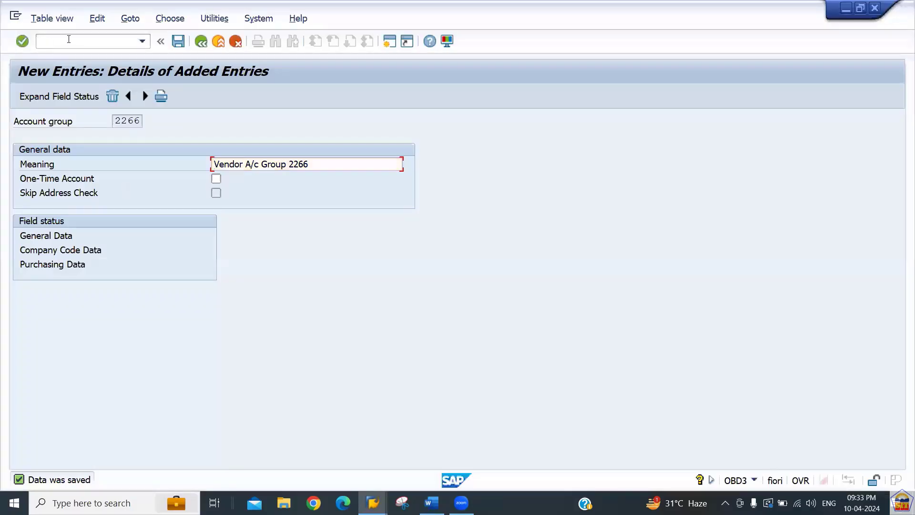
{"action": "type", "text": "/n"}
{"action": "key", "text": "ctrl+v"}
{"action": "key", "text": "Return"}
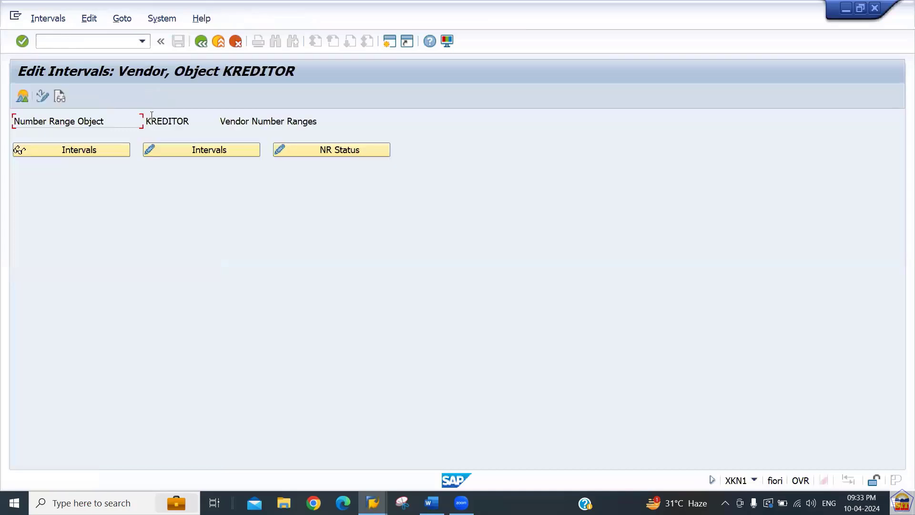
{"action": "left_click_drag", "start_coordinate": [146, 121], "coordinate": [258, 121]}
{"action": "left_click_drag", "start_coordinate": [146, 121], "coordinate": [215, 124]}
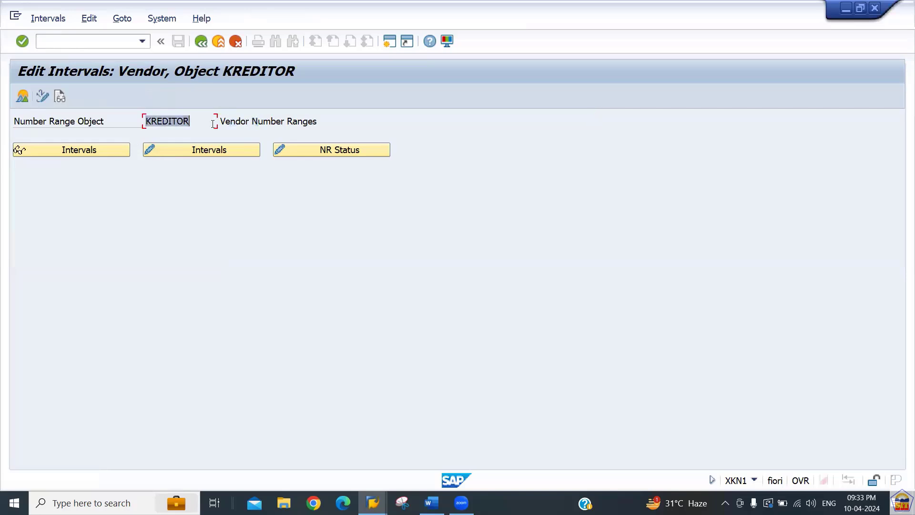
{"action": "left_click_drag", "start_coordinate": [145, 121], "coordinate": [208, 120]}
Review the KREDITOR intervals, including ranges 01, 02 and 06, then back out unchanged.
{"action": "left_click", "coordinate": [197, 151]}
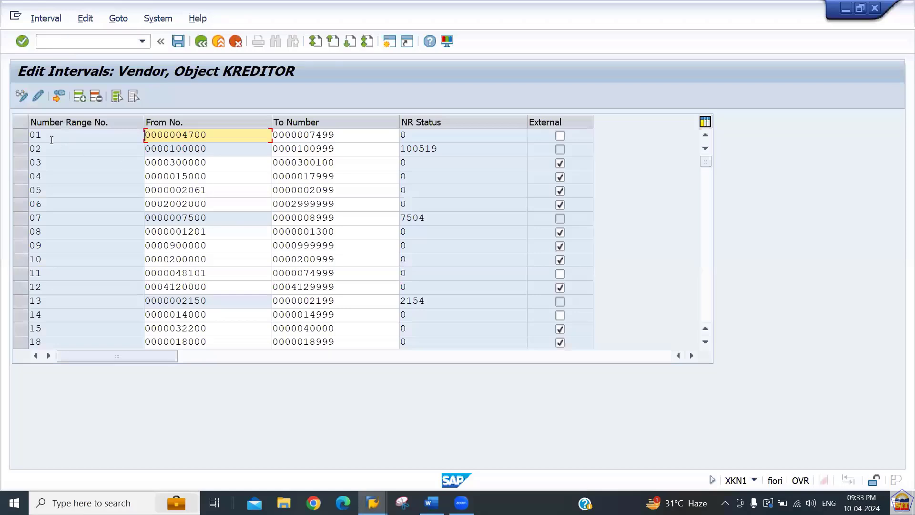
{"action": "left_click", "coordinate": [49, 137]}
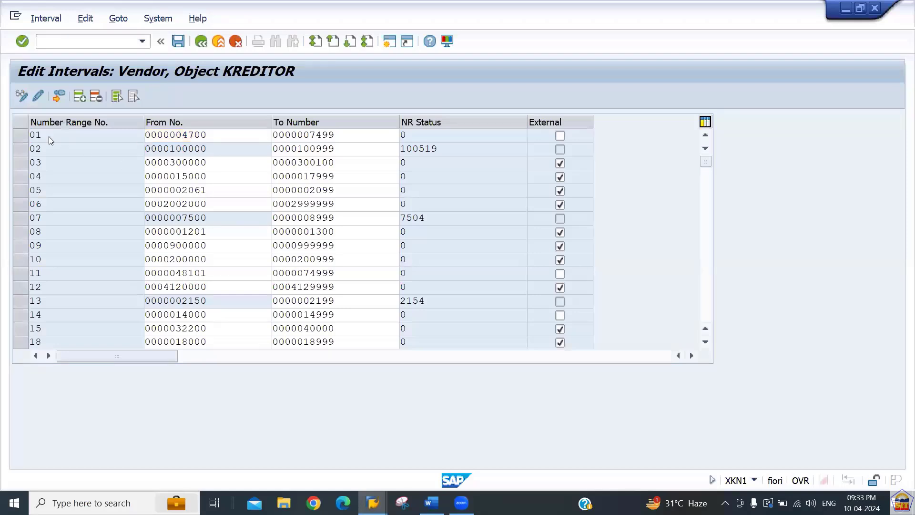
{"action": "scroll", "coordinate": [49, 137], "scroll_direction": "down", "scroll_amount": 3}
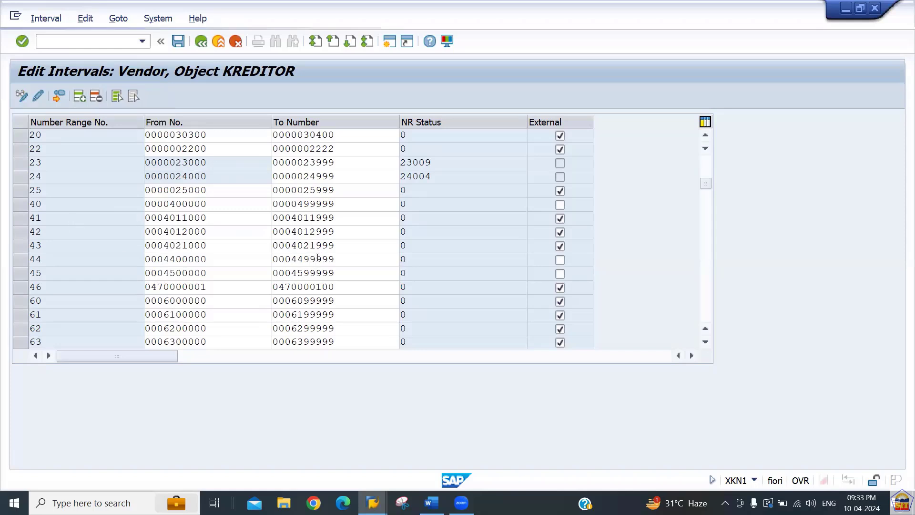
{"action": "scroll", "coordinate": [243, 162], "scroll_direction": "up", "scroll_amount": 5}
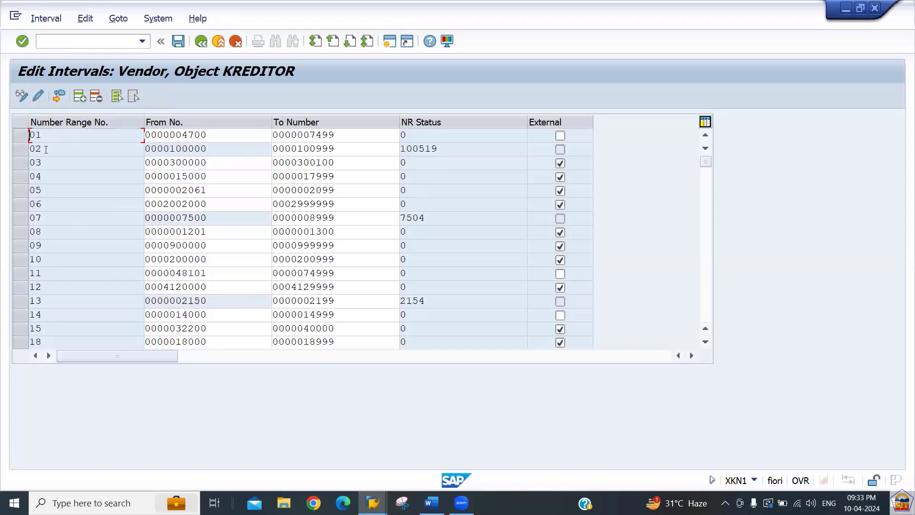
{"action": "double_click", "coordinate": [52, 205]}
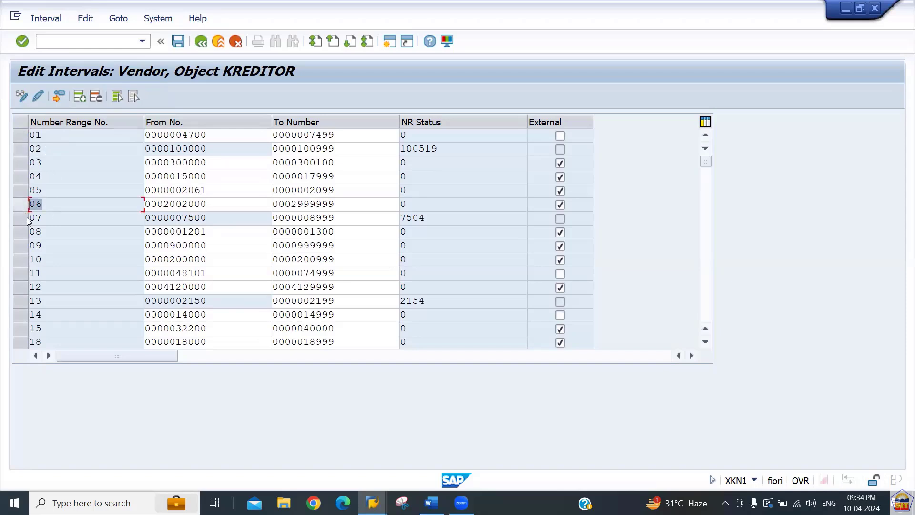
{"action": "double_click", "coordinate": [43, 149]}
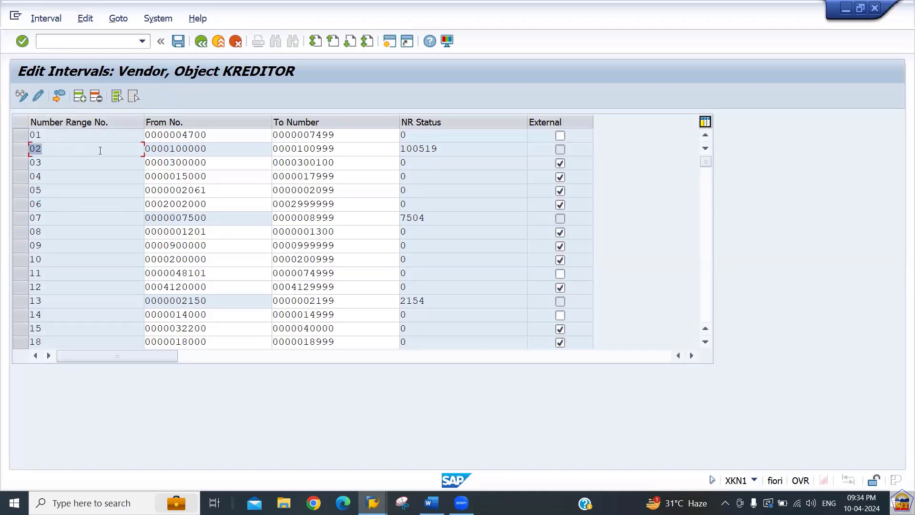
{"action": "left_click", "coordinate": [203, 45]}
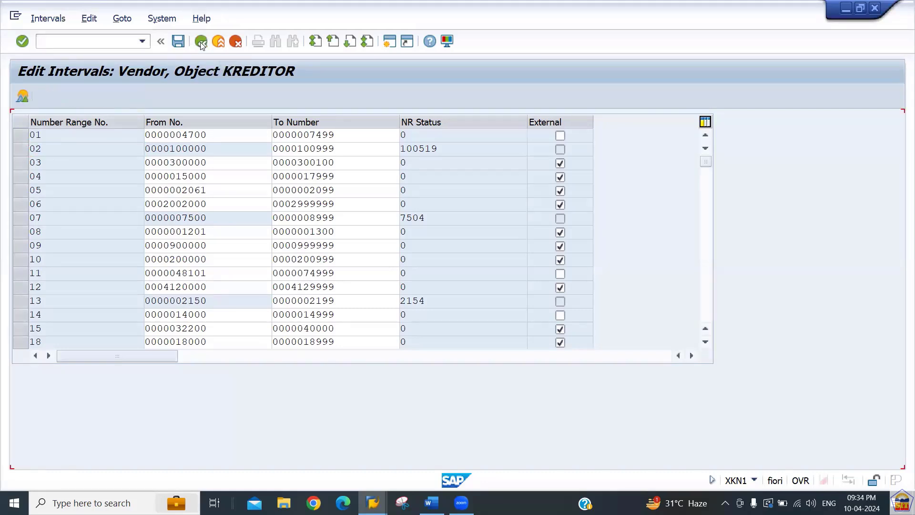
{"action": "left_click", "coordinate": [201, 42]}
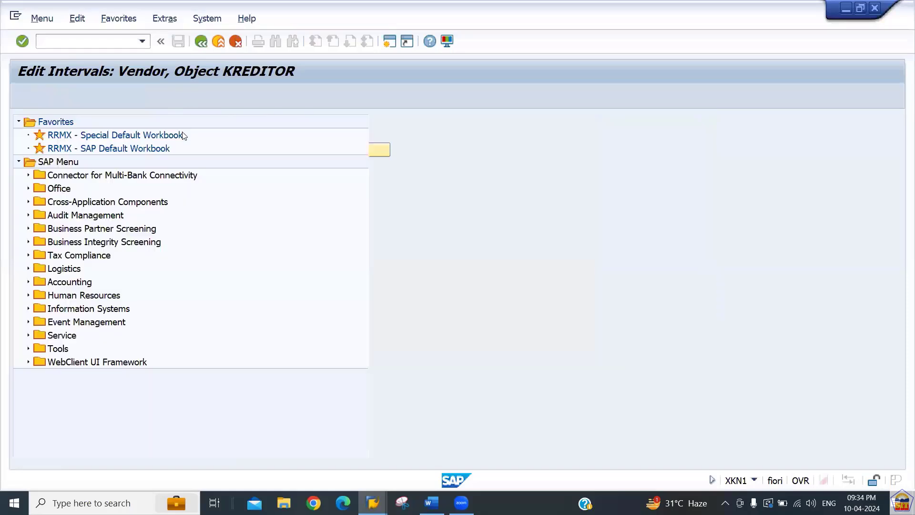
Reopen the vendor number range intervals, select range 02, and leave without changes.
{"action": "type", "text": "xk01"}
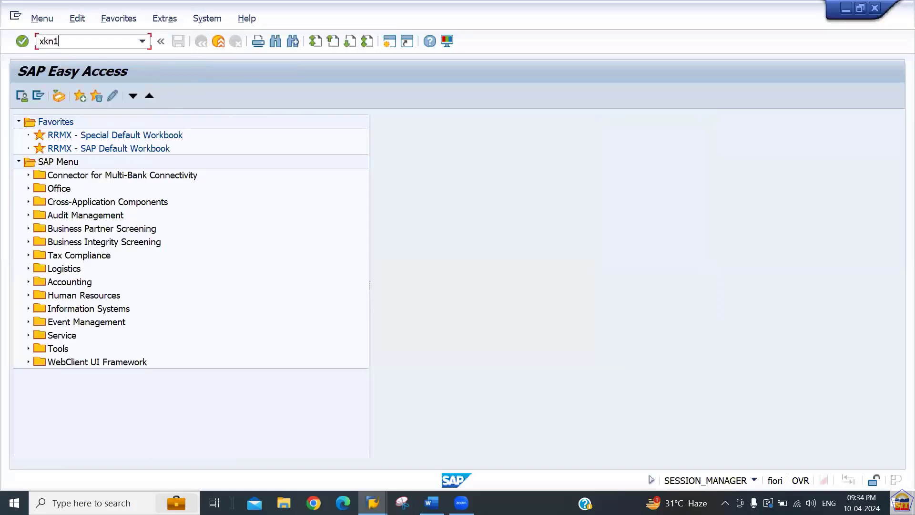
{"action": "key", "text": "Return"}
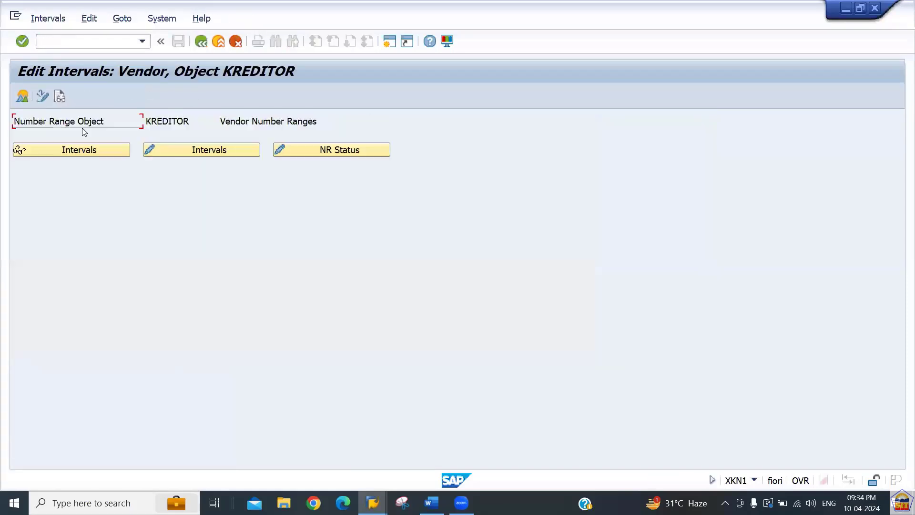
{"action": "left_click", "coordinate": [163, 150]}
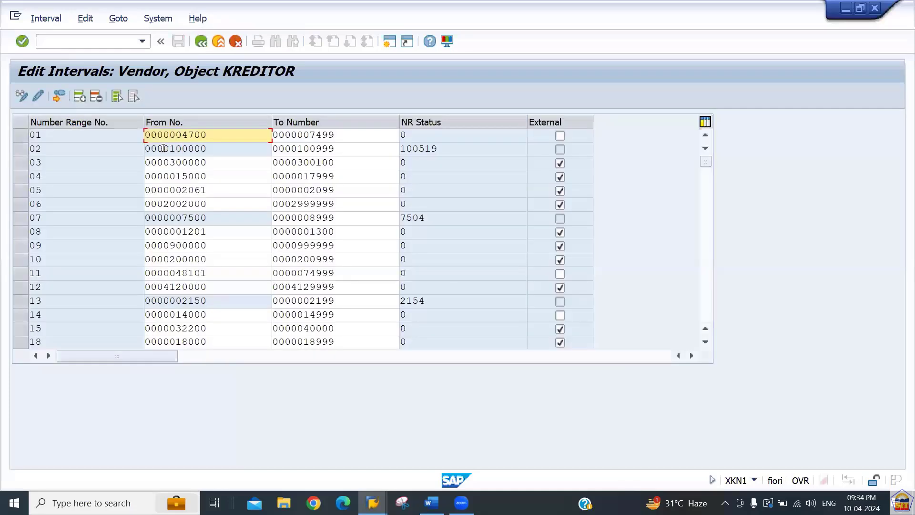
{"action": "left_click", "coordinate": [51, 151]}
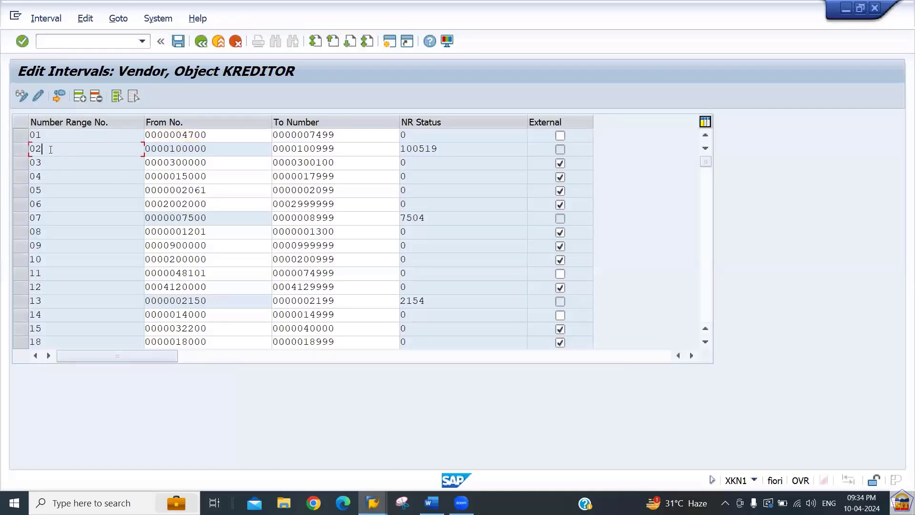
{"action": "left_click", "coordinate": [21, 150]}
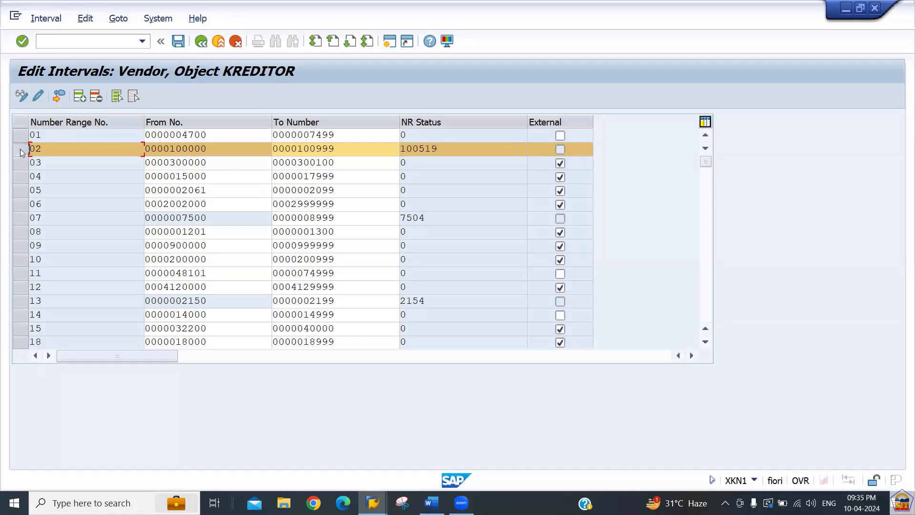
{"action": "left_click", "coordinate": [199, 43]}
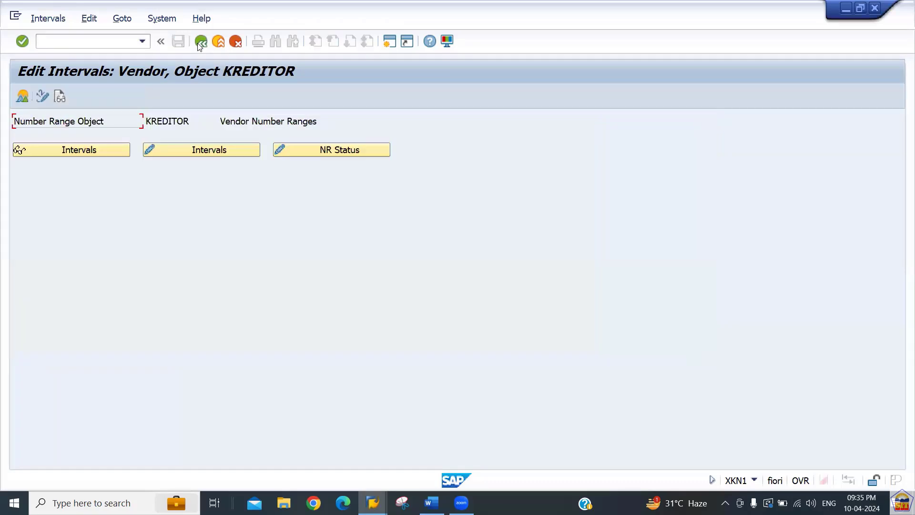
{"action": "left_click", "coordinate": [200, 43]}
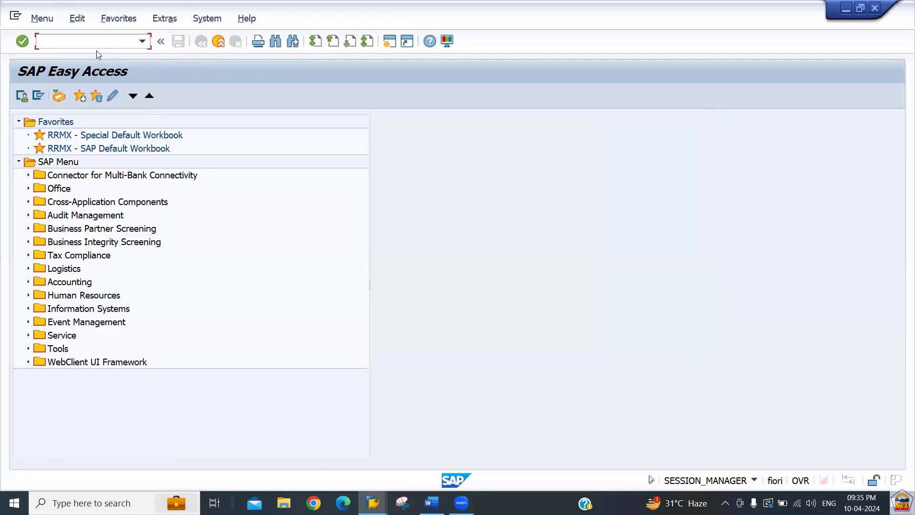
Scroll the Word setup notes down to the YIMP entry.
{"action": "key", "text": "alt+Tab"}
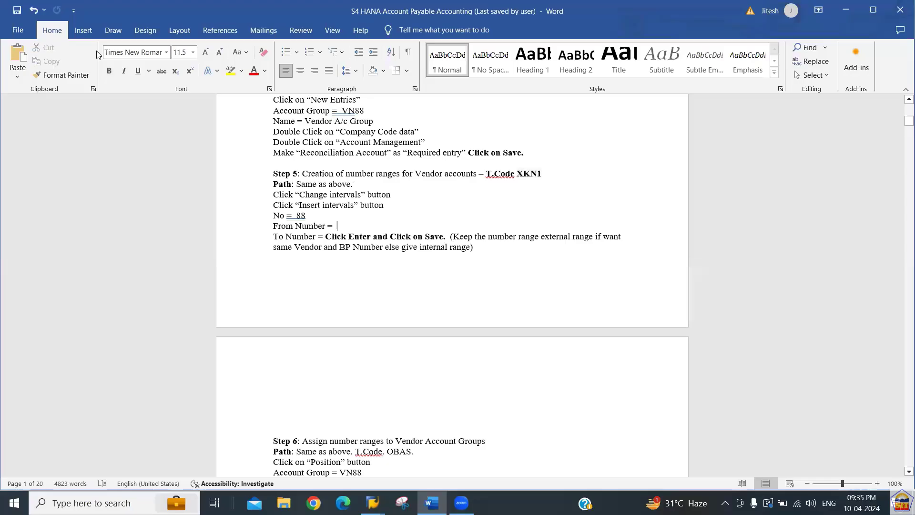
{"action": "scroll", "coordinate": [443, 447], "scroll_direction": "down", "scroll_amount": 4}
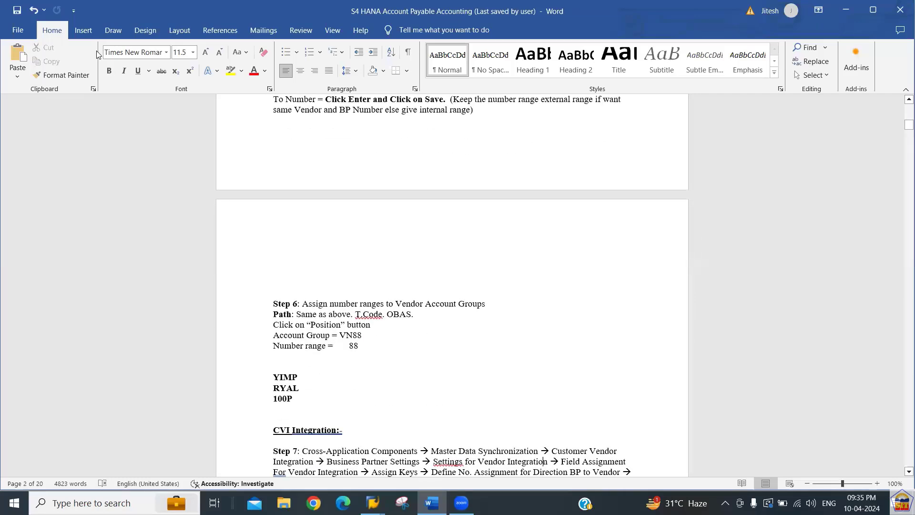
{"action": "left_click", "coordinate": [298, 379]}
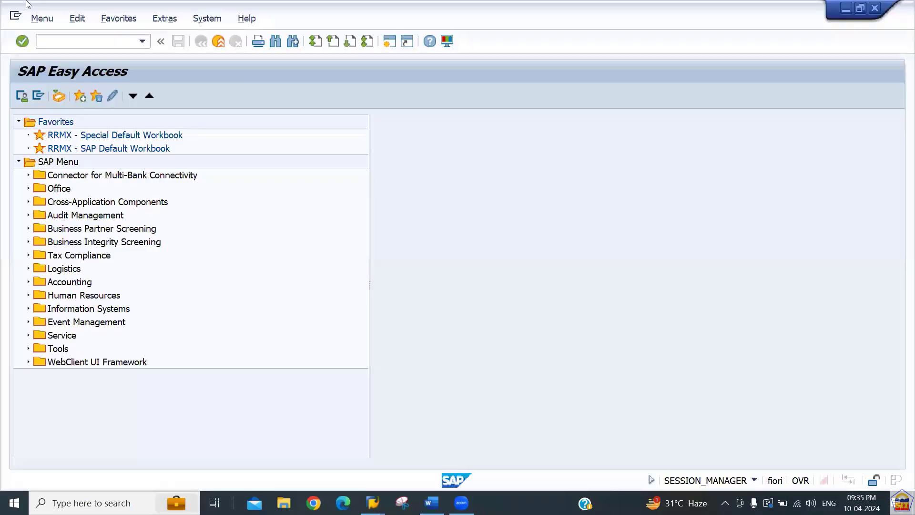
Run /nOBAS and position the table on vendor account group 2266.
{"action": "key", "text": "alt+Tab"}
{"action": "type", "text": "/nobas"}
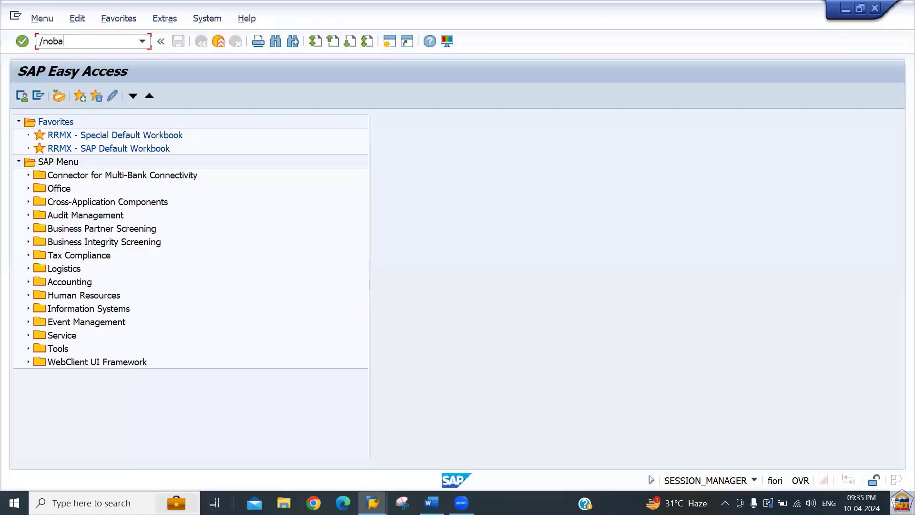
{"action": "key", "text": "Return"}
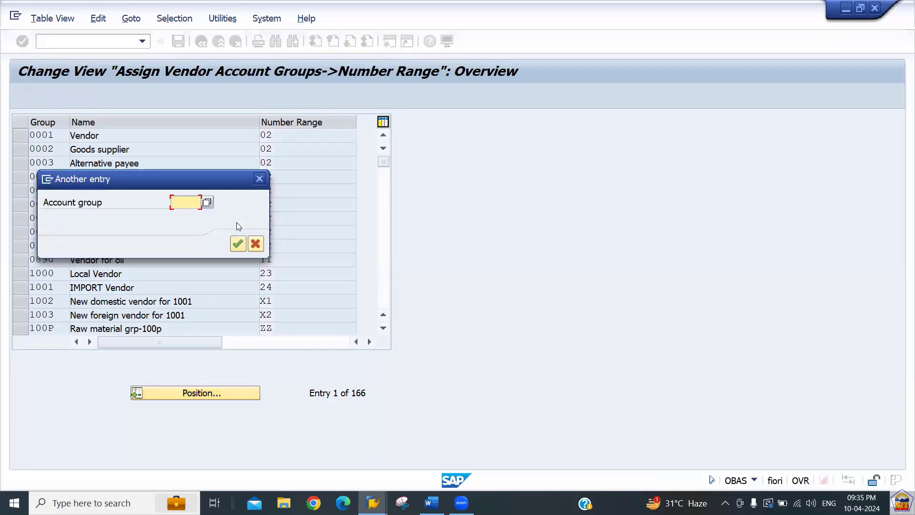
{"action": "type", "text": "2288"}
{"action": "key", "text": "BackSpace"}
{"action": "key", "text": "BackSpace"}
{"action": "key", "text": "BackSpace"}
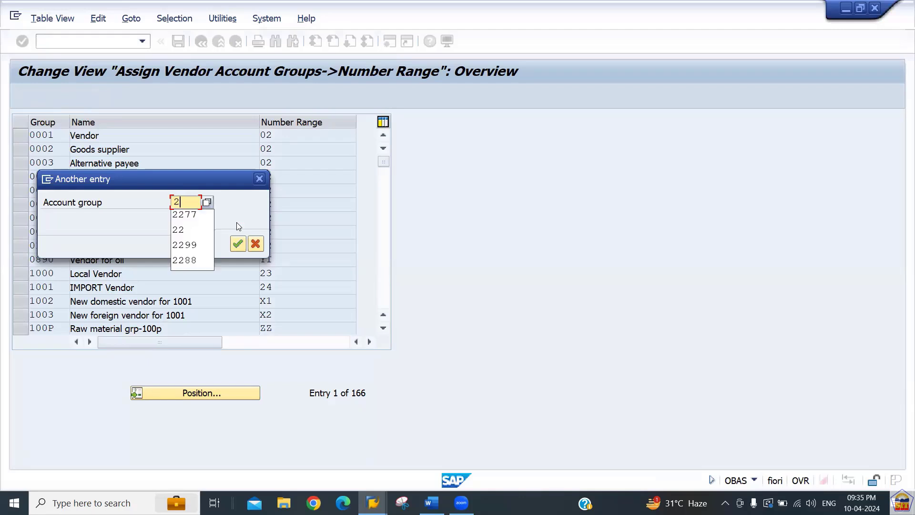
{"action": "type", "text": "266"}
{"action": "key", "text": "Return"}
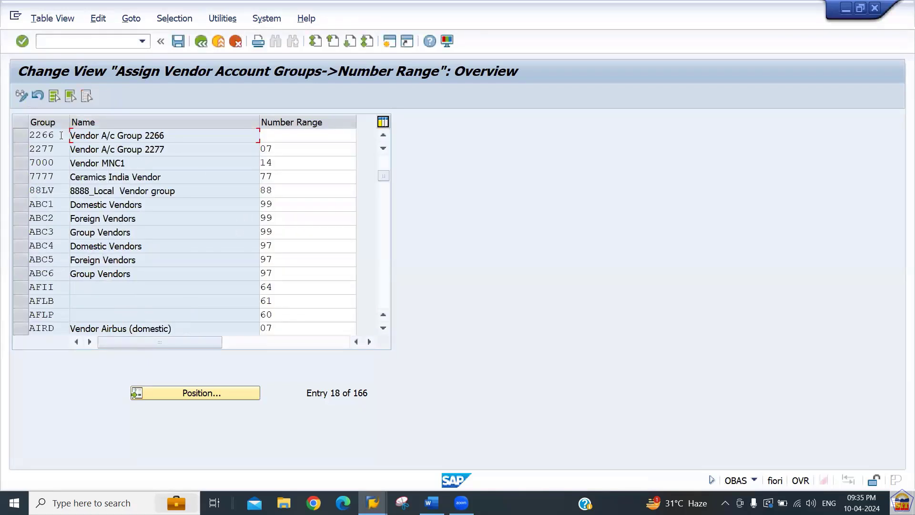
Enter number range 02 for group 2266 and save to the customizing request.
{"action": "left_click_drag", "start_coordinate": [56, 136], "coordinate": [29, 135]}
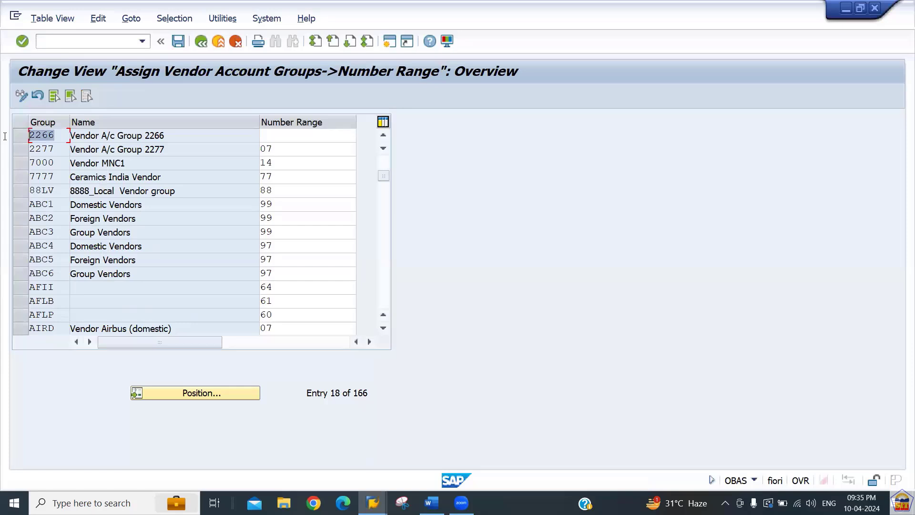
{"action": "left_click", "coordinate": [277, 137]}
{"action": "type", "text": "02"}
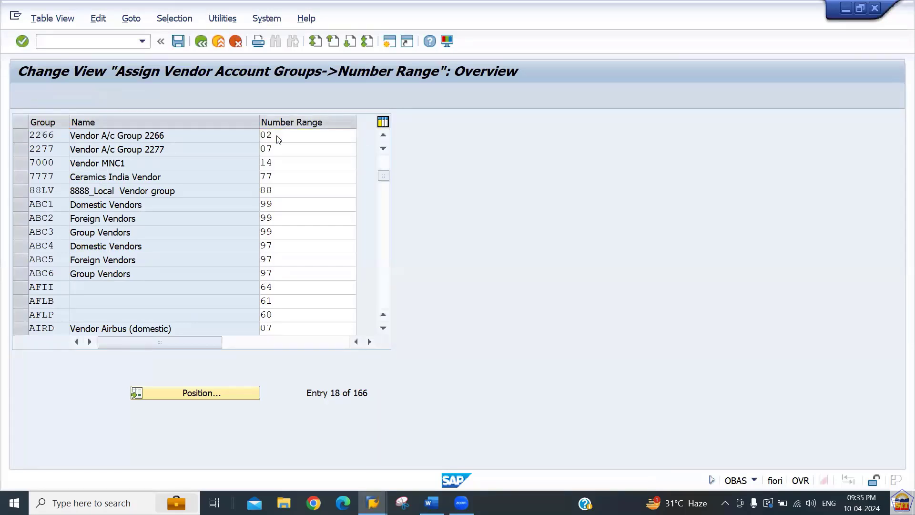
{"action": "key", "text": "ctrl+s"}
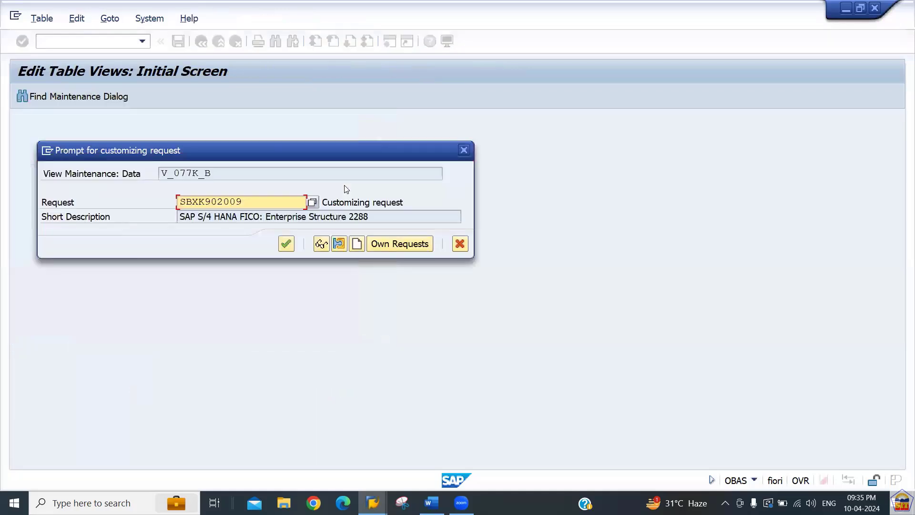
{"action": "key", "text": "Return"}
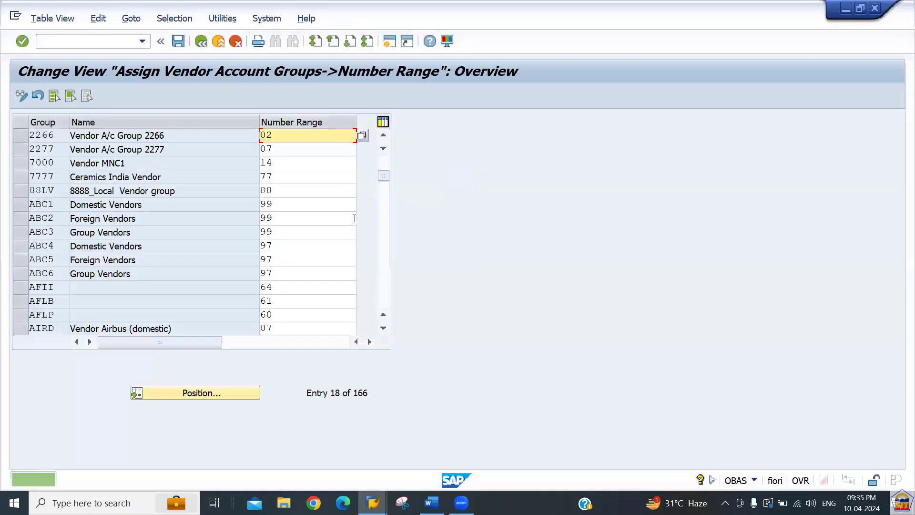
Scroll to CVI Integration in the Word notes and select the Step 7 path.
{"action": "key", "text": "alt+Tab"}
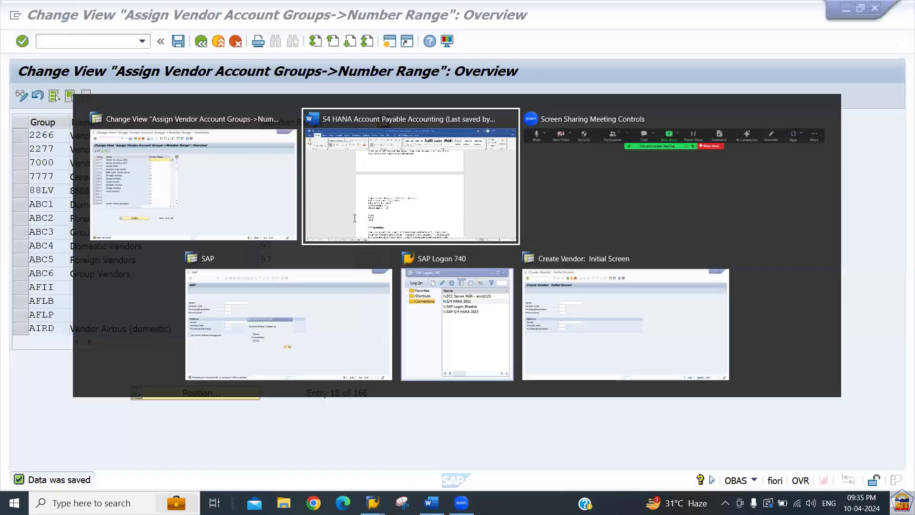
{"action": "scroll", "coordinate": [355, 218], "scroll_direction": "down", "scroll_amount": 7}
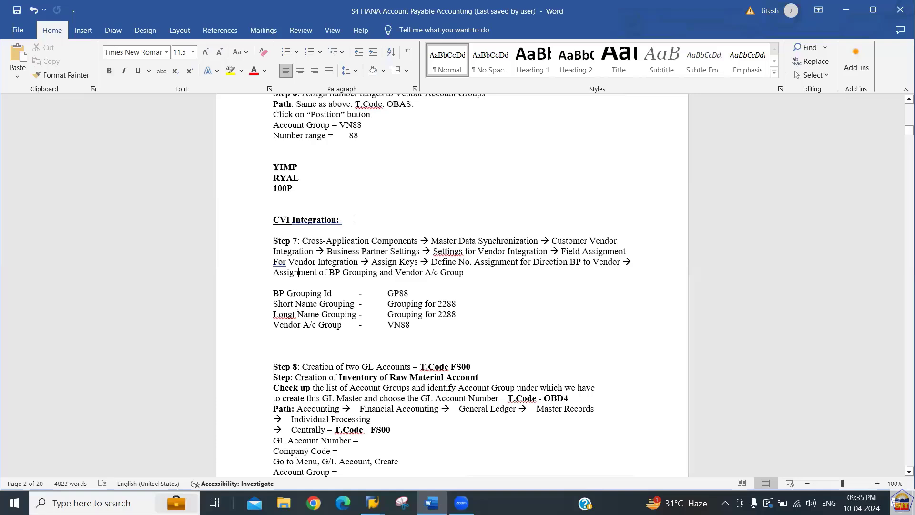
{"action": "key", "text": "Up"}
{"action": "key", "text": "Up"}
{"action": "key", "text": "Up"}
{"action": "key", "text": "Up"}
{"action": "key", "text": "shift+Down"}
{"action": "key", "text": "shift+Down"}
{"action": "key", "text": "shift+Down"}
{"action": "key", "text": "shift+Down"}
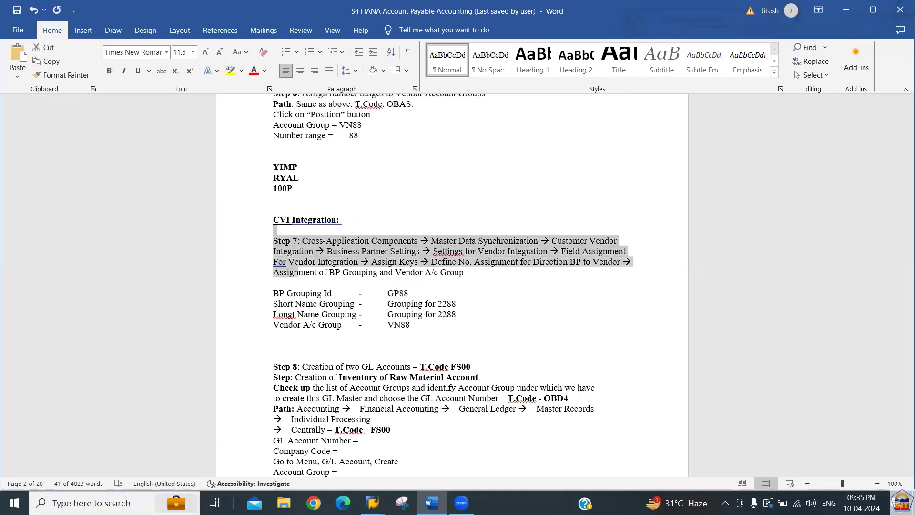
{"action": "key", "text": "shift+Down"}
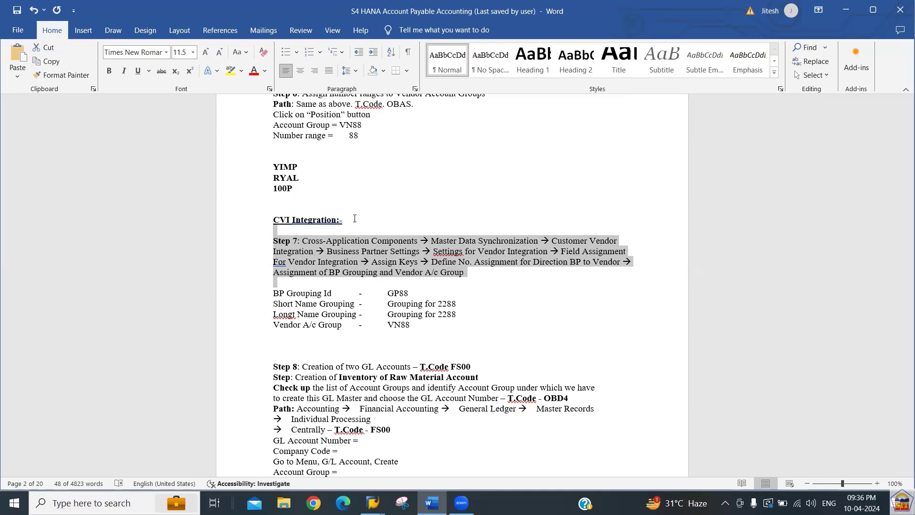
Reselect the CVI heading and Step 7 paragraph to read BP grouping GP88 for VN88.
{"action": "key", "text": "Up"}
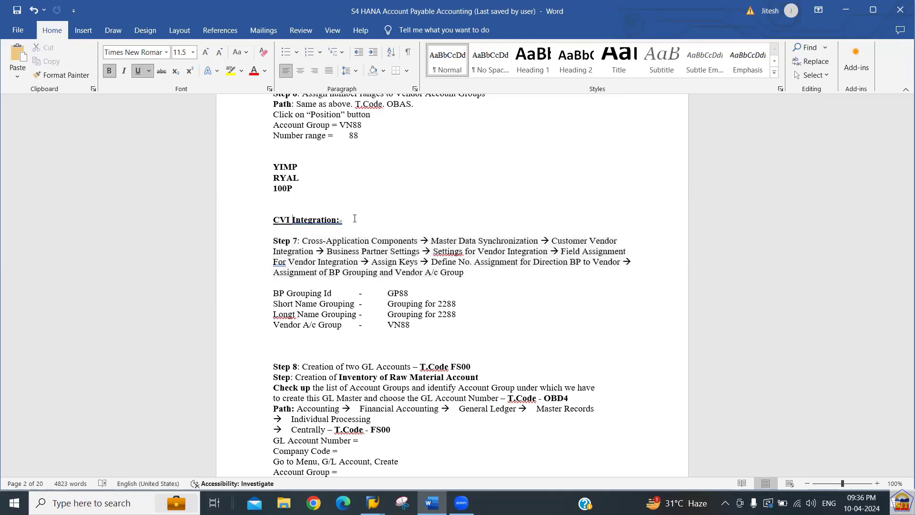
{"action": "key", "text": "Home"}
{"action": "key", "text": "shift+Right"}
{"action": "key", "text": "shift+Right"}
{"action": "key", "text": "shift+Right"}
{"action": "key", "text": "Left"}
{"action": "key", "text": "shift+Right"}
{"action": "key", "text": "shift+Right"}
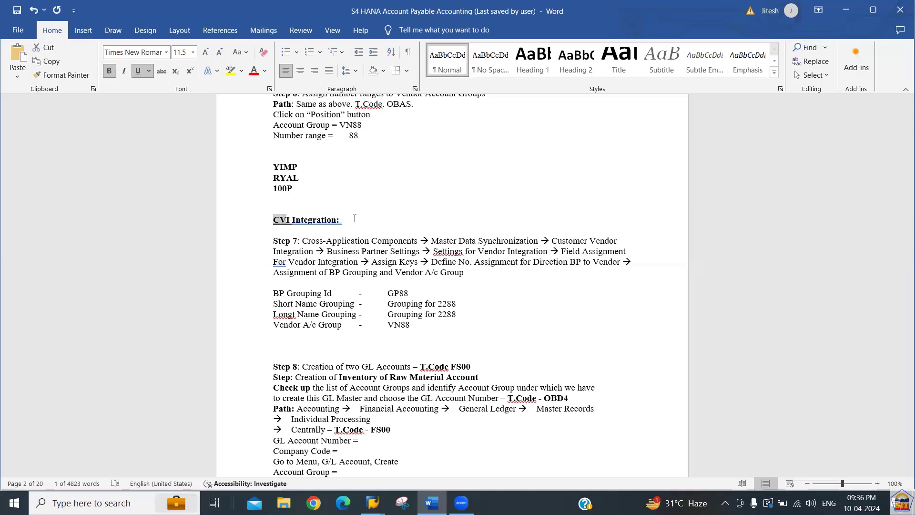
{"action": "key", "text": "Down"}
{"action": "key", "text": "Down"}
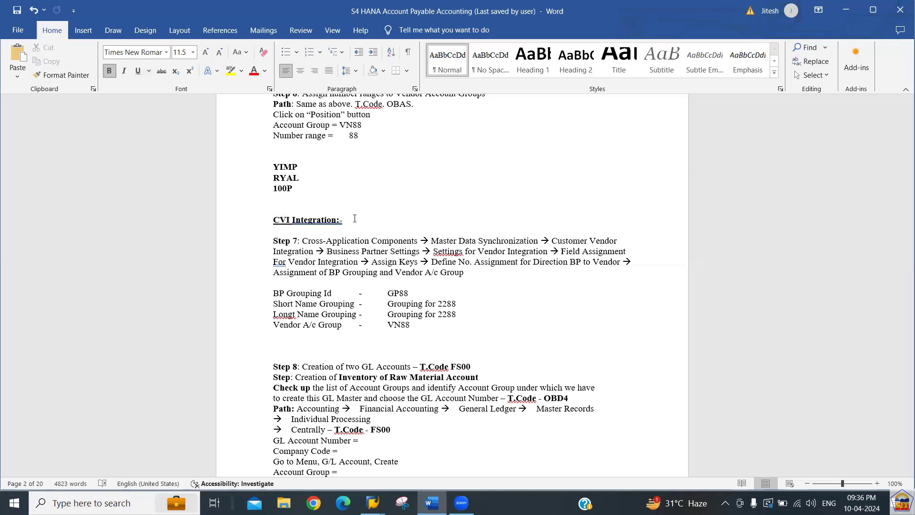
{"action": "key", "text": "shift+Down"}
{"action": "key", "text": "shift+Down"}
{"action": "key", "text": "shift+Down"}
{"action": "key", "text": "shift+Down"}
{"action": "key", "text": "shift+Down"}
{"action": "key", "text": "shift+Down"}
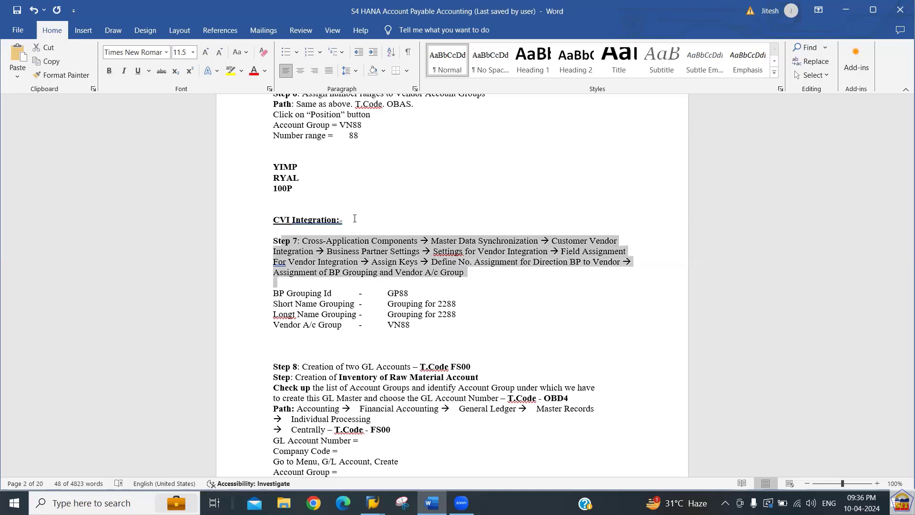
{"action": "key", "text": "Down"}
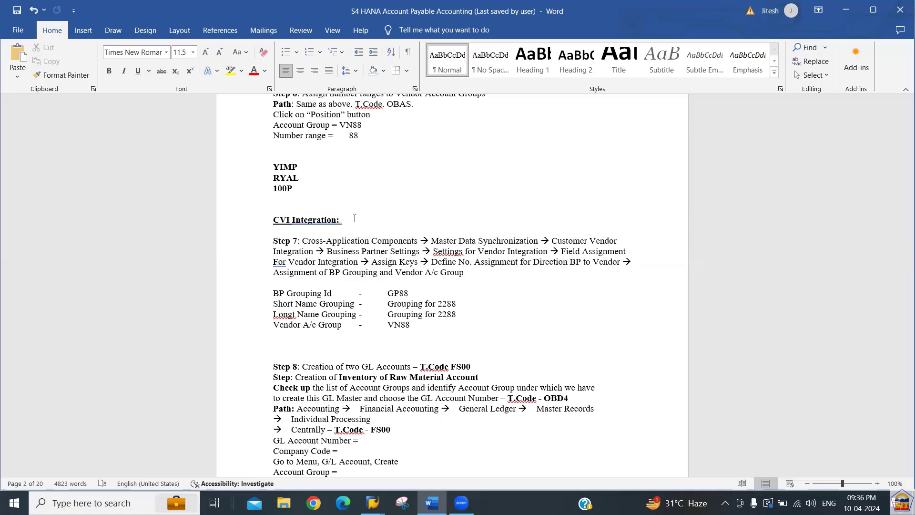
{"action": "key", "text": "Up"}
Run /nSPRO and display the SAP Reference IMG.
{"action": "key", "text": "alt+Tab"}
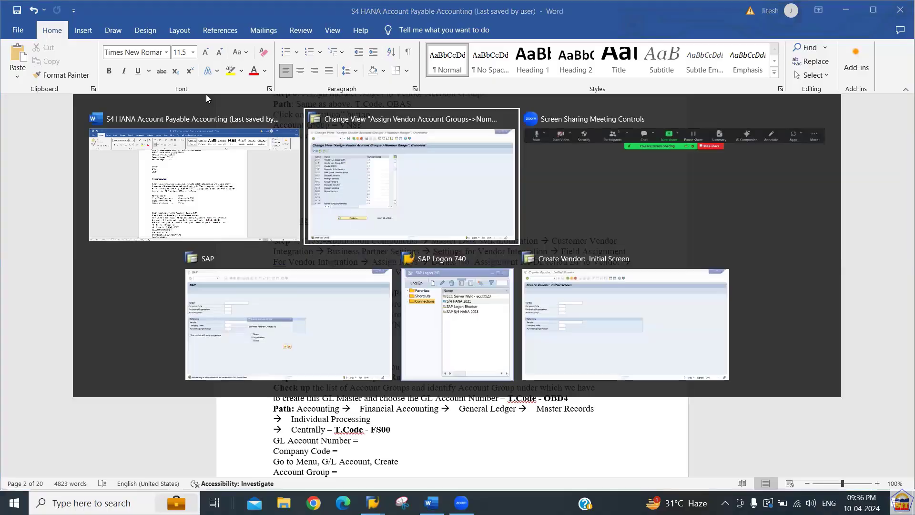
{"action": "type", "text": "/nspro"}
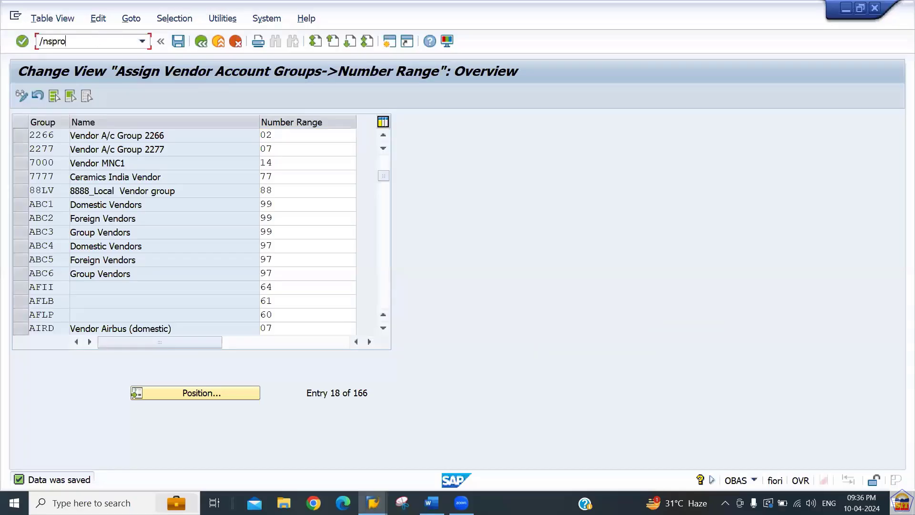
{"action": "key", "text": "Return"}
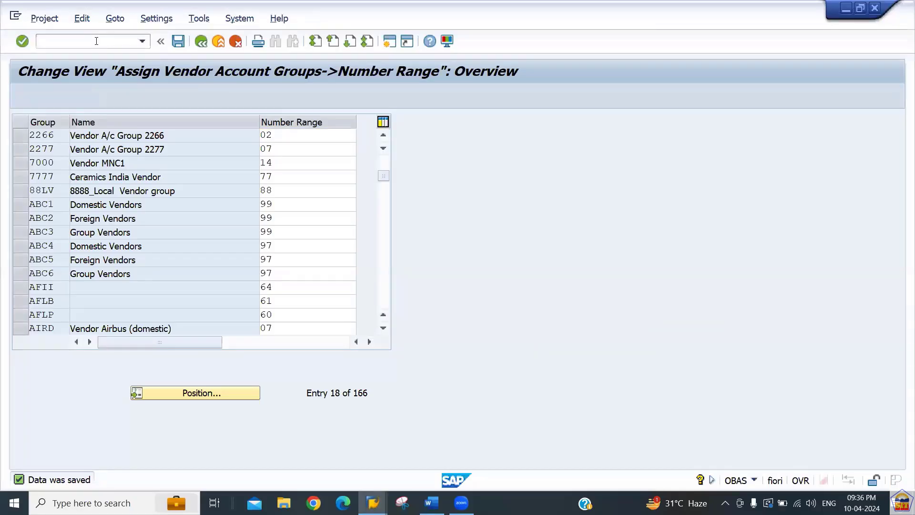
{"action": "left_click", "coordinate": [89, 97]}
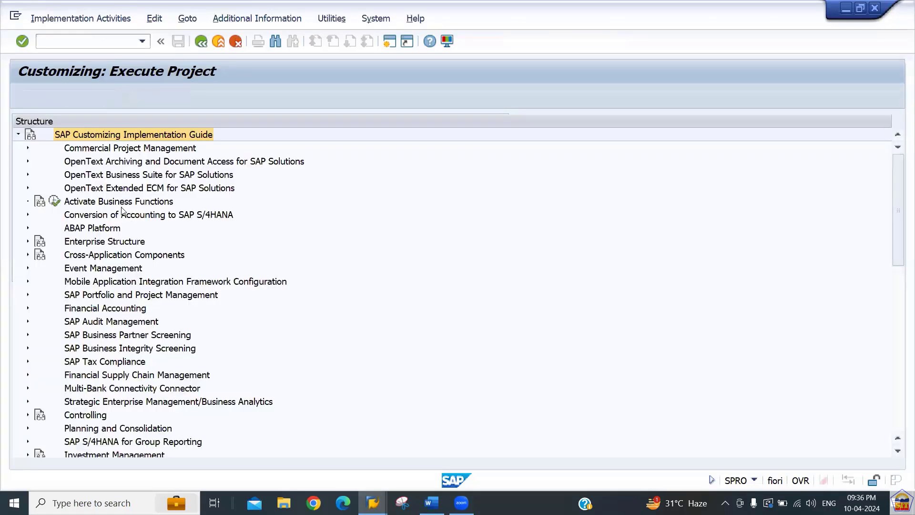
{"action": "left_click", "coordinate": [123, 213]}
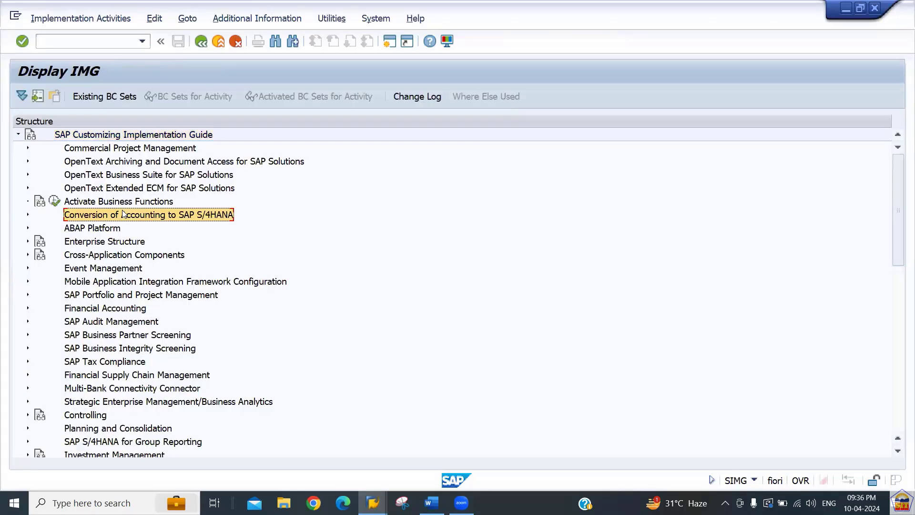
Expand Cross-Application Components and move to Master Data Synchronization.
{"action": "key", "text": "Down"}
{"action": "key", "text": "Down"}
{"action": "key", "text": "Down"}
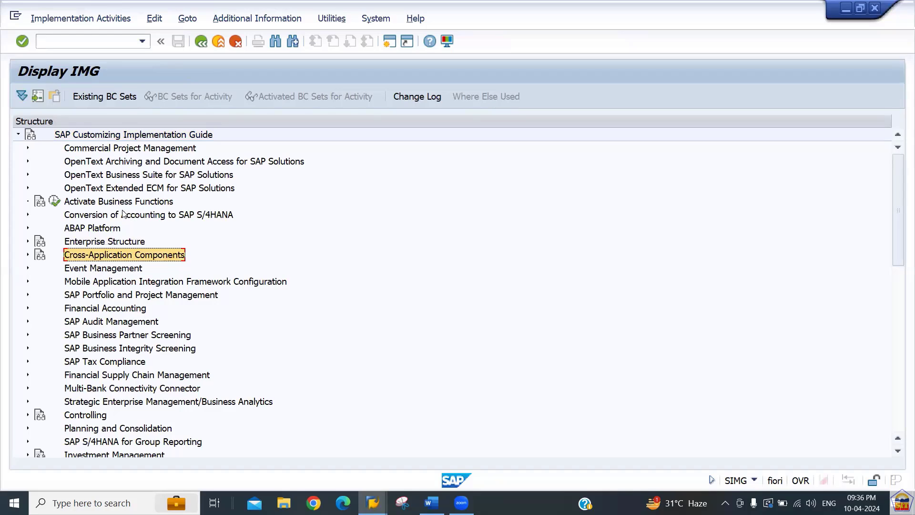
{"action": "key", "text": "Right"}
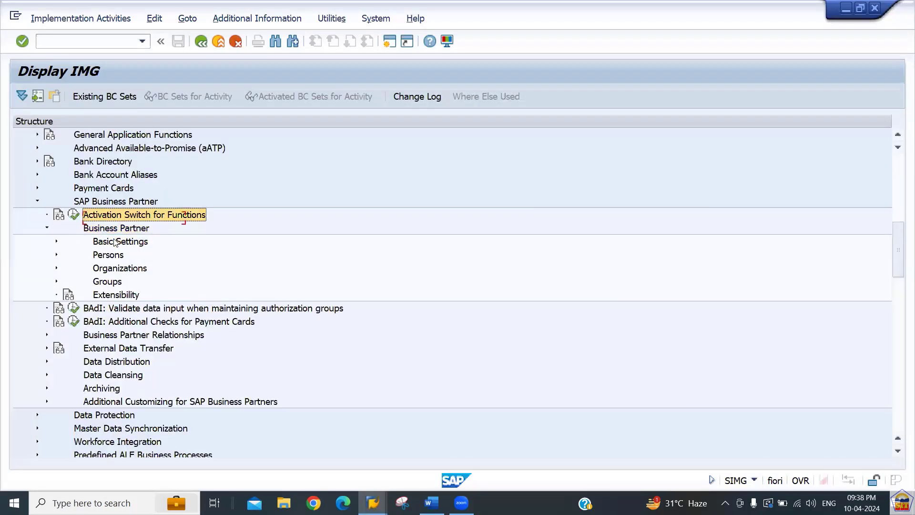
{"action": "key", "text": "Left"}
{"action": "key", "text": "Left"}
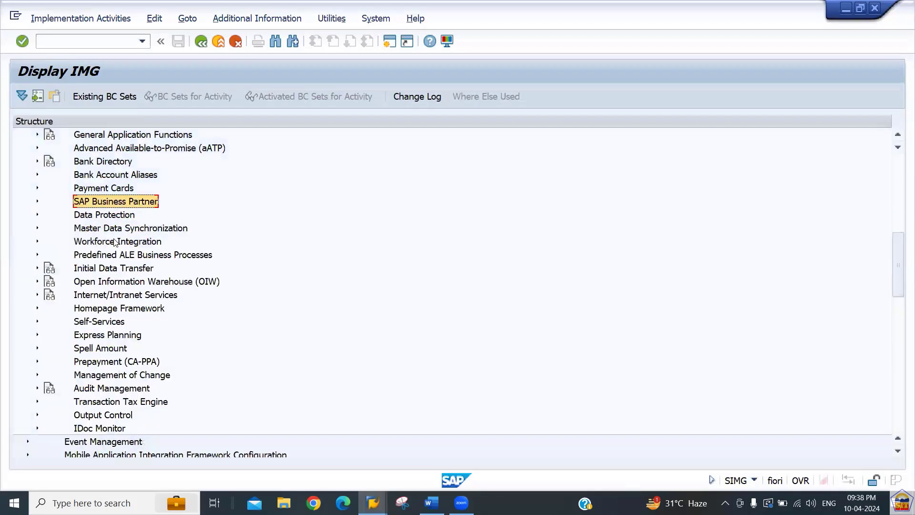
{"action": "key", "text": "Down"}
{"action": "key", "text": "Down"}
{"action": "key", "text": "Down"}
{"action": "key", "text": "Down"}
{"action": "key", "text": "Down"}
{"action": "key", "text": "Down"}
{"action": "key", "text": "Down"}
{"action": "key", "text": "Down"}
{"action": "key", "text": "Down"}
{"action": "key", "text": "Down"}
{"action": "key", "text": "Down"}
{"action": "key", "text": "Down"}
{"action": "key", "text": "Down"}
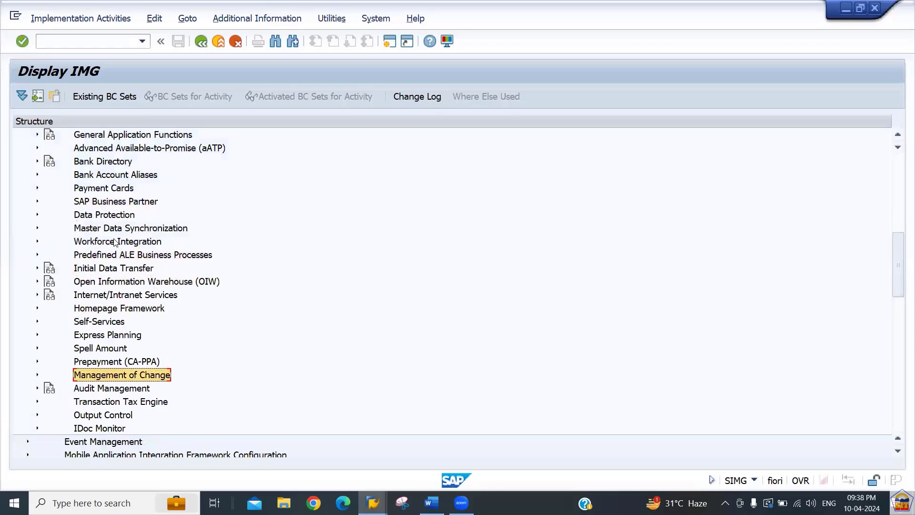
{"action": "key", "text": "Up"}
{"action": "key", "text": "Up"}
{"action": "key", "text": "Up"}
{"action": "key", "text": "Up"}
{"action": "key", "text": "Up"}
{"action": "key", "text": "Up"}
{"action": "key", "text": "Up"}
{"action": "key", "text": "Up"}
{"action": "key", "text": "Up"}
{"action": "key", "text": "Up"}
{"action": "key", "text": "Up"}
{"action": "left_click", "coordinate": [116, 242]}
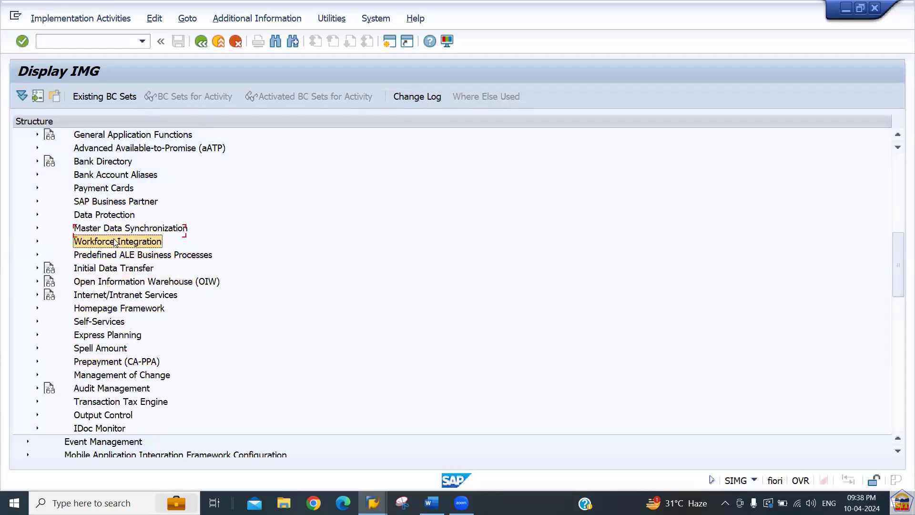
{"action": "key", "text": "Up"}
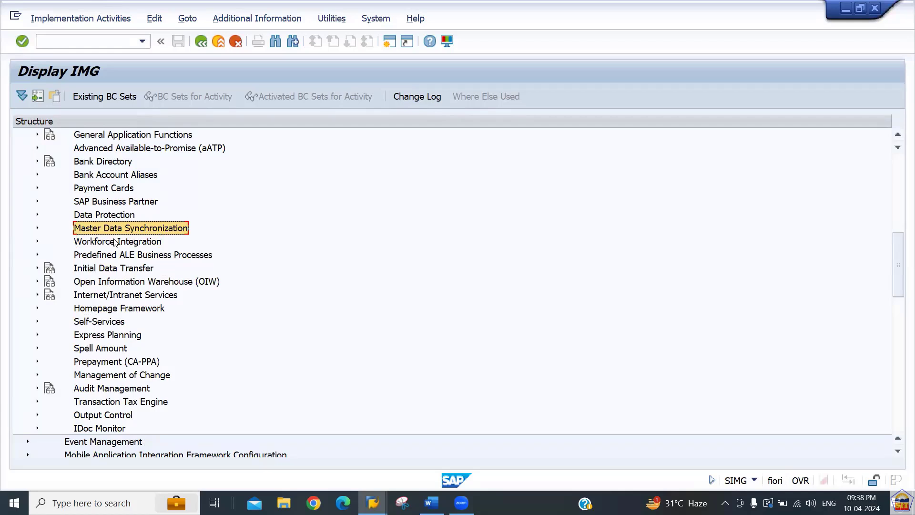
Expand Master Data Synchronization > Customer/Vendor Integration > Business Partner Settings.
{"action": "key", "text": "Right"}
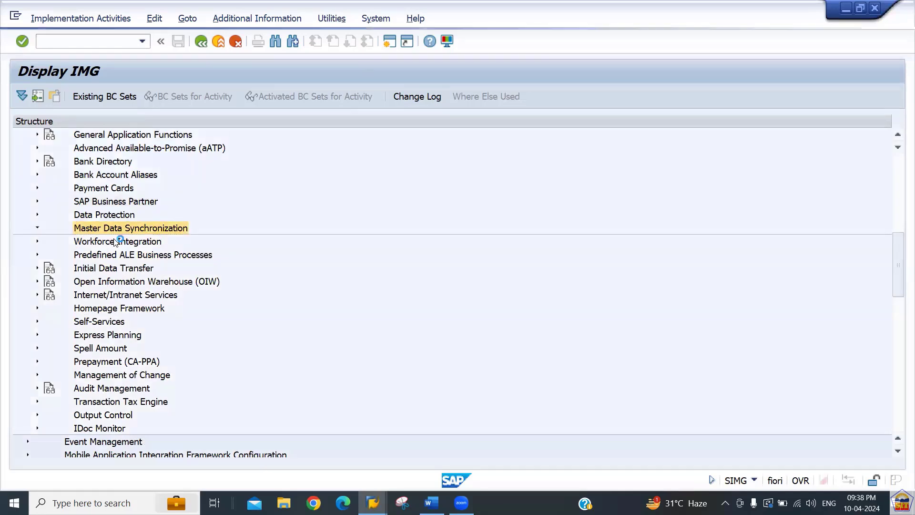
{"action": "key", "text": "Down"}
{"action": "key", "text": "Down"}
{"action": "key", "text": "Down"}
{"action": "key", "text": "Down"}
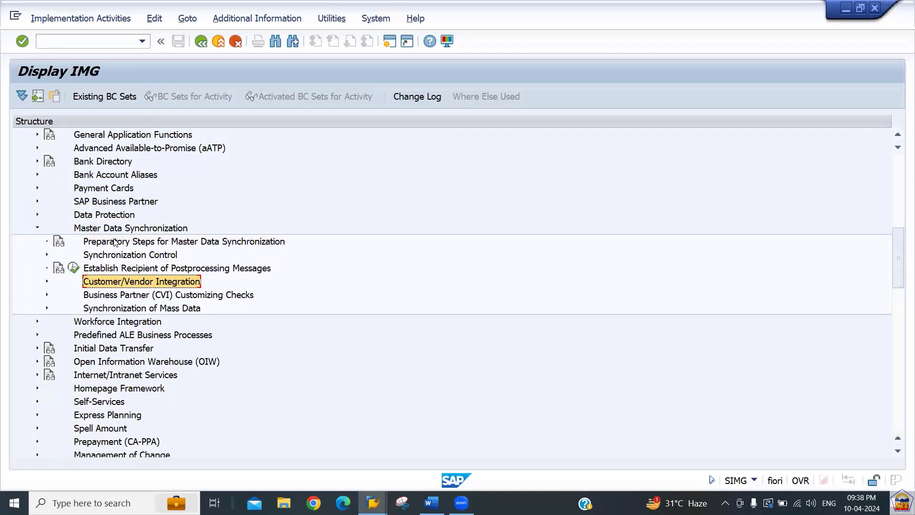
{"action": "key", "text": "Right"}
{"action": "key", "text": "Down"}
{"action": "key", "text": "Down"}
{"action": "key", "text": "Down"}
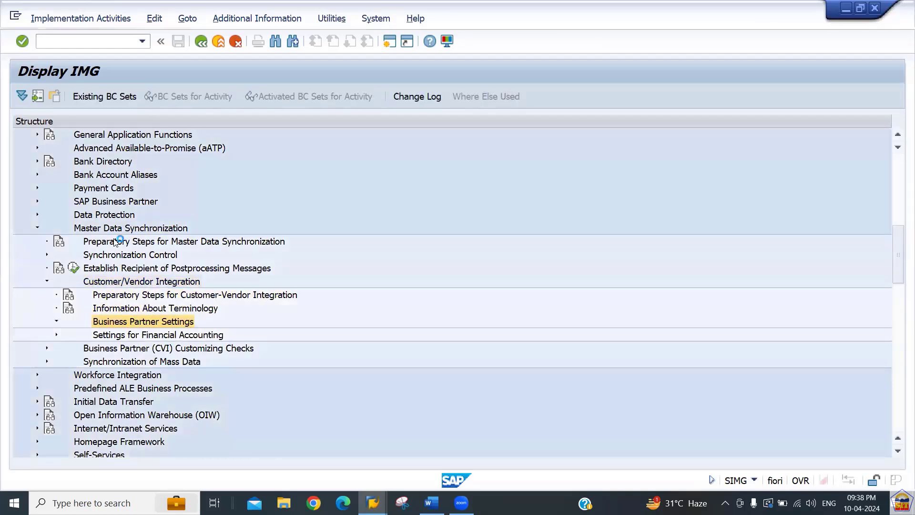
{"action": "key", "text": "Right"}
{"action": "key", "text": "Down"}
{"action": "key", "text": "Down"}
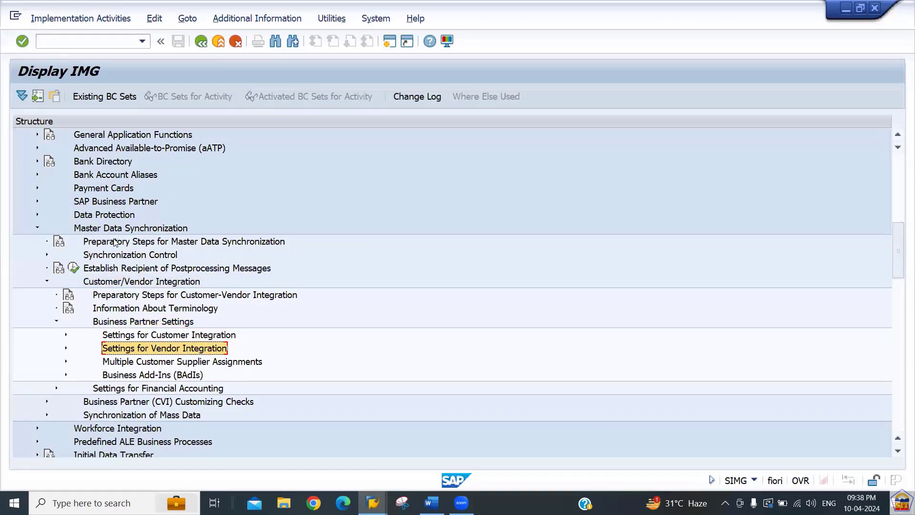
{"action": "key", "text": "Up"}
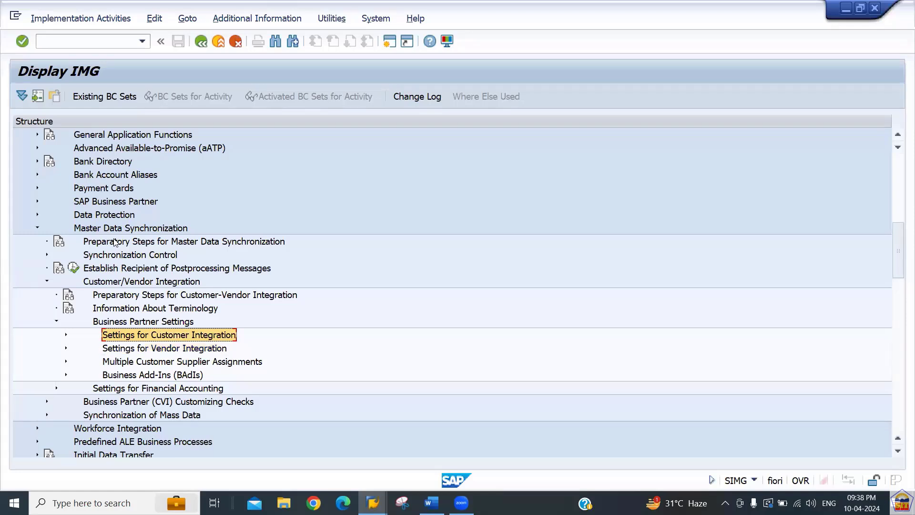
Expand Settings for Vendor Integration > Field Assignment for Vendor Integration > Assign Keys.
{"action": "key", "text": "Down"}
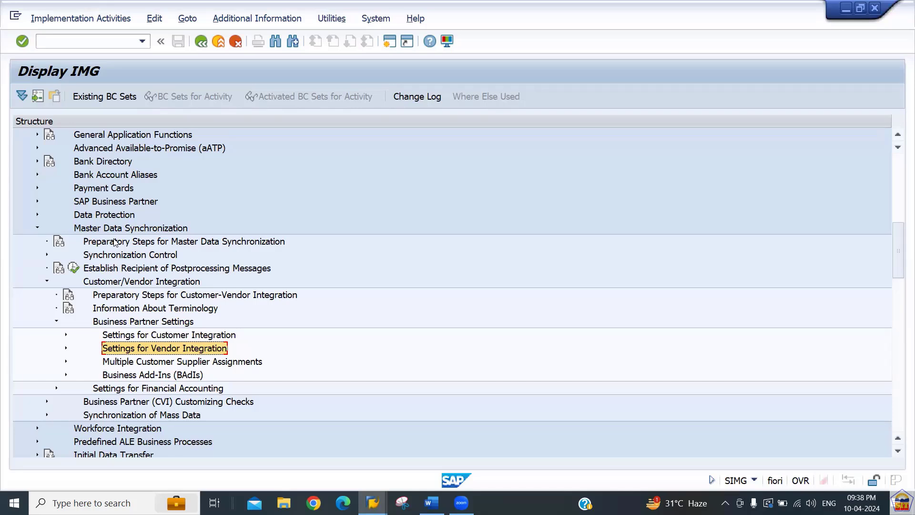
{"action": "key", "text": "Up"}
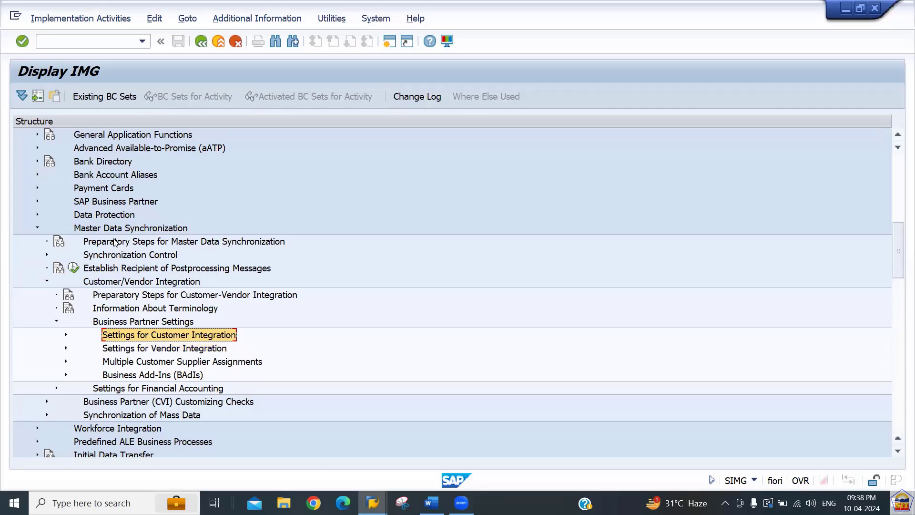
{"action": "key", "text": "Down"}
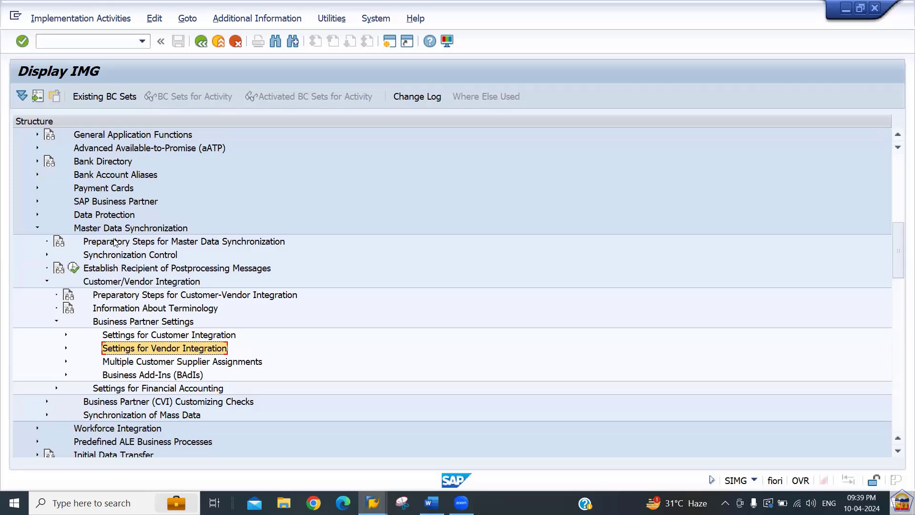
{"action": "key", "text": "Right"}
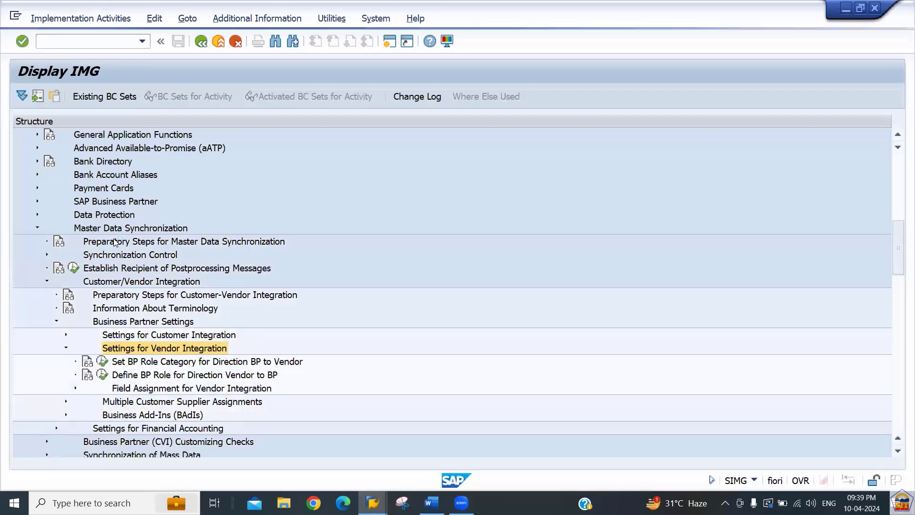
{"action": "key", "text": "Down"}
{"action": "key", "text": "Down"}
{"action": "key", "text": "Down"}
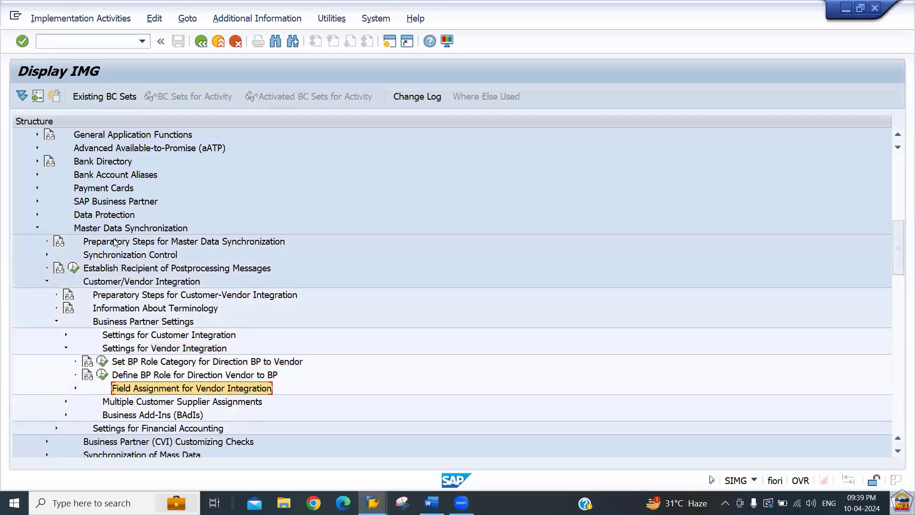
{"action": "key", "text": "Up"}
{"action": "key", "text": "Down"}
{"action": "key", "text": "Right"}
{"action": "key", "text": "Down"}
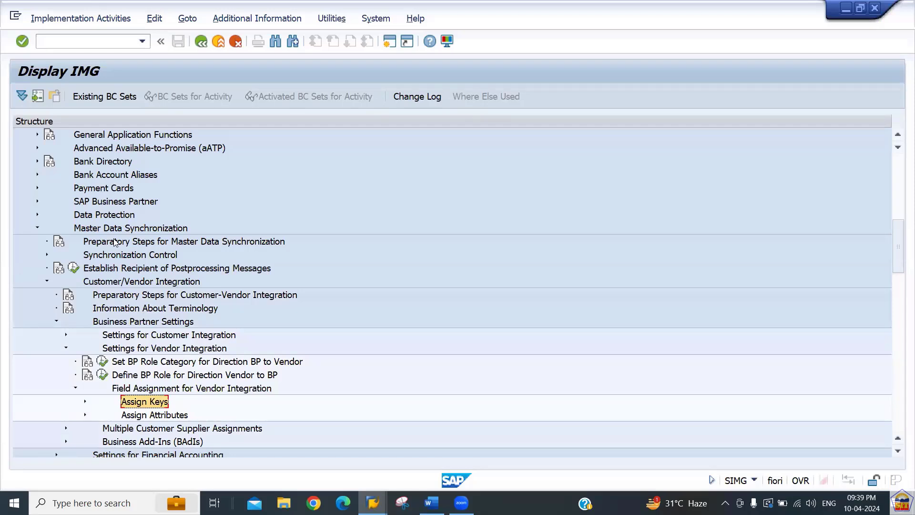
{"action": "key", "text": "Right"}
{"action": "key", "text": "Down"}
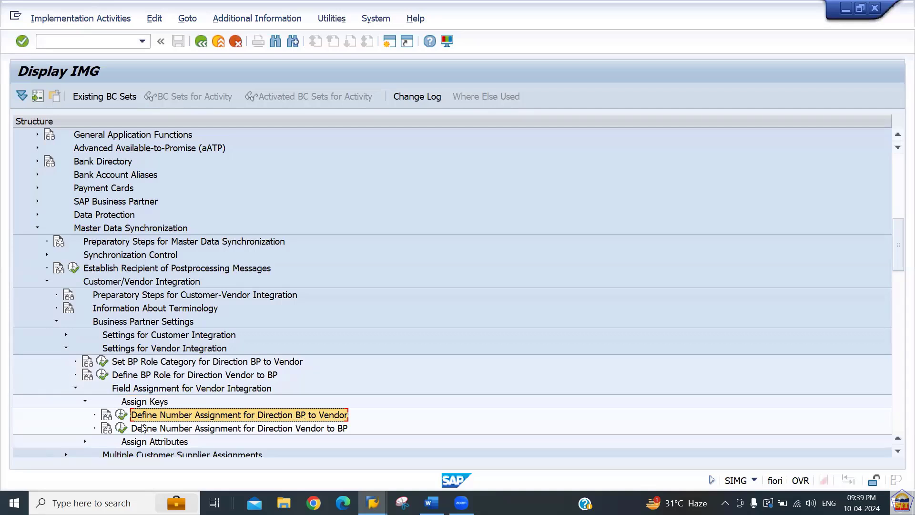
Execute Define Number Assignment for Direction BP to Vendor and add New Entries.
{"action": "left_click", "coordinate": [122, 414]}
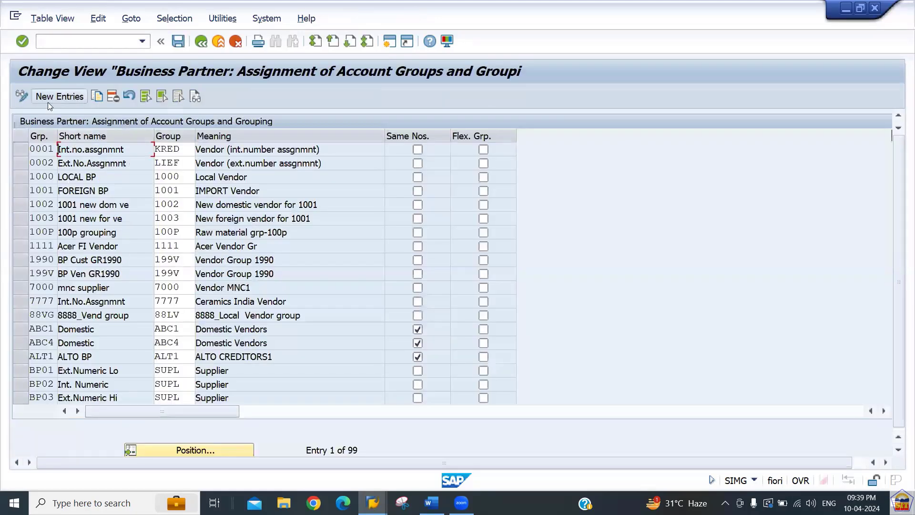
{"action": "left_click", "coordinate": [40, 149]}
{"action": "left_click", "coordinate": [60, 97]}
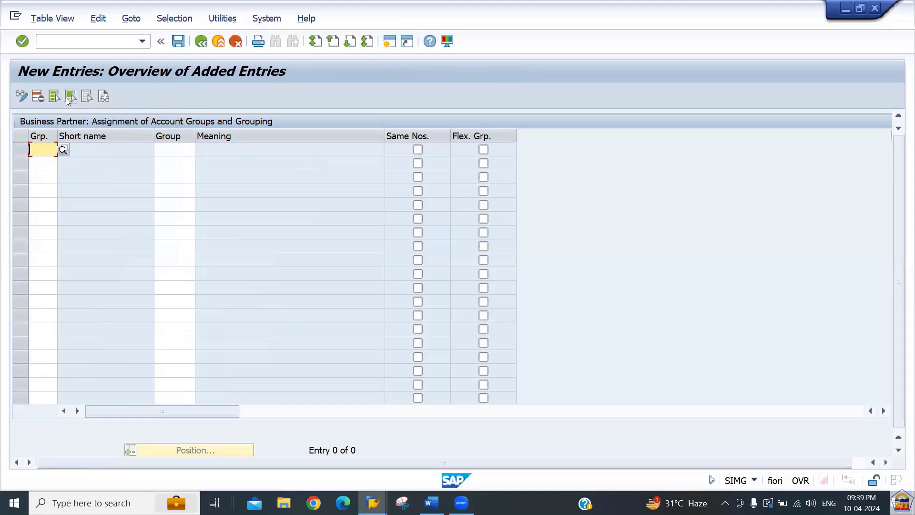
Map BP grouping BP66 to vendor account group 2266, save under a customizing request, and return to the overview.
{"action": "type", "text": "b"}
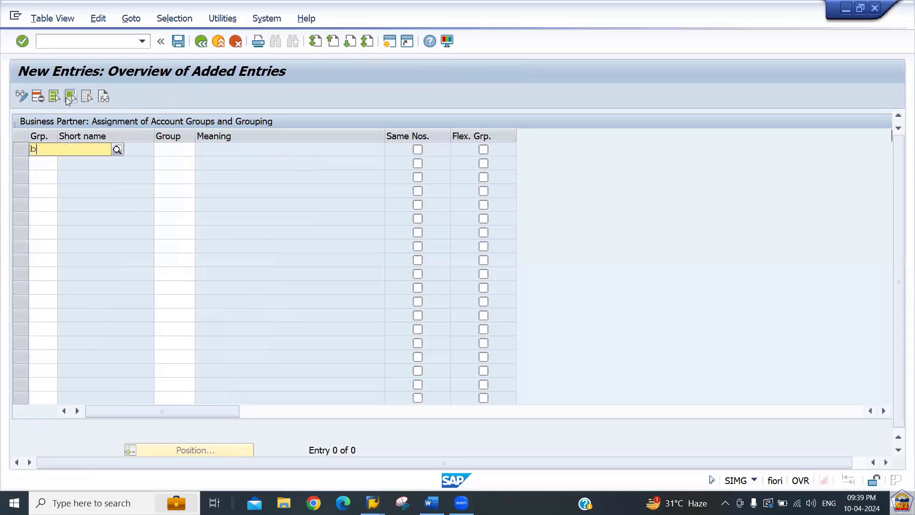
{"action": "type", "text": "p66"}
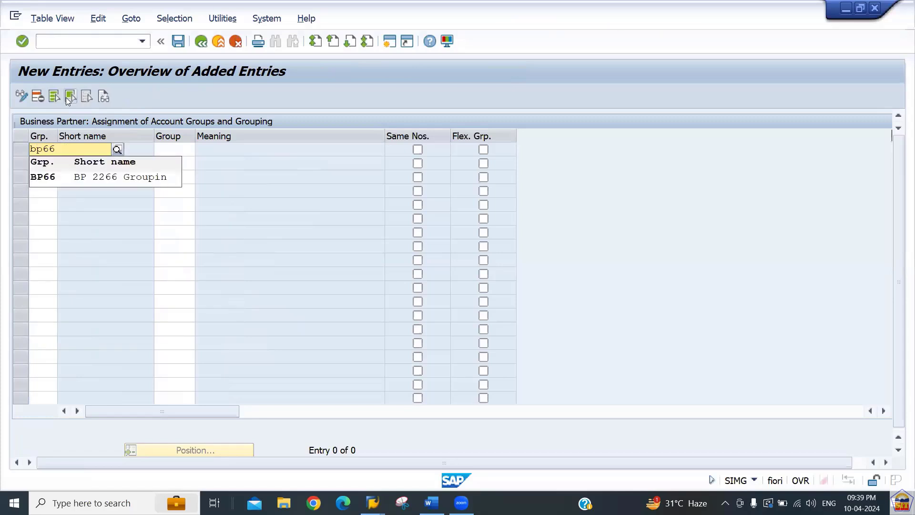
{"action": "key", "text": "Down"}
{"action": "key", "text": "Return"}
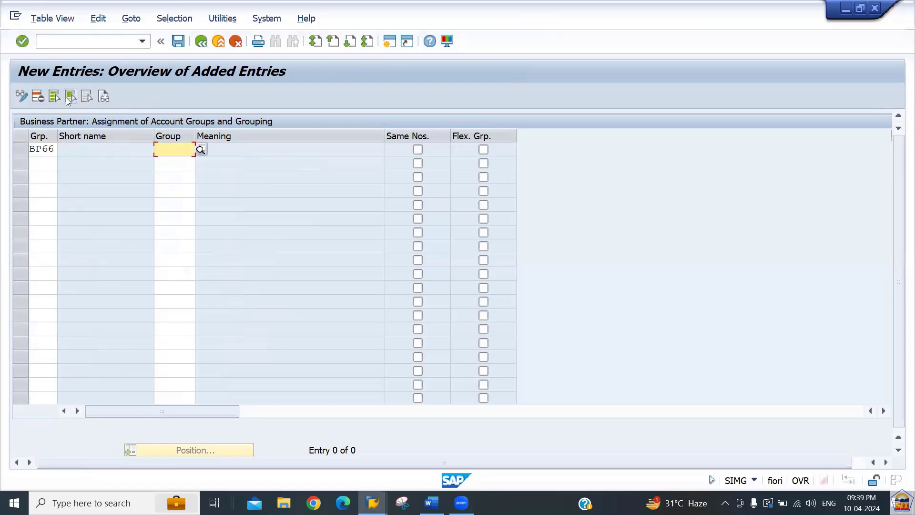
{"action": "type", "text": "2266"}
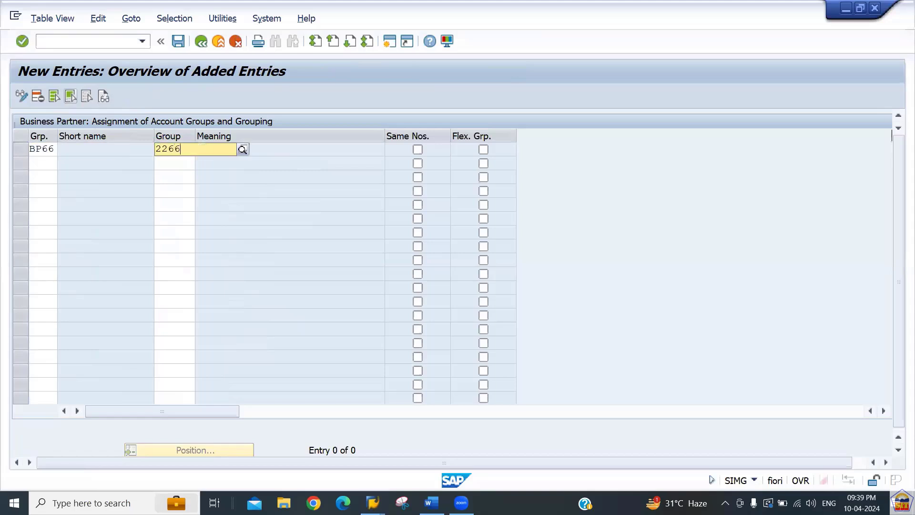
{"action": "key", "text": "Down"}
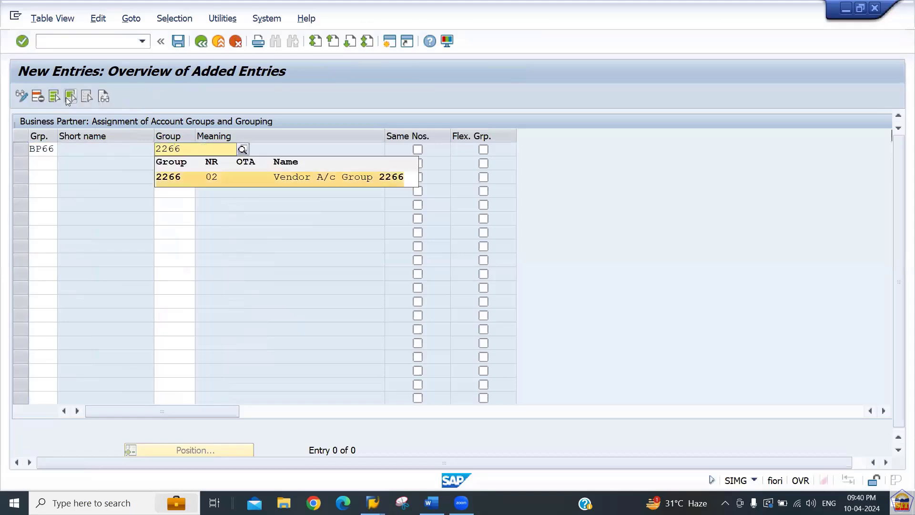
{"action": "key", "text": "Return"}
{"action": "key", "text": "Return"}
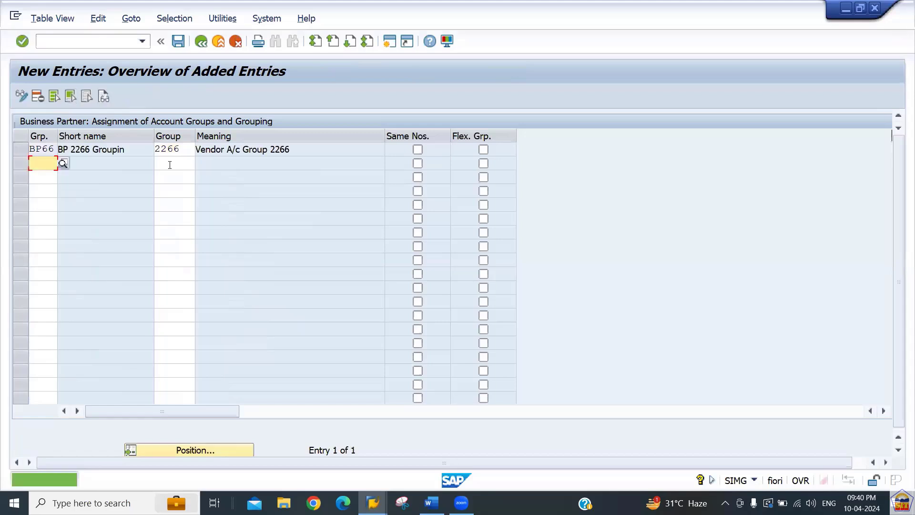
{"action": "key", "text": "ctrl+s"}
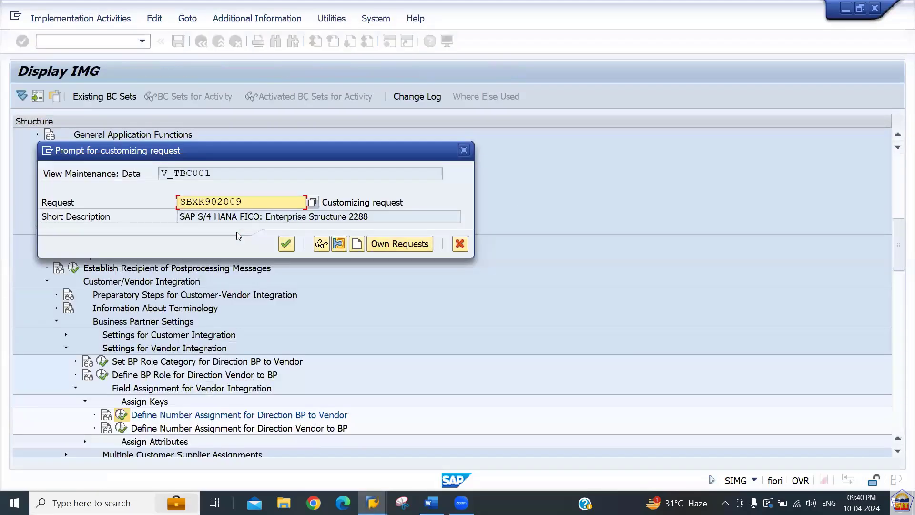
{"action": "key", "text": "Return"}
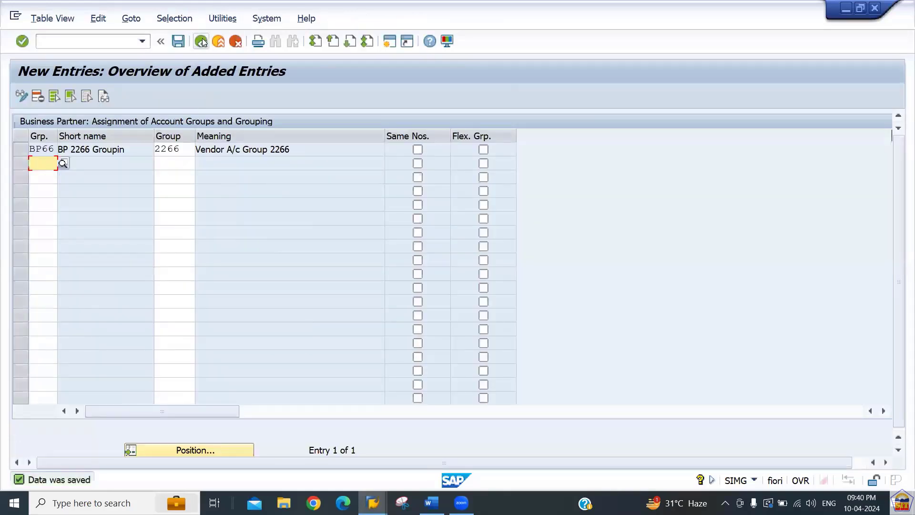
{"action": "left_click", "coordinate": [202, 42]}
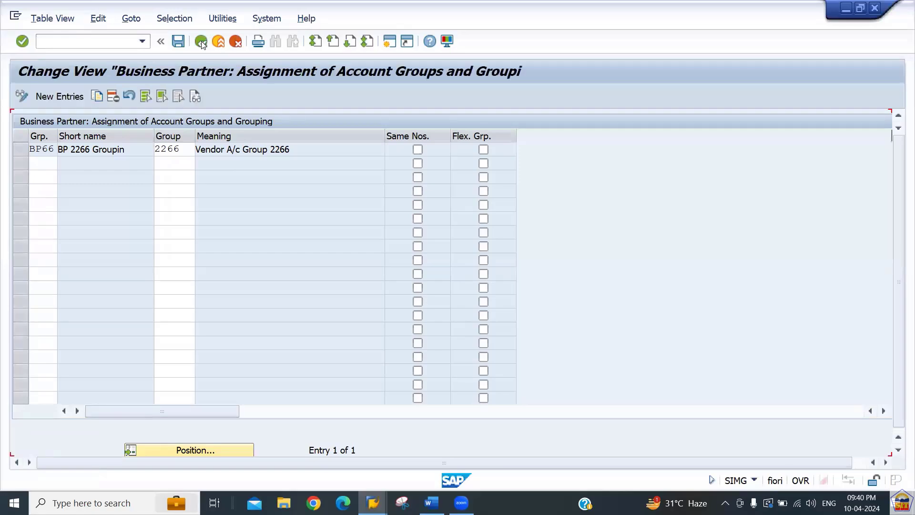
Review the Sundry Creditors G/L account notes in the Word document.
{"action": "key", "text": "alt+Tab"}
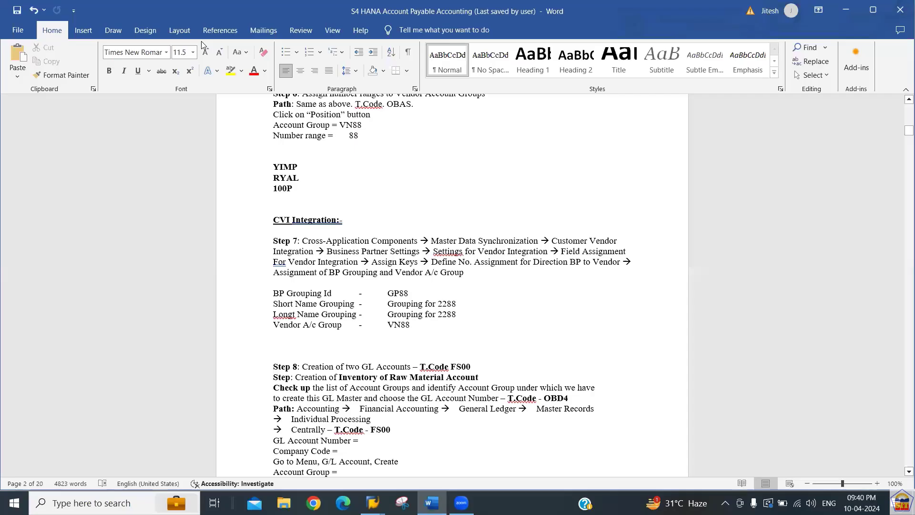
{"action": "key", "text": "Down"}
{"action": "key", "text": "Down"}
{"action": "key", "text": "Down"}
{"action": "key", "text": "Down"}
{"action": "key", "text": "Down"}
{"action": "key", "text": "Down"}
{"action": "key", "text": "Down"}
{"action": "key", "text": "Down"}
{"action": "key", "text": "Down"}
{"action": "key", "text": "Down"}
{"action": "key", "text": "Down"}
{"action": "key", "text": "Down"}
{"action": "key", "text": "Down"}
{"action": "key", "text": "Down"}
{"action": "key", "text": "Down"}
{"action": "key", "text": "Down"}
{"action": "key", "text": "Down"}
{"action": "key", "text": "Down"}
{"action": "key", "text": "Down"}
{"action": "key", "text": "Down"}
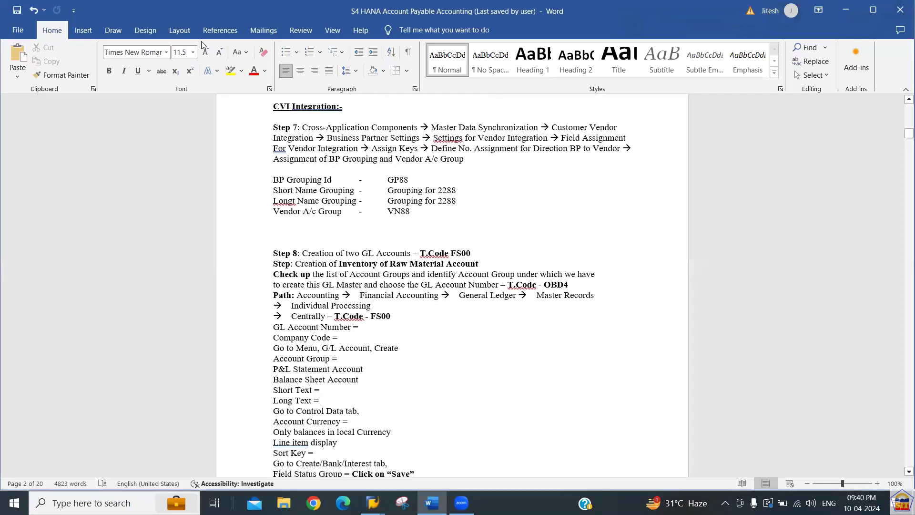
{"action": "key", "text": "Down"}
{"action": "key", "text": "Down"}
{"action": "key", "text": "Down"}
{"action": "key", "text": "Down"}
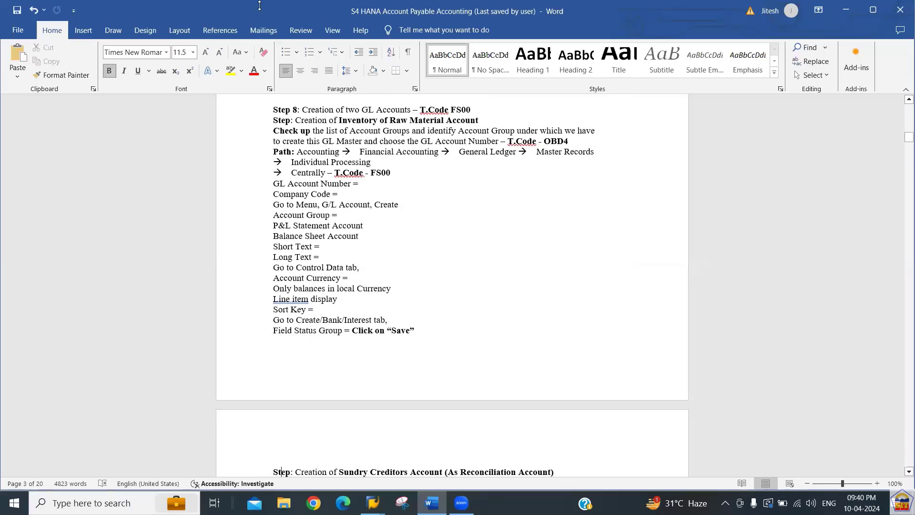
{"action": "left_click", "coordinate": [549, 201]}
{"action": "left_click", "coordinate": [418, 188]}
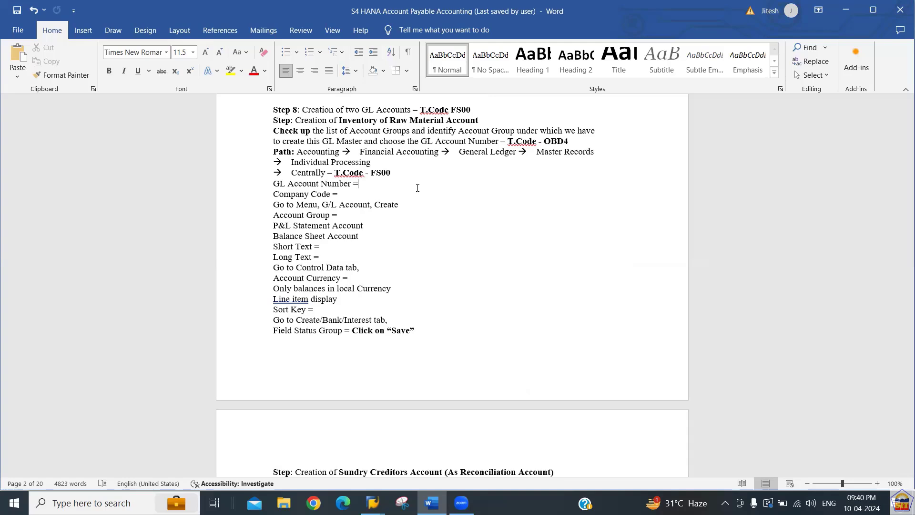
{"action": "key", "text": "Up"}
{"action": "key", "text": "Up"}
{"action": "key", "text": "Up"}
{"action": "key", "text": "Up"}
Select the Step 8 notes down to the Create/Bank/Interest line in Word.
{"action": "key", "text": "ctrl+z"}
{"action": "key", "text": "shift+Down"}
{"action": "key", "text": "shift+Down"}
{"action": "key", "text": "shift+Down"}
{"action": "key", "text": "shift+Down"}
{"action": "key", "text": "shift+Down"}
{"action": "key", "text": "shift+Down"}
{"action": "key", "text": "shift+Down"}
{"action": "key", "text": "shift+Down"}
{"action": "key", "text": "shift+Down"}
{"action": "key", "text": "shift+Down"}
{"action": "key", "text": "shift+Down"}
{"action": "key", "text": "shift+Down"}
{"action": "key", "text": "shift+Down"}
{"action": "key", "text": "shift+Down"}
{"action": "key", "text": "shift+Down"}
{"action": "key", "text": "shift+Down"}
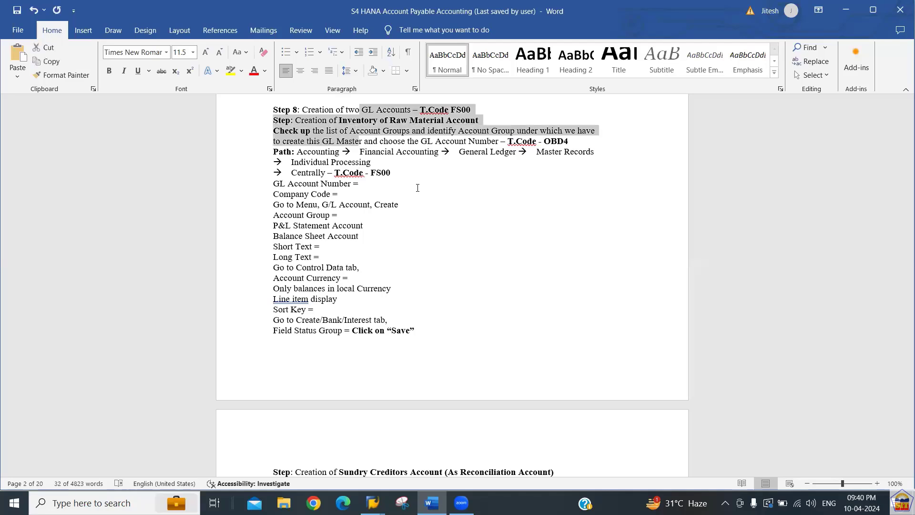
{"action": "key", "text": "shift+Down"}
{"action": "key", "text": "shift+Down"}
{"action": "key", "text": "shift+Down"}
{"action": "key", "text": "shift+Down"}
{"action": "key", "text": "shift+Down"}
{"action": "key", "text": "shift+Down"}
{"action": "key", "text": "shift+Down"}
{"action": "key", "text": "shift+Down"}
{"action": "key", "text": "shift+Down"}
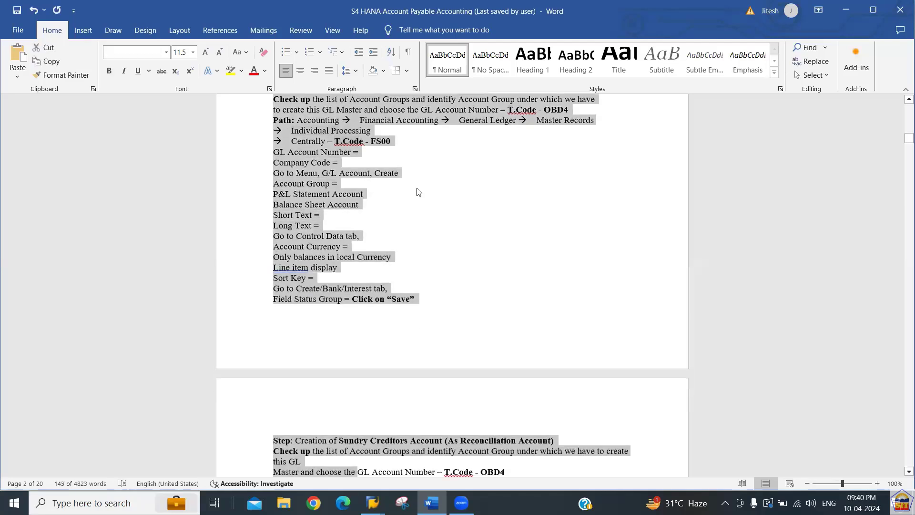
{"action": "key", "text": "shift+Down"}
{"action": "key", "text": "shift+Down"}
{"action": "key", "text": "shift+Down"}
{"action": "key", "text": "shift+Down"}
{"action": "key", "text": "shift+Down"}
{"action": "key", "text": "shift+Down"}
{"action": "key", "text": "shift+Down"}
{"action": "key", "text": "shift+Down"}
{"action": "key", "text": "shift+Down"}
{"action": "key", "text": "shift+Down"}
{"action": "key", "text": "shift+Down"}
{"action": "key", "text": "shift+Down"}
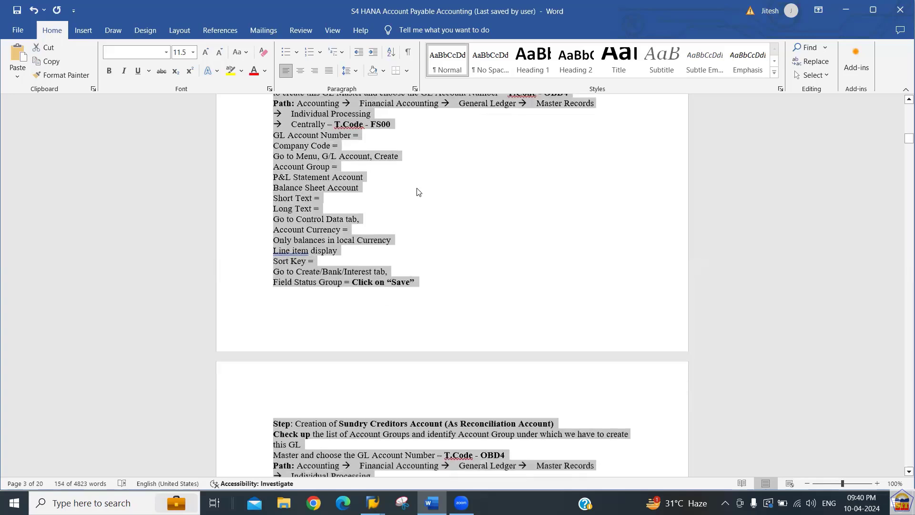
{"action": "key", "text": "shift+Down"}
{"action": "key", "text": "shift+Down"}
{"action": "key", "text": "shift+Down"}
{"action": "key", "text": "shift+Down"}
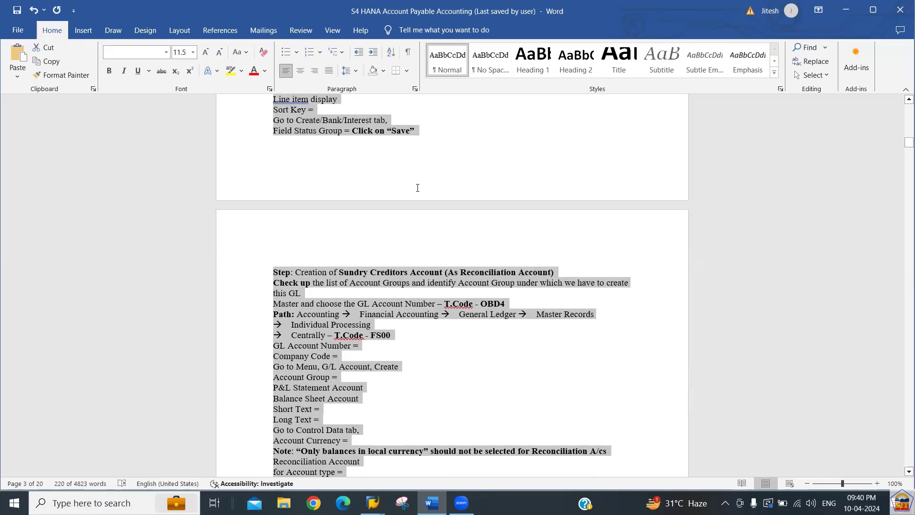
{"action": "key", "text": "shift+Down"}
{"action": "key", "text": "shift+Down"}
{"action": "key", "text": "shift+Down"}
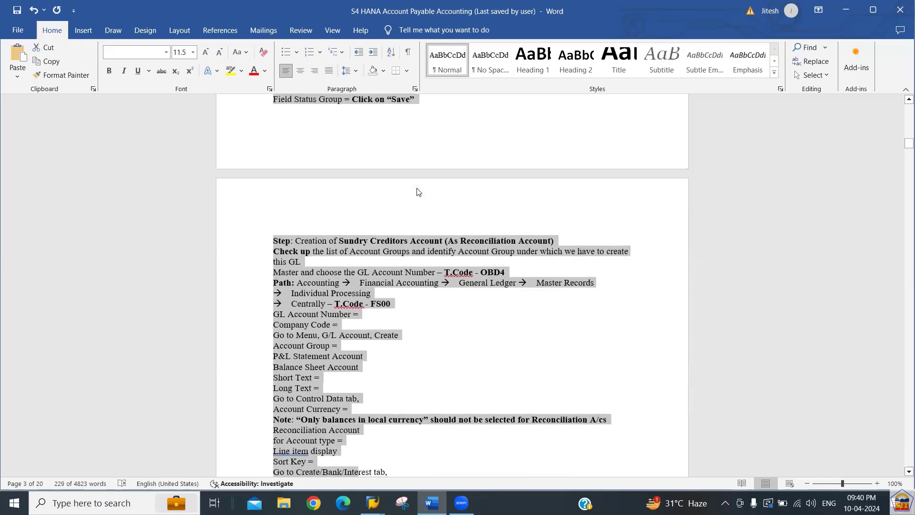
{"action": "key", "text": "Delete"}
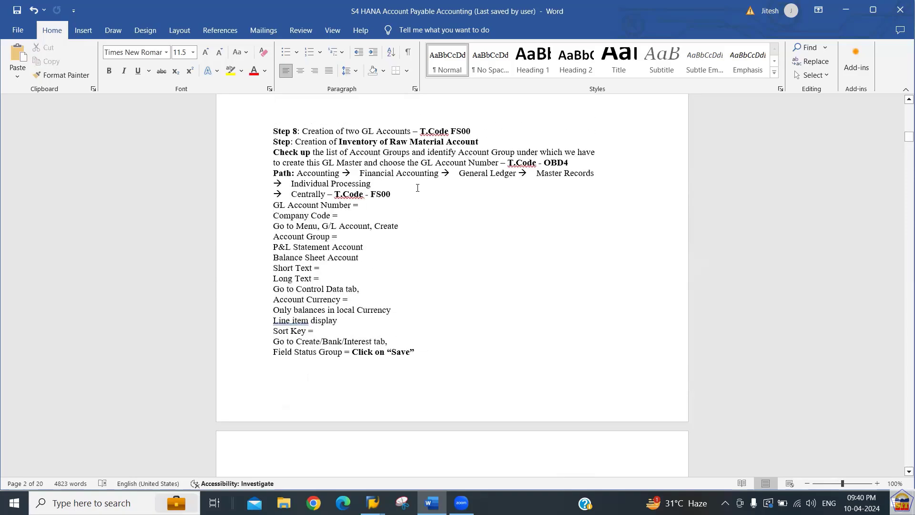
Back in SAP, run /nFS00 to edit G/L accounts centrally.
{"action": "key", "text": "alt+Tab"}
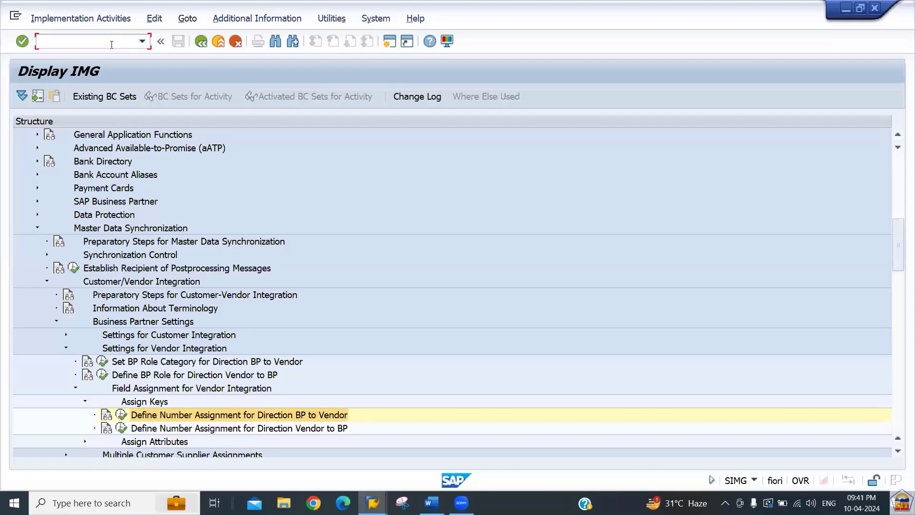
{"action": "key", "text": "alt+Tab"}
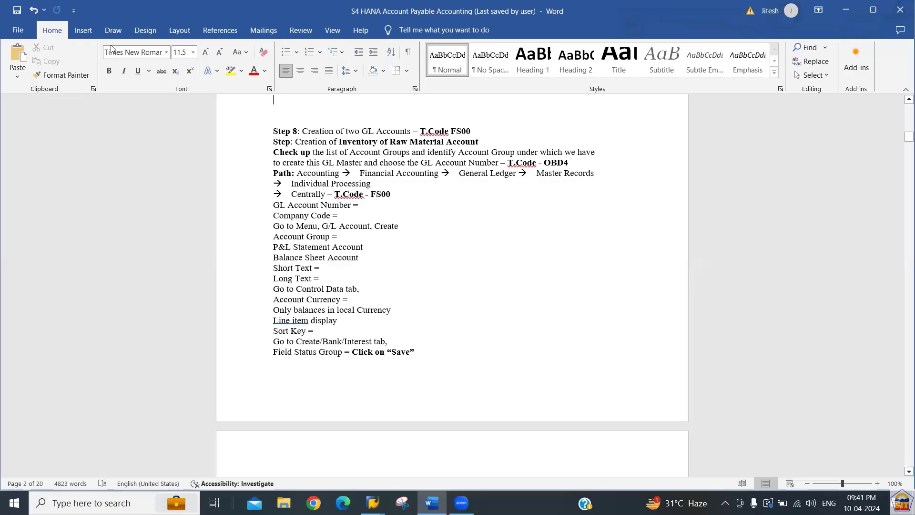
{"action": "key", "text": "alt+Tab"}
{"action": "type", "text": "/nfs00"}
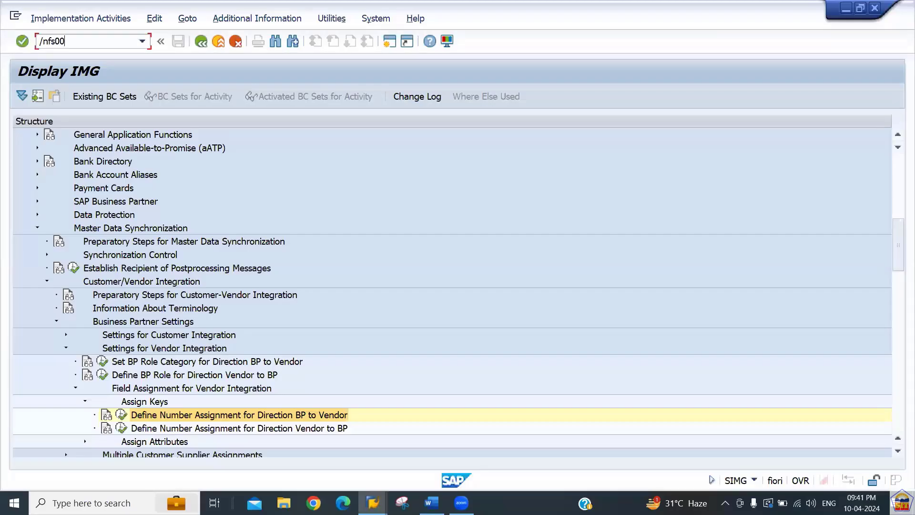
{"action": "key", "text": "Return"}
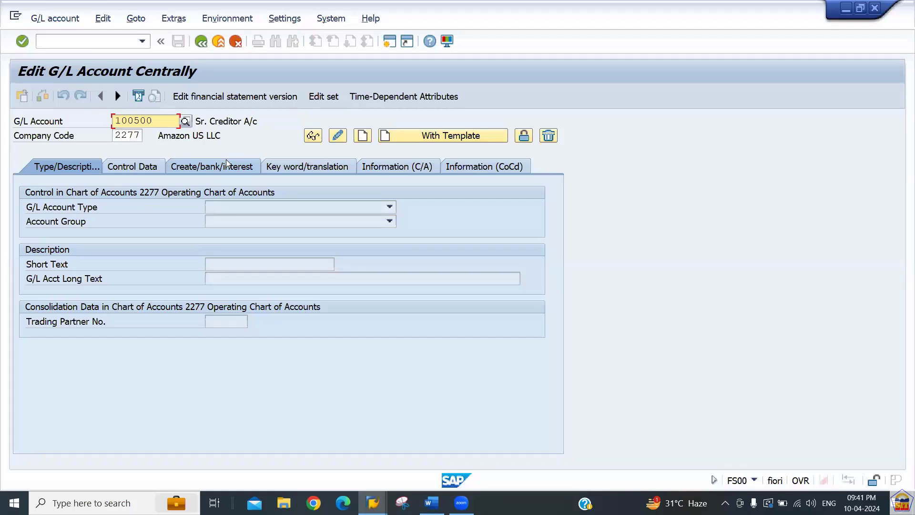
Enter G/L account 400000 with company code 2266 and start creating it.
{"action": "type", "text": "4000000"}
{"action": "key", "text": "Return"}
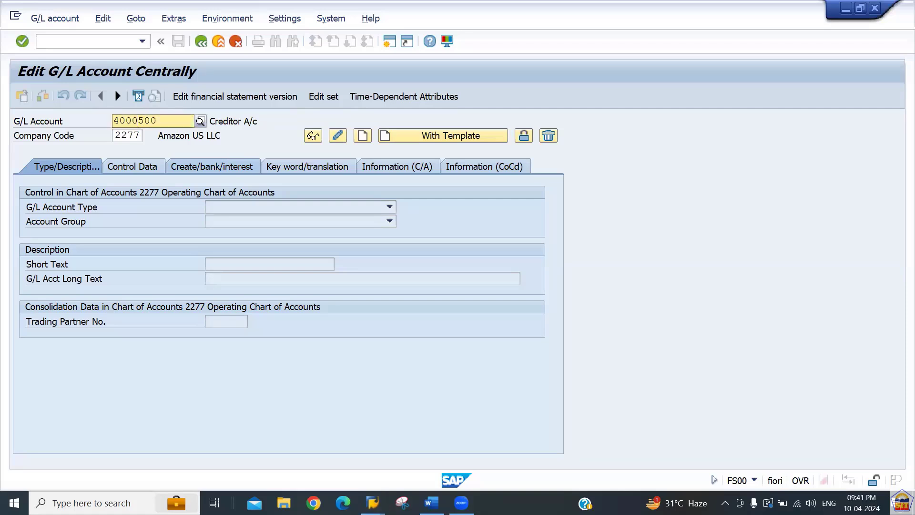
{"action": "key", "text": "BackSpace"}
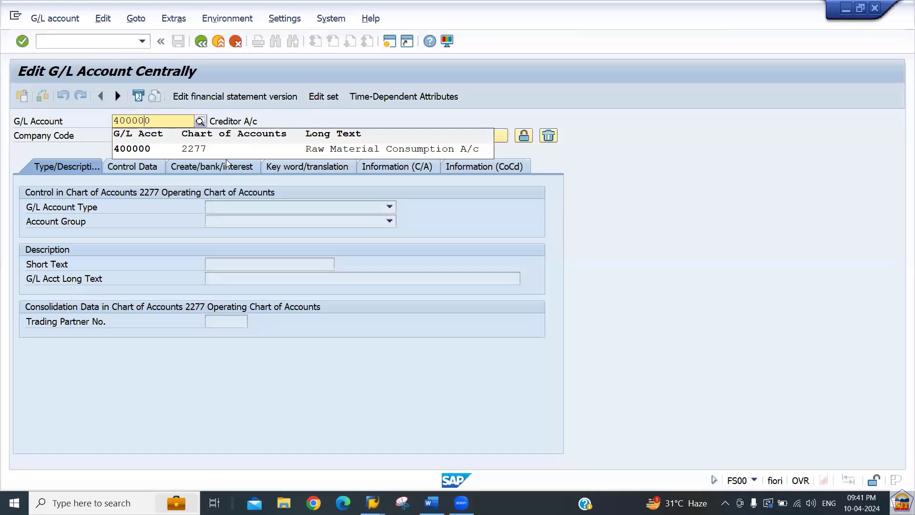
{"action": "key", "text": "Return"}
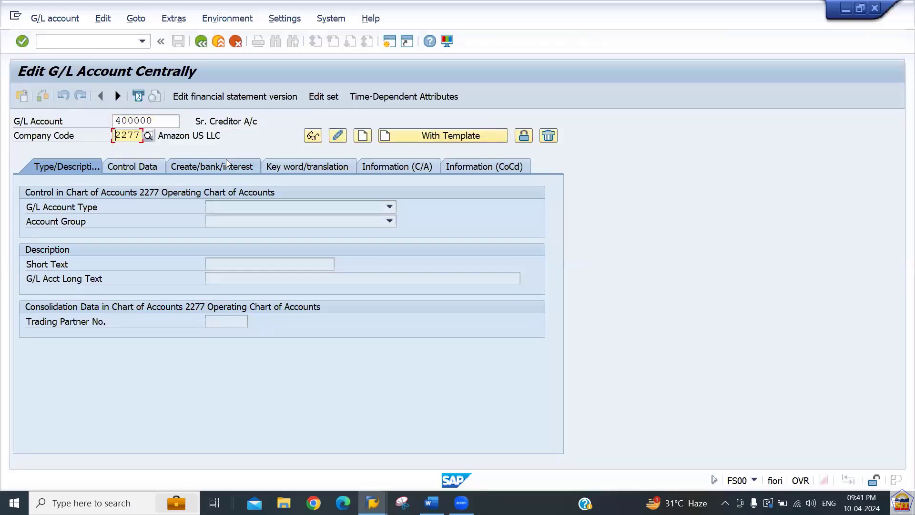
{"action": "type", "text": "2266"}
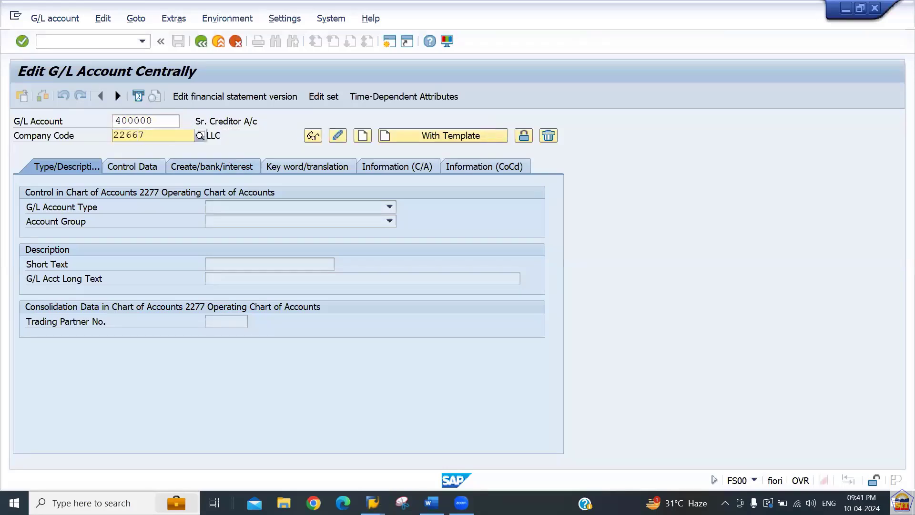
{"action": "key", "text": "Return"}
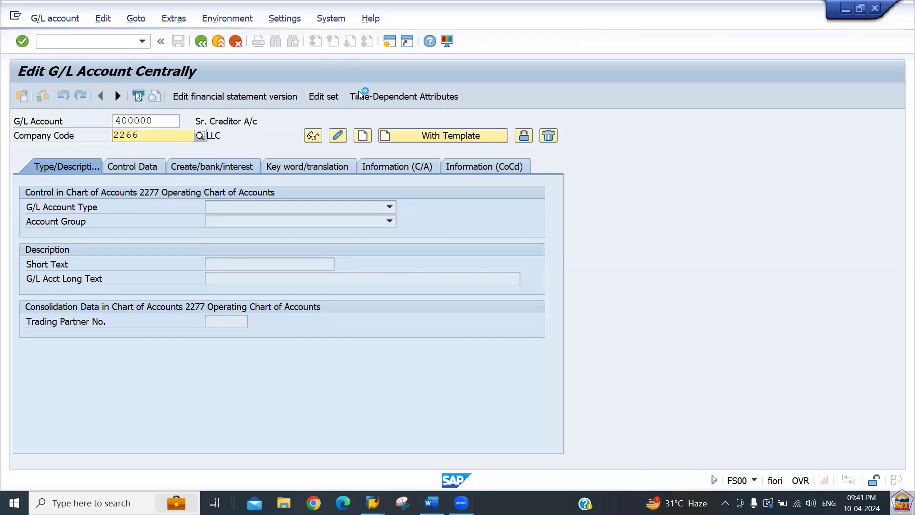
{"action": "left_click", "coordinate": [363, 136]}
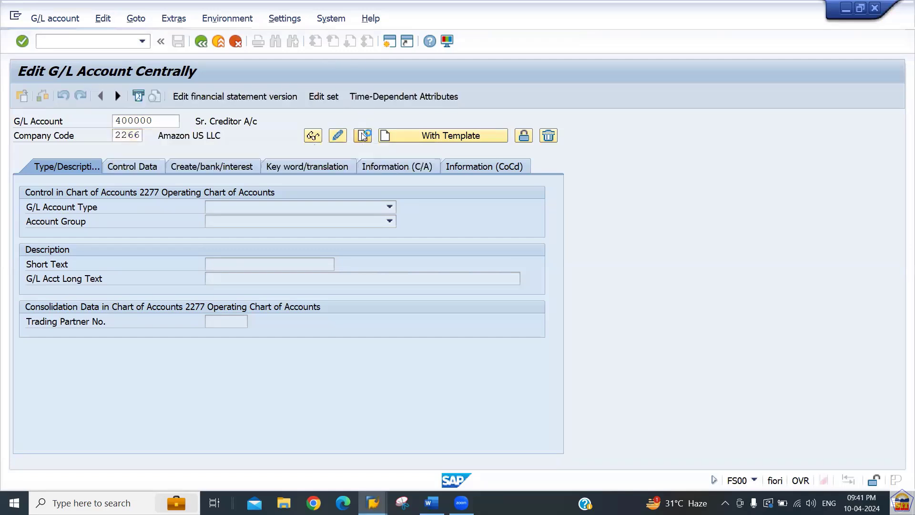
Set the account type to Primary Costs or Revenue and the account group to EXPN.
{"action": "left_click", "coordinate": [278, 204]}
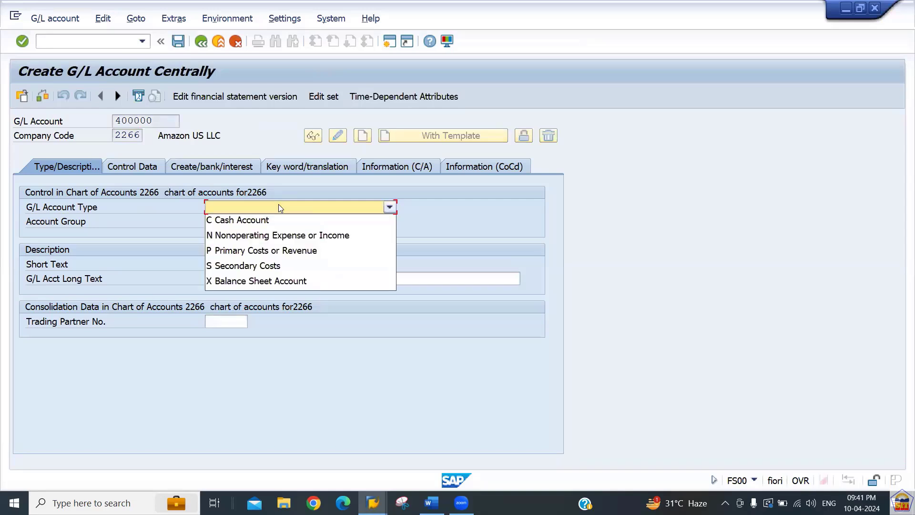
{"action": "left_click", "coordinate": [260, 251]}
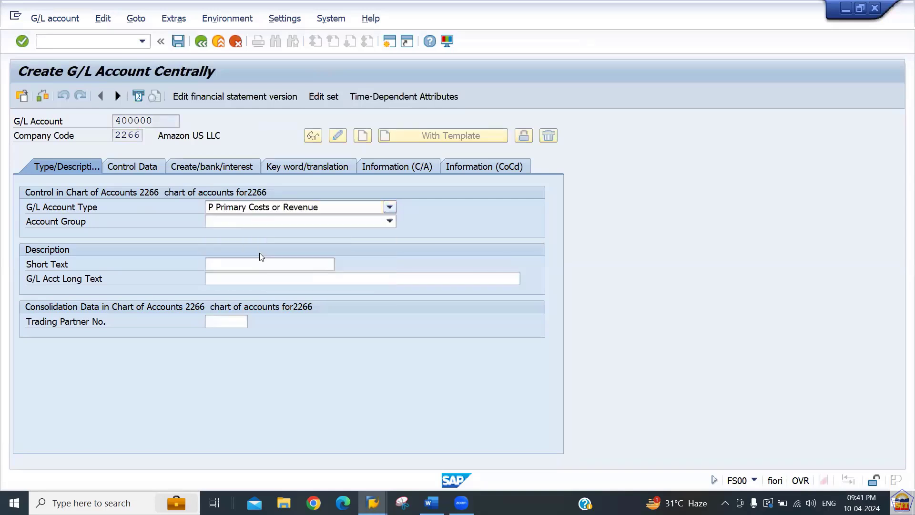
{"action": "left_click", "coordinate": [259, 224]}
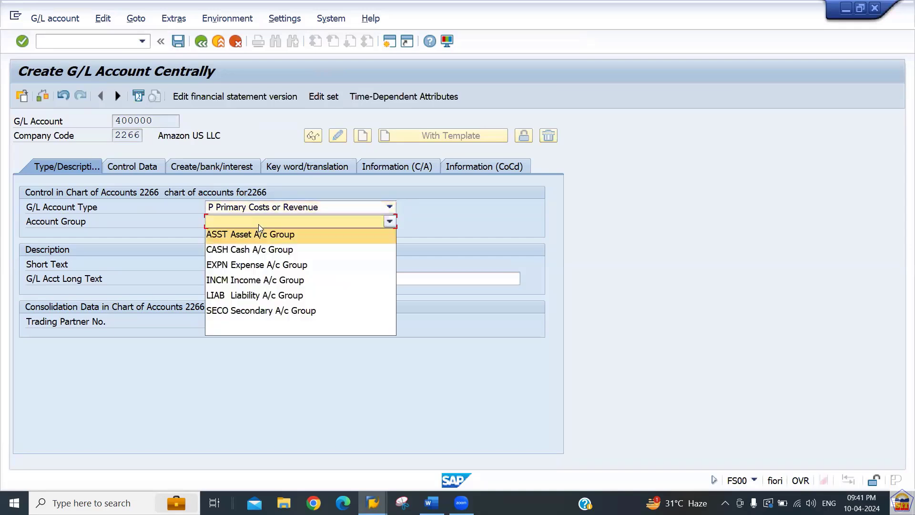
{"action": "left_click", "coordinate": [260, 263]}
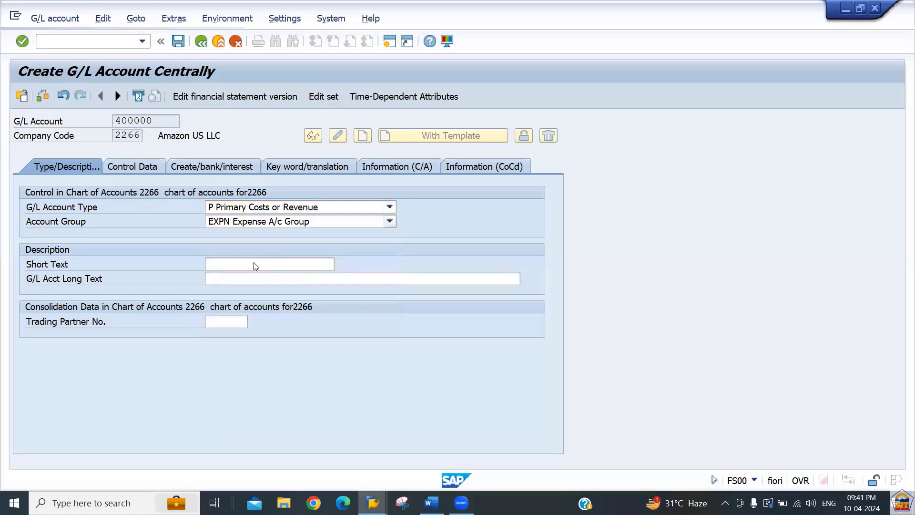
Enter Raw Material Consumption A/c as both the short and long text.
{"action": "left_click", "coordinate": [248, 263]}
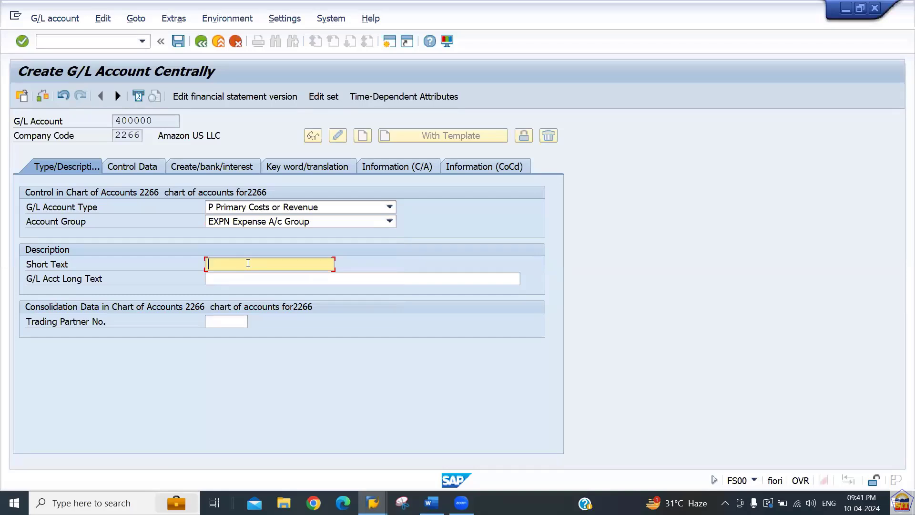
{"action": "type", "text": "Raw"}
{"action": "key", "text": "Down"}
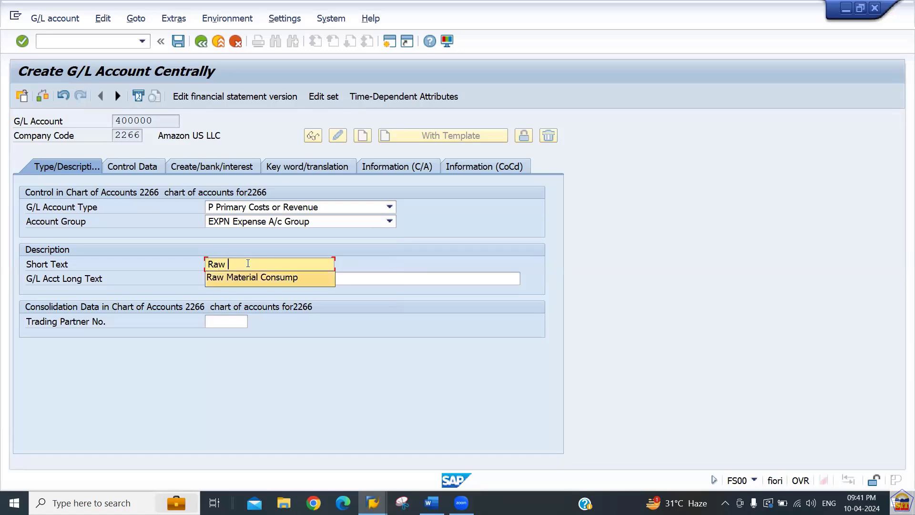
{"action": "key", "text": "Tab"}
{"action": "type", "text": "Raw"}
{"action": "key", "text": "Down"}
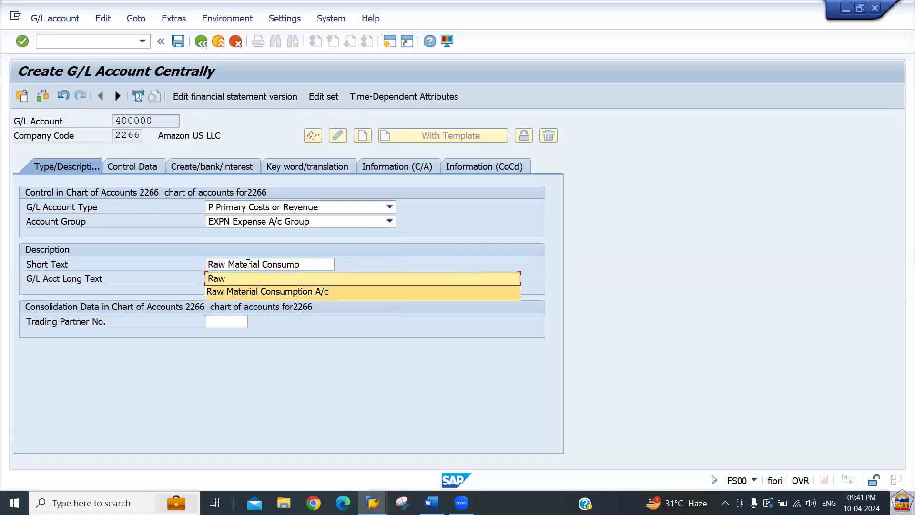
{"action": "key", "text": "Return"}
{"action": "key", "text": "Return"}
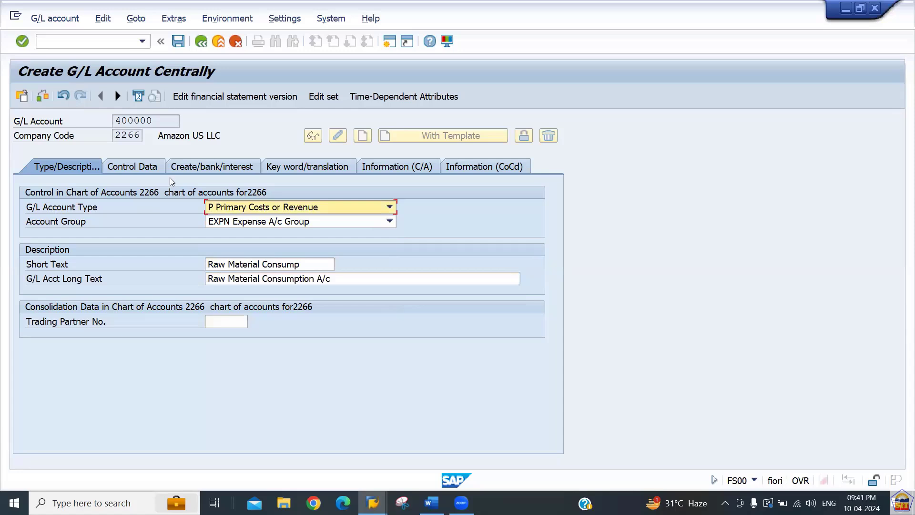
On Control Data, keep balances in local currency only and set sort key 001.
{"action": "left_click", "coordinate": [145, 166]}
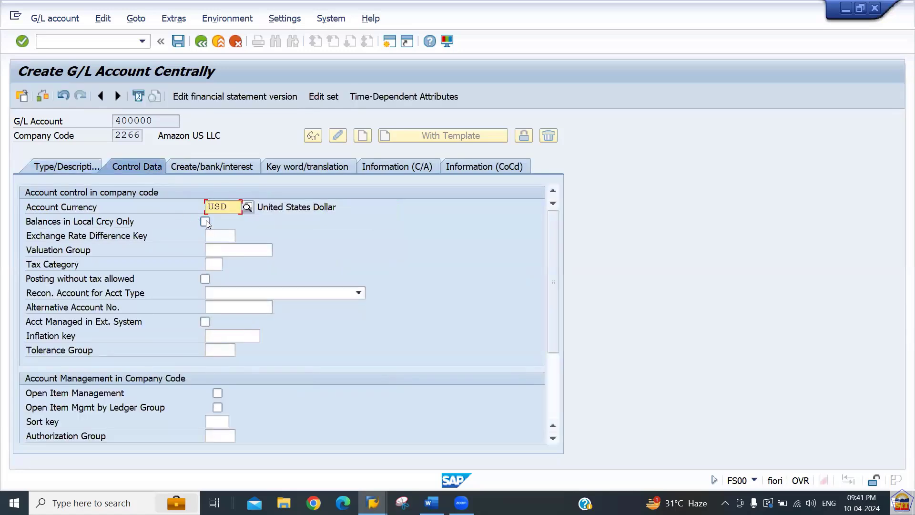
{"action": "left_click", "coordinate": [205, 221]}
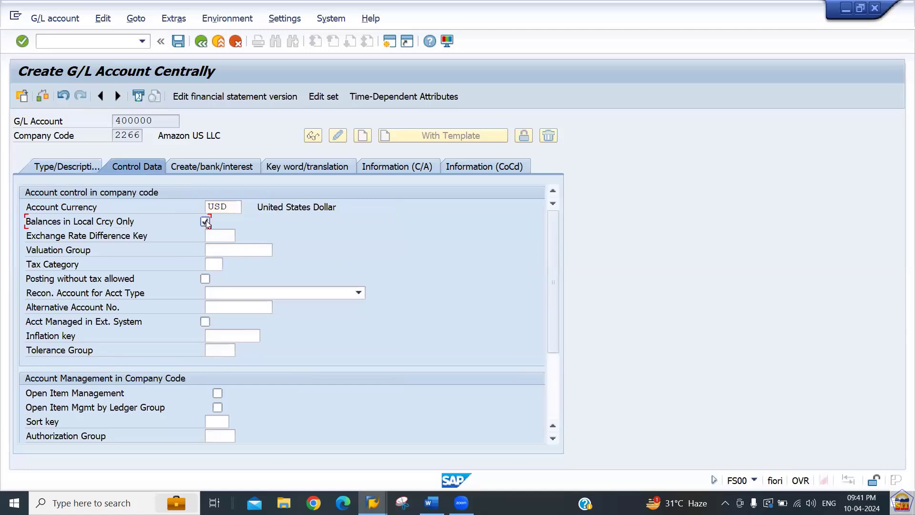
{"action": "left_click", "coordinate": [214, 422]}
{"action": "type", "text": "001"}
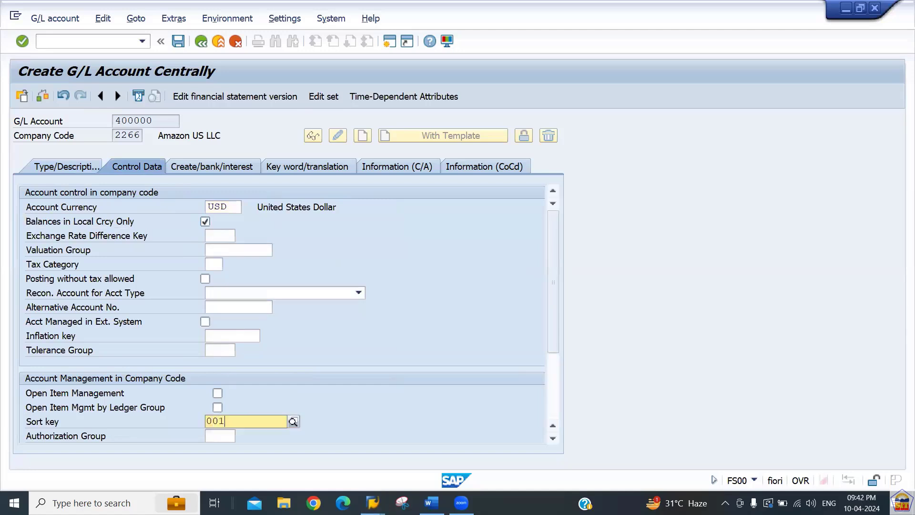
{"action": "key", "text": "Return"}
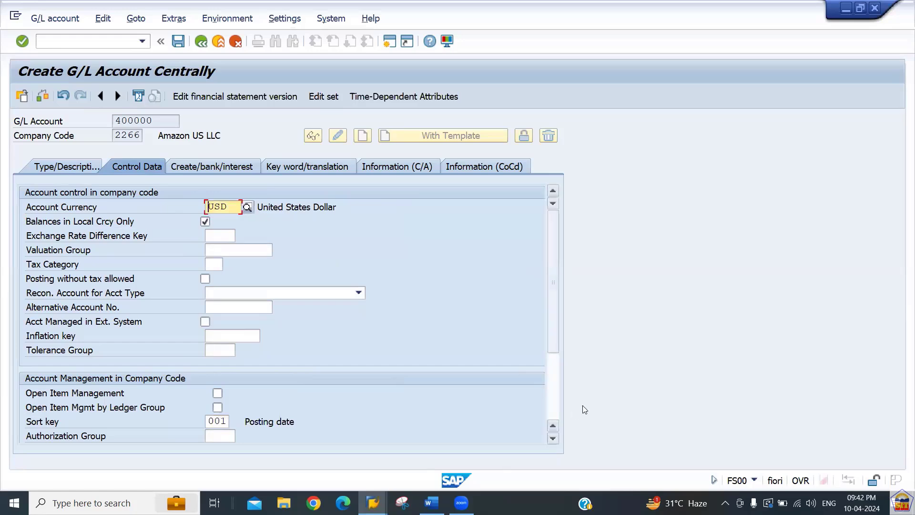
{"action": "left_click", "coordinate": [553, 410]}
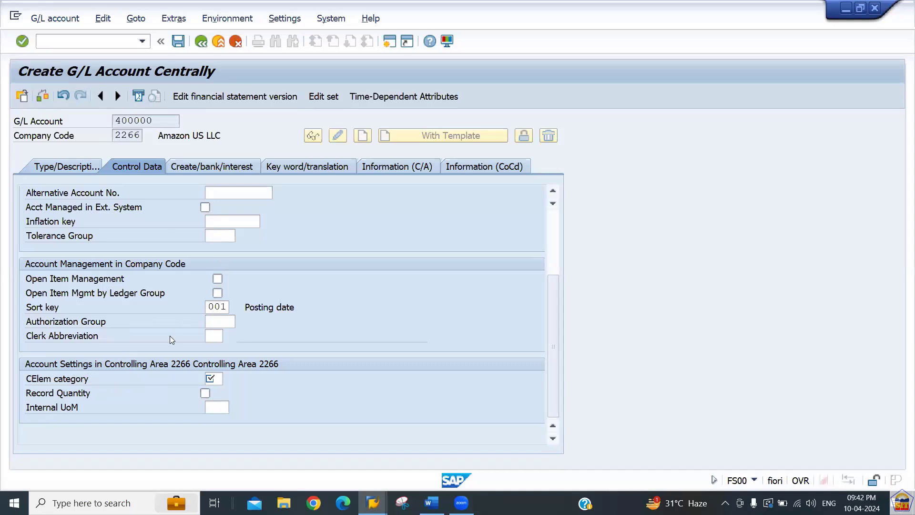
Set cost element category 01, Primary costs/cost-reducing revenues.
{"action": "left_click", "coordinate": [219, 380]}
{"action": "type", "text": "01"}
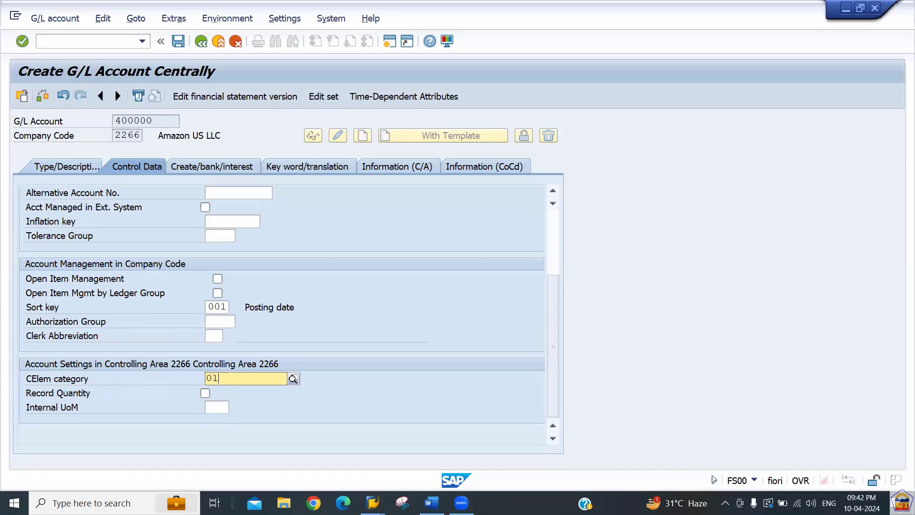
{"action": "key", "text": "Return"}
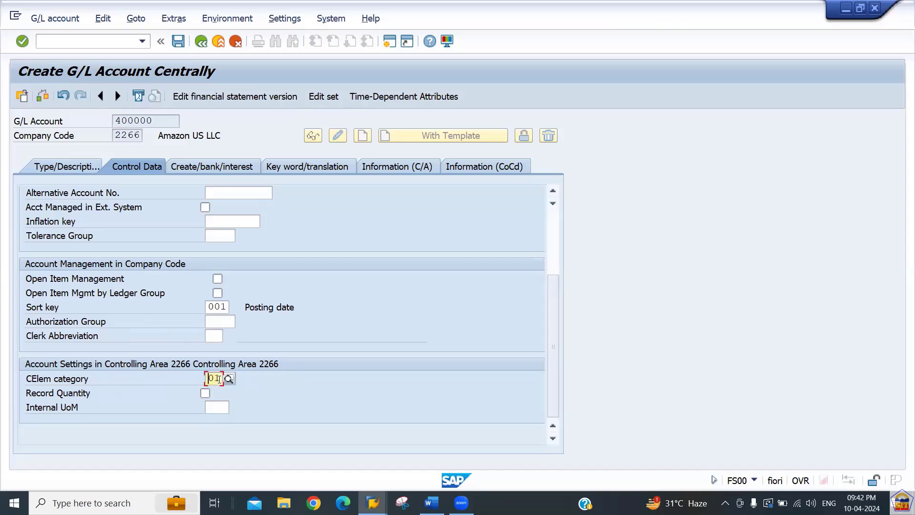
{"action": "scroll", "coordinate": [219, 379], "scroll_direction": "up", "scroll_amount": 3}
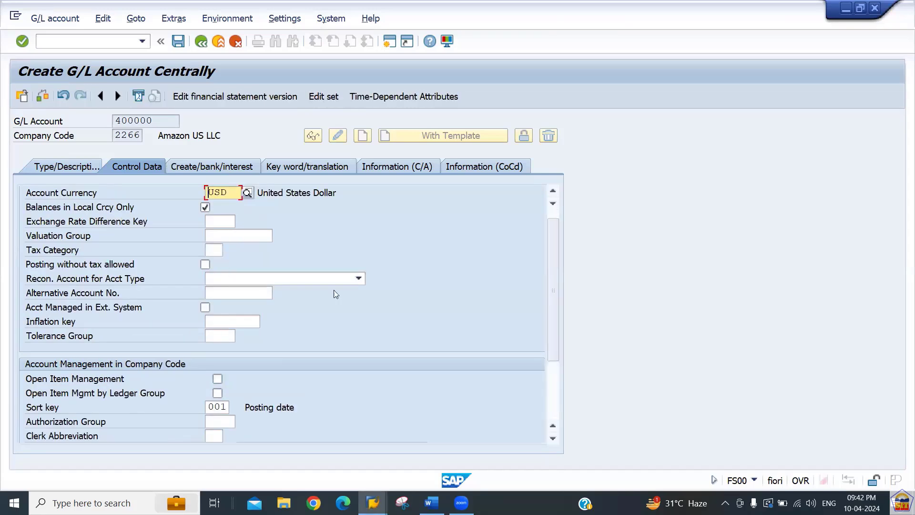
{"action": "scroll", "coordinate": [554, 365], "scroll_direction": "down", "scroll_amount": 1}
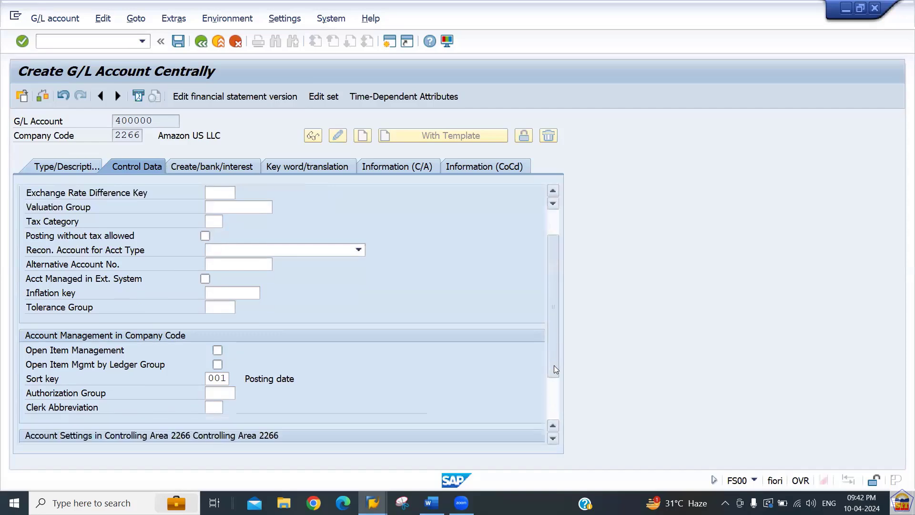
{"action": "scroll", "coordinate": [554, 366], "scroll_direction": "down", "scroll_amount": 1}
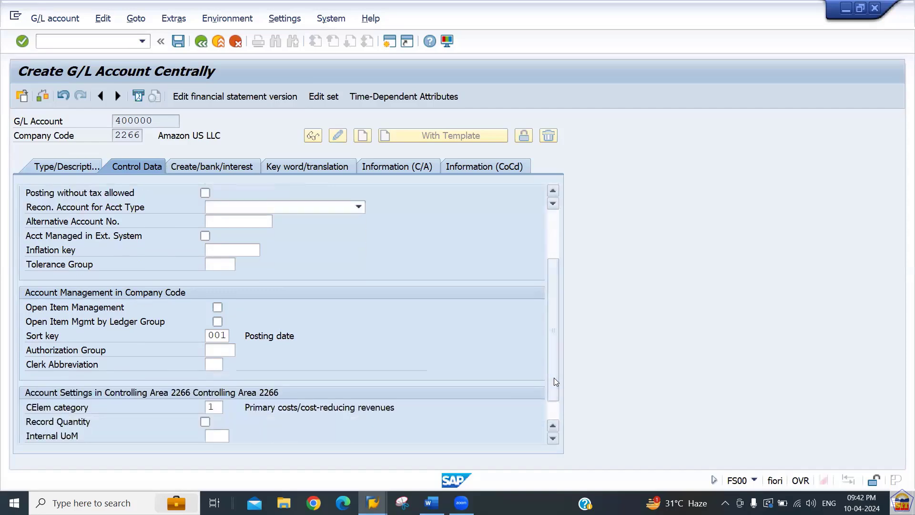
Give account 400000 field status group G004 (Cost accounts) on Create/bank/interest and save it.
{"action": "left_click", "coordinate": [207, 168]}
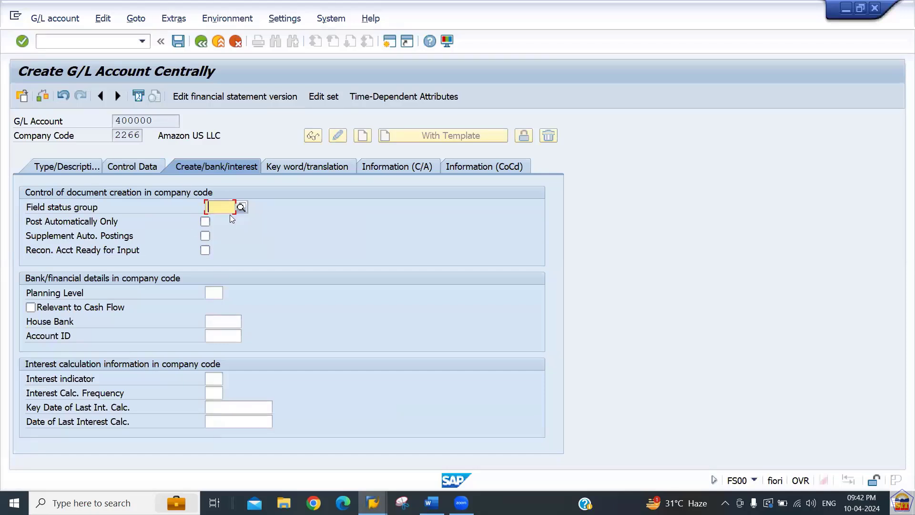
{"action": "type", "text": "g004"}
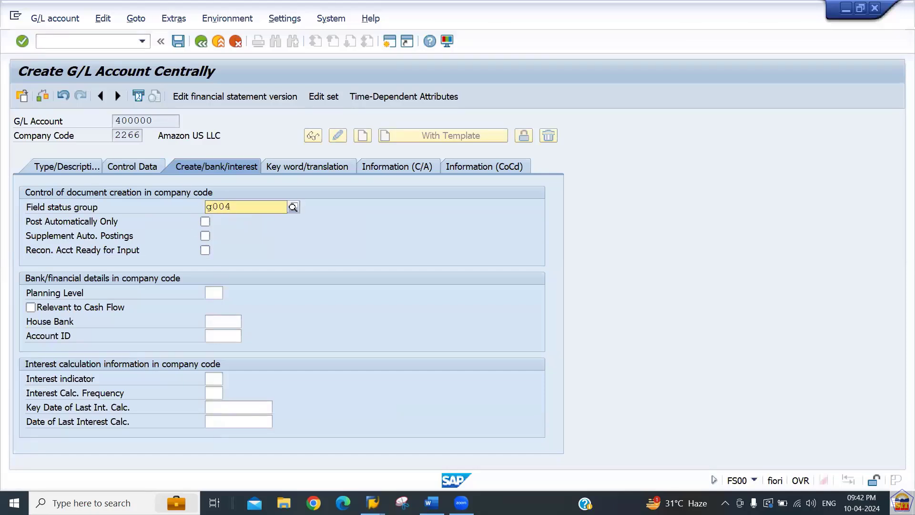
{"action": "key", "text": "Down"}
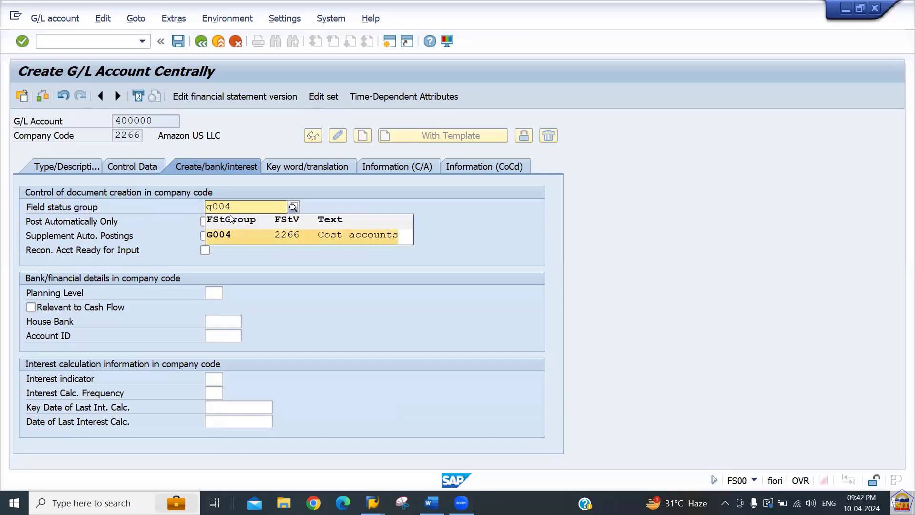
{"action": "key", "text": "Return"}
{"action": "key", "text": "Return"}
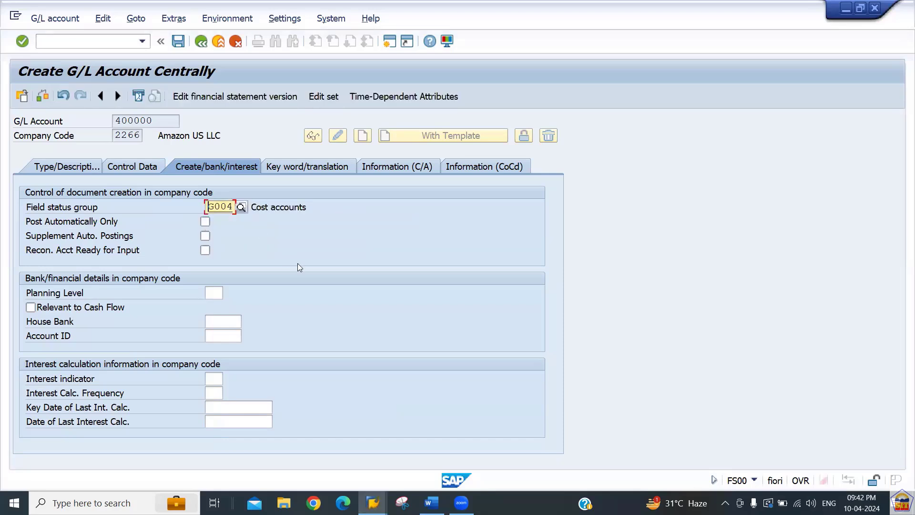
{"action": "key", "text": "ctrl+s"}
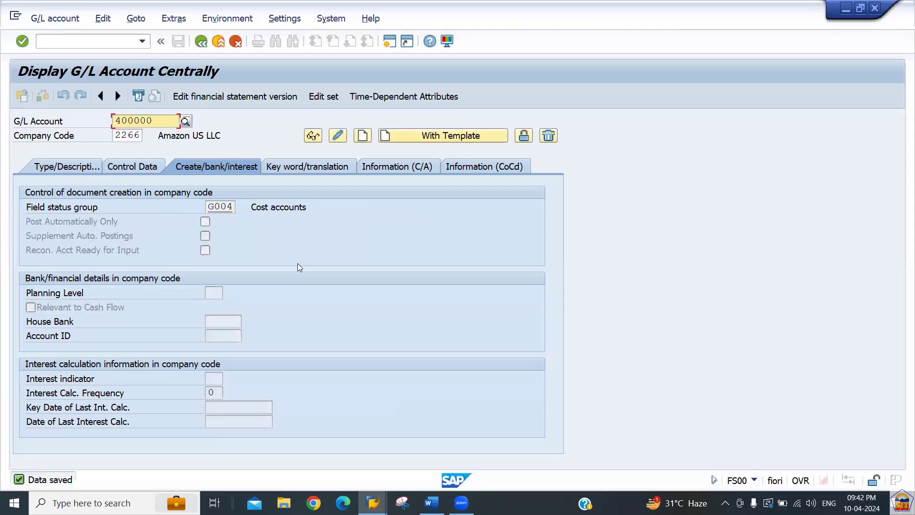
After checking the Sundry Creditors notes in Word, load G/L account 100500 for company code 2266.
{"action": "key", "text": "alt+Tab"}
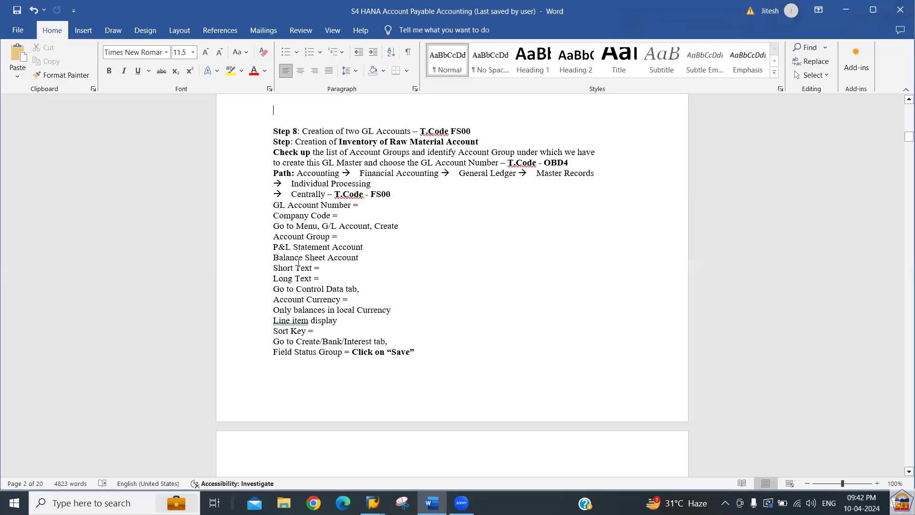
{"action": "key", "text": "Down"}
{"action": "key", "text": "Down"}
{"action": "key", "text": "Down"}
{"action": "key", "text": "Down"}
{"action": "key", "text": "Down"}
{"action": "key", "text": "Down"}
{"action": "key", "text": "Down"}
{"action": "key", "text": "Down"}
{"action": "key", "text": "Down"}
{"action": "key", "text": "Down"}
{"action": "key", "text": "Down"}
{"action": "key", "text": "Down"}
{"action": "key", "text": "Down"}
{"action": "key", "text": "Down"}
{"action": "key", "text": "Down"}
{"action": "key", "text": "Down"}
{"action": "key", "text": "Down"}
{"action": "key", "text": "Down"}
{"action": "key", "text": "Down"}
{"action": "key", "text": "Down"}
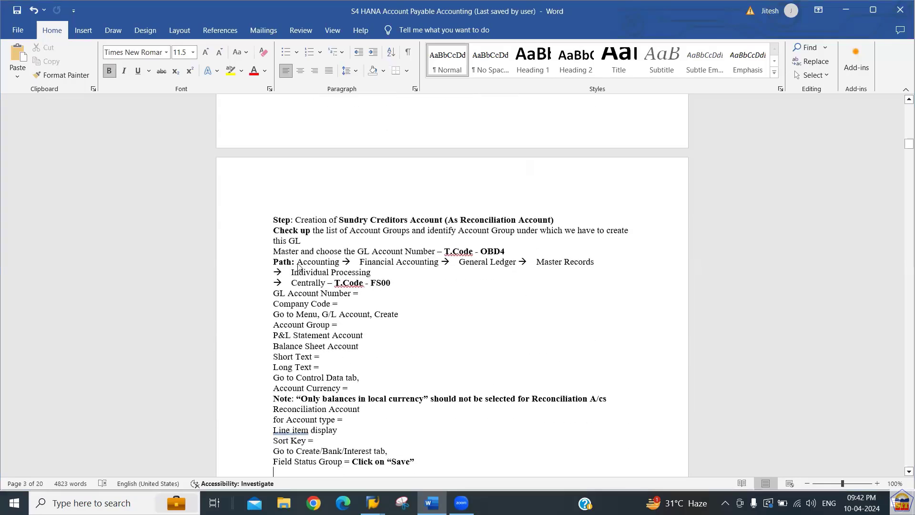
{"action": "key", "text": "alt+Tab"}
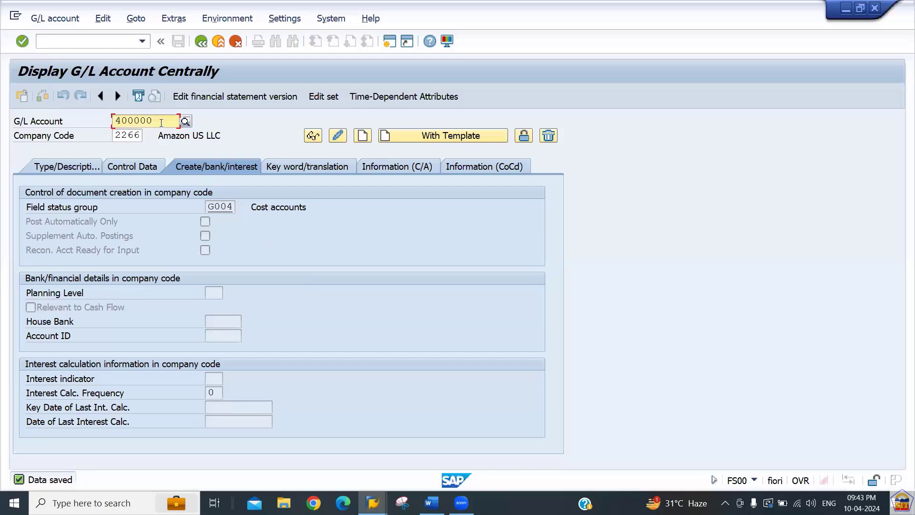
{"action": "left_click_drag", "start_coordinate": [162, 121], "coordinate": [81, 119]}
{"action": "type", "text": "400000"}
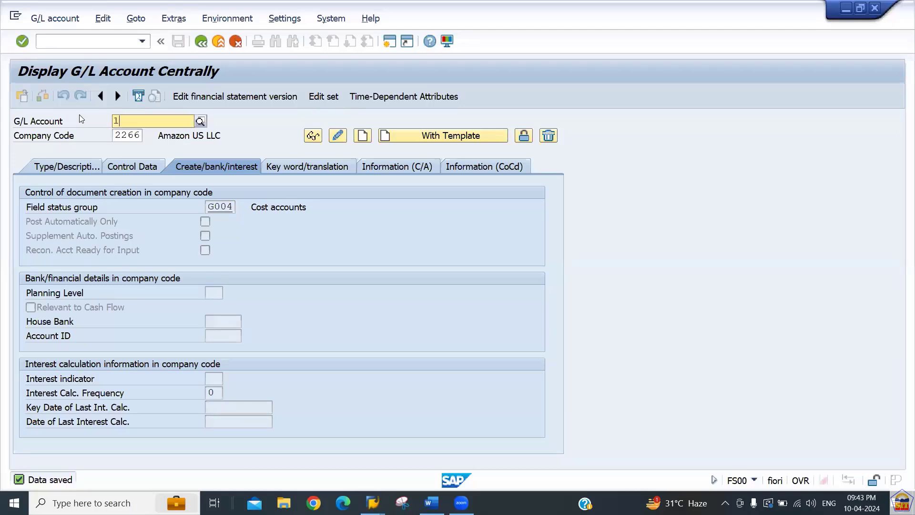
{"action": "key", "text": "Return"}
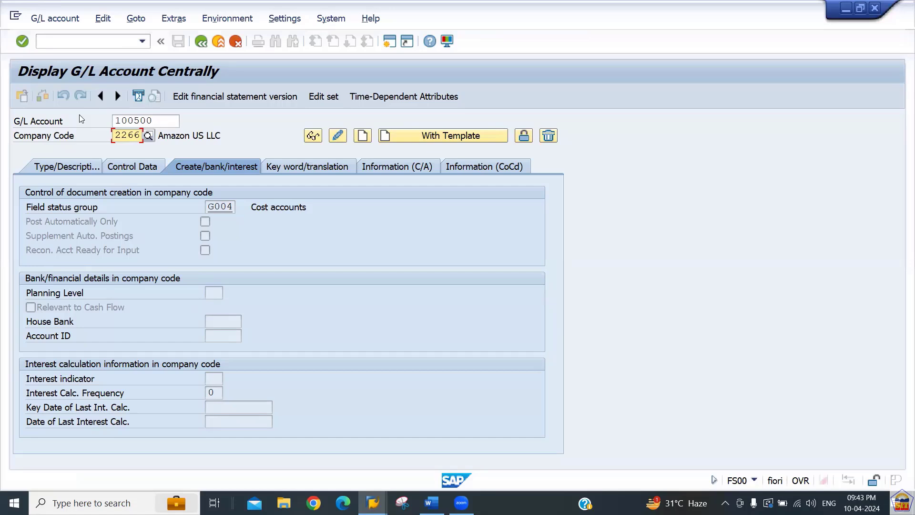
{"action": "key", "text": "shift+Tab"}
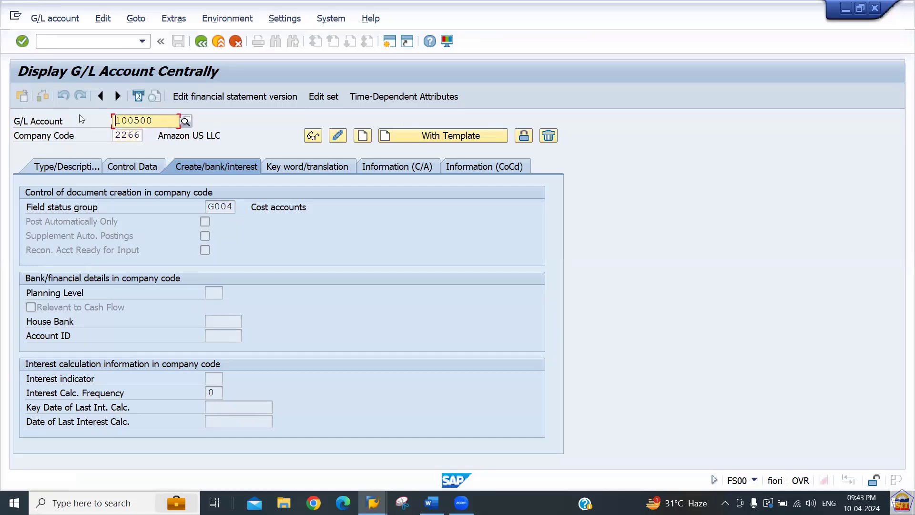
{"action": "key", "text": "Tab"}
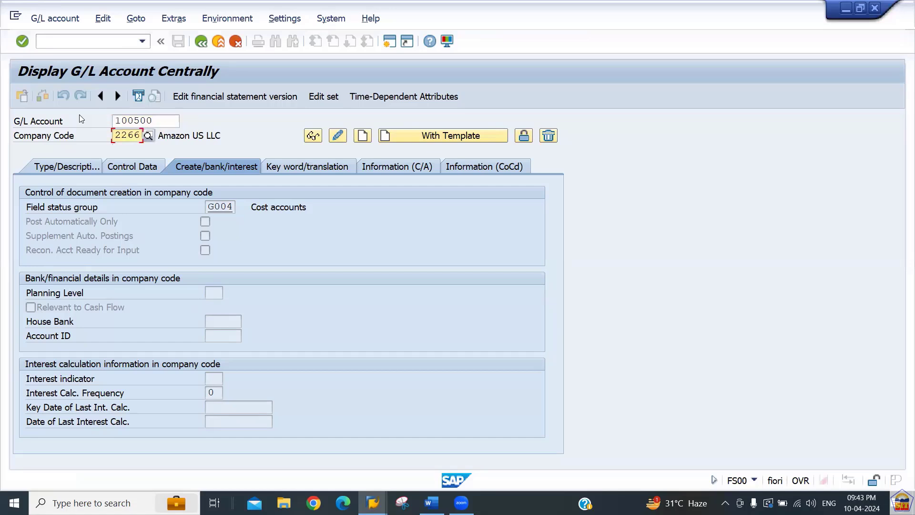
Make account 100500 a Balance Sheet Account in the LIAB Liability A/c Group.
{"action": "left_click", "coordinate": [59, 167]}
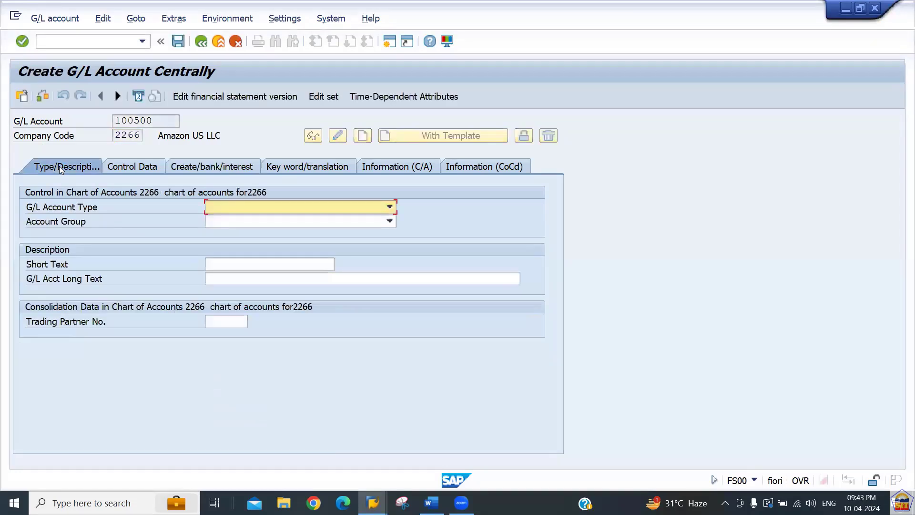
{"action": "left_click", "coordinate": [297, 207]}
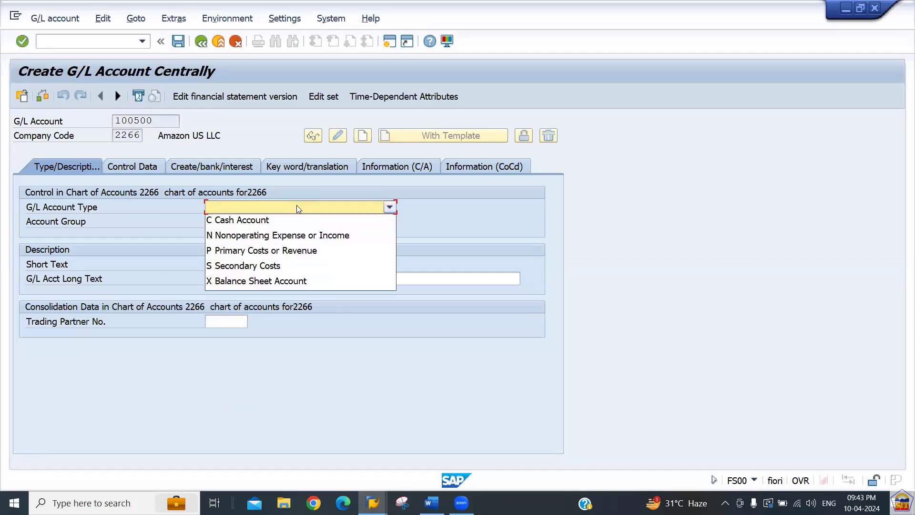
{"action": "left_click", "coordinate": [282, 281]}
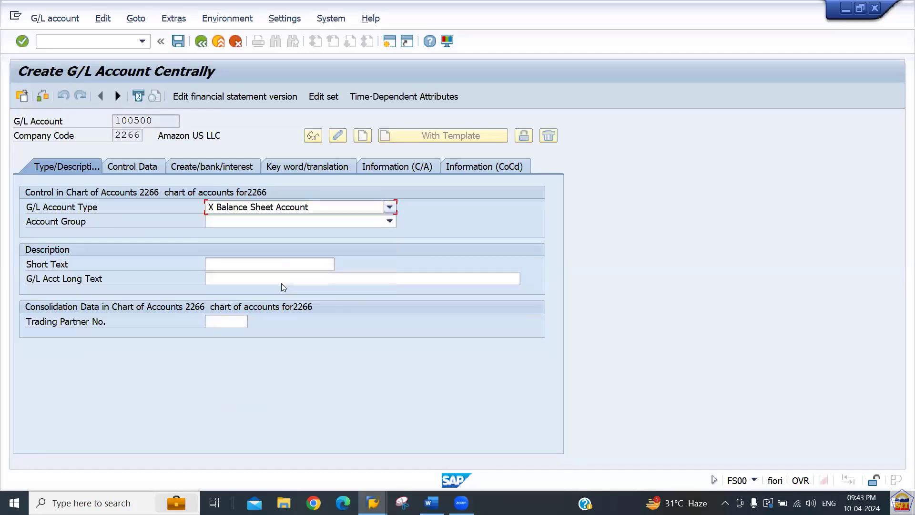
{"action": "left_click", "coordinate": [272, 222]}
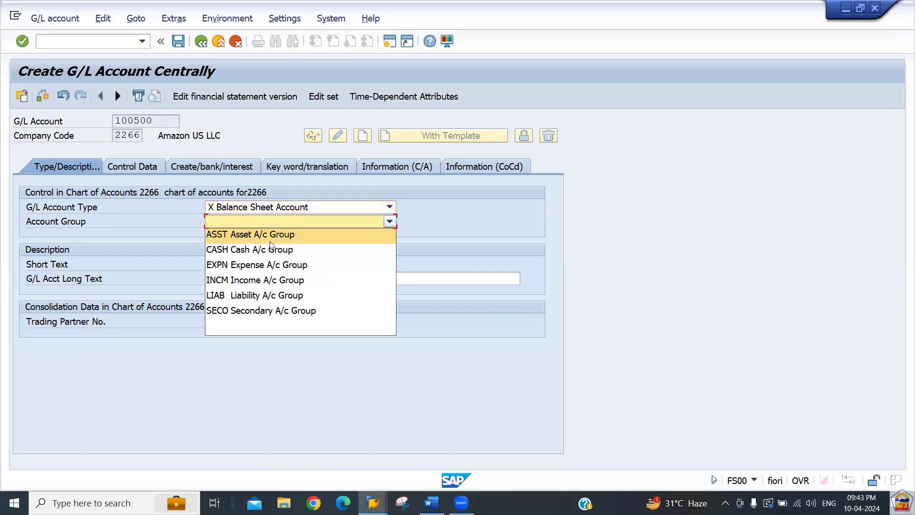
{"action": "left_click", "coordinate": [274, 299]}
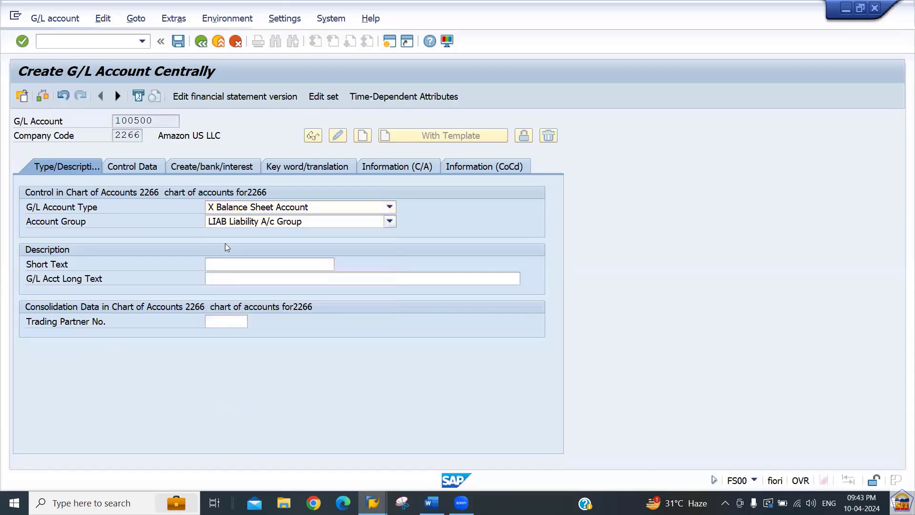
Enter Sr. Creditor A/c as both the short and long text and confirm.
{"action": "left_click", "coordinate": [233, 262]}
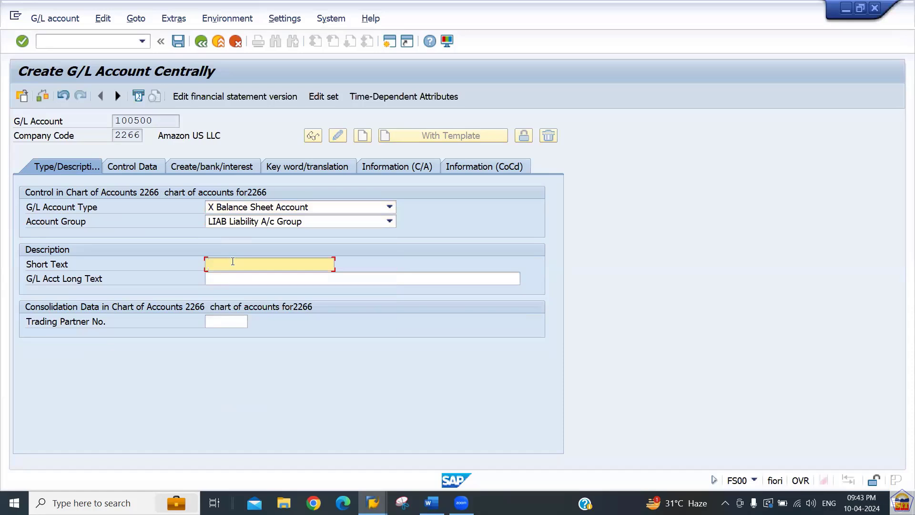
{"action": "type", "text": "Sr."}
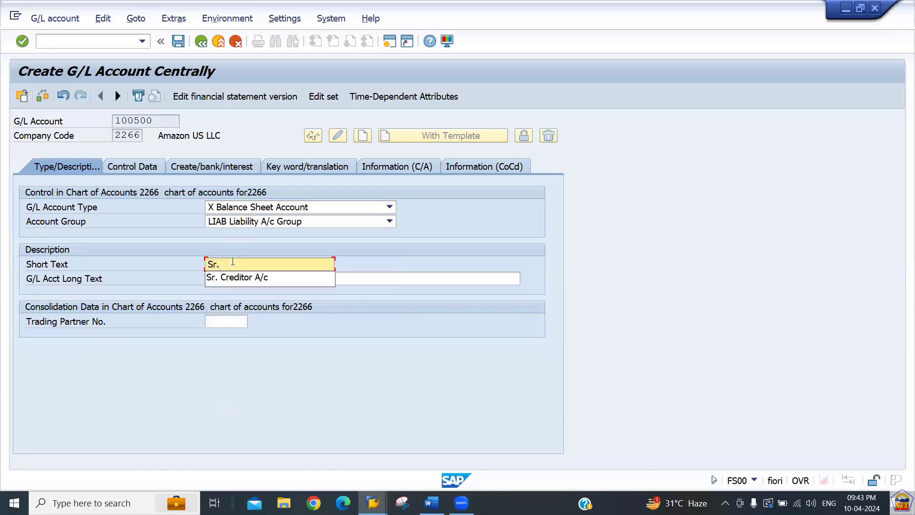
{"action": "key", "text": "Down"}
{"action": "key", "text": "Tab"}
{"action": "type", "text": "Sr."}
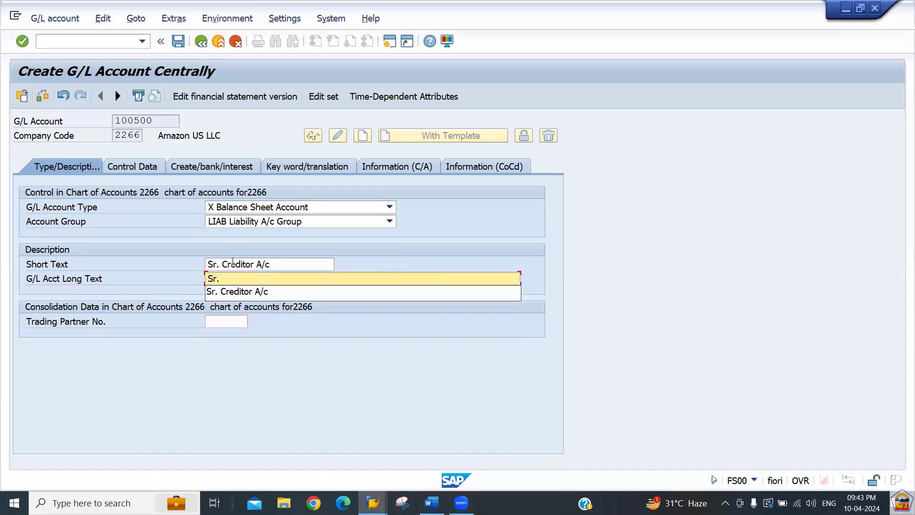
{"action": "key", "text": "Down"}
{"action": "key", "text": "Tab"}
{"action": "key", "text": "Return"}
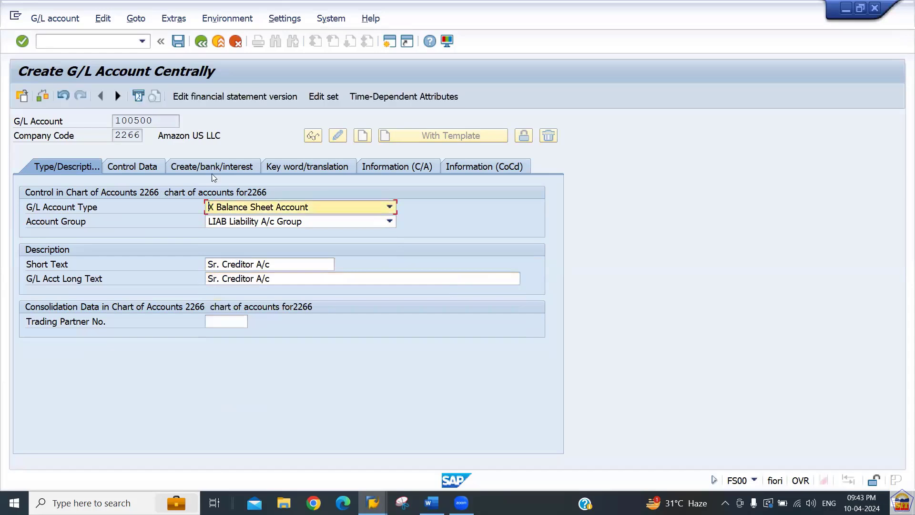
On Control Data, set sort key 001 for account 100500.
{"action": "left_click", "coordinate": [142, 167]}
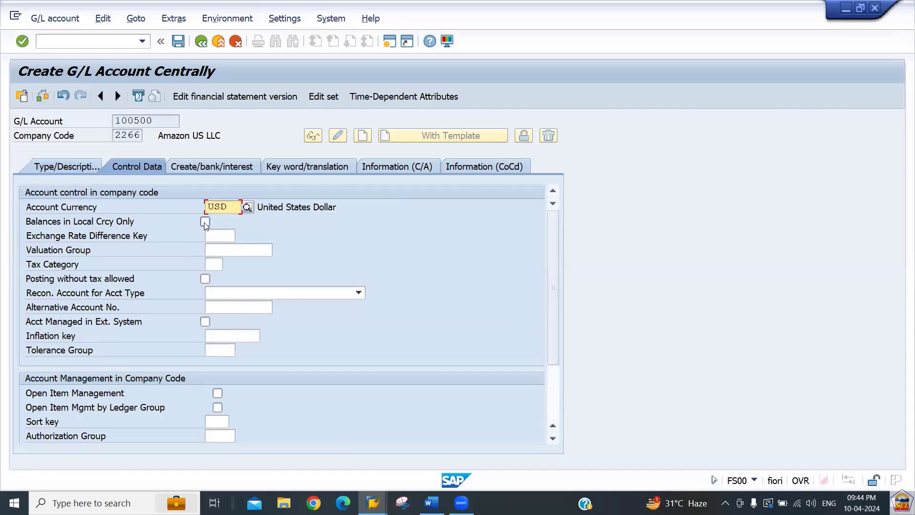
{"action": "left_click", "coordinate": [227, 423]}
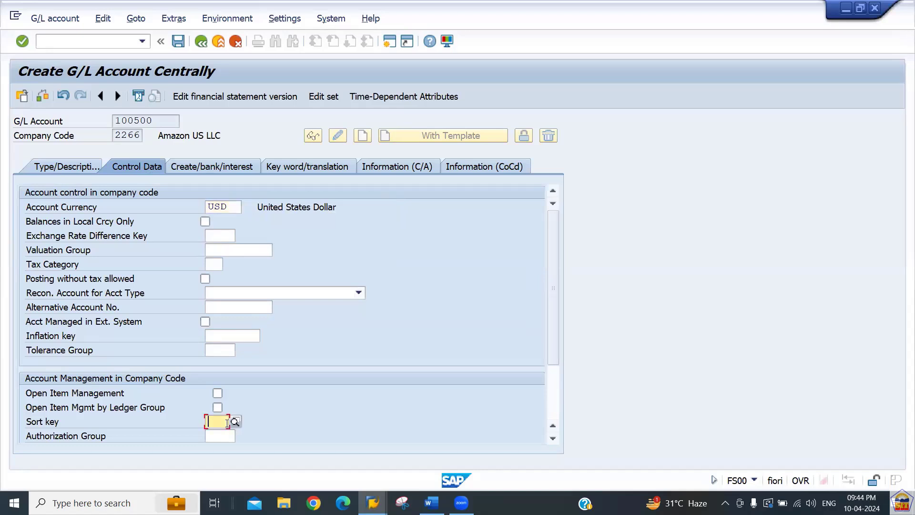
{"action": "type", "text": "001"}
{"action": "key", "text": "Return"}
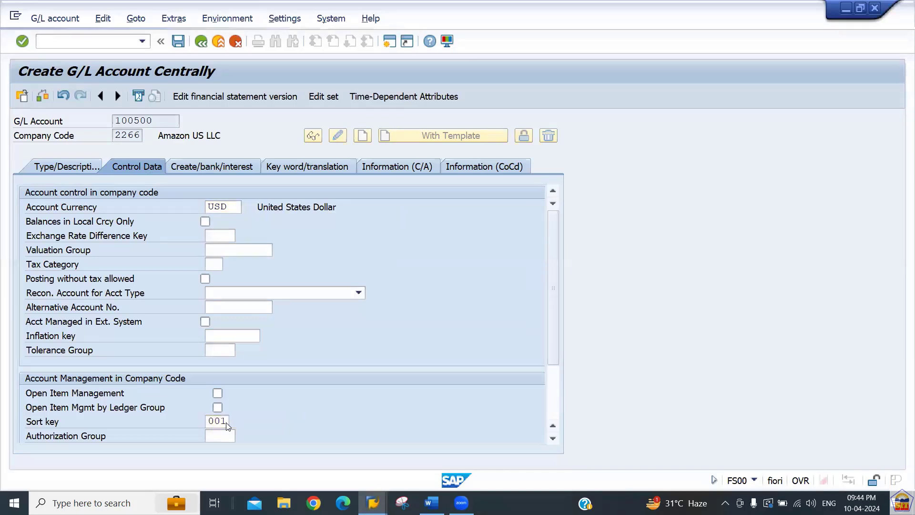
{"action": "scroll", "coordinate": [419, 305], "scroll_direction": "down", "scroll_amount": 1}
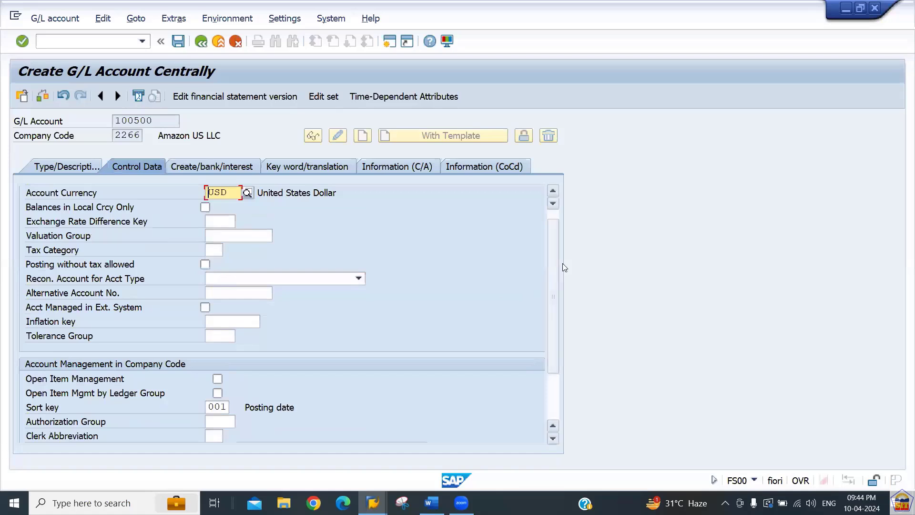
{"action": "scroll", "coordinate": [550, 250], "scroll_direction": "up", "scroll_amount": 1}
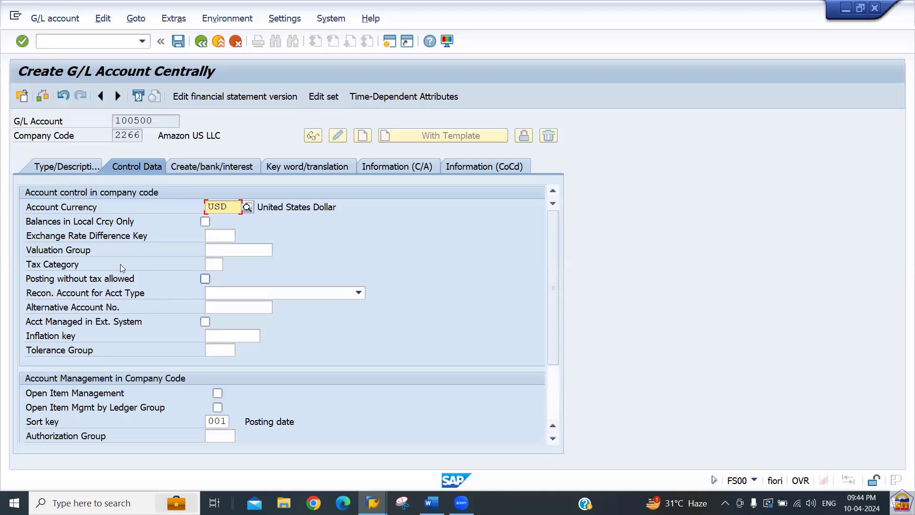
Set the reconciliation account type to K Vendors.
{"action": "left_click", "coordinate": [163, 124]}
{"action": "left_click_drag", "start_coordinate": [163, 124], "coordinate": [82, 122]}
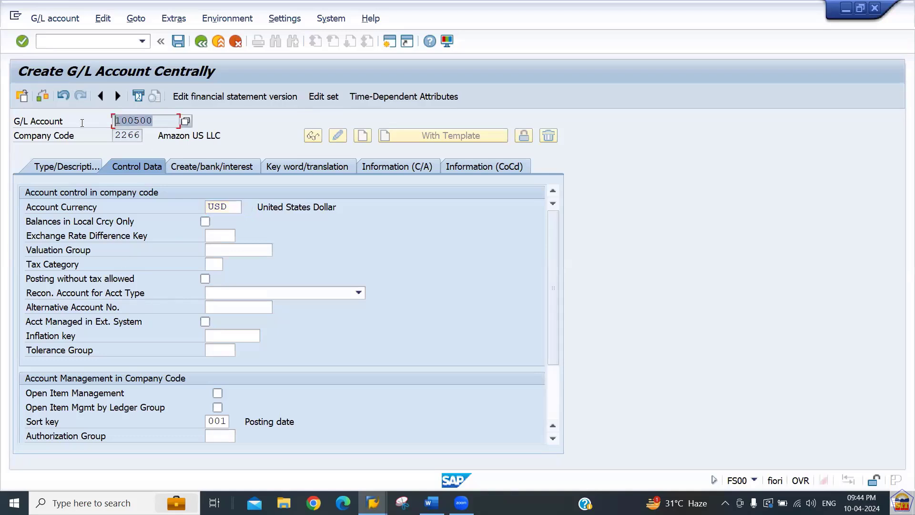
{"action": "left_click", "coordinate": [232, 296]}
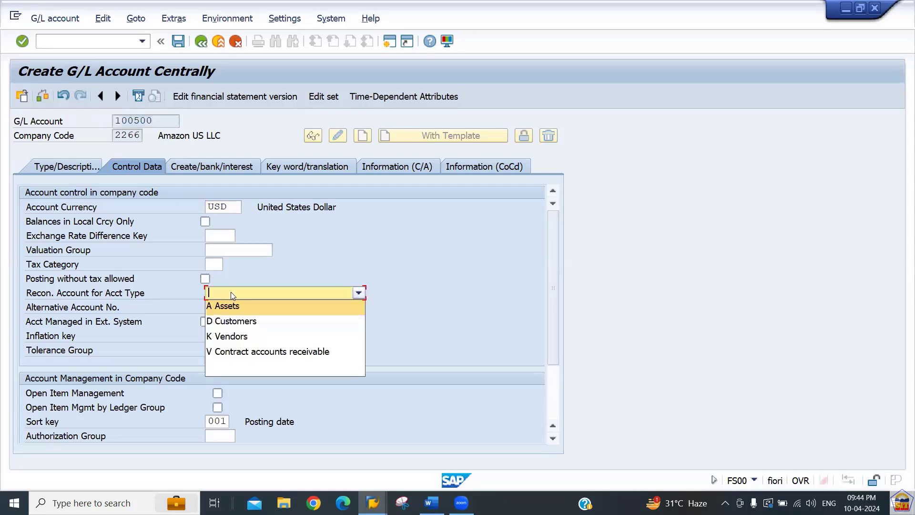
{"action": "left_click", "coordinate": [247, 337]}
{"action": "key", "text": "Return"}
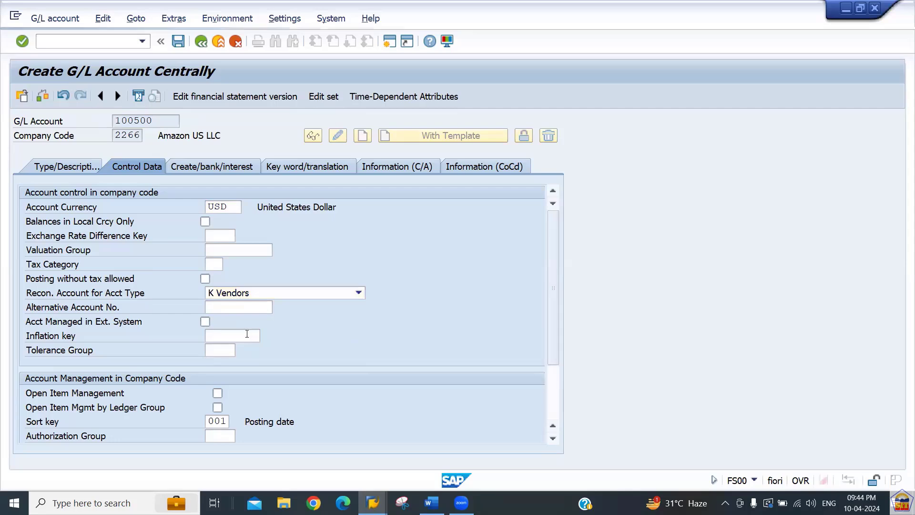
{"action": "left_click", "coordinate": [316, 294]}
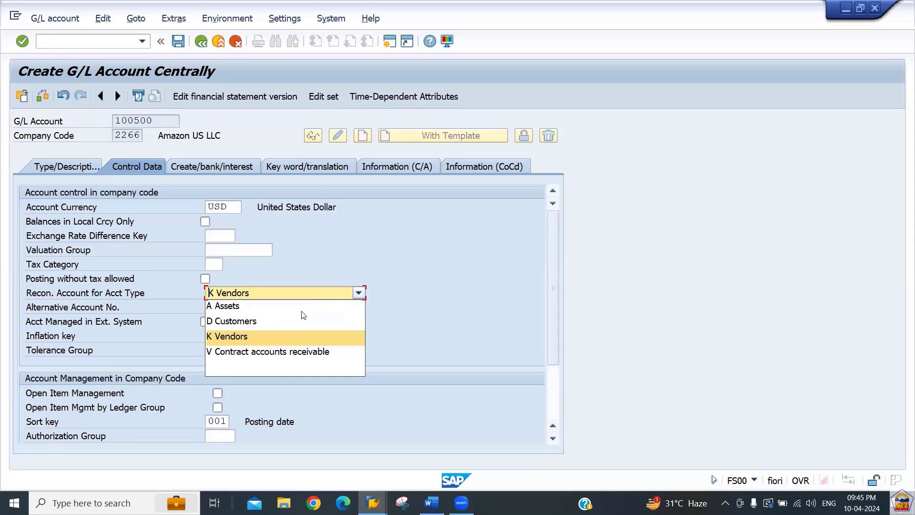
{"action": "left_click", "coordinate": [404, 329]}
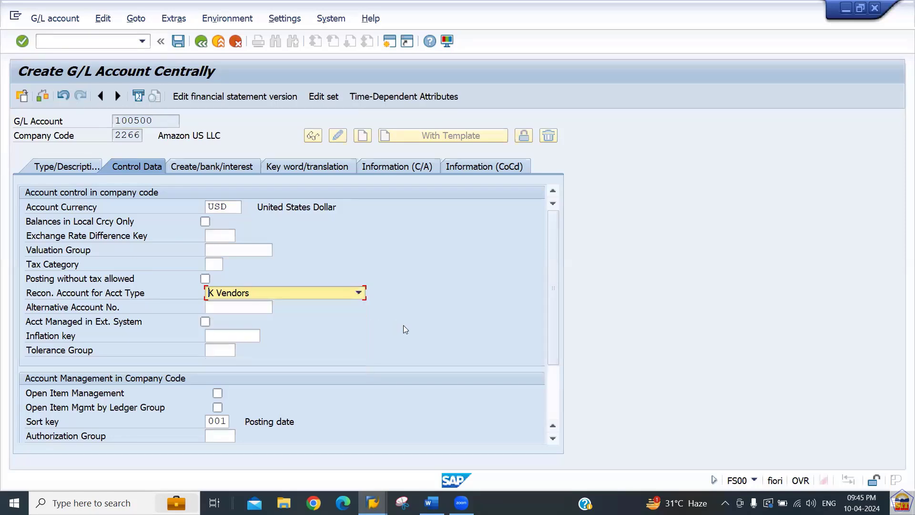
{"action": "left_click", "coordinate": [232, 169]}
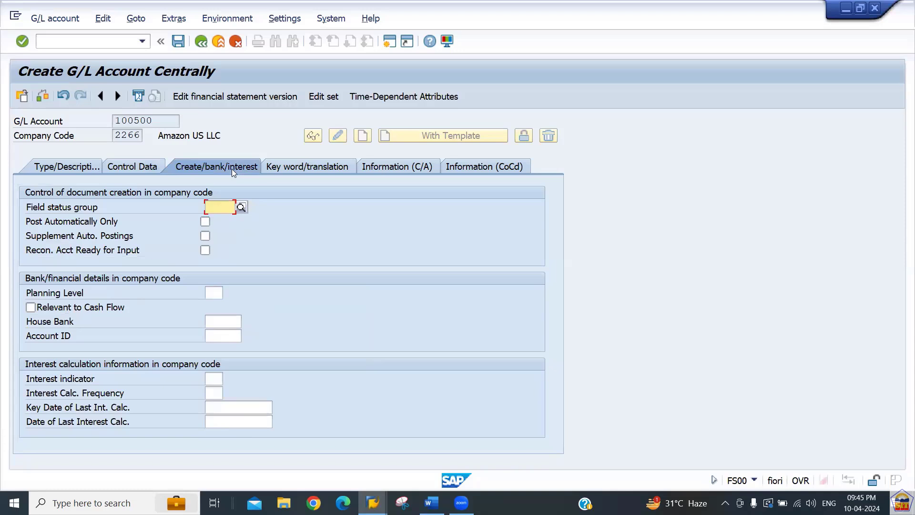
Choose field status group G067 Reconciliation accounts and save G/L account 100500.
{"action": "left_click", "coordinate": [241, 208]}
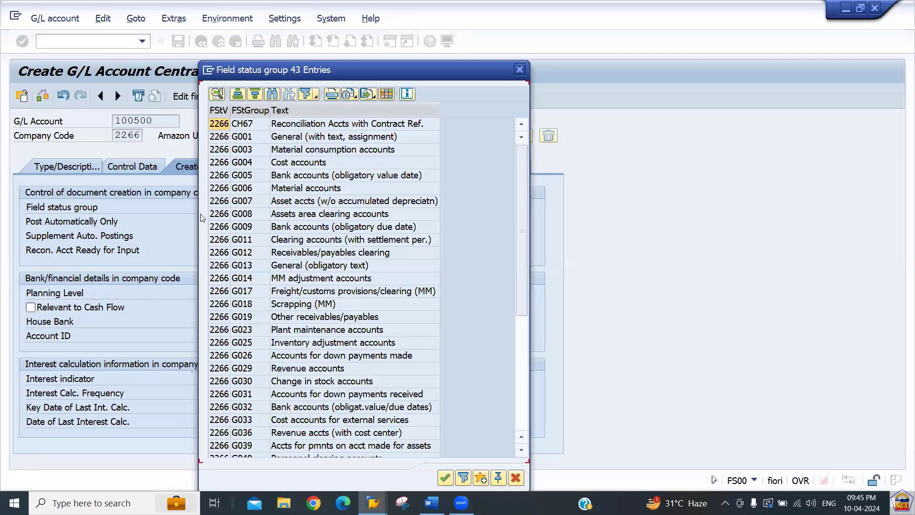
{"action": "left_click", "coordinate": [247, 295]}
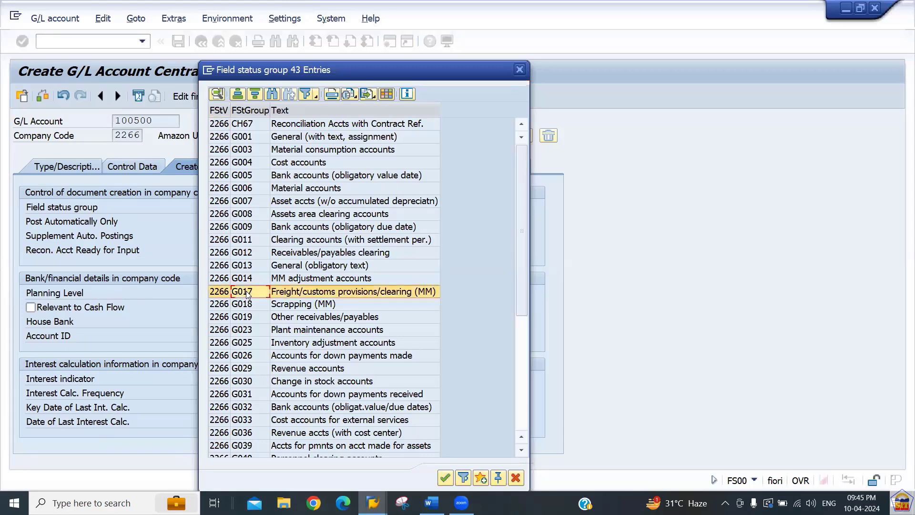
{"action": "key", "text": "Down"}
{"action": "key", "text": "Down"}
{"action": "key", "text": "Down"}
{"action": "key", "text": "Down"}
{"action": "key", "text": "Down"}
{"action": "key", "text": "Down"}
{"action": "key", "text": "Down"}
{"action": "key", "text": "Down"}
{"action": "key", "text": "Down"}
{"action": "key", "text": "Down"}
{"action": "key", "text": "Down"}
{"action": "key", "text": "Down"}
{"action": "key", "text": "Down"}
{"action": "key", "text": "Down"}
{"action": "key", "text": "Down"}
{"action": "key", "text": "Down"}
{"action": "key", "text": "Down"}
{"action": "key", "text": "Down"}
{"action": "key", "text": "Down"}
{"action": "key", "text": "Down"}
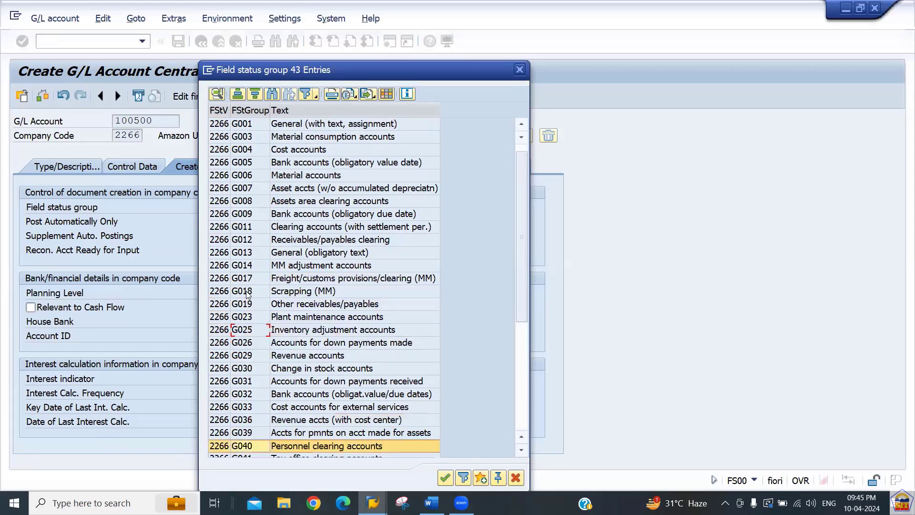
{"action": "key", "text": "Down"}
{"action": "key", "text": "Down"}
{"action": "key", "text": "Down"}
{"action": "key", "text": "Down"}
{"action": "key", "text": "Up"}
{"action": "key", "text": "Up"}
{"action": "key", "text": "Up"}
{"action": "key", "text": "Up"}
{"action": "key", "text": "Up"}
{"action": "key", "text": "Up"}
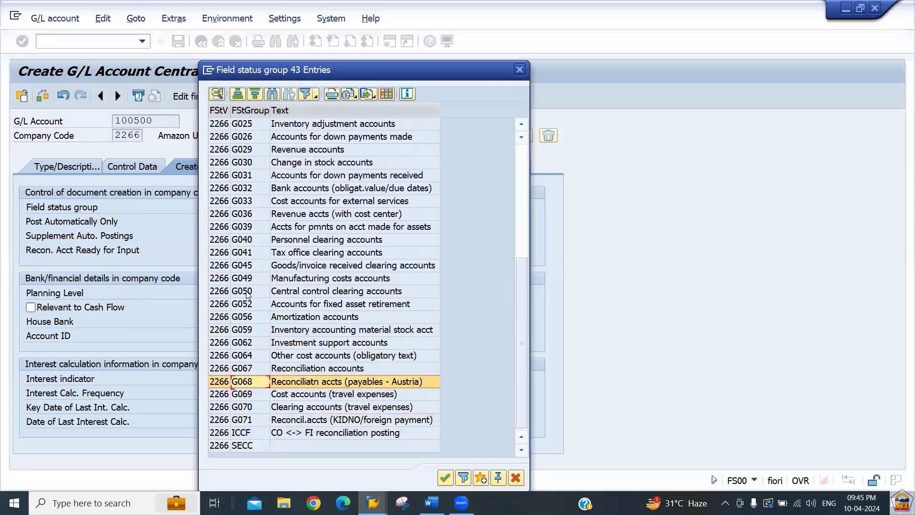
{"action": "double_click", "coordinate": [255, 372]}
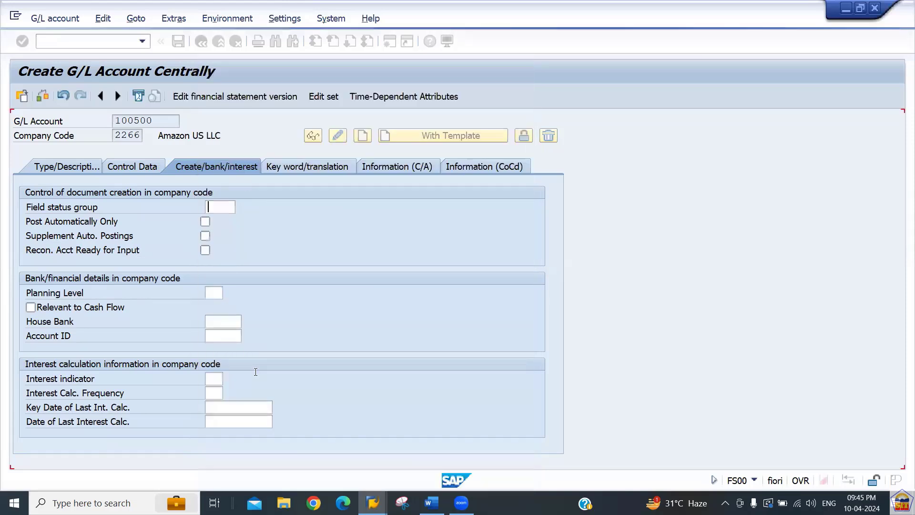
{"action": "key", "text": "Return"}
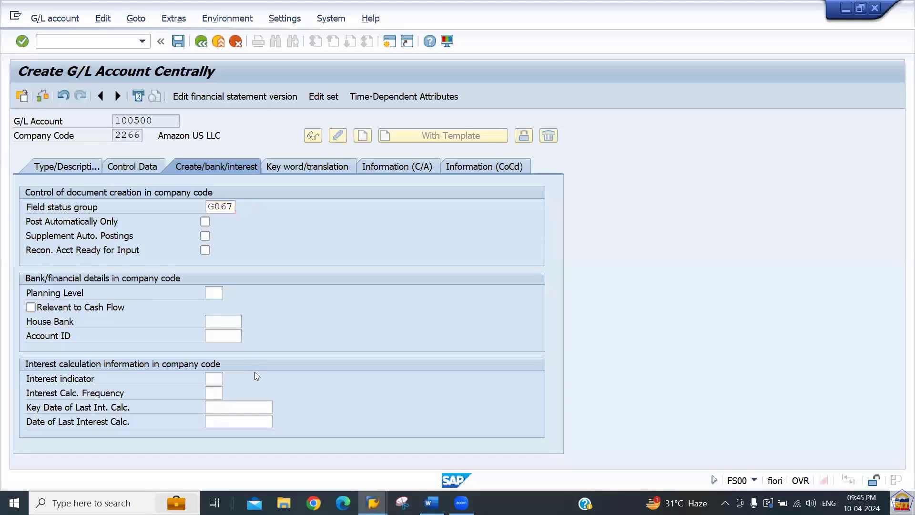
{"action": "key", "text": "ctrl+s"}
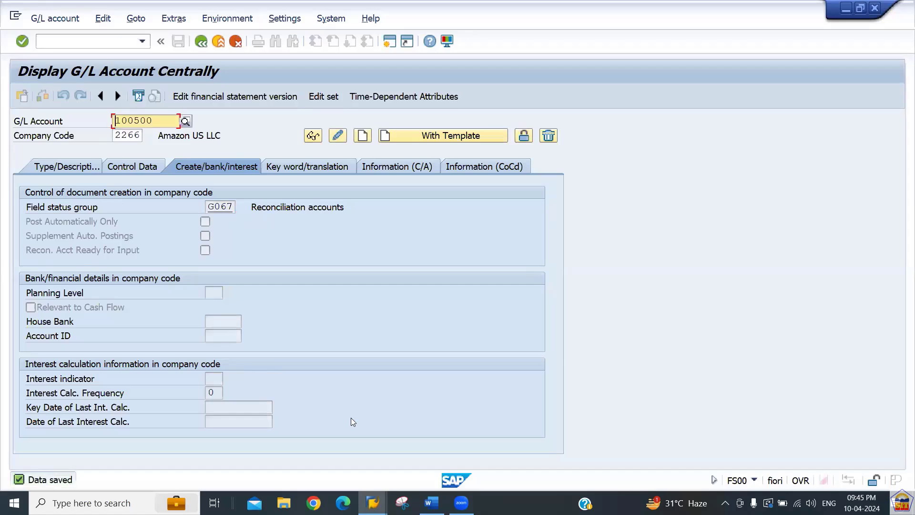
Append '/' to the Step 9 'Creation of Vendor Master' heading in Word, then return to SAP.
{"action": "key", "text": "alt+Tab"}
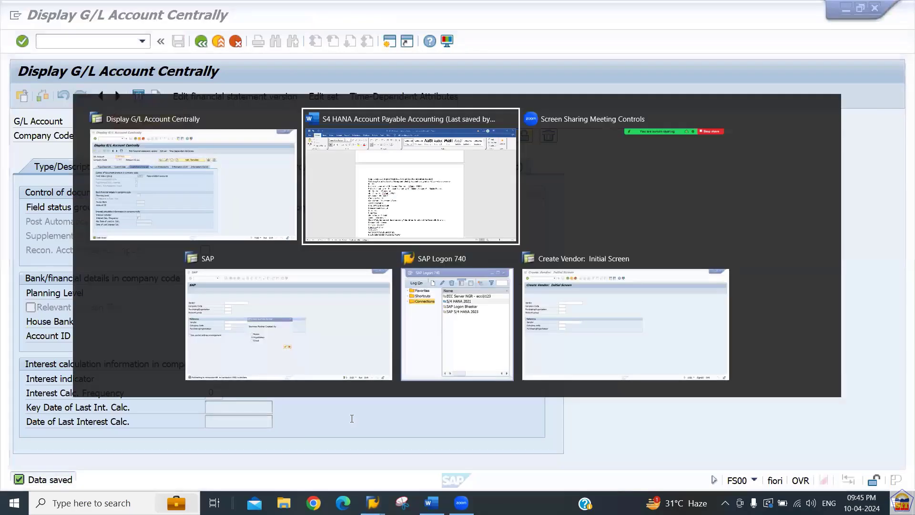
{"action": "scroll", "coordinate": [352, 418], "scroll_direction": "down", "scroll_amount": 10}
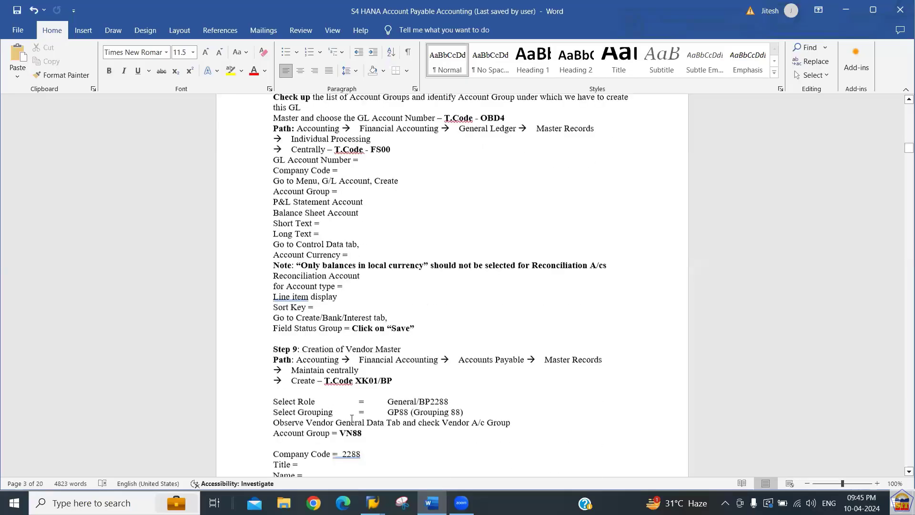
{"action": "key", "text": "Down"}
{"action": "key", "text": "Up"}
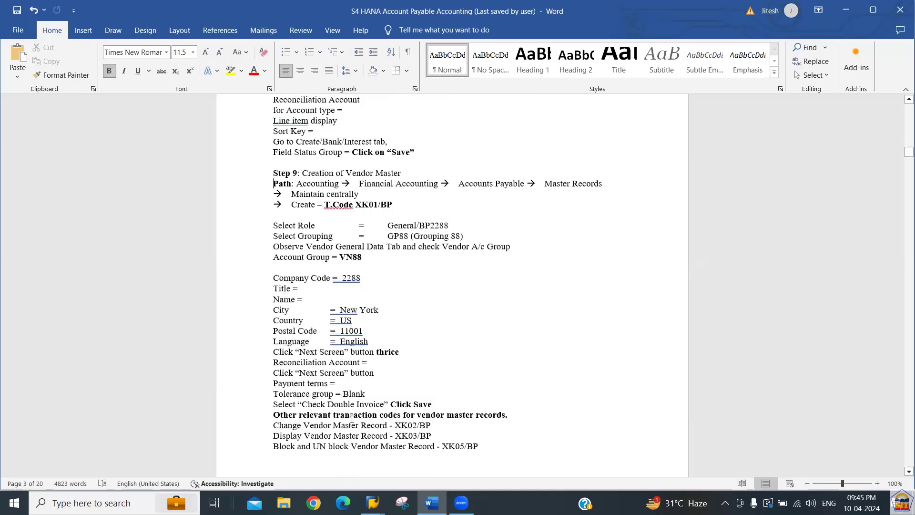
{"action": "key", "text": "Left"}
{"action": "type", "text": "/"}
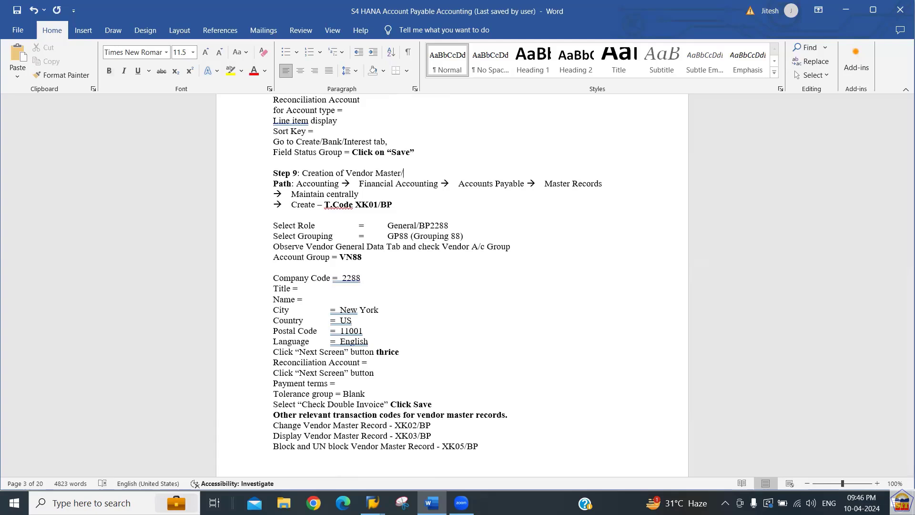
{"action": "key", "text": "Down"}
{"action": "key", "text": "Down"}
{"action": "key", "text": "Down"}
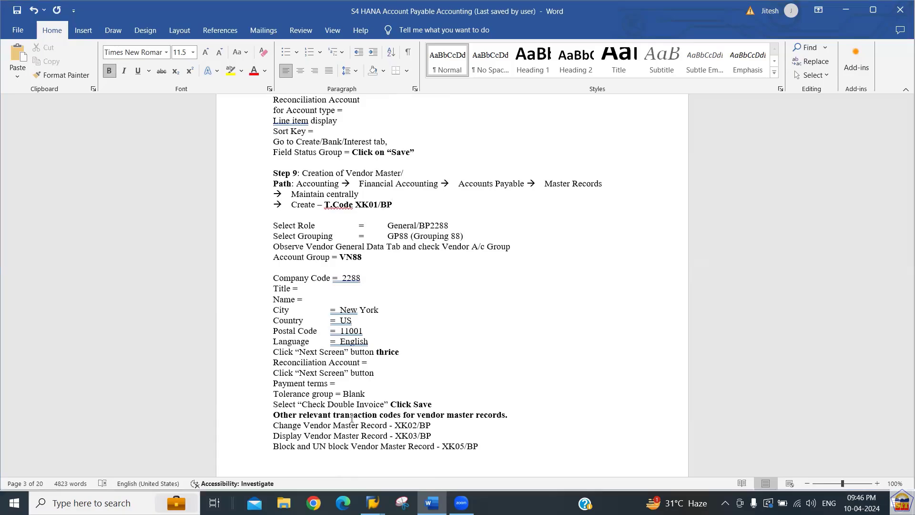
{"action": "key", "text": "alt+Tab"}
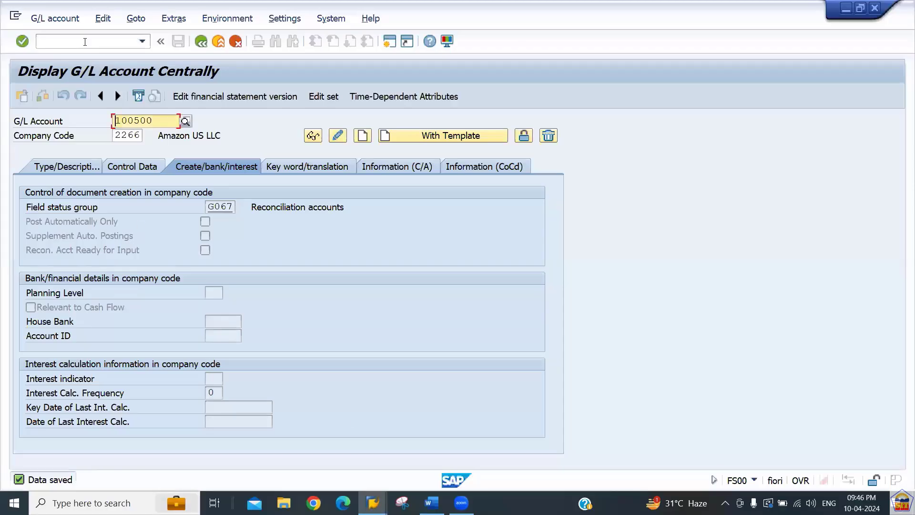
Run the BP transaction with /nbp and start creating a new organization.
{"action": "left_click", "coordinate": [84, 41]}
{"action": "type", "text": "/nbp"}
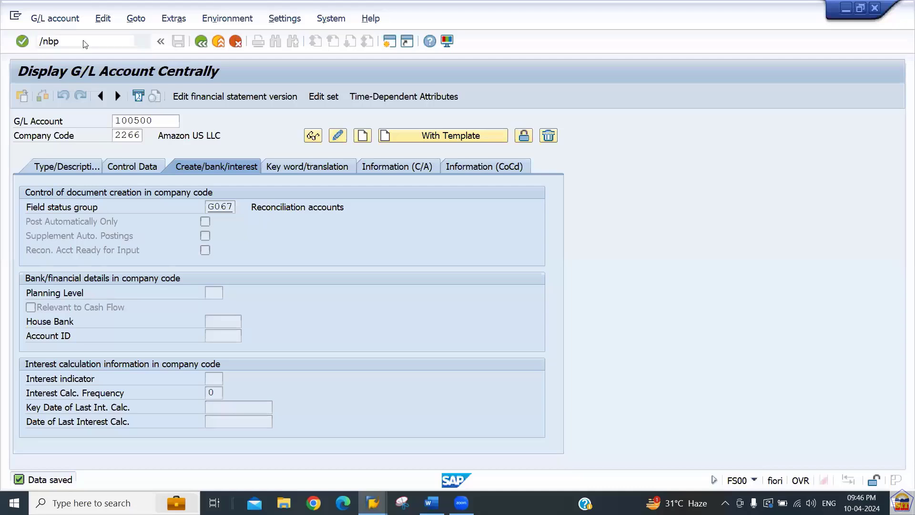
{"action": "key", "text": "Return"}
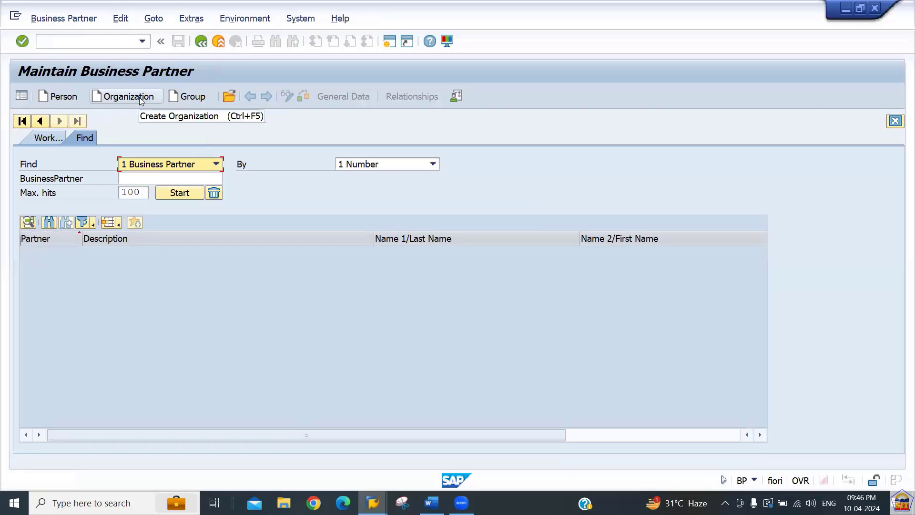
{"action": "left_click", "coordinate": [139, 97]}
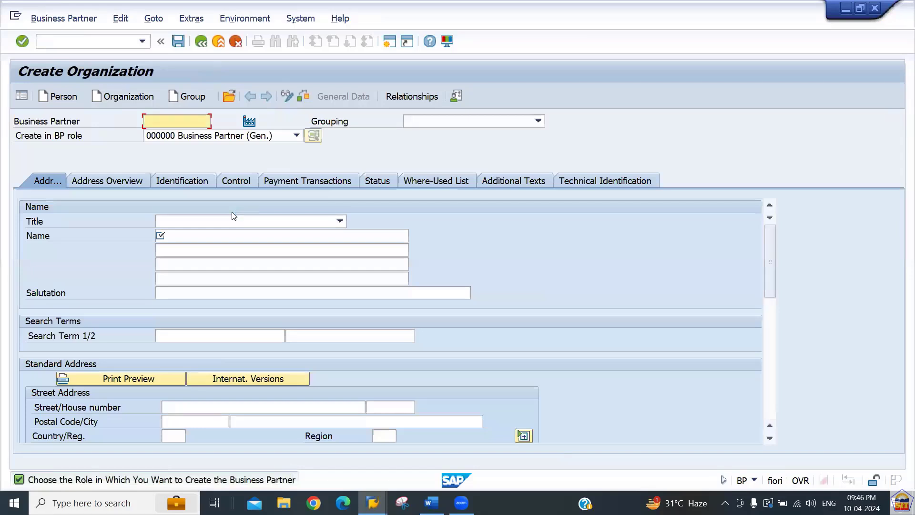
Check the BP role list and keep 000000 Business Partner (Gen.).
{"action": "left_click", "coordinate": [161, 127]}
{"action": "left_click", "coordinate": [265, 137]}
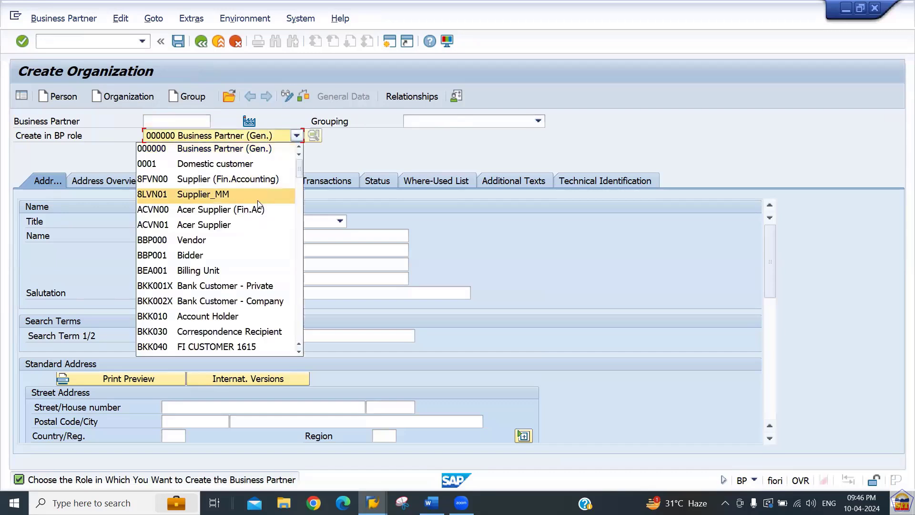
{"action": "key", "text": "Down"}
{"action": "key", "text": "Down"}
{"action": "key", "text": "Down"}
{"action": "key", "text": "Down"}
{"action": "key", "text": "Down"}
{"action": "key", "text": "Down"}
{"action": "key", "text": "Down"}
{"action": "key", "text": "Down"}
{"action": "key", "text": "Down"}
{"action": "key", "text": "Down"}
{"action": "key", "text": "Down"}
{"action": "key", "text": "Down"}
{"action": "key", "text": "Down"}
{"action": "key", "text": "Down"}
{"action": "key", "text": "Down"}
{"action": "key", "text": "Down"}
{"action": "key", "text": "Down"}
{"action": "key", "text": "Down"}
{"action": "key", "text": "Down"}
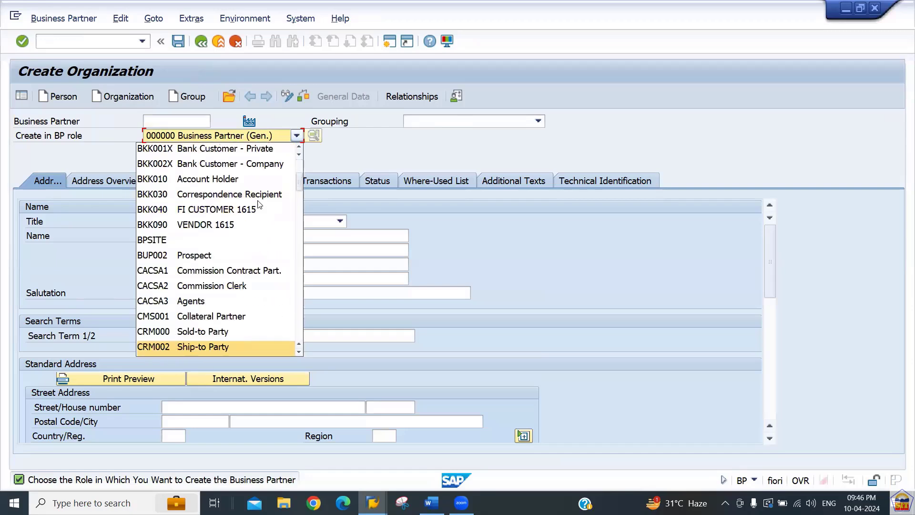
{"action": "key", "text": "Up"}
{"action": "key", "text": "Up"}
{"action": "key", "text": "Up"}
{"action": "key", "text": "Up"}
{"action": "key", "text": "Up"}
{"action": "key", "text": "Up"}
{"action": "key", "text": "Up"}
{"action": "key", "text": "Up"}
{"action": "key", "text": "Up"}
{"action": "key", "text": "Up"}
{"action": "key", "text": "Up"}
{"action": "key", "text": "Up"}
{"action": "key", "text": "Up"}
{"action": "key", "text": "Up"}
{"action": "key", "text": "Up"}
{"action": "key", "text": "Up"}
{"action": "key", "text": "Up"}
{"action": "key", "text": "Up"}
{"action": "key", "text": "Up"}
{"action": "key", "text": "Up"}
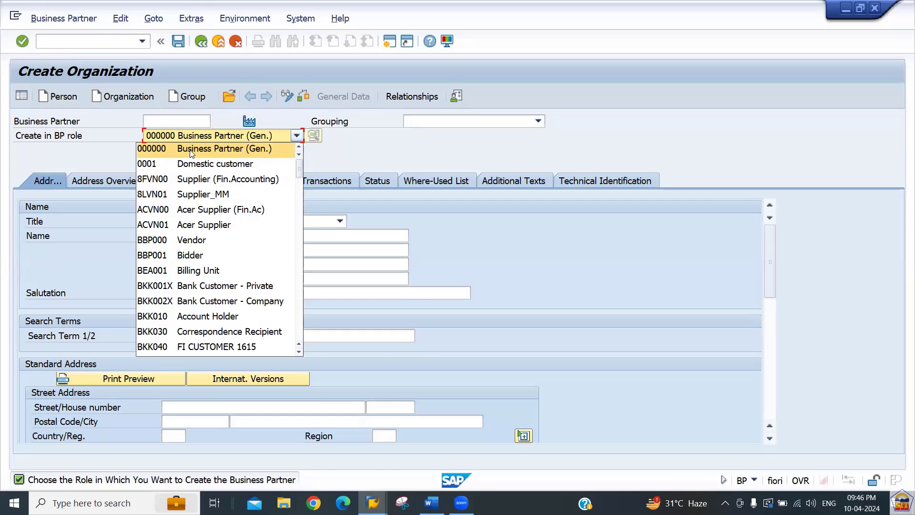
{"action": "left_click", "coordinate": [252, 154]}
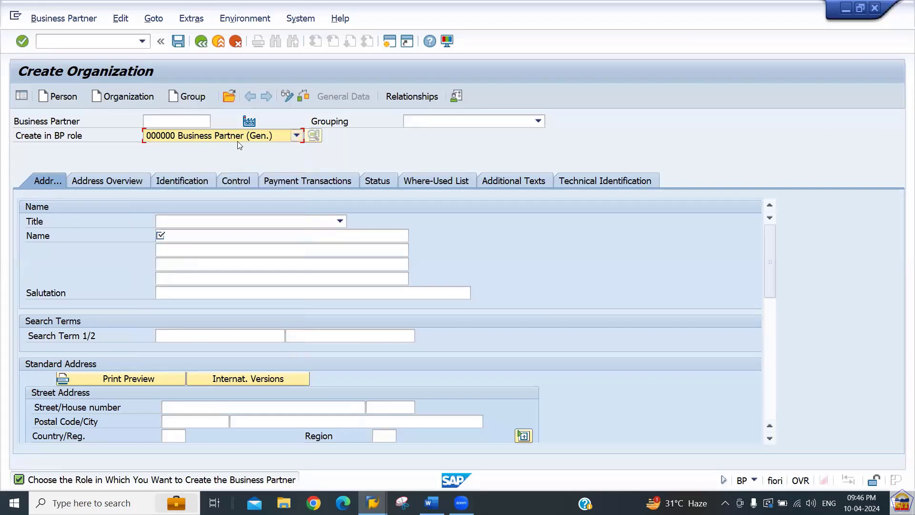
{"action": "left_click", "coordinate": [262, 138]}
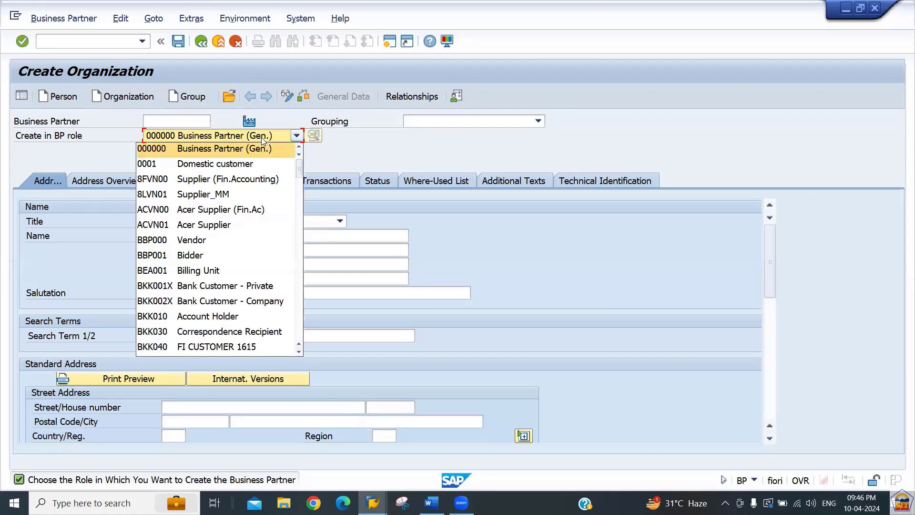
{"action": "left_click", "coordinate": [262, 138]}
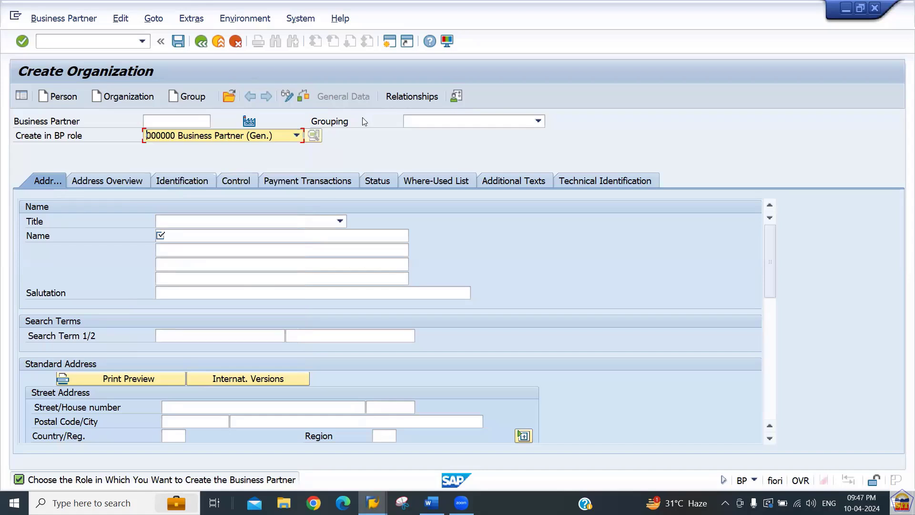
Set the business partner grouping to BP66.
{"action": "left_click", "coordinate": [444, 127]}
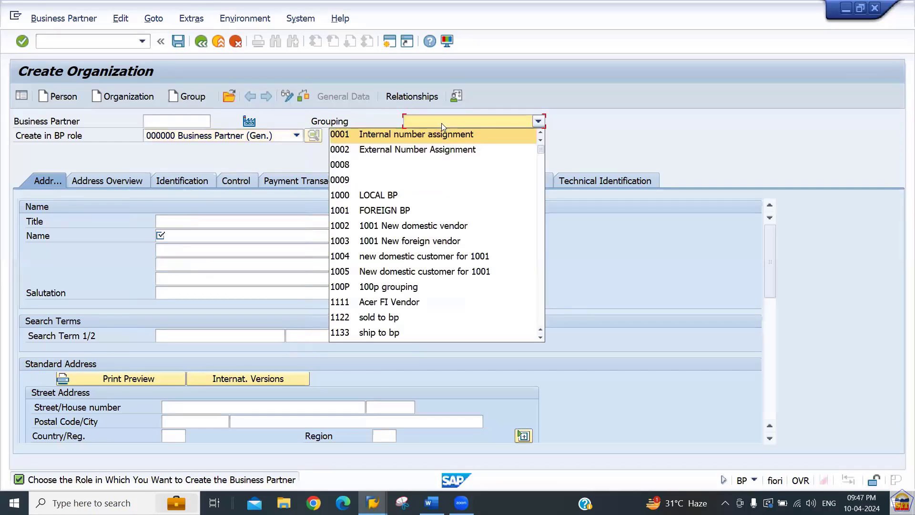
{"action": "key", "text": "Down"}
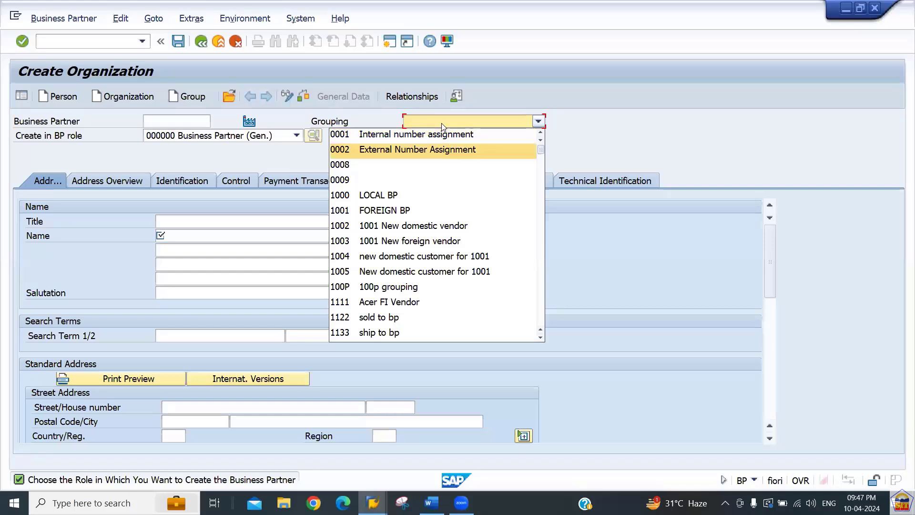
{"action": "key", "text": "b"}
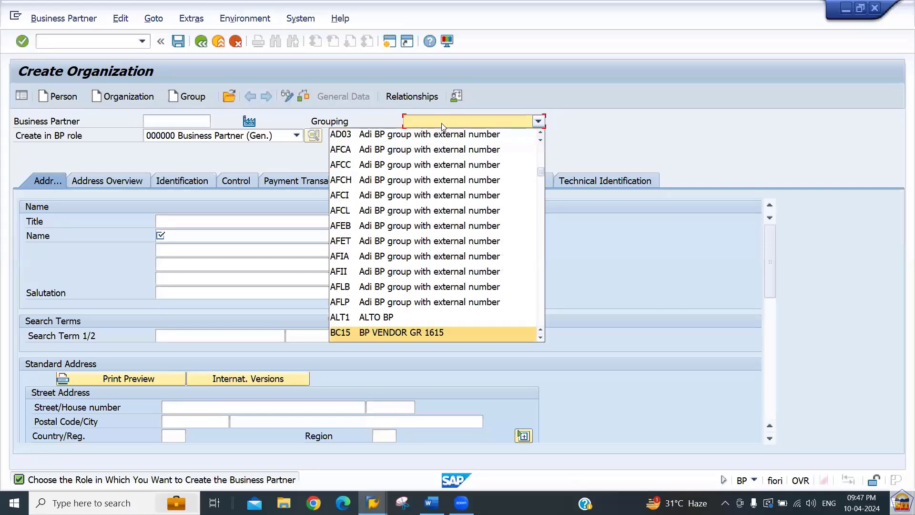
{"action": "key", "text": "Down"}
{"action": "key", "text": "Down"}
{"action": "key", "text": "Down"}
{"action": "key", "text": "Down"}
{"action": "key", "text": "Down"}
{"action": "key", "text": "Down"}
{"action": "key", "text": "Down"}
{"action": "key", "text": "Down"}
{"action": "key", "text": "Down"}
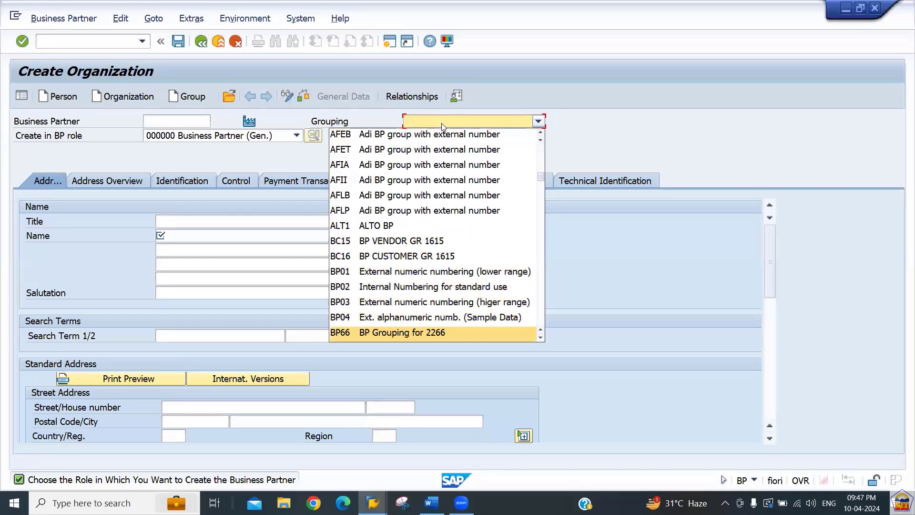
{"action": "key", "text": "Up"}
{"action": "key", "text": "Up"}
{"action": "key", "text": "Up"}
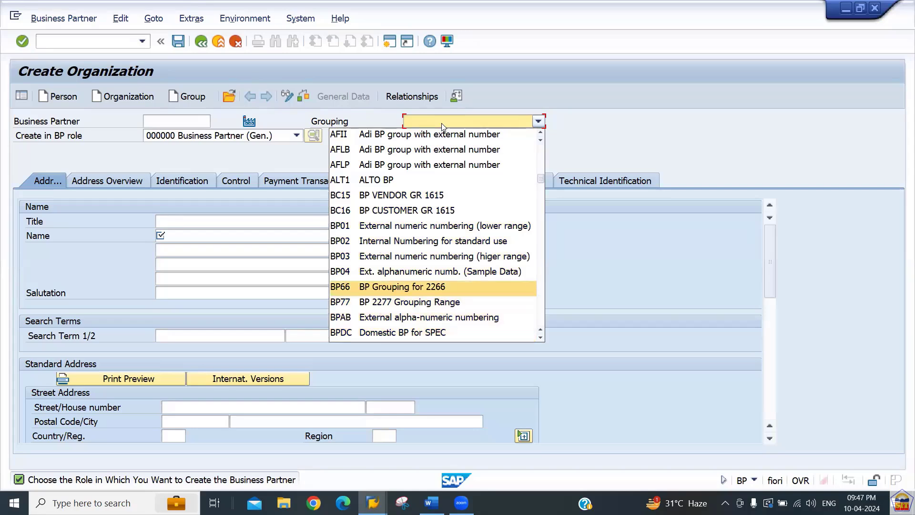
{"action": "key", "text": "Return"}
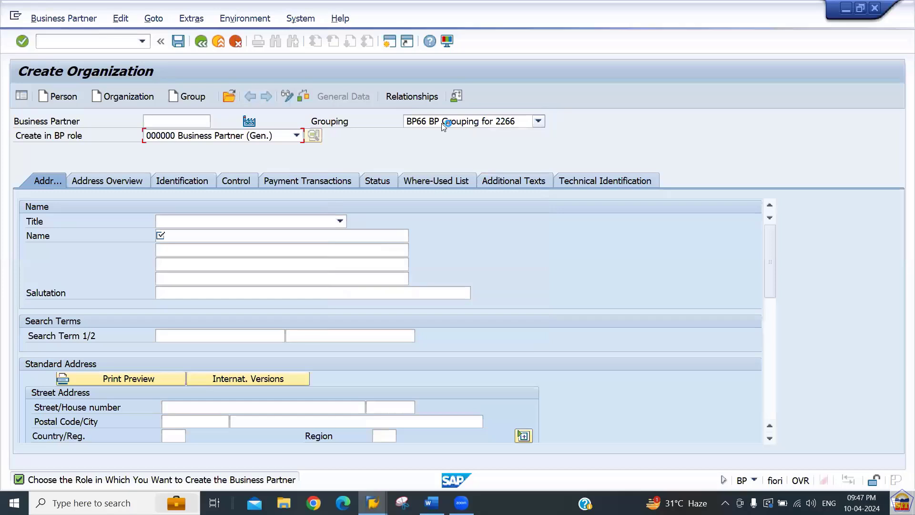
{"action": "left_click", "coordinate": [182, 124]}
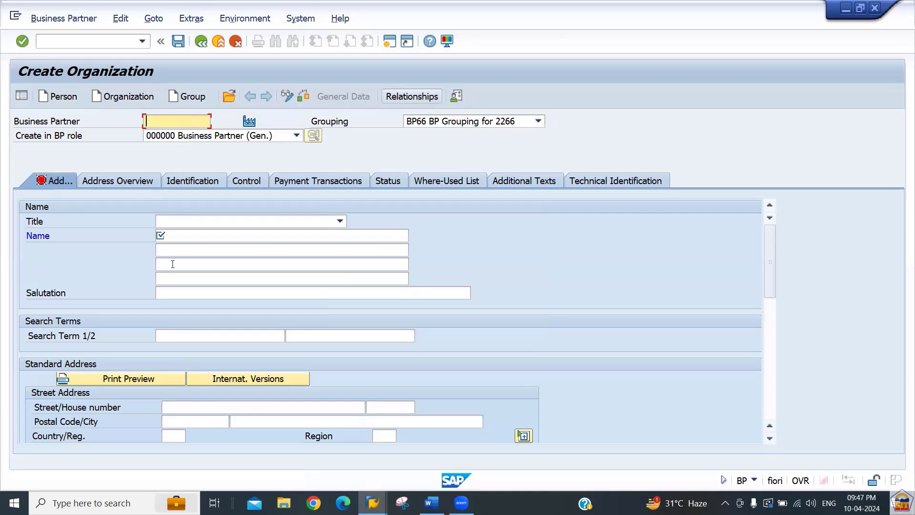
{"action": "left_click", "coordinate": [195, 235]}
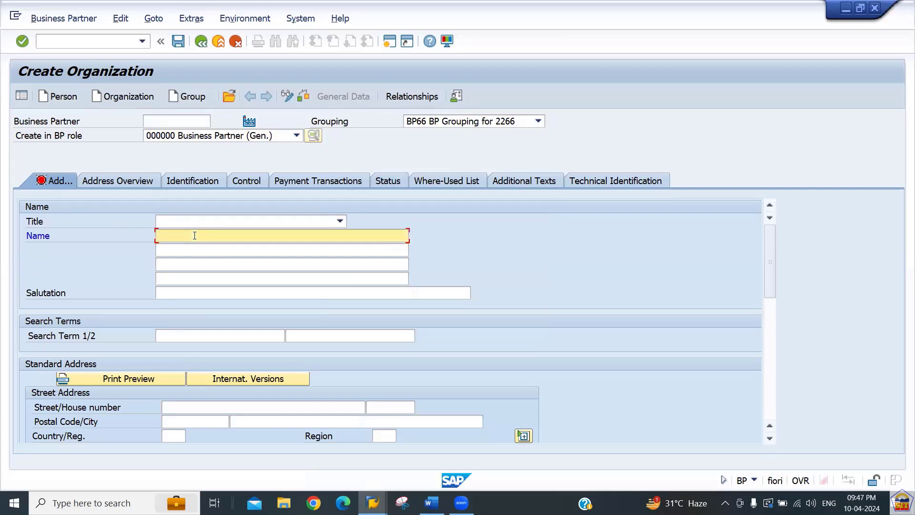
{"action": "type", "text": "Hitachi Air Conditioners LLC"}
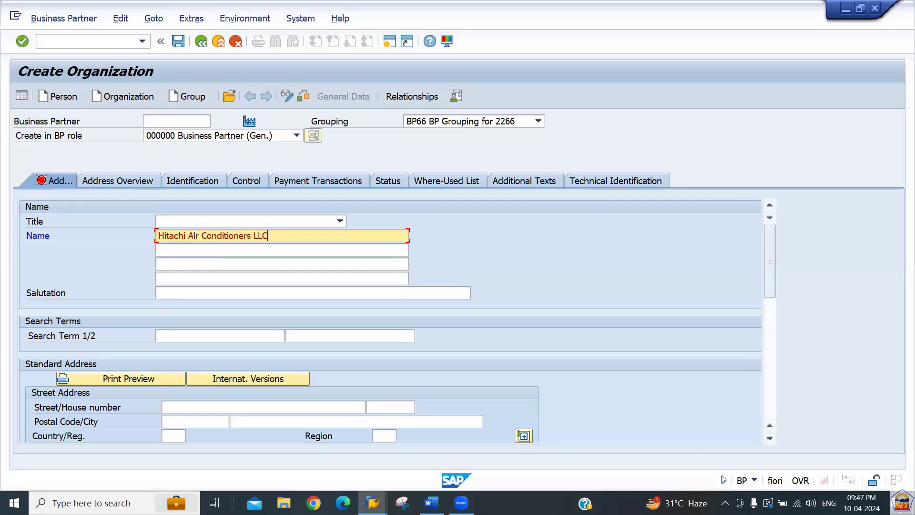
{"action": "key", "text": "Tab"}
{"action": "key", "text": "Tab"}
{"action": "key", "text": "Tab"}
{"action": "key", "text": "Tab"}
{"action": "key", "text": "Tab"}
{"action": "key", "text": "Tab"}
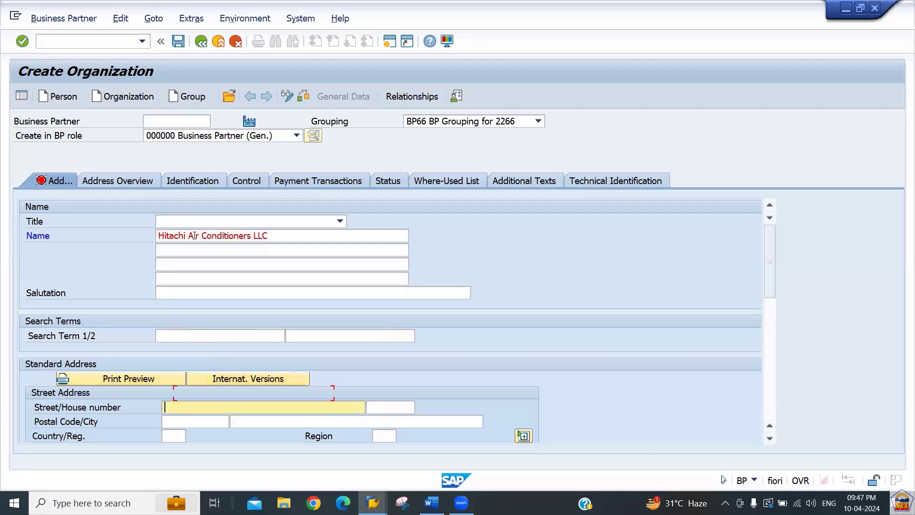
{"action": "key", "text": "Tab"}
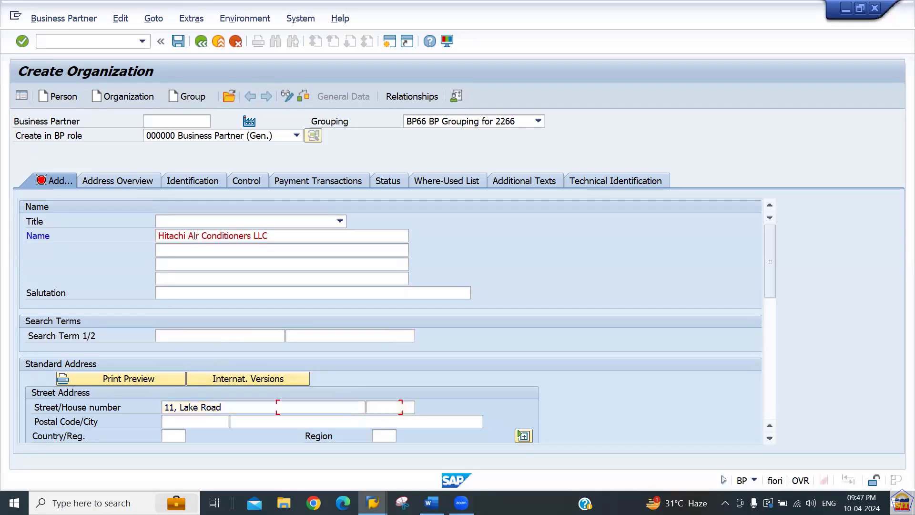
{"action": "key", "text": "Tab"}
{"action": "key", "text": "Tab"}
{"action": "key", "text": "shift+Tab"}
{"action": "type", "text": "22"}
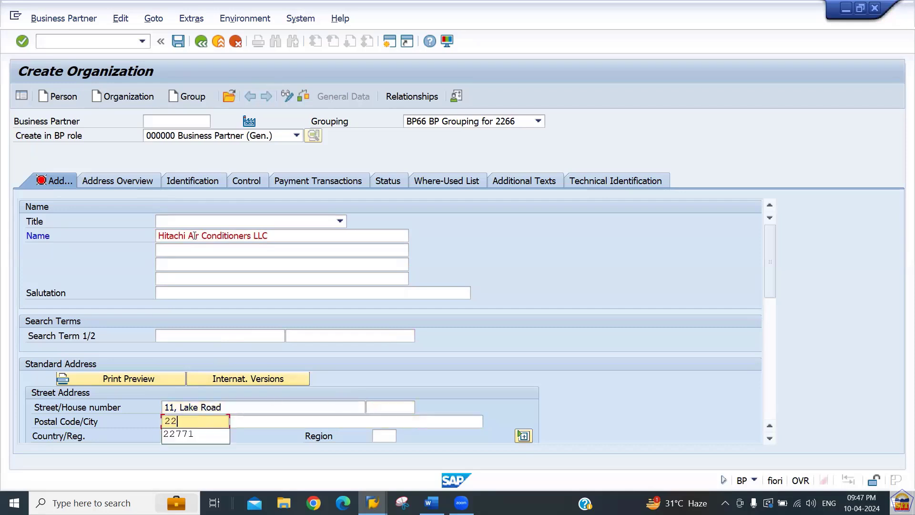
{"action": "type", "text": "661"}
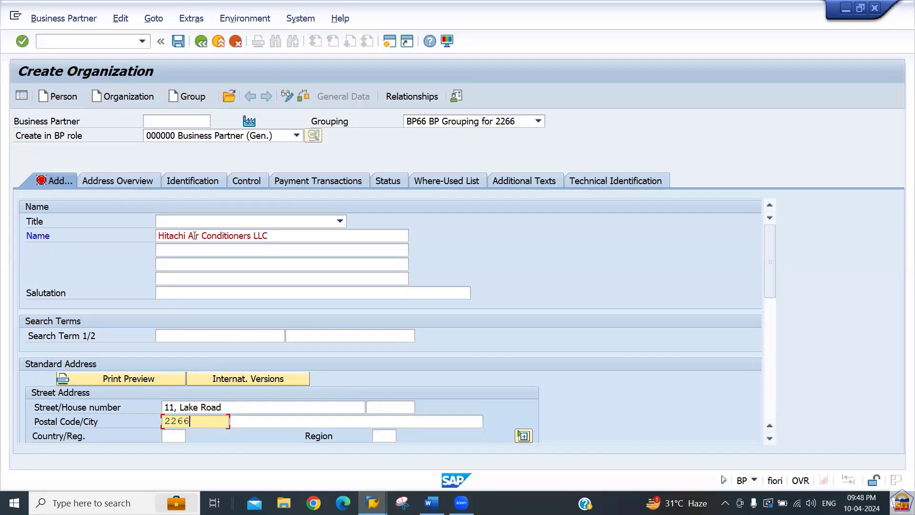
{"action": "key", "text": "Tab"}
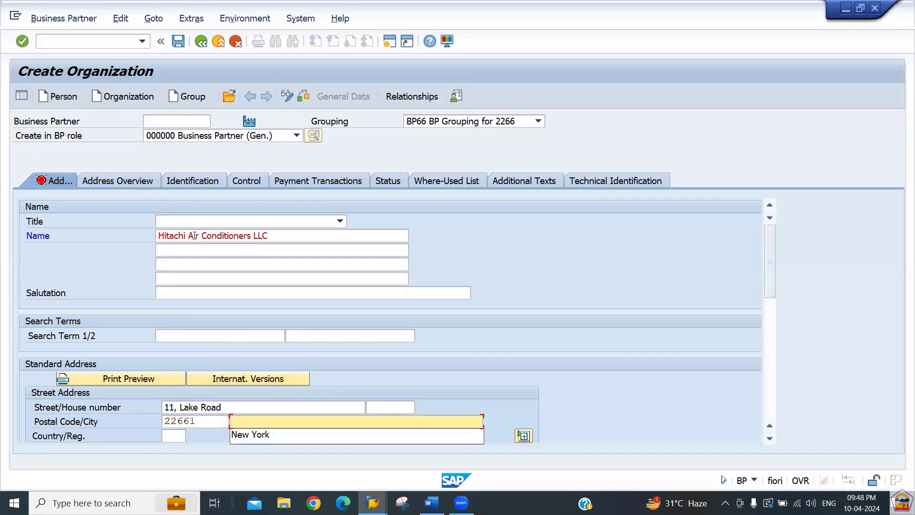
{"action": "key", "text": "Down"}
{"action": "key", "text": "Tab"}
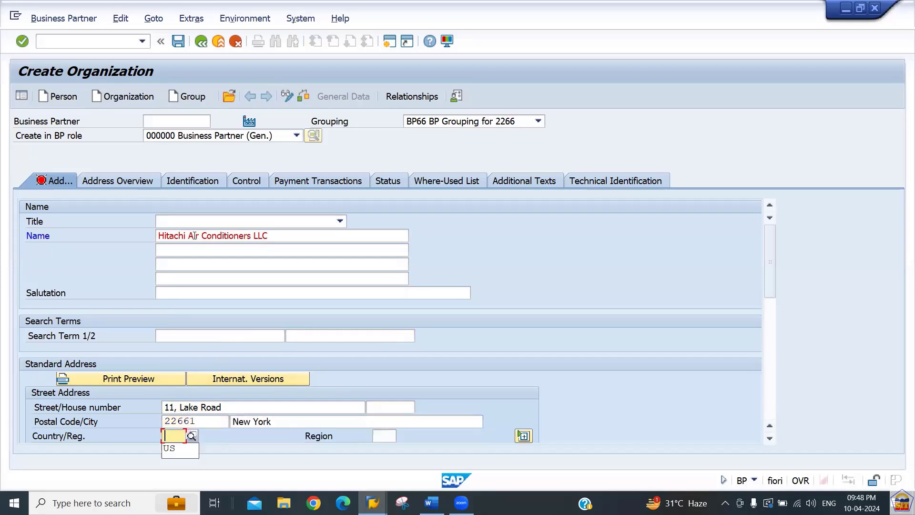
{"action": "key", "text": "Down"}
{"action": "key", "text": "Tab"}
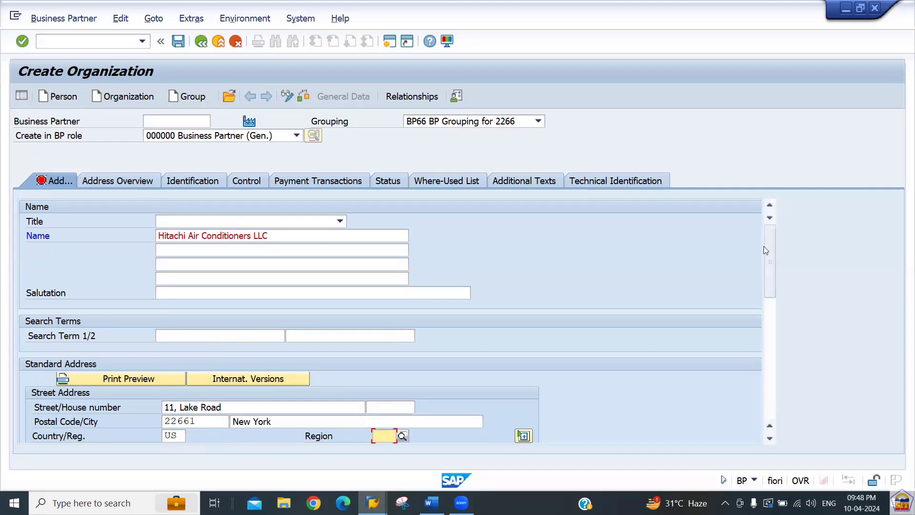
Set the correspondence language to English.
{"action": "left_click_drag", "start_coordinate": [770, 247], "coordinate": [779, 316]}
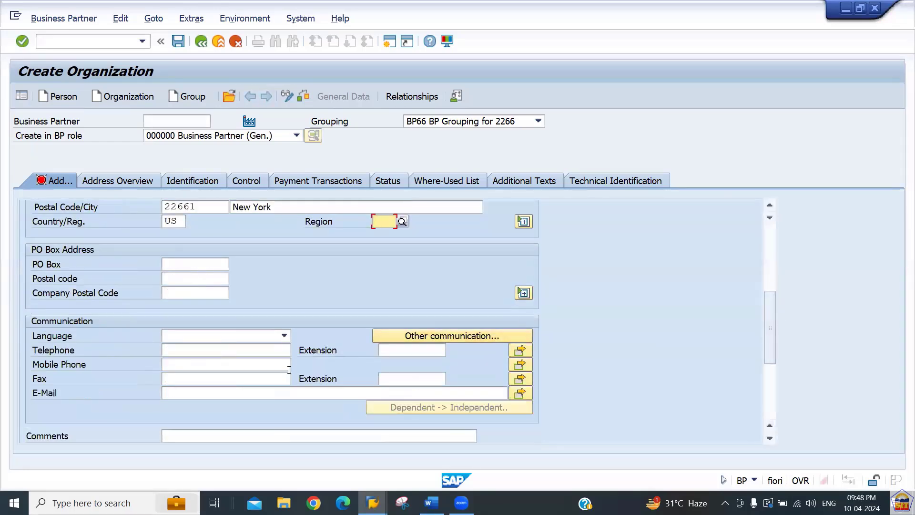
{"action": "left_click", "coordinate": [192, 334]}
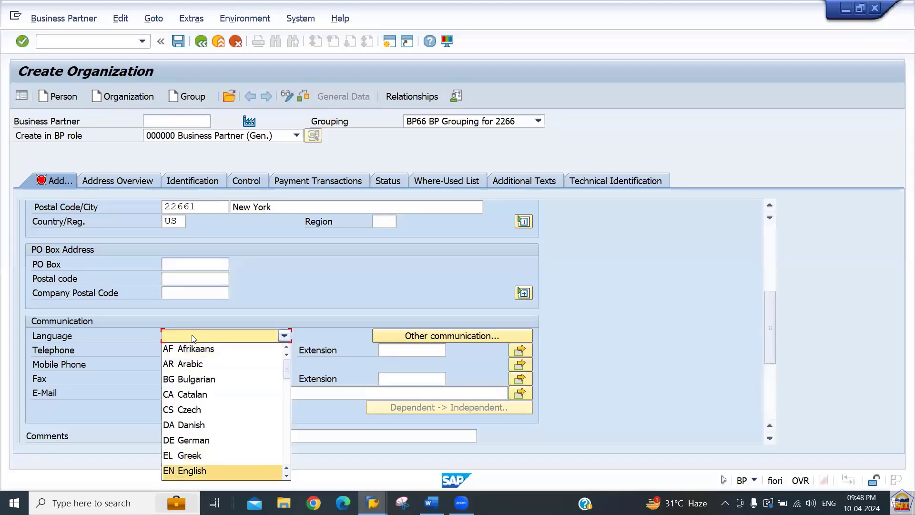
{"action": "left_click", "coordinate": [202, 471]}
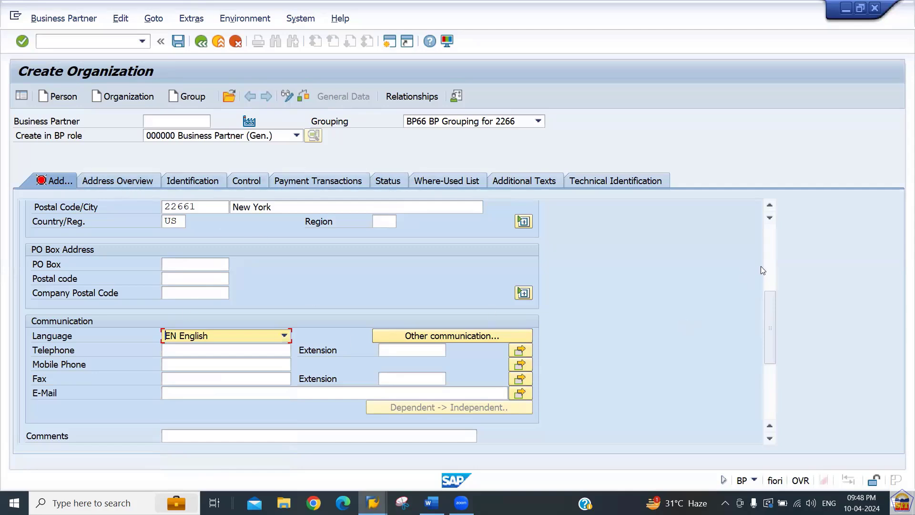
{"action": "left_click", "coordinate": [772, 232]}
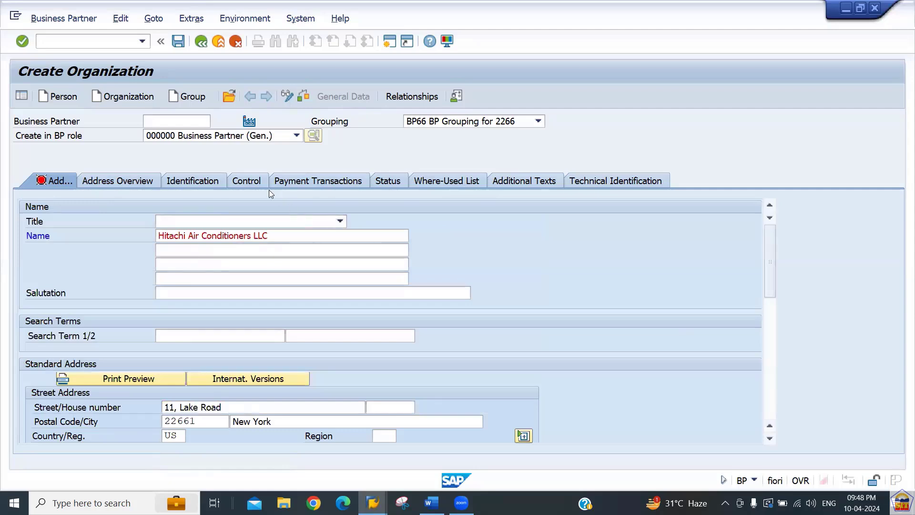
{"action": "scroll", "coordinate": [269, 190], "scroll_direction": "down", "scroll_amount": 3}
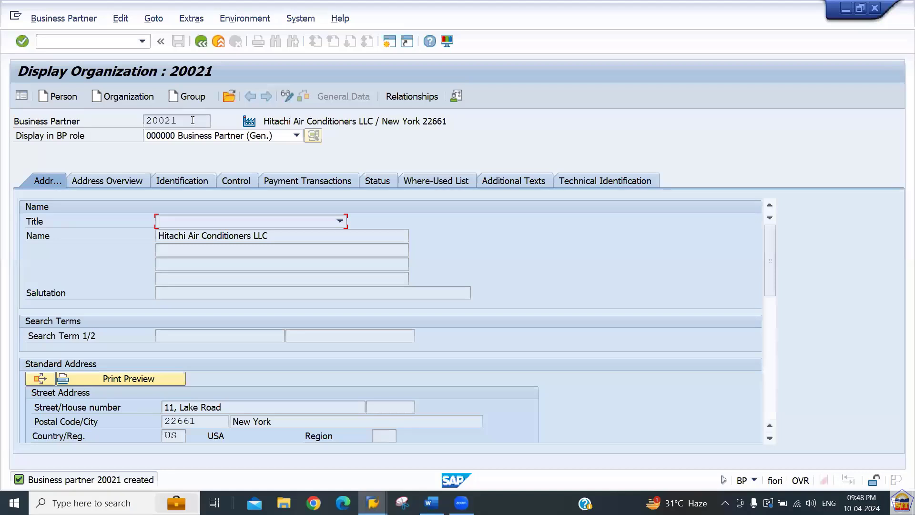
Select the newly assigned partner number 20021, leaving the BP role unchanged.
{"action": "left_click_drag", "start_coordinate": [192, 120], "coordinate": [119, 122]}
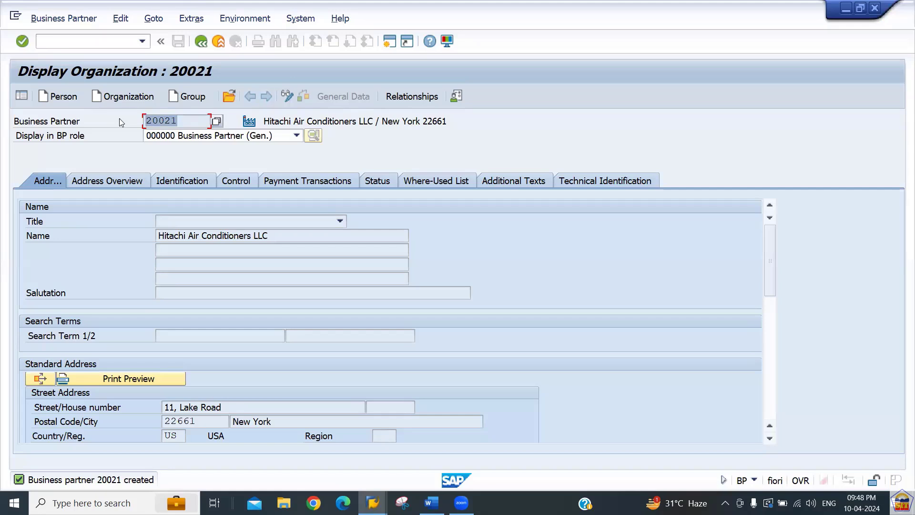
{"action": "left_click_drag", "start_coordinate": [151, 121], "coordinate": [203, 128]}
{"action": "left_click_drag", "start_coordinate": [183, 118], "coordinate": [145, 119]}
{"action": "left_click", "coordinate": [221, 137]}
{"action": "left_click", "coordinate": [221, 136]}
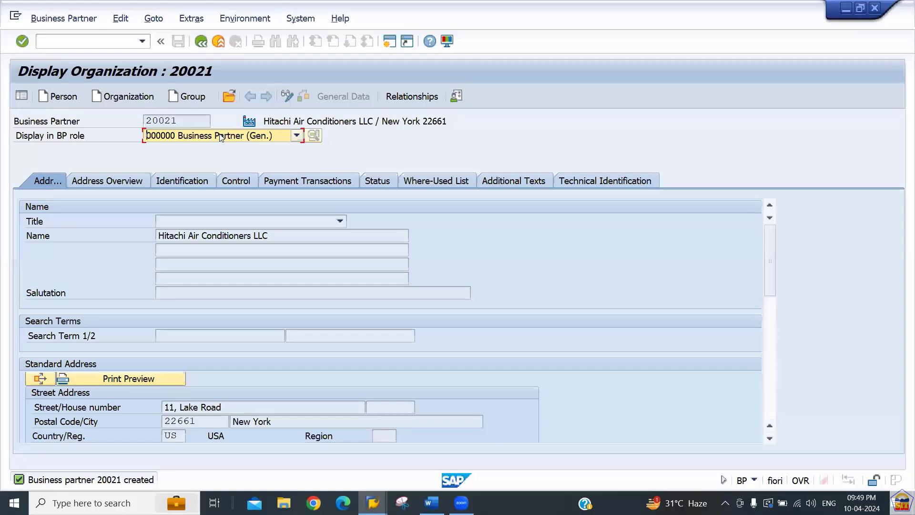
{"action": "key", "text": "alt+Tab"}
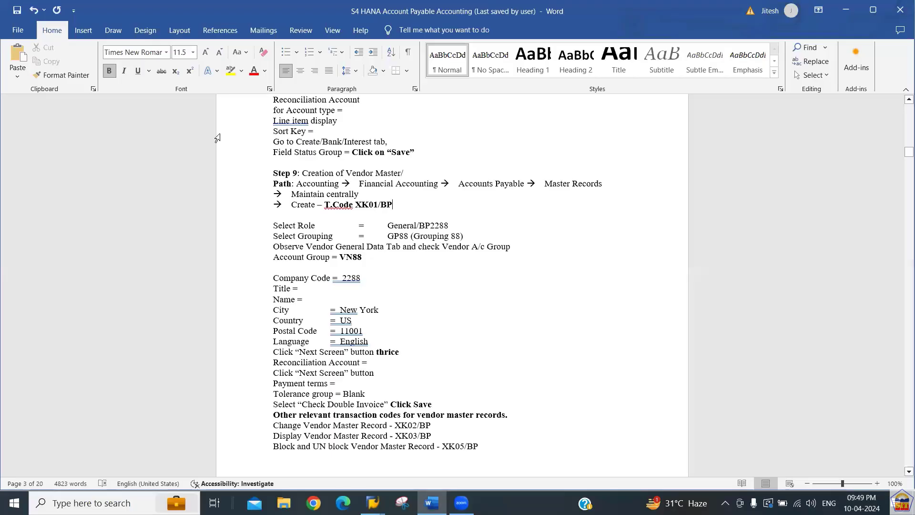
{"action": "scroll", "coordinate": [218, 138], "scroll_direction": "up", "scroll_amount": 20}
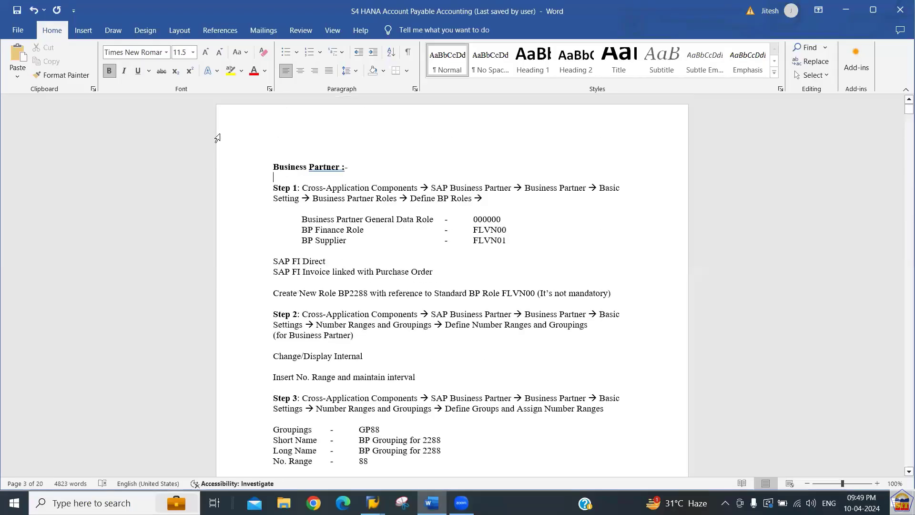
{"action": "key", "text": "Down"}
{"action": "key", "text": "Down"}
{"action": "key", "text": "Down"}
{"action": "key", "text": "Down"}
{"action": "key", "text": "Down"}
{"action": "key", "text": "shift+Down"}
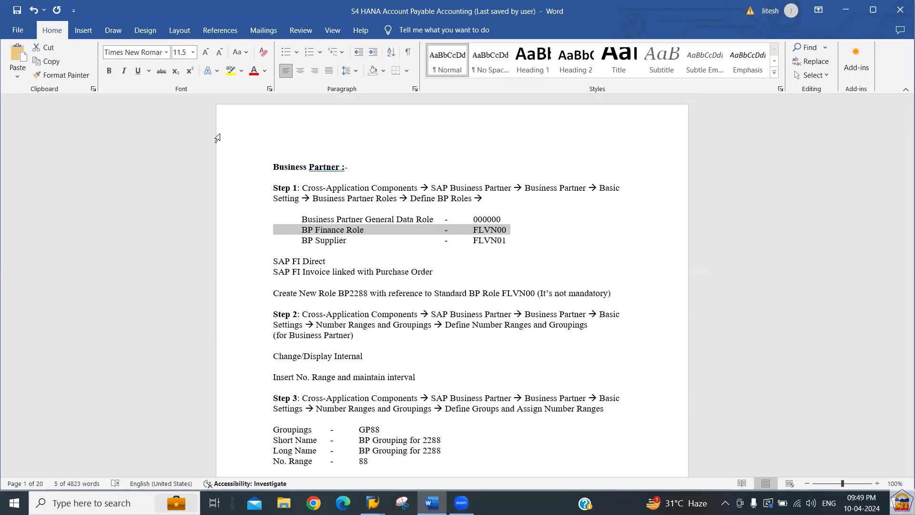
Switch partner 20021 to change mode via Business Partner > Display <-> Change.
{"action": "key", "text": "alt+Tab"}
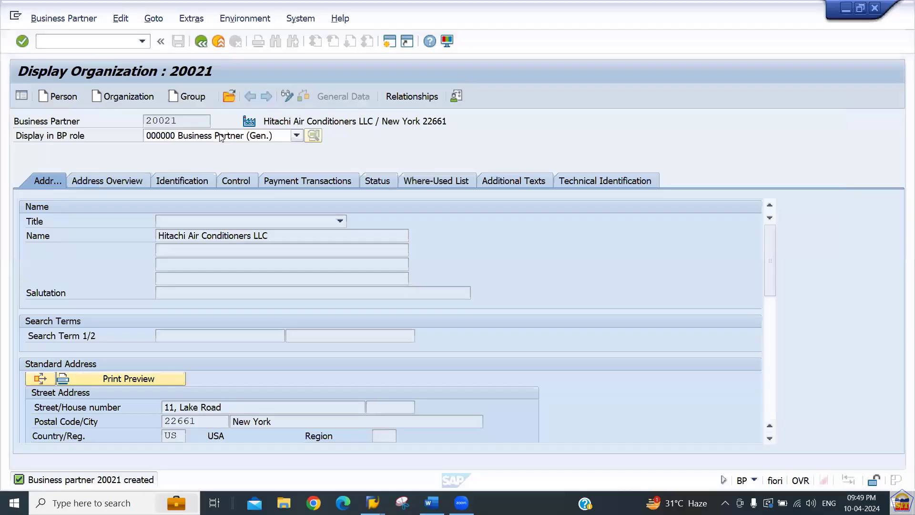
{"action": "left_click", "coordinate": [222, 138]}
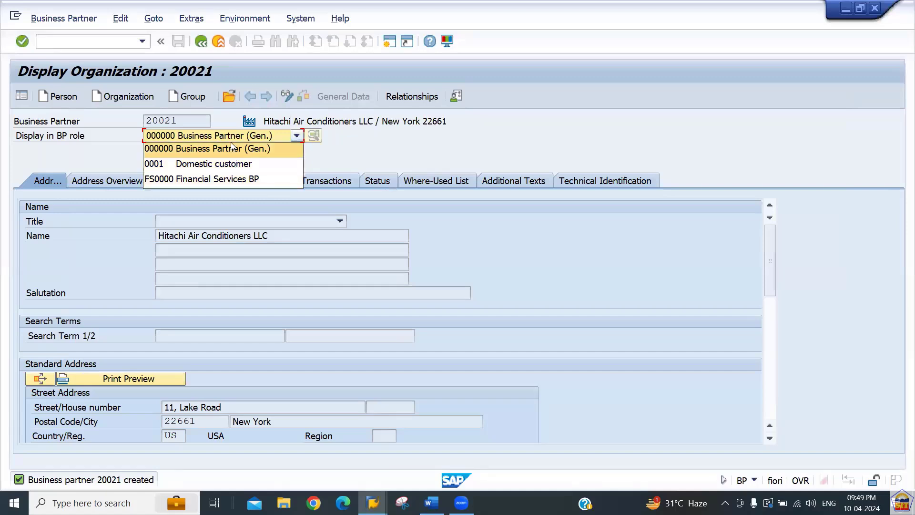
{"action": "left_click", "coordinate": [366, 158]}
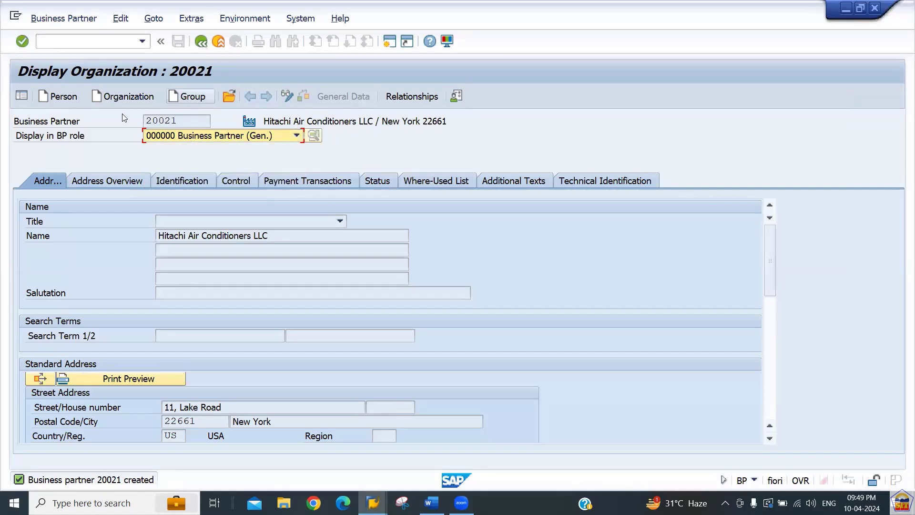
{"action": "left_click", "coordinate": [52, 19]}
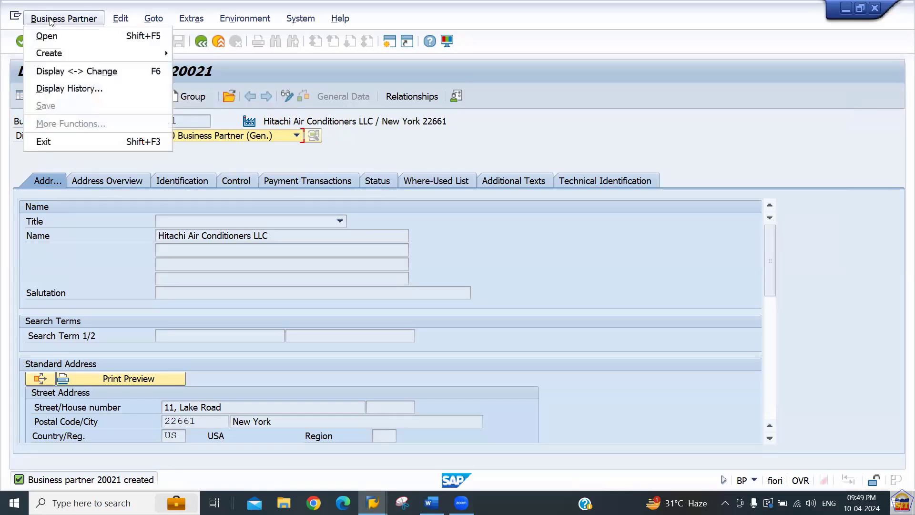
{"action": "left_click", "coordinate": [57, 72]}
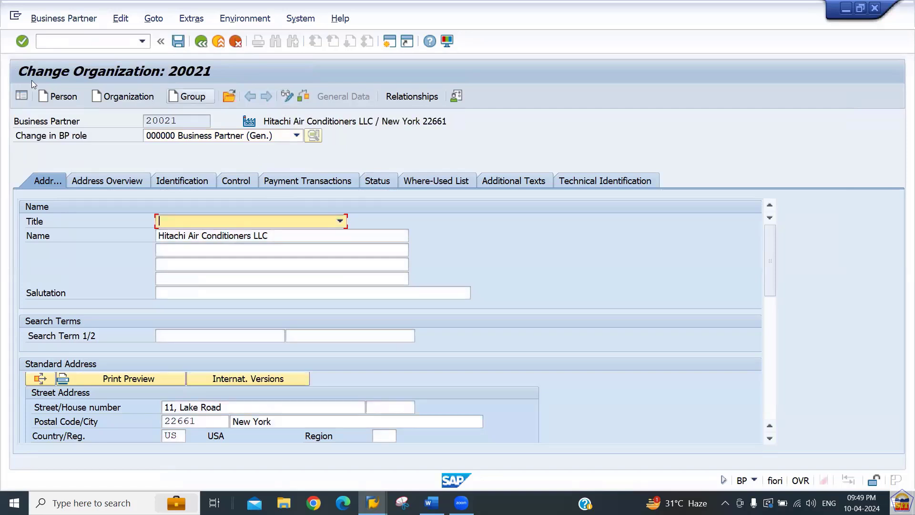
Assign the FLVN00 Supplier (Fin.Accounting) role to partner 20021.
{"action": "left_click", "coordinate": [199, 138]}
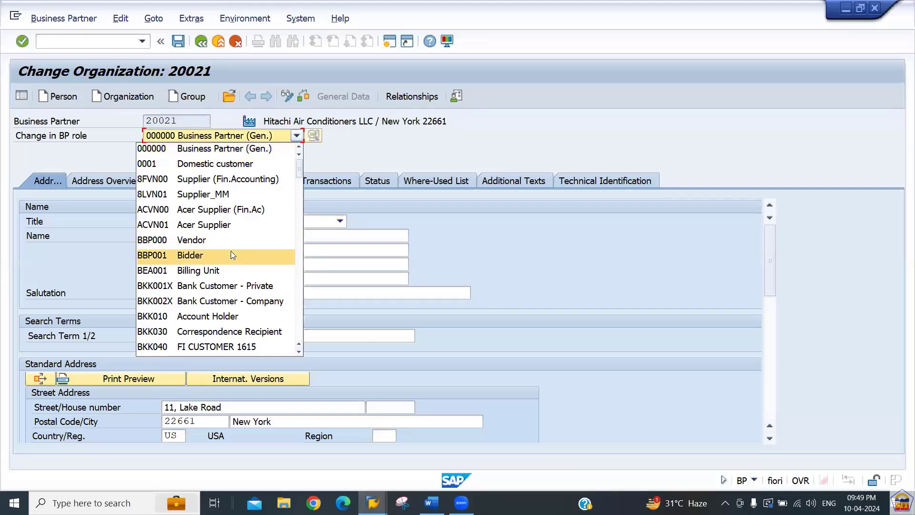
{"action": "key", "text": "f"}
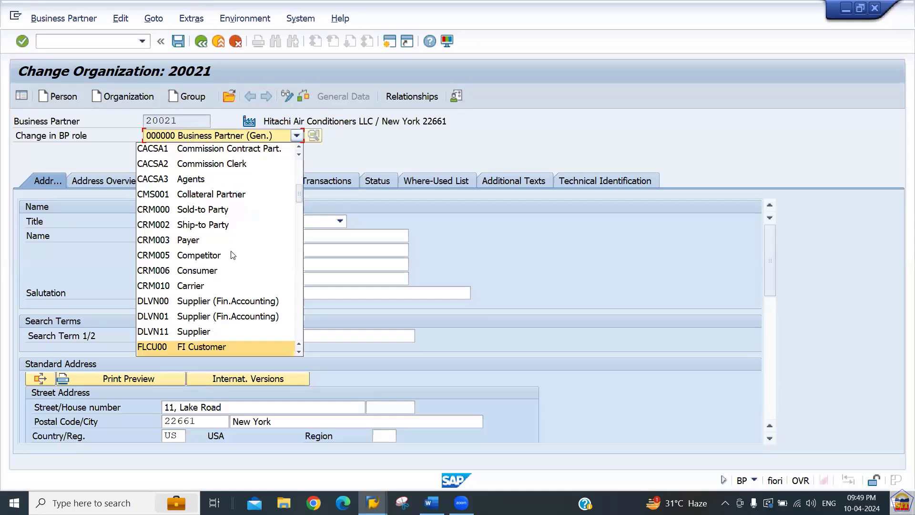
{"action": "key", "text": "Down"}
{"action": "key", "text": "Down"}
{"action": "key", "text": "Down"}
{"action": "key", "text": "Down"}
{"action": "key", "text": "Down"}
{"action": "key", "text": "Up"}
{"action": "key", "text": "Up"}
{"action": "key", "text": "Up"}
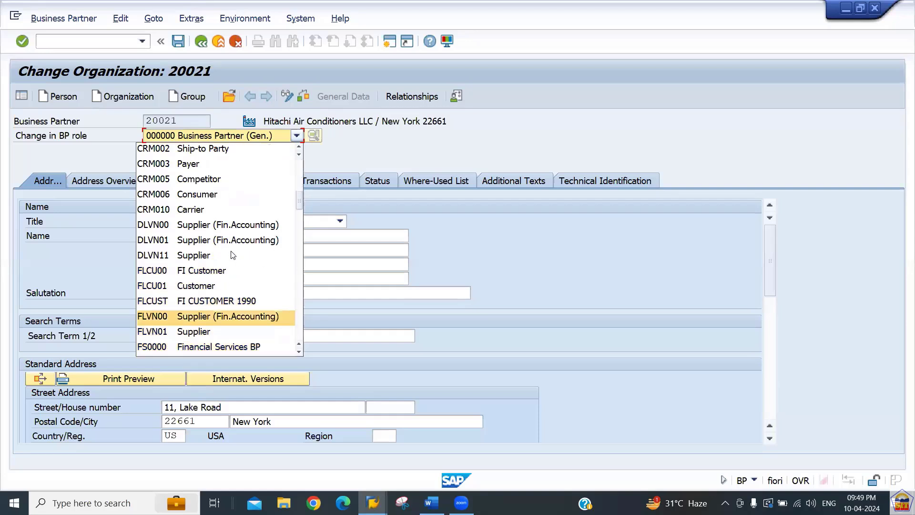
{"action": "key", "text": "Down"}
{"action": "left_click", "coordinate": [232, 318]}
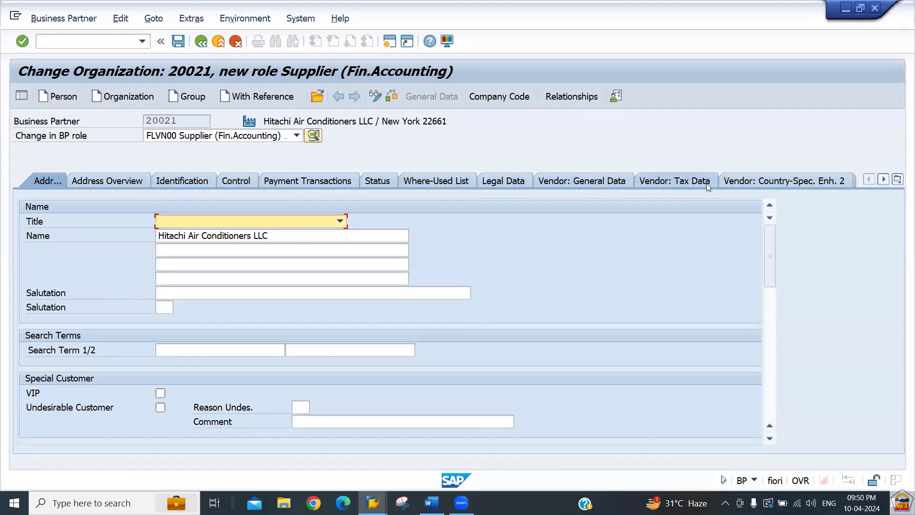
Show the supplier's company code data and review the Customer and internally assigned Supplier fields.
{"action": "left_click", "coordinate": [501, 98]}
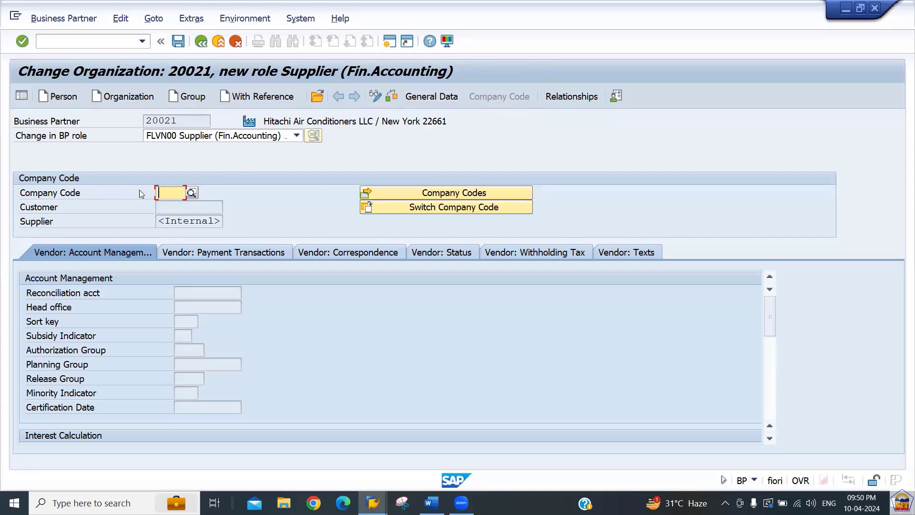
{"action": "left_click", "coordinate": [162, 209]}
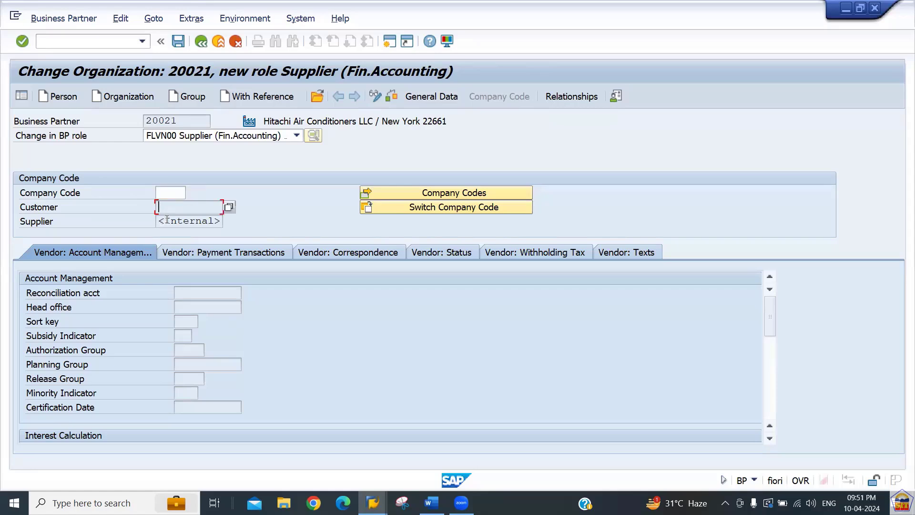
{"action": "left_click", "coordinate": [166, 221]}
{"action": "left_click_drag", "start_coordinate": [159, 220], "coordinate": [223, 221]}
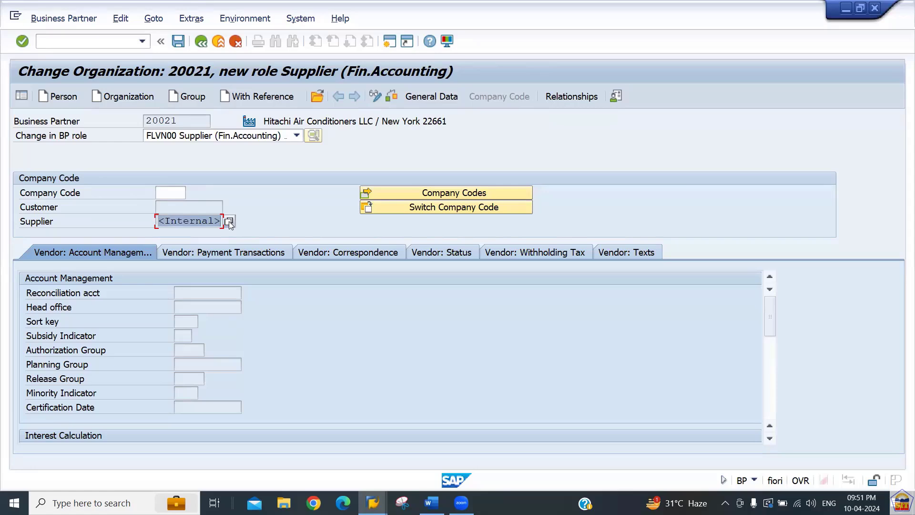
{"action": "left_click", "coordinate": [203, 223]}
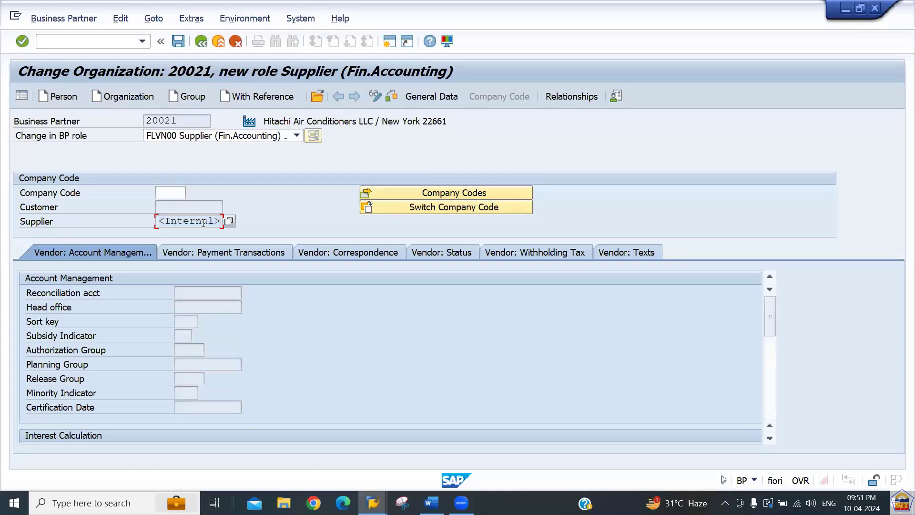
{"action": "left_click", "coordinate": [182, 207]}
{"action": "left_click", "coordinate": [184, 221]}
{"action": "left_click", "coordinate": [182, 210]}
{"action": "left_click_drag", "start_coordinate": [181, 121], "coordinate": [144, 120]}
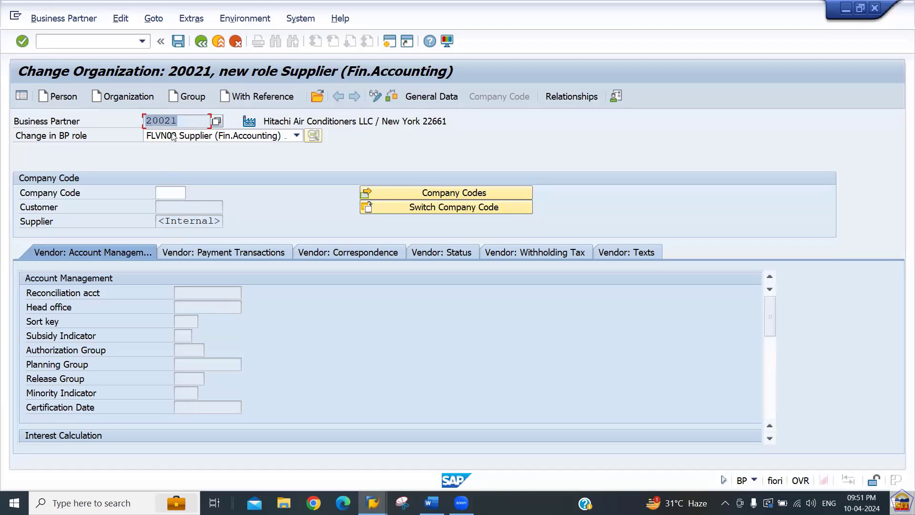
Enter company code 2266 from the suggested list.
{"action": "left_click", "coordinate": [176, 191]}
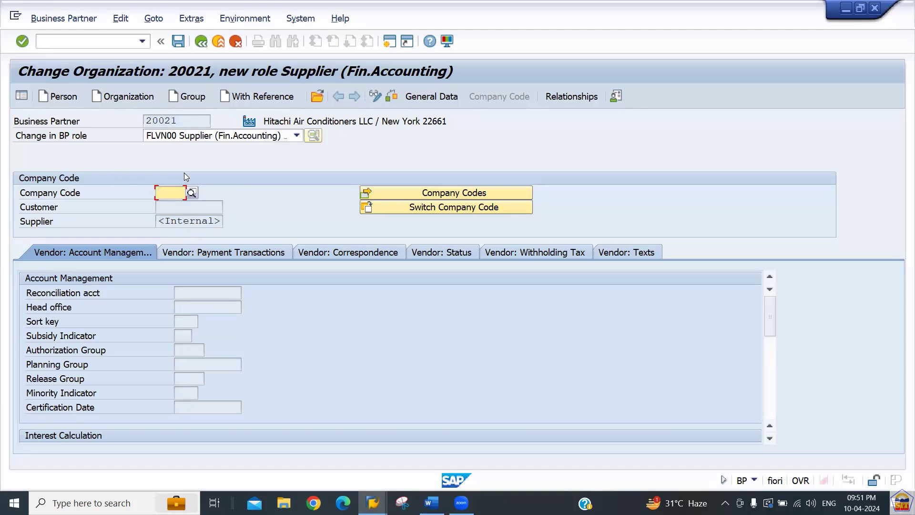
{"action": "type", "text": "2266"}
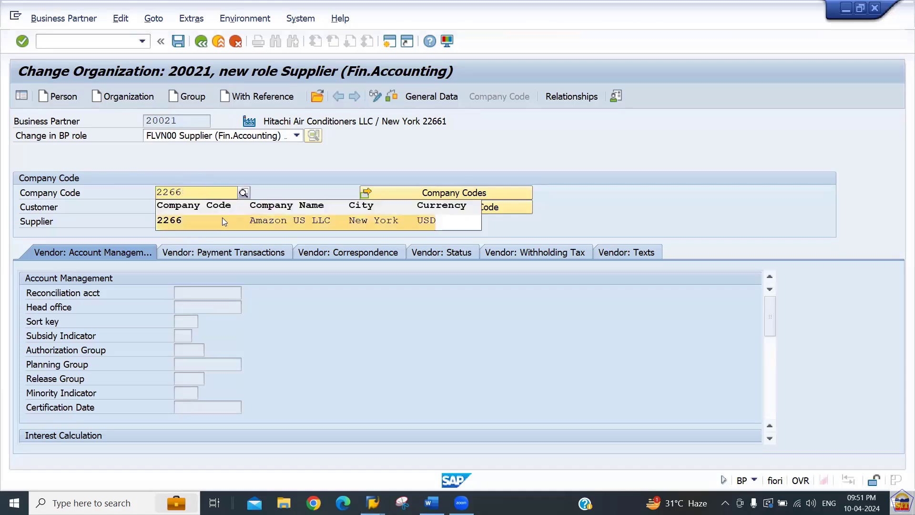
{"action": "left_click", "coordinate": [222, 217]}
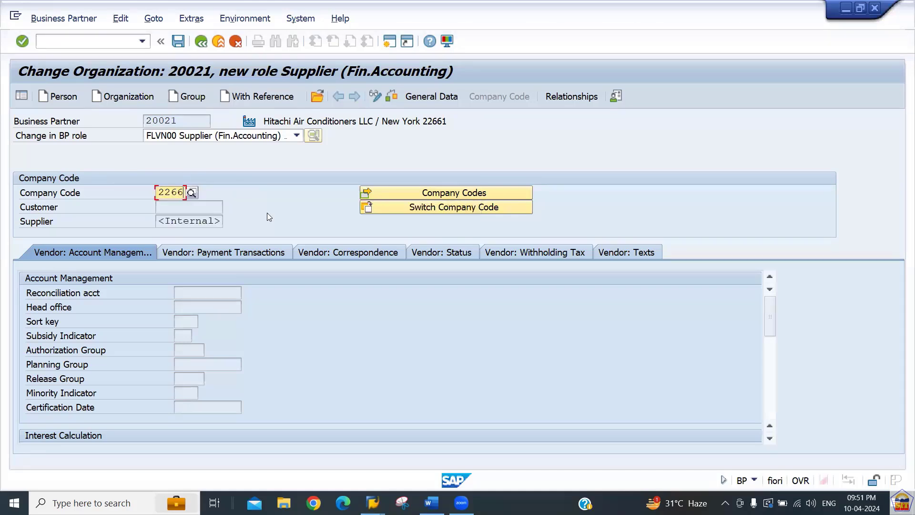
Add company code 2277 Amazon US LLC with Supplier ticked and adopt it.
{"action": "left_click", "coordinate": [408, 193]}
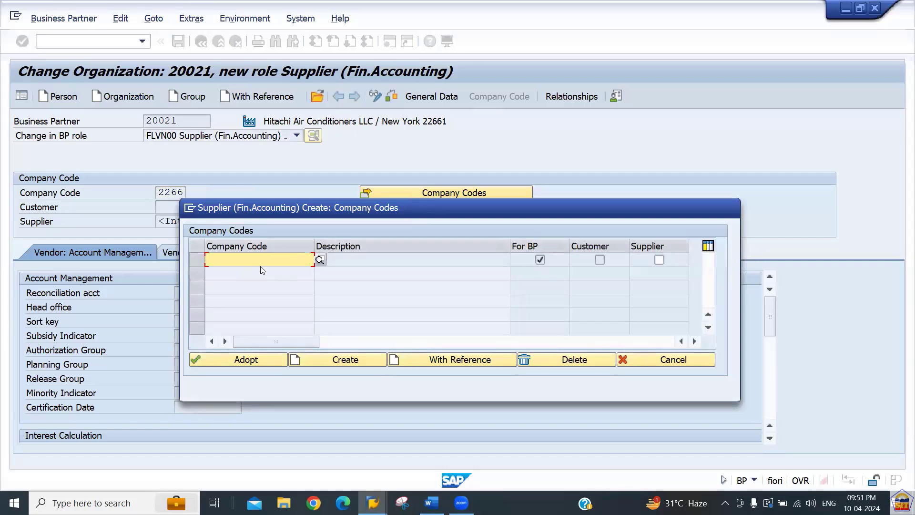
{"action": "type", "text": "2277"}
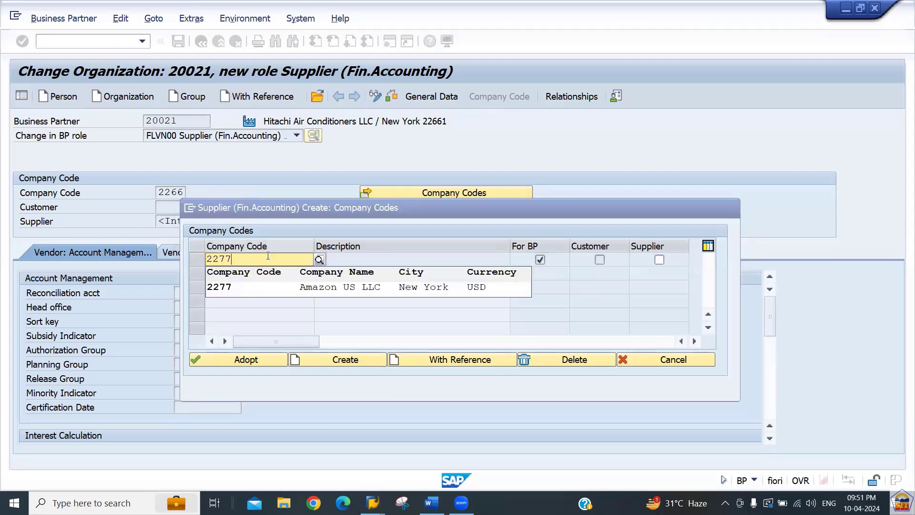
{"action": "left_click", "coordinate": [295, 288]}
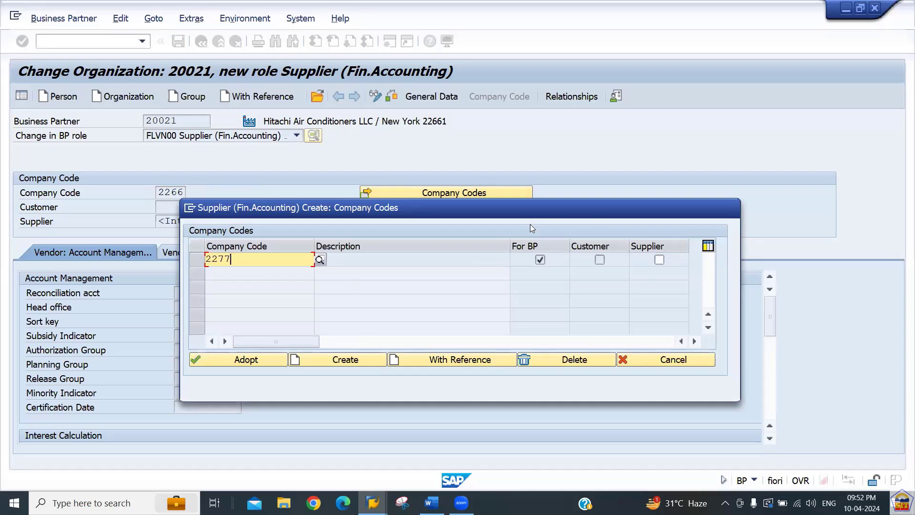
{"action": "left_click", "coordinate": [660, 261]}
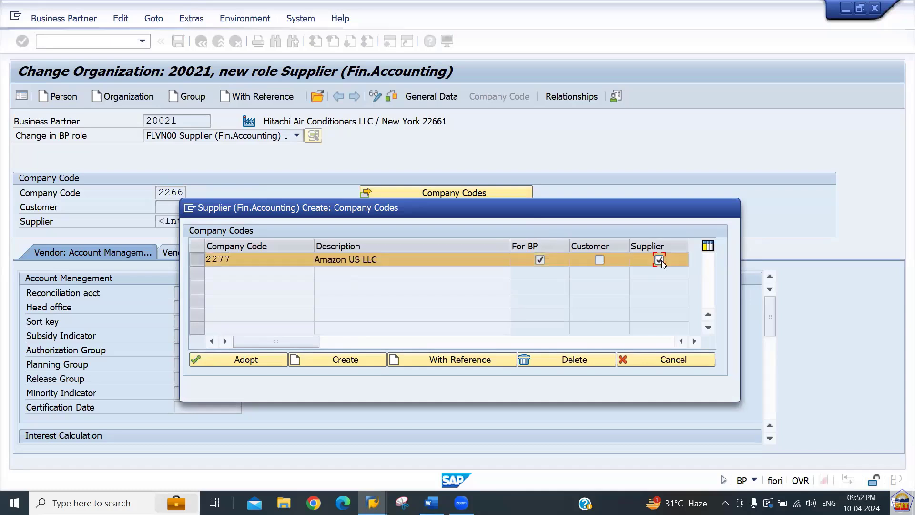
{"action": "left_click", "coordinate": [237, 362]}
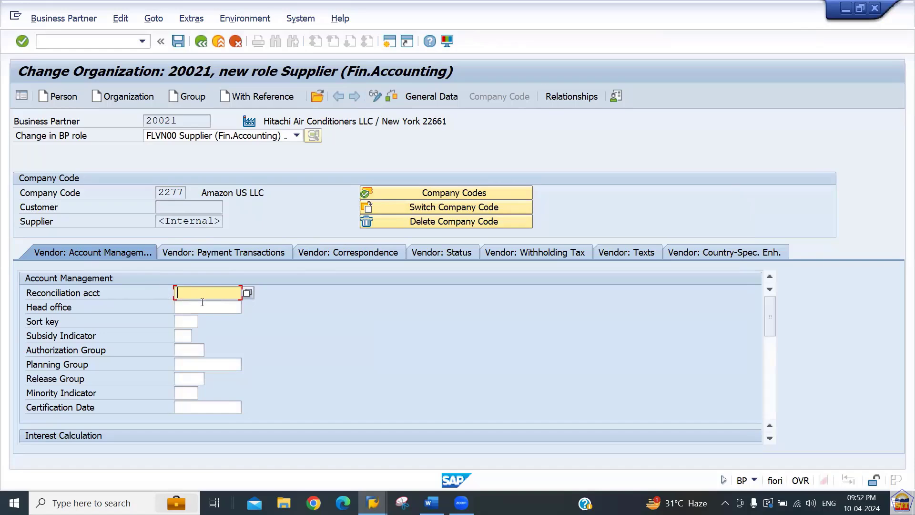
Set reconciliation account 100500 (Sr. Creditor A/c) and sort key 001, then view payment transactions.
{"action": "left_click", "coordinate": [248, 293]}
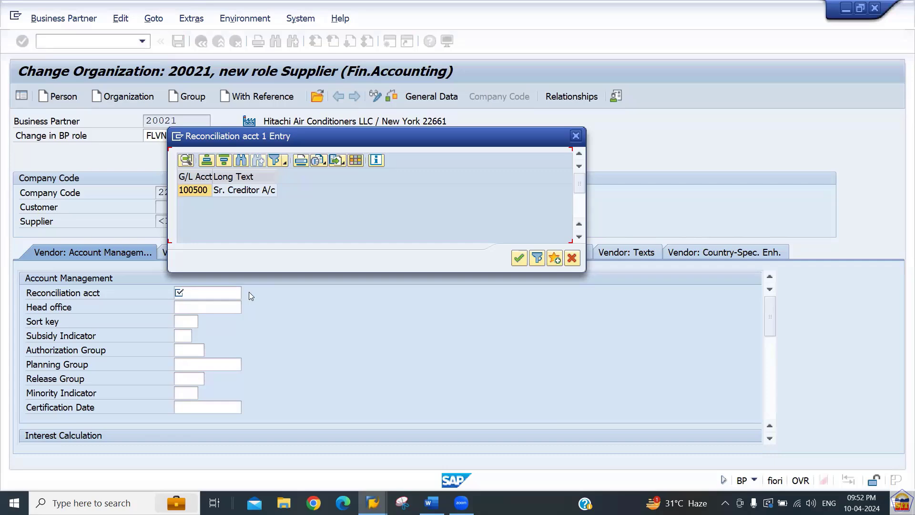
{"action": "double_click", "coordinate": [190, 190]}
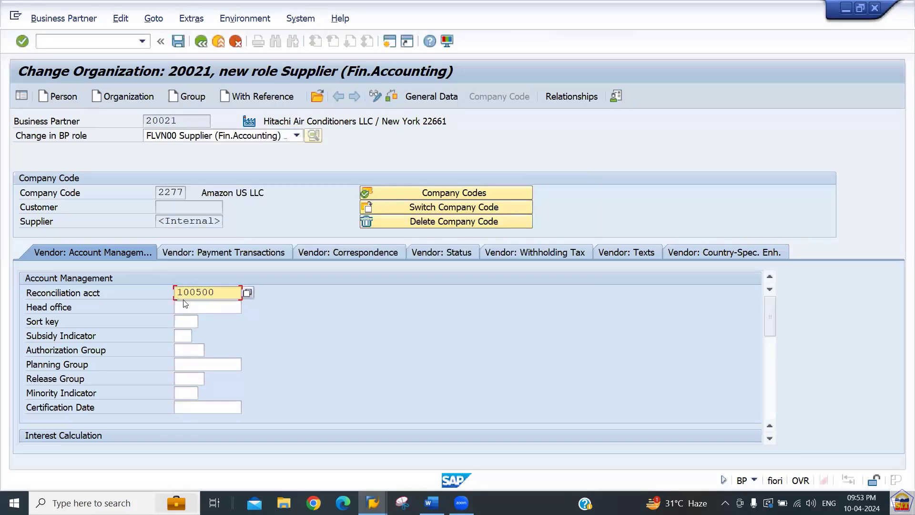
{"action": "left_click", "coordinate": [181, 324]}
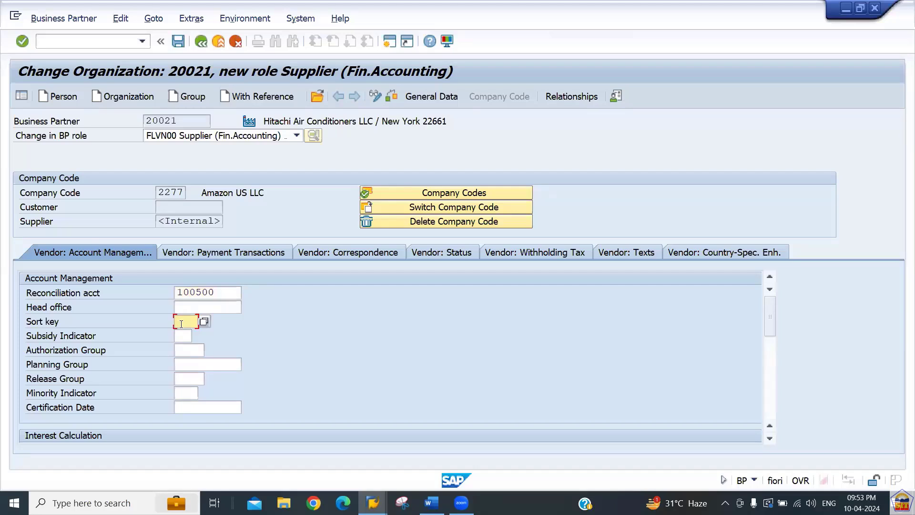
{"action": "type", "text": "001"}
{"action": "key", "text": "Return"}
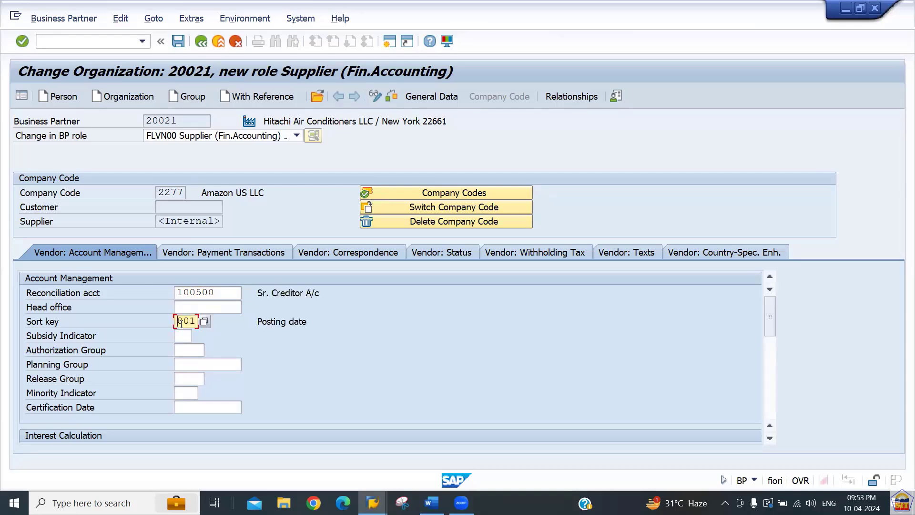
{"action": "left_click", "coordinate": [225, 255]}
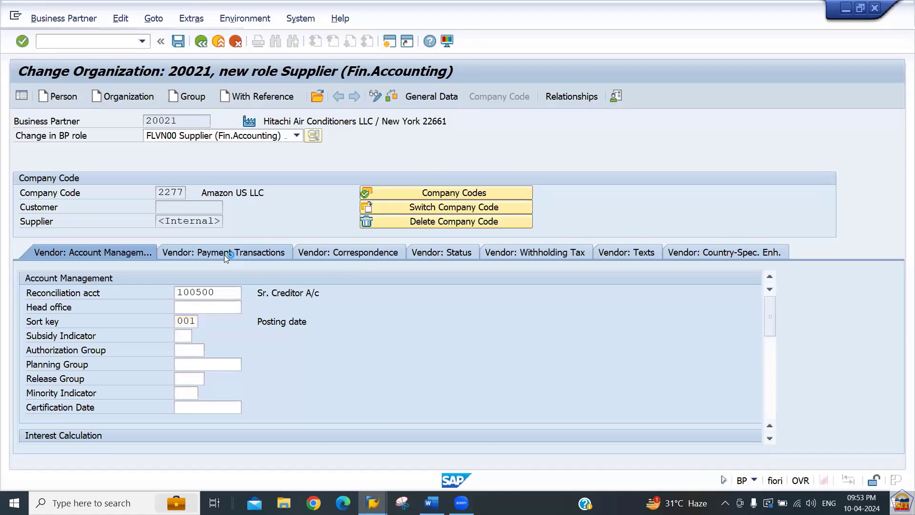
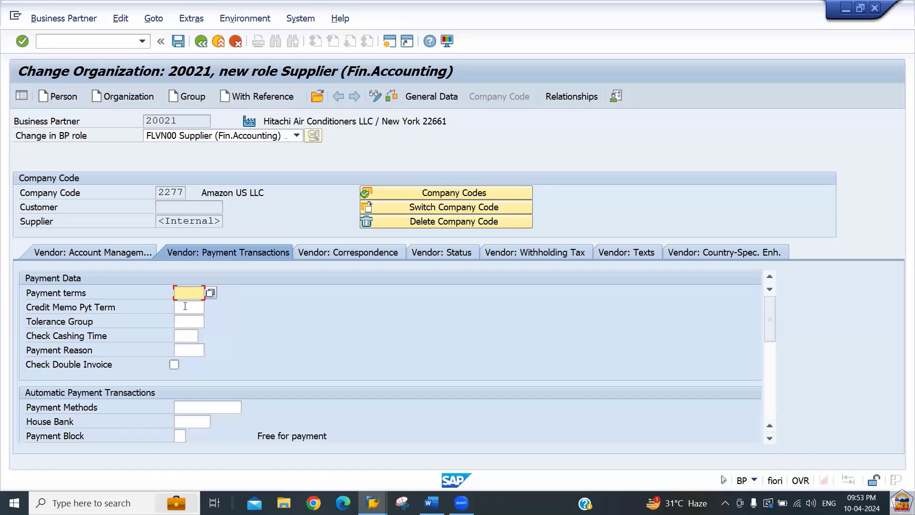
Set payment terms 0001 (Pay Immediately w/o Deduction) and save the supplier.
{"action": "left_click", "coordinate": [210, 293]}
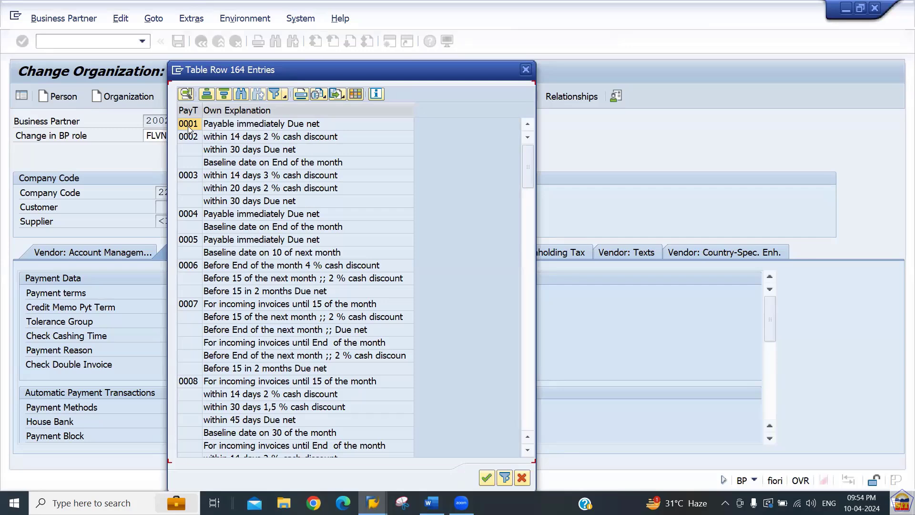
{"action": "left_click", "coordinate": [243, 126]}
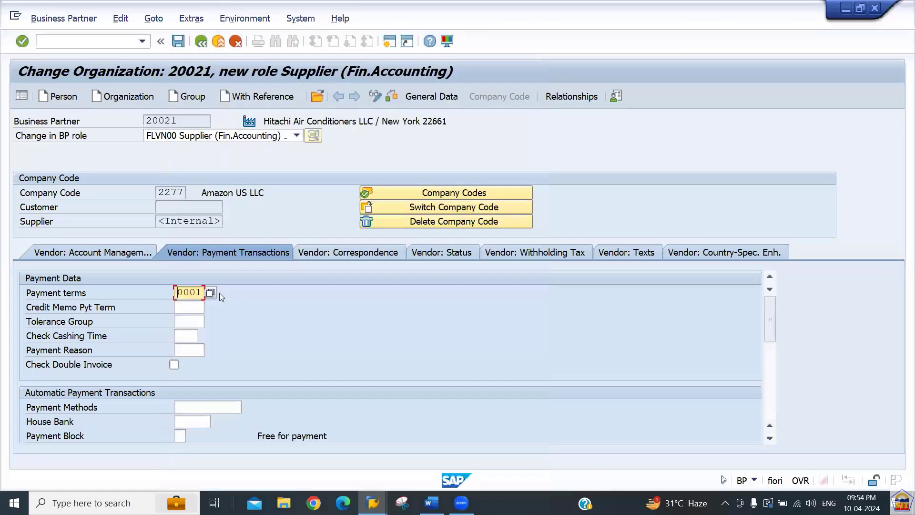
{"action": "left_click", "coordinate": [199, 350]}
{"action": "key", "text": "Return"}
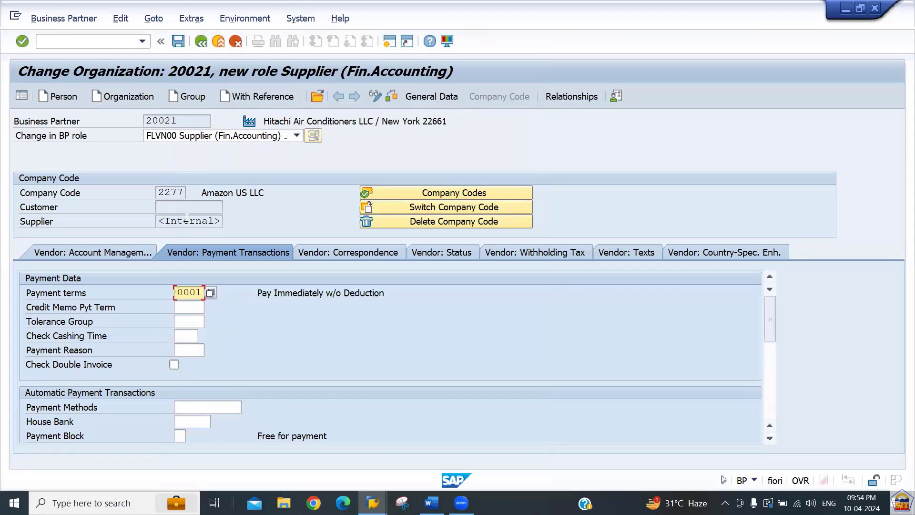
{"action": "left_click", "coordinate": [178, 42]}
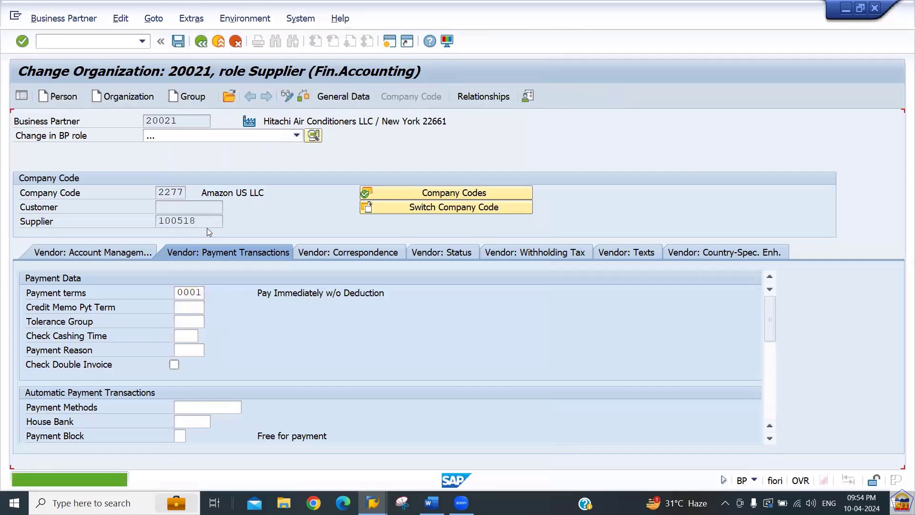
Copy supplier number 100518 and business partner 20021 for use in the Word notes.
{"action": "left_click_drag", "start_coordinate": [201, 221], "coordinate": [125, 220]}
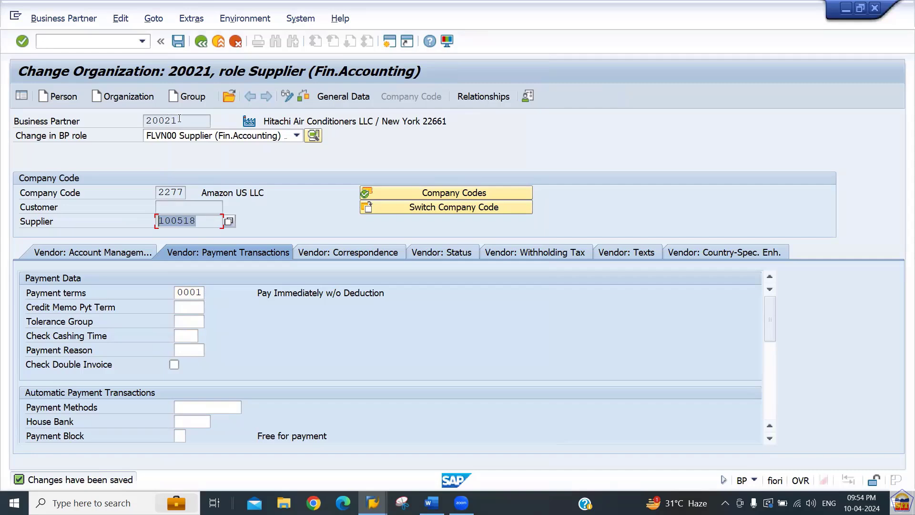
{"action": "left_click_drag", "start_coordinate": [181, 121], "coordinate": [146, 122]}
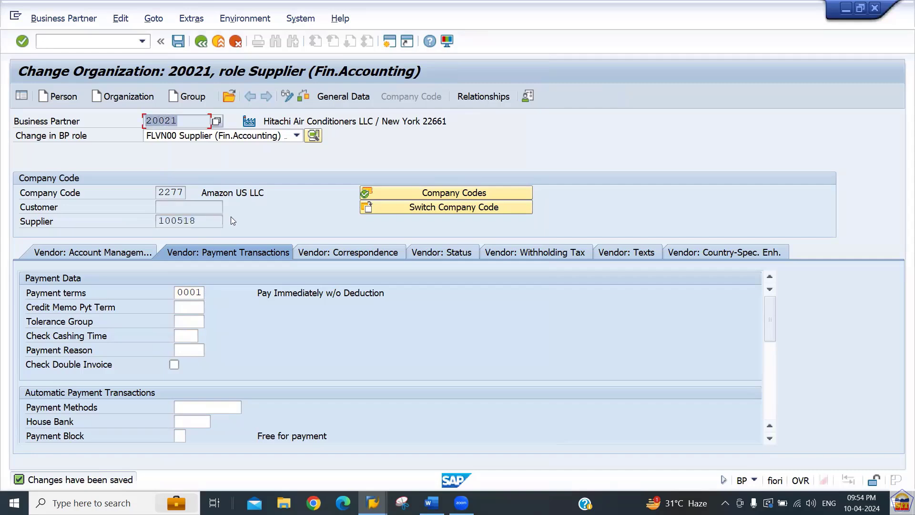
{"action": "left_click_drag", "start_coordinate": [204, 219], "coordinate": [125, 234]}
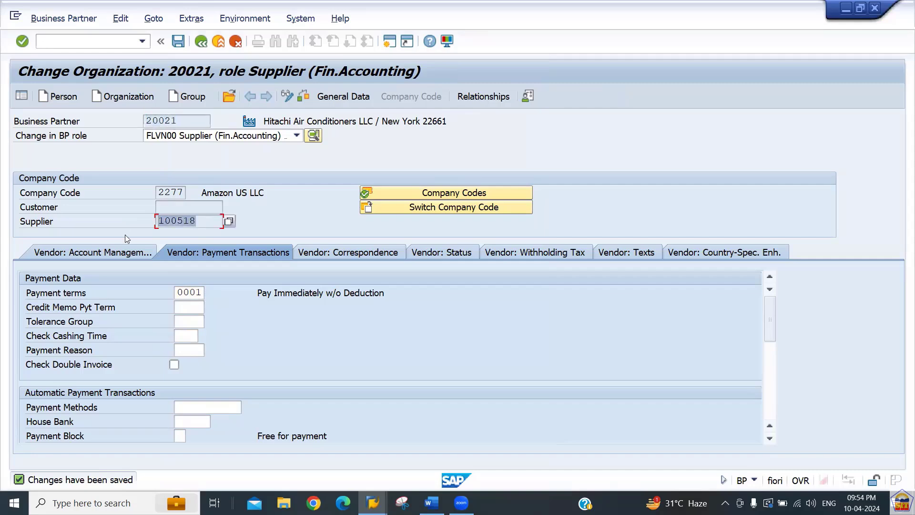
{"action": "left_click", "coordinate": [81, 42]}
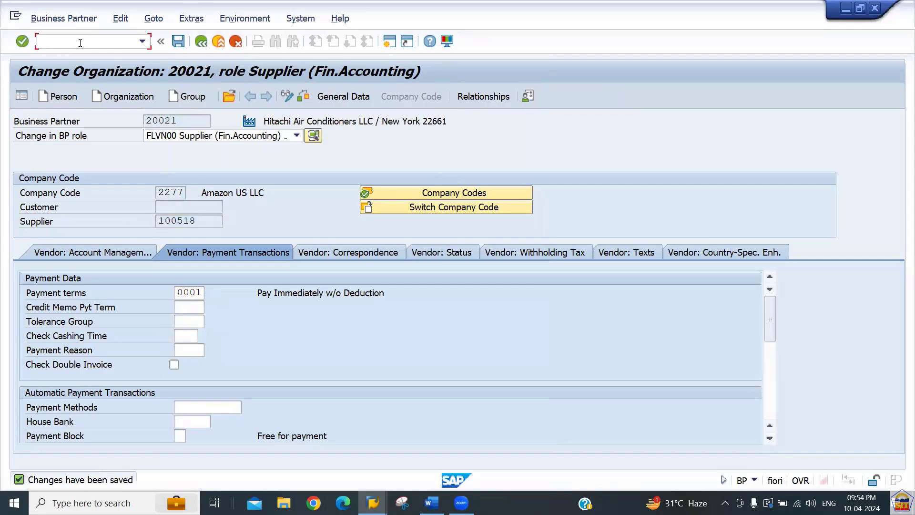
{"action": "key", "text": "alt+Tab"}
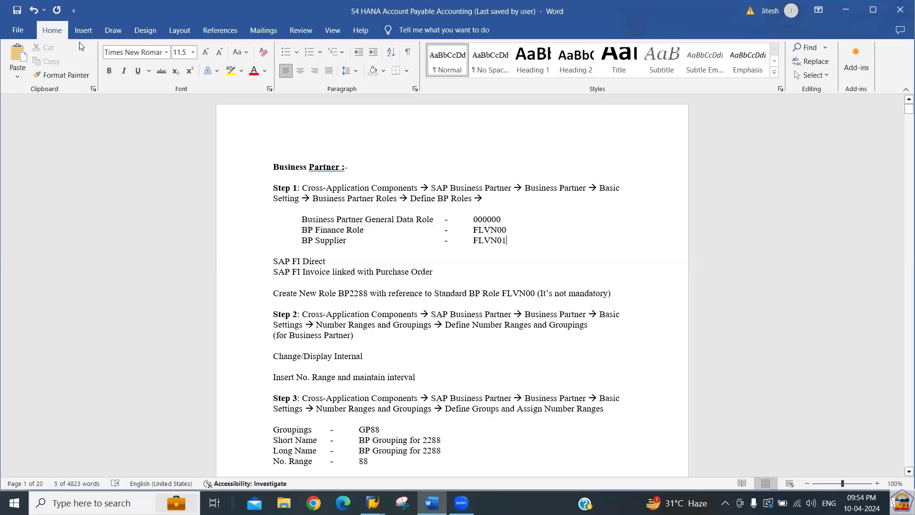
Read the Word notes down to Step 10's OBA7 steps for KR, KZ and KA, then return to SAP.
{"action": "key", "text": "Down"}
{"action": "key", "text": "Down"}
{"action": "key", "text": "Down"}
{"action": "key", "text": "Down"}
{"action": "key", "text": "Down"}
{"action": "key", "text": "Down"}
{"action": "key", "text": "Down"}
{"action": "key", "text": "Down"}
{"action": "key", "text": "Down"}
{"action": "key", "text": "Down"}
{"action": "key", "text": "Down"}
{"action": "key", "text": "Down"}
{"action": "key", "text": "Down"}
{"action": "key", "text": "Down"}
{"action": "key", "text": "Down"}
{"action": "key", "text": "Down"}
{"action": "key", "text": "Down"}
{"action": "key", "text": "Down"}
{"action": "key", "text": "Down"}
{"action": "key", "text": "Down"}
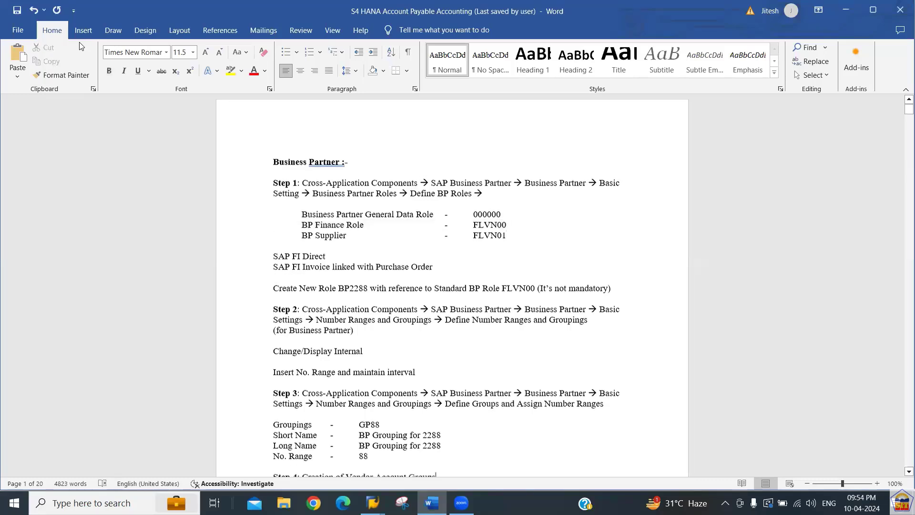
{"action": "key", "text": "Down"}
{"action": "key", "text": "Down"}
{"action": "key", "text": "Down"}
{"action": "key", "text": "Down"}
{"action": "key", "text": "Down"}
{"action": "key", "text": "Down"}
{"action": "key", "text": "Down"}
{"action": "key", "text": "Down"}
{"action": "key", "text": "Down"}
{"action": "key", "text": "Down"}
{"action": "key", "text": "Down"}
{"action": "key", "text": "Down"}
{"action": "key", "text": "Down"}
{"action": "key", "text": "Down"}
{"action": "key", "text": "Down"}
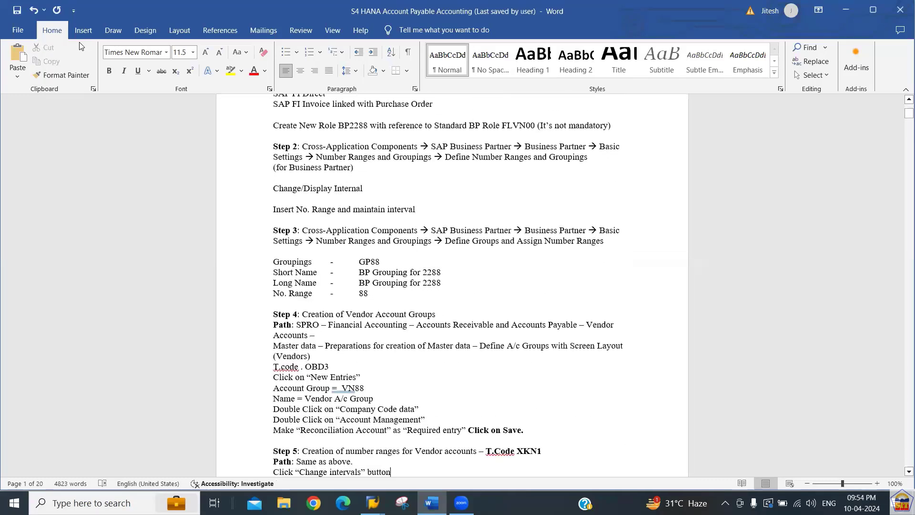
{"action": "key", "text": "Down"}
{"action": "key", "text": "Down"}
{"action": "key", "text": "Down"}
{"action": "key", "text": "Down"}
{"action": "key", "text": "Down"}
{"action": "key", "text": "Down"}
{"action": "key", "text": "Down"}
{"action": "key", "text": "Down"}
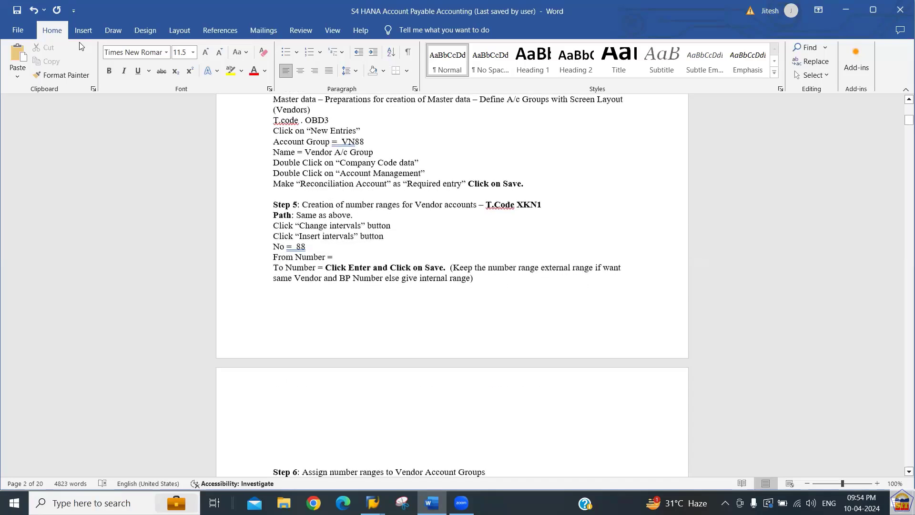
{"action": "key", "text": "Down"}
{"action": "key", "text": "Down"}
{"action": "key", "text": "Down"}
{"action": "key", "text": "Down"}
{"action": "key", "text": "Down"}
{"action": "key", "text": "Down"}
{"action": "key", "text": "Down"}
{"action": "key", "text": "Down"}
{"action": "key", "text": "Down"}
{"action": "key", "text": "Down"}
{"action": "key", "text": "Down"}
{"action": "key", "text": "Down"}
{"action": "key", "text": "Down"}
{"action": "key", "text": "Down"}
{"action": "key", "text": "Down"}
{"action": "key", "text": "Down"}
{"action": "key", "text": "Down"}
{"action": "key", "text": "Down"}
{"action": "key", "text": "Down"}
{"action": "key", "text": "Down"}
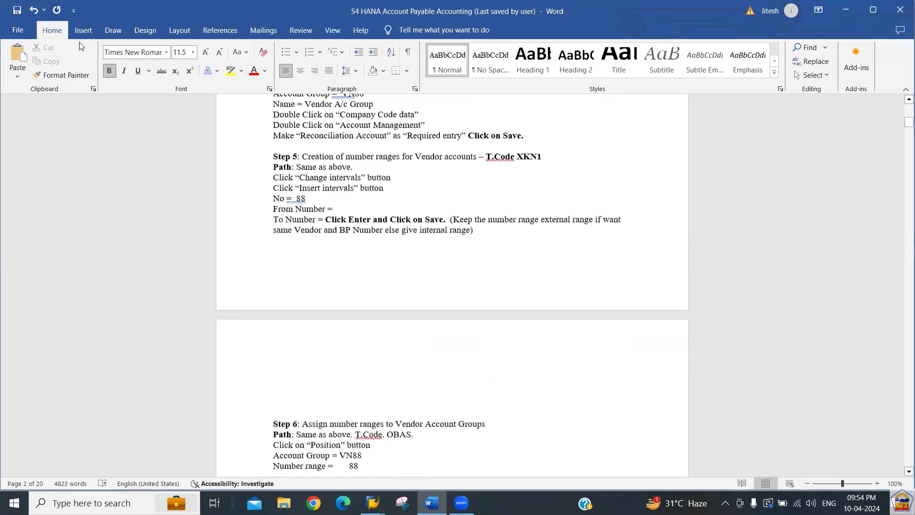
{"action": "scroll", "coordinate": [79, 47], "scroll_direction": "down", "scroll_amount": 10}
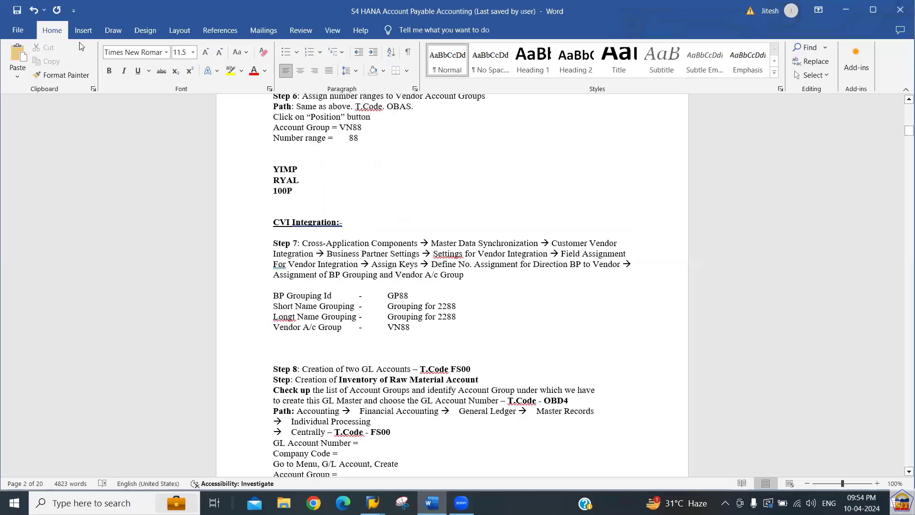
{"action": "key", "text": "Down"}
{"action": "key", "text": "Down"}
{"action": "key", "text": "Down"}
{"action": "key", "text": "Down"}
{"action": "key", "text": "Down"}
{"action": "key", "text": "Down"}
{"action": "key", "text": "Down"}
{"action": "key", "text": "Down"}
{"action": "key", "text": "Down"}
{"action": "key", "text": "Down"}
{"action": "key", "text": "Down"}
{"action": "key", "text": "Down"}
{"action": "key", "text": "Down"}
{"action": "key", "text": "Down"}
{"action": "key", "text": "Down"}
{"action": "key", "text": "Down"}
{"action": "key", "text": "Down"}
{"action": "key", "text": "Down"}
{"action": "key", "text": "Down"}
{"action": "key", "text": "Down"}
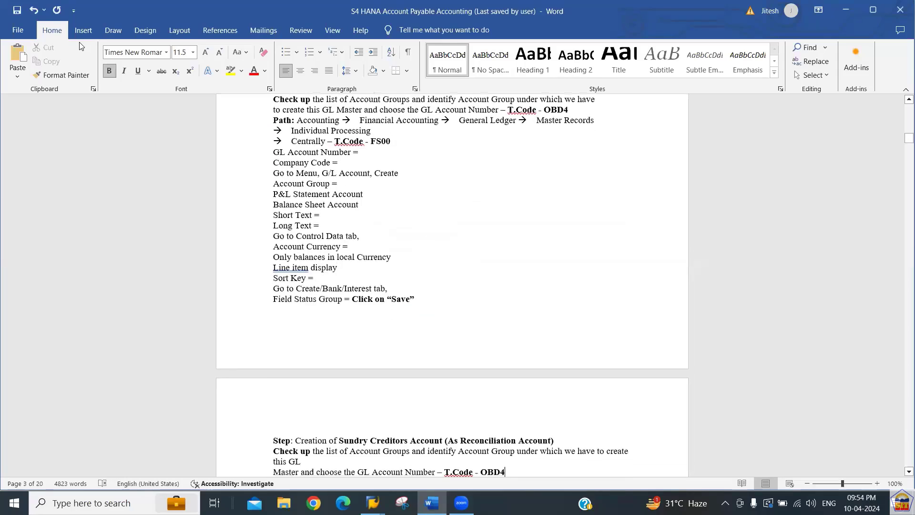
{"action": "key", "text": "Down"}
{"action": "key", "text": "Down"}
{"action": "key", "text": "Down"}
{"action": "key", "text": "Down"}
{"action": "key", "text": "Down"}
{"action": "key", "text": "Down"}
{"action": "key", "text": "Down"}
{"action": "key", "text": "Down"}
{"action": "key", "text": "Down"}
{"action": "key", "text": "Down"}
{"action": "key", "text": "Down"}
{"action": "key", "text": "Down"}
{"action": "key", "text": "Down"}
{"action": "key", "text": "Down"}
{"action": "key", "text": "Down"}
{"action": "key", "text": "Down"}
{"action": "key", "text": "Down"}
{"action": "key", "text": "Down"}
{"action": "key", "text": "Down"}
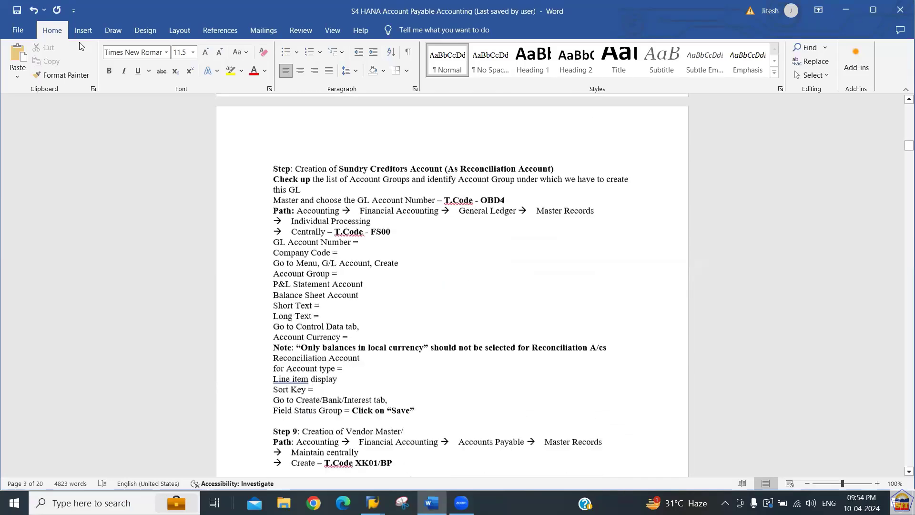
{"action": "key", "text": "Down"}
{"action": "key", "text": "Down"}
{"action": "key", "text": "Down"}
{"action": "key", "text": "Down"}
{"action": "key", "text": "Down"}
{"action": "key", "text": "Down"}
{"action": "key", "text": "Down"}
{"action": "key", "text": "Down"}
{"action": "key", "text": "Down"}
{"action": "key", "text": "Down"}
{"action": "key", "text": "Down"}
{"action": "key", "text": "Down"}
{"action": "key", "text": "Down"}
{"action": "key", "text": "Down"}
{"action": "key", "text": "Down"}
{"action": "key", "text": "Down"}
{"action": "key", "text": "Down"}
{"action": "key", "text": "Down"}
{"action": "key", "text": "Down"}
{"action": "key", "text": "Down"}
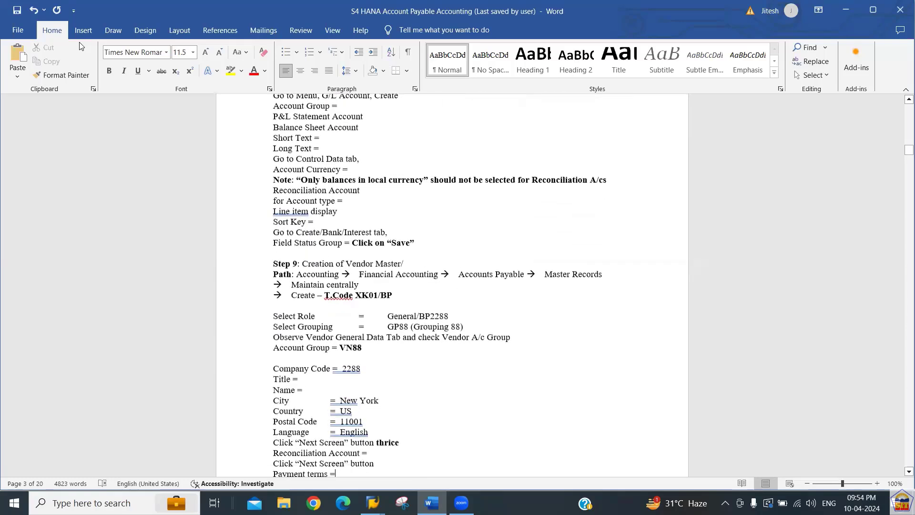
{"action": "key", "text": "Down"}
{"action": "key", "text": "Down"}
{"action": "key", "text": "Down"}
{"action": "key", "text": "Down"}
{"action": "key", "text": "Down"}
{"action": "key", "text": "Down"}
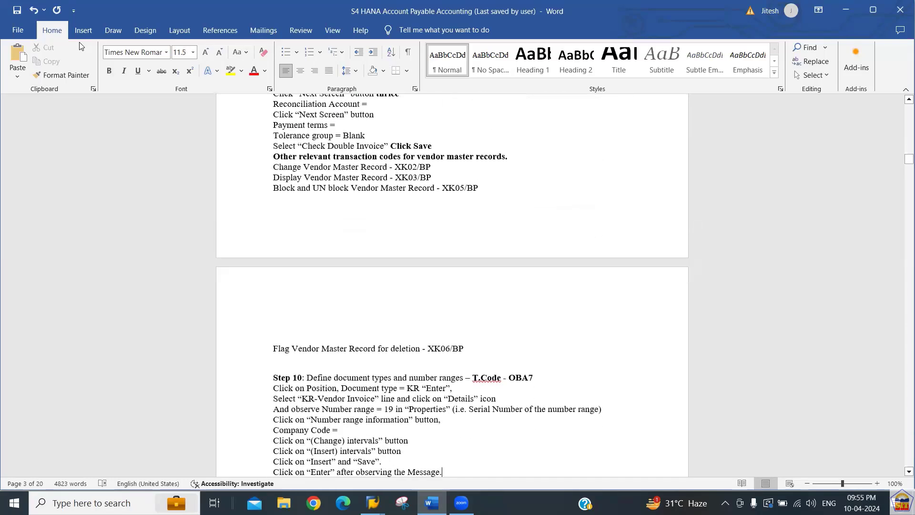
{"action": "key", "text": "Up"}
{"action": "key", "text": "Up"}
{"action": "key", "text": "Up"}
{"action": "key", "text": "Up"}
{"action": "key", "text": "Up"}
{"action": "key", "text": "Up"}
{"action": "key", "text": "Up"}
{"action": "key", "text": "Up"}
{"action": "key", "text": "Up"}
{"action": "key", "text": "Up"}
{"action": "key", "text": "Up"}
{"action": "key", "text": "Up"}
{"action": "key", "text": "Up"}
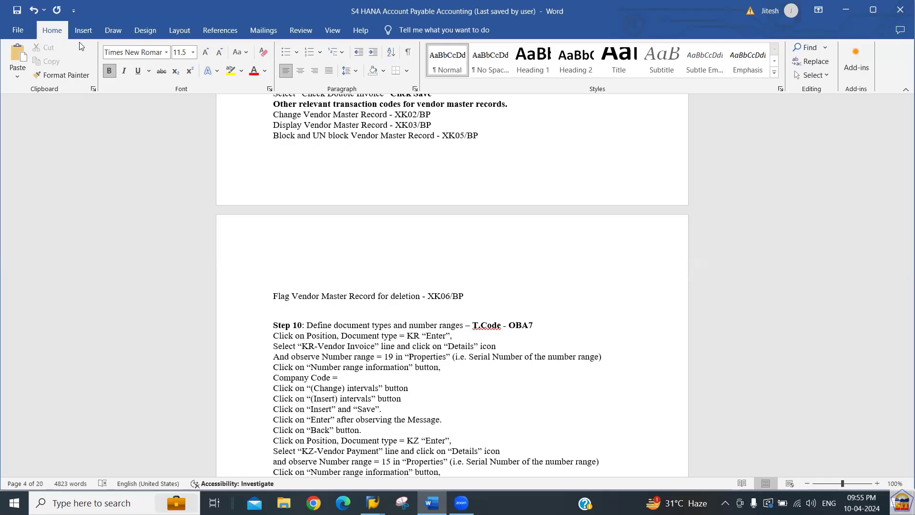
{"action": "key", "text": "Down"}
{"action": "key", "text": "Down"}
{"action": "key", "text": "Down"}
{"action": "key", "text": "Down"}
{"action": "key", "text": "Down"}
{"action": "key", "text": "Down"}
{"action": "key", "text": "Down"}
{"action": "key", "text": "Down"}
{"action": "key", "text": "Down"}
{"action": "key", "text": "Down"}
{"action": "key", "text": "Down"}
{"action": "key", "text": "Down"}
{"action": "key", "text": "Down"}
{"action": "key", "text": "Down"}
{"action": "key", "text": "Down"}
{"action": "key", "text": "Down"}
{"action": "key", "text": "Down"}
{"action": "key", "text": "Down"}
{"action": "key", "text": "Down"}
{"action": "key", "text": "Down"}
{"action": "key", "text": "Down"}
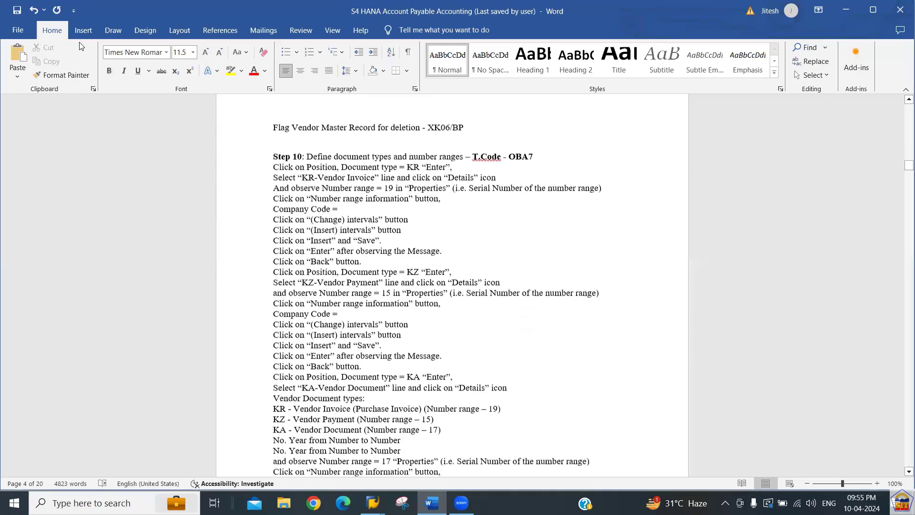
{"action": "key", "text": "Down"}
{"action": "key", "text": "Down"}
{"action": "key", "text": "Down"}
{"action": "key", "text": "Down"}
{"action": "key", "text": "Down"}
{"action": "key", "text": "Down"}
{"action": "key", "text": "Down"}
{"action": "key", "text": "Down"}
{"action": "key", "text": "Down"}
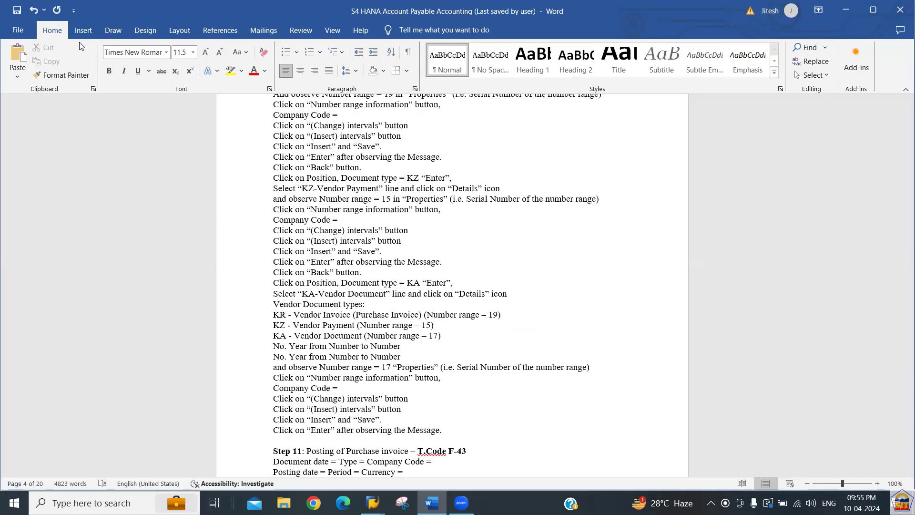
{"action": "key", "text": "alt+Tab"}
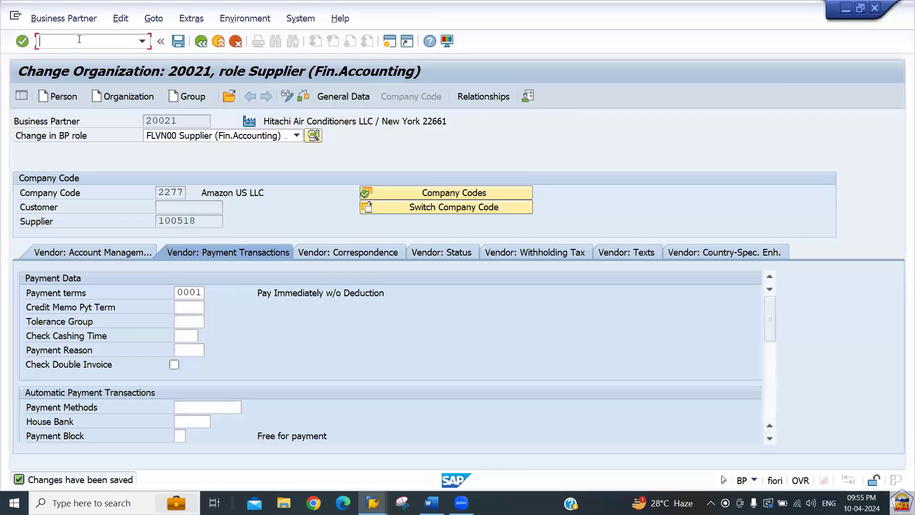
Run OBA7, open document type KR (Vendor Invoice) and show its number range information.
{"action": "type", "text": "/noba7"}
{"action": "key", "text": "Return"}
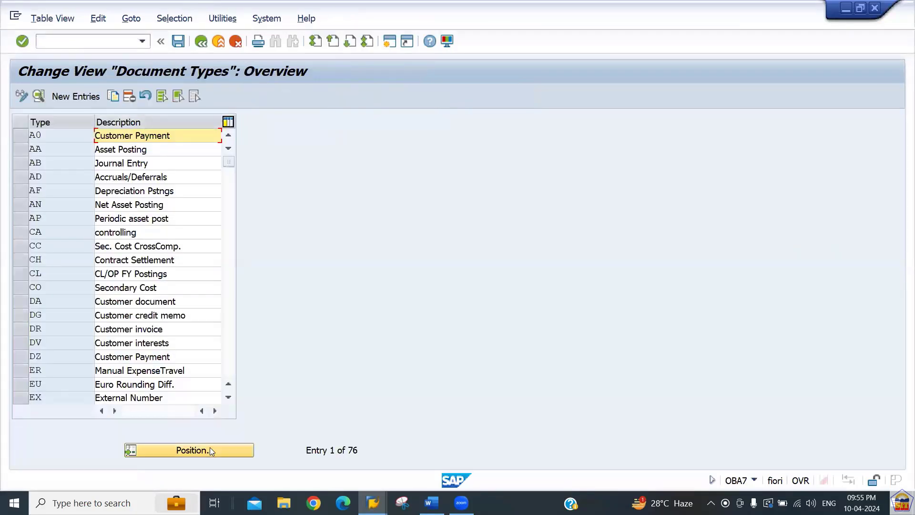
{"action": "left_click", "coordinate": [210, 449]}
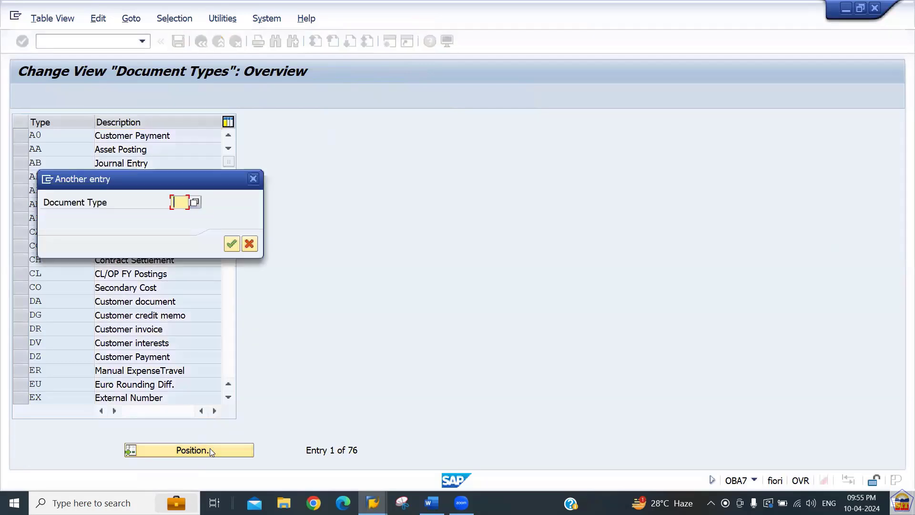
{"action": "type", "text": "KR"}
{"action": "key", "text": "Return"}
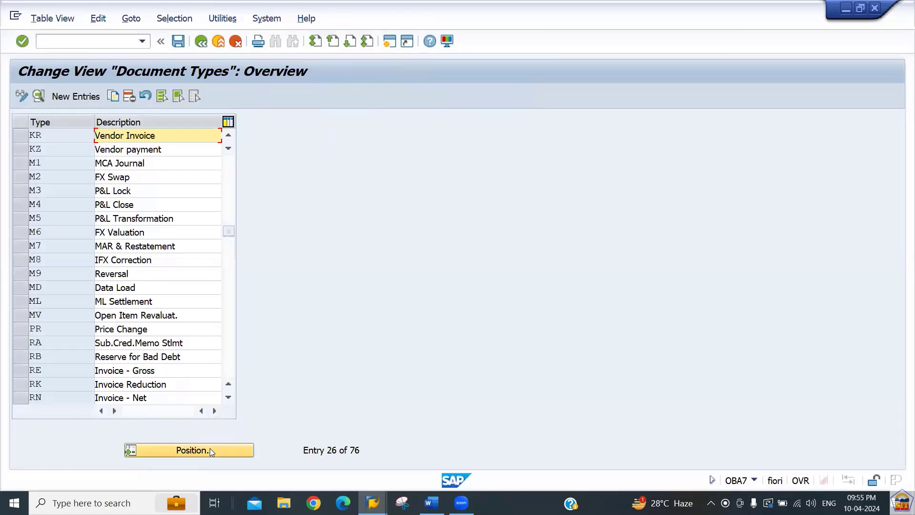
{"action": "left_click", "coordinate": [38, 97]}
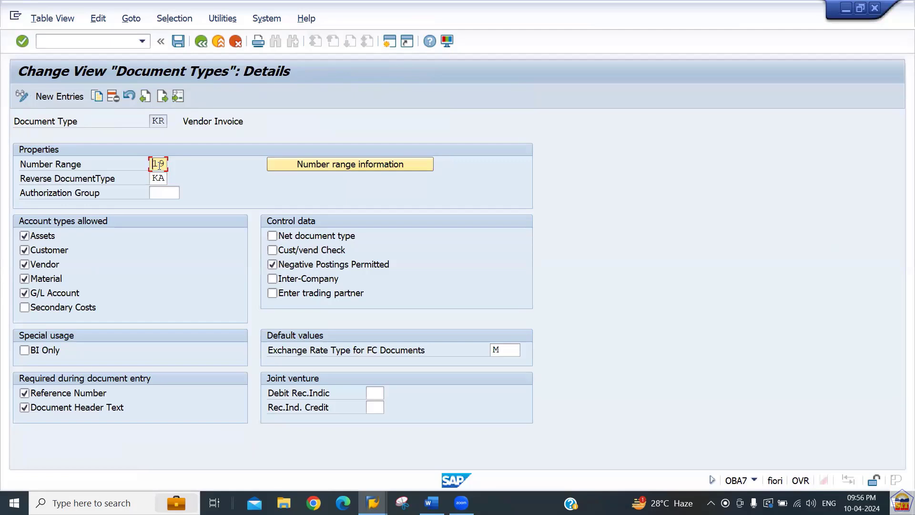
{"action": "left_click", "coordinate": [344, 165]}
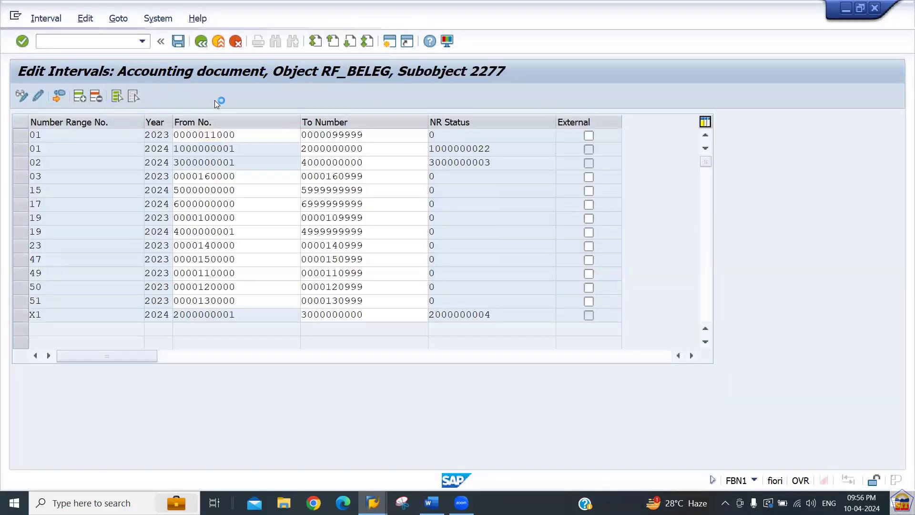
Switch to company code 2266 and insert a new row in its interval table.
{"action": "key", "text": "F3"}
{"action": "type", "text": "66"}
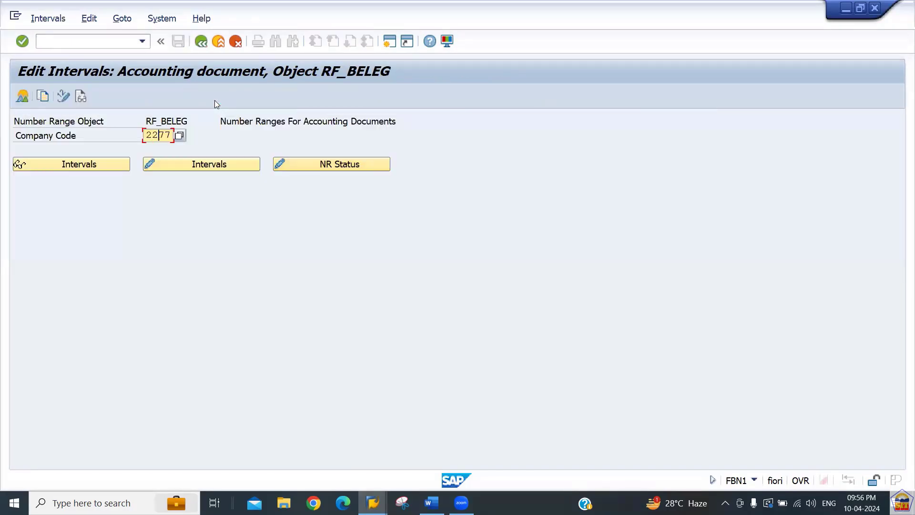
{"action": "left_click", "coordinate": [197, 167]}
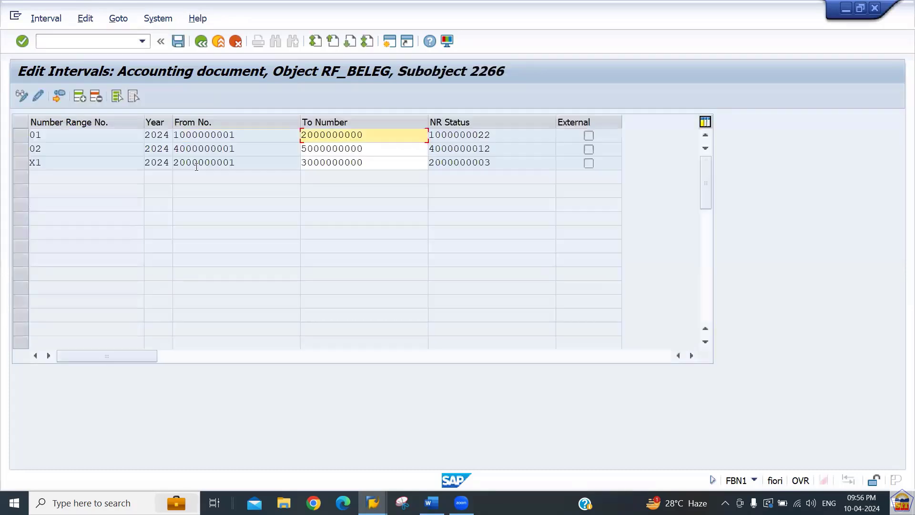
{"action": "left_click", "coordinate": [79, 97]}
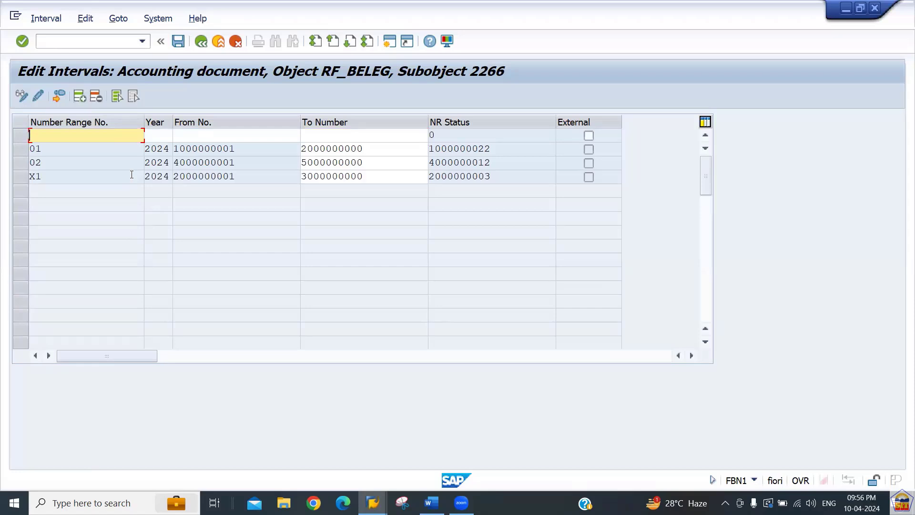
{"action": "type", "text": "19"}
{"action": "key", "text": "Tab"}
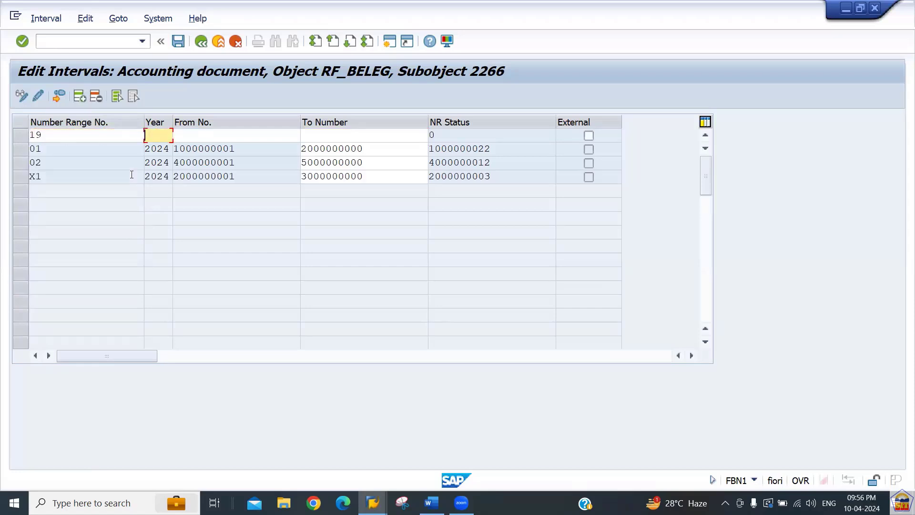
{"action": "type", "text": "2024"}
{"action": "key", "text": "Tab"}
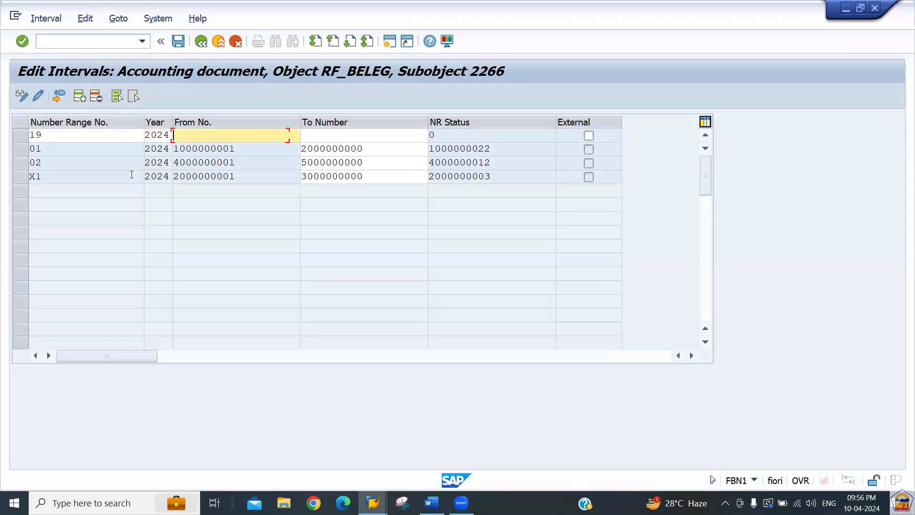
{"action": "type", "text": "3000"}
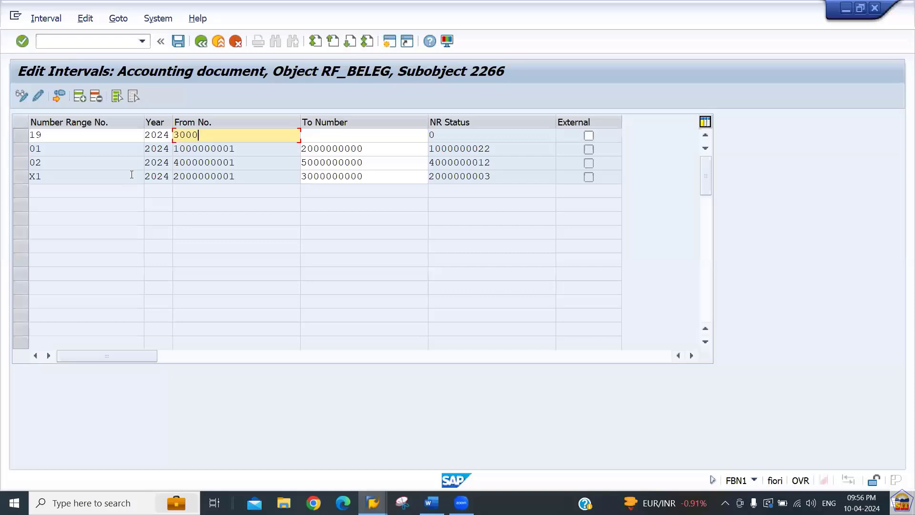
{"action": "type", "text": "000001"}
{"action": "key", "text": "Tab"}
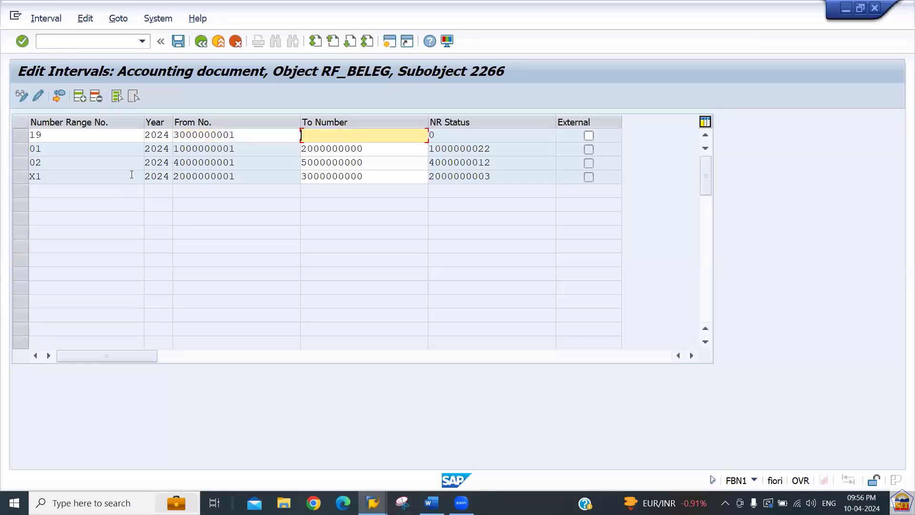
{"action": "type", "text": "4000000000"}
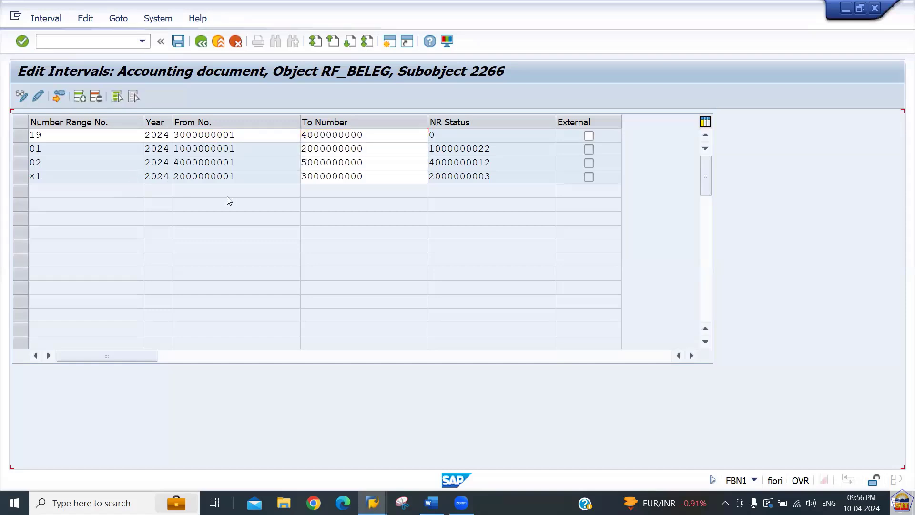
{"action": "key", "text": "Return"}
{"action": "key", "text": "ctrl+s"}
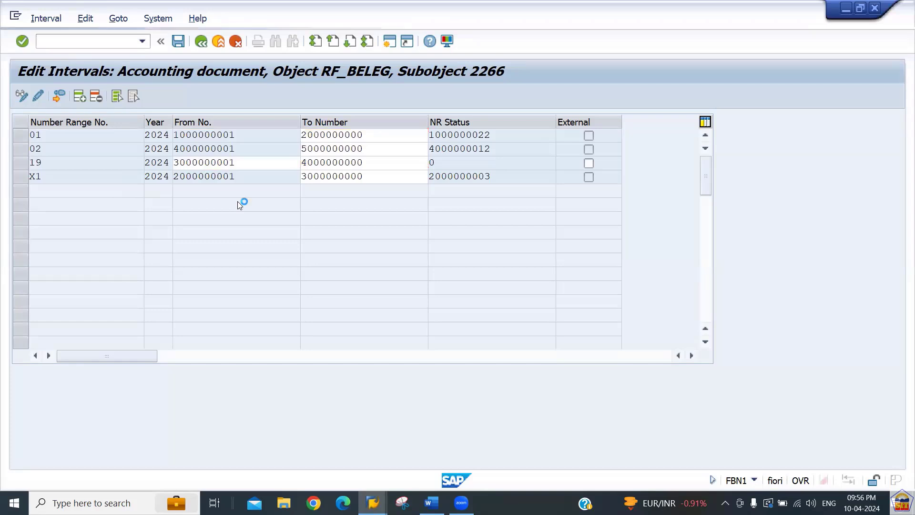
{"action": "key", "text": "Return"}
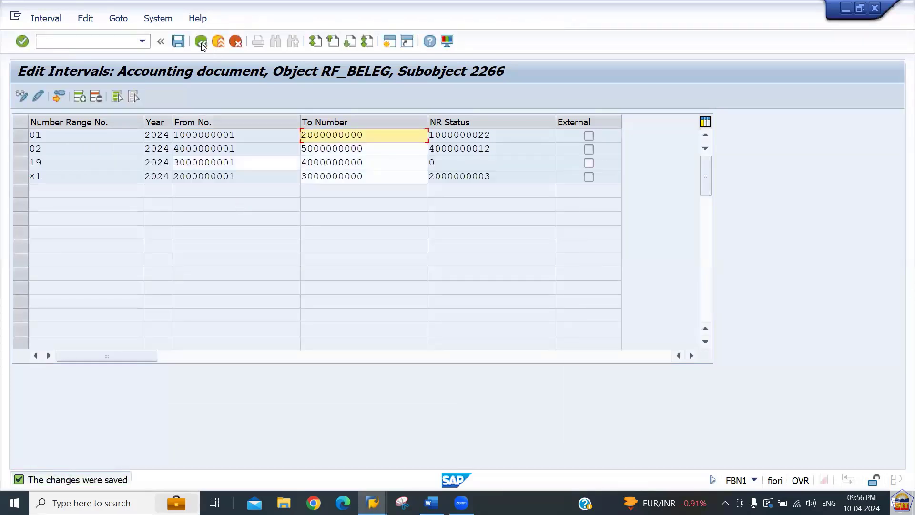
{"action": "left_click", "coordinate": [201, 42]}
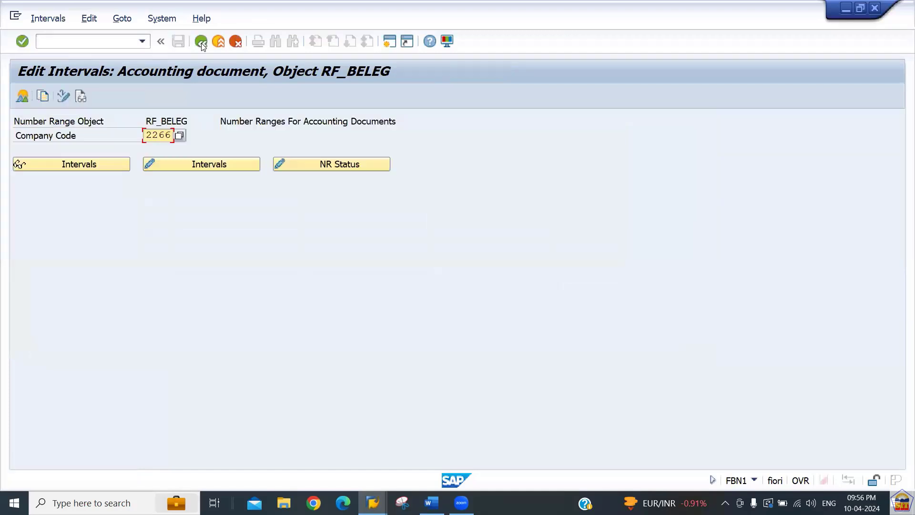
Go back to the document type list and open the number ranges behind KZ Vendor payment.
{"action": "left_click", "coordinate": [202, 42]}
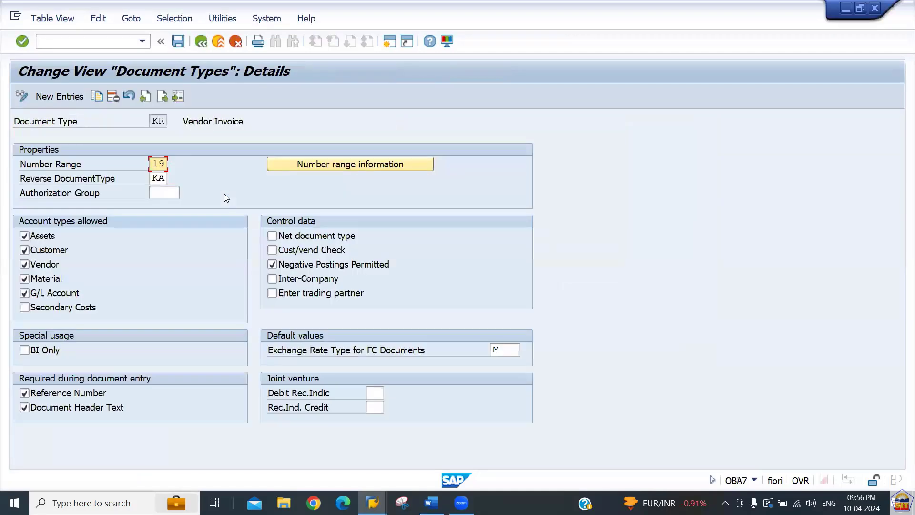
{"action": "left_click", "coordinate": [201, 42]}
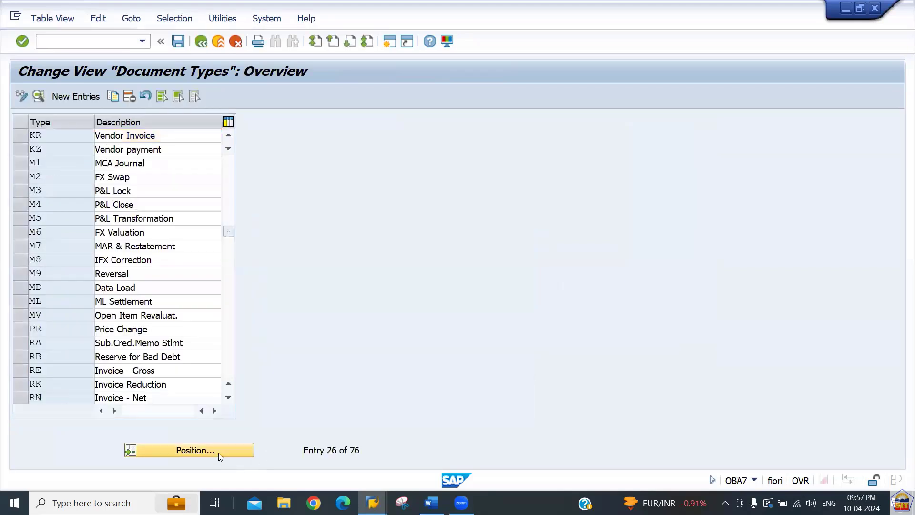
{"action": "left_click", "coordinate": [218, 453]}
{"action": "type", "text": "sa"}
{"action": "key", "text": "Return"}
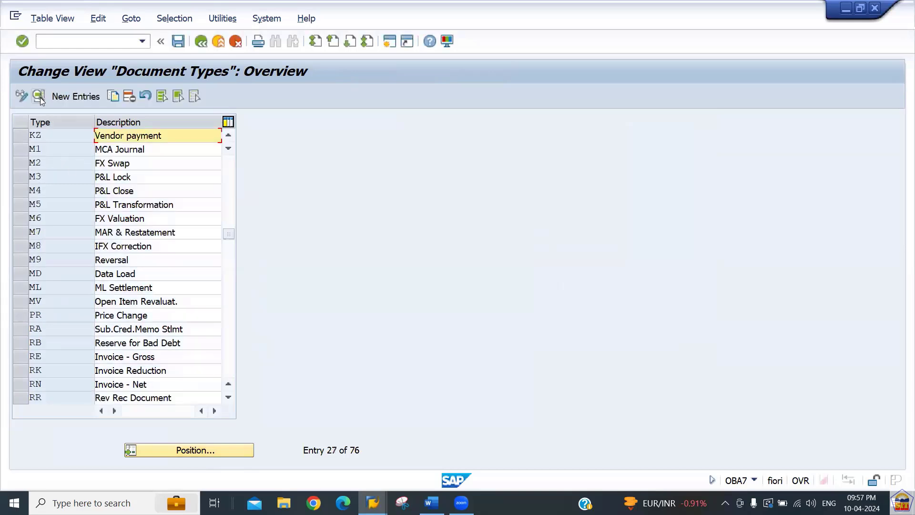
{"action": "left_click", "coordinate": [40, 97]}
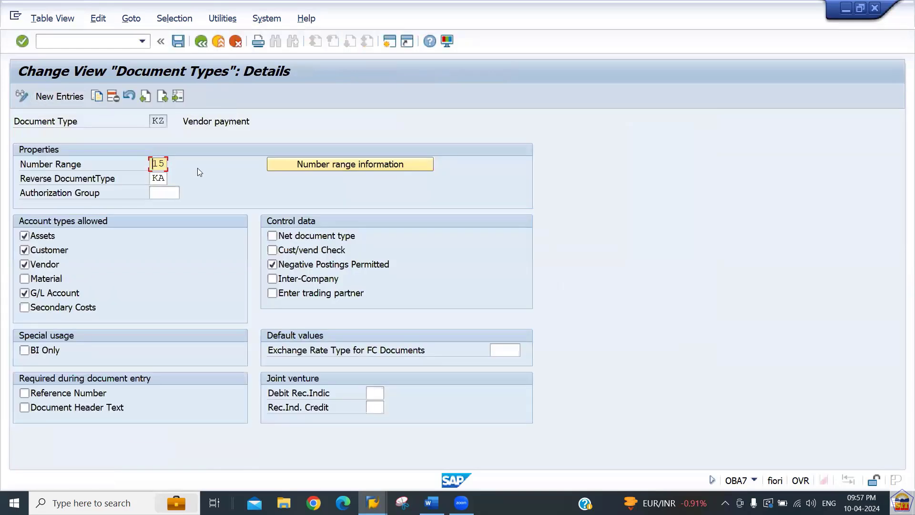
{"action": "left_click", "coordinate": [320, 164]}
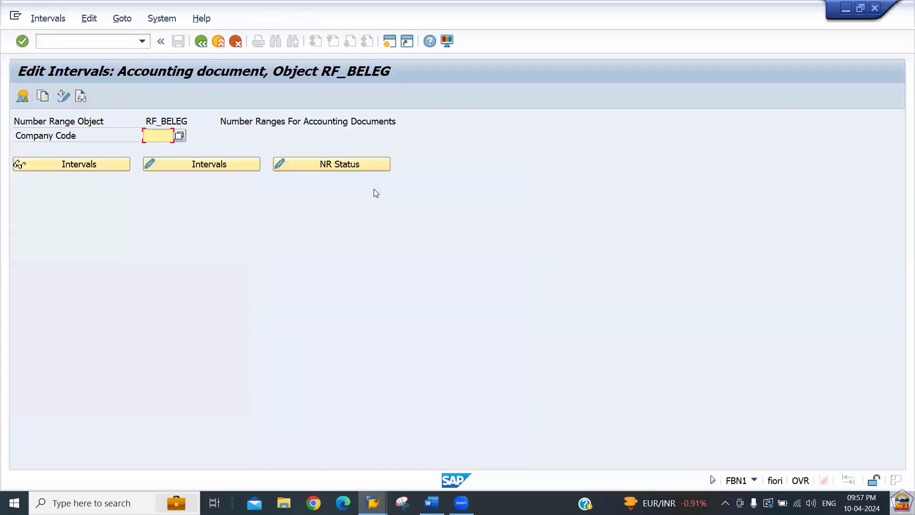
Open company code 2266's intervals for editing and insert a new row.
{"action": "type", "text": "2266"}
{"action": "key", "text": "Tab"}
{"action": "key", "text": "Tab"}
{"action": "key", "text": "Return"}
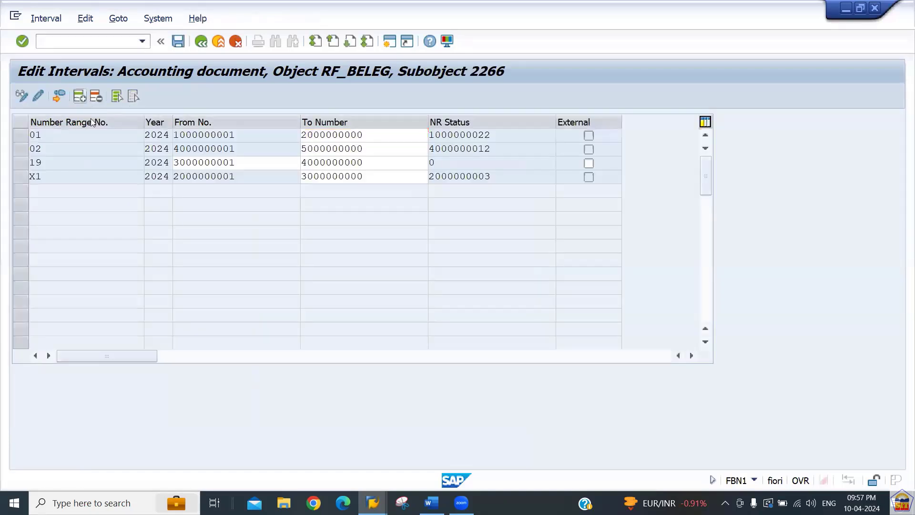
{"action": "key", "text": "F6"}
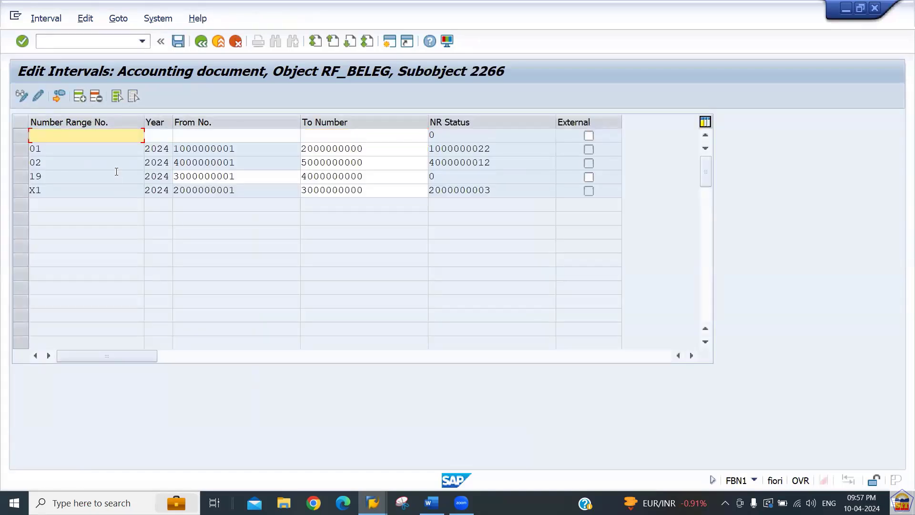
{"action": "type", "text": "15"}
{"action": "key", "text": "Tab"}
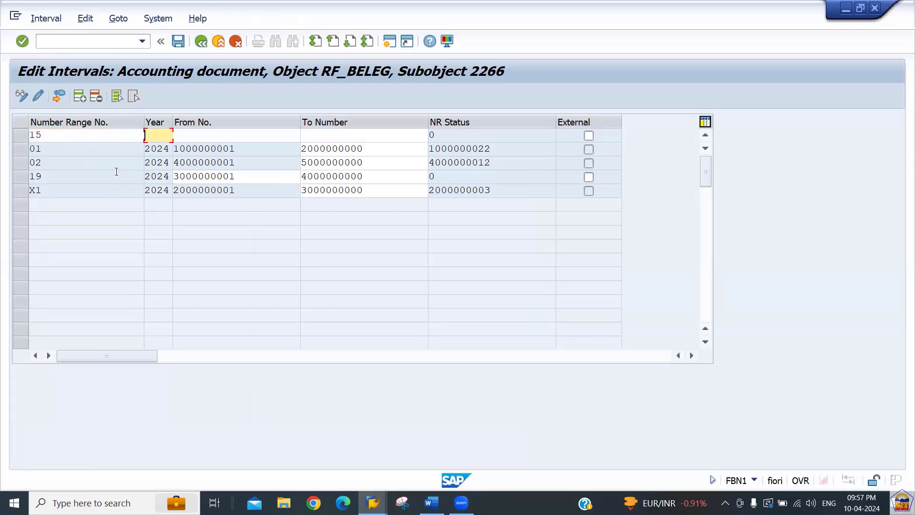
{"action": "type", "text": "2024"}
{"action": "key", "text": "Tab"}
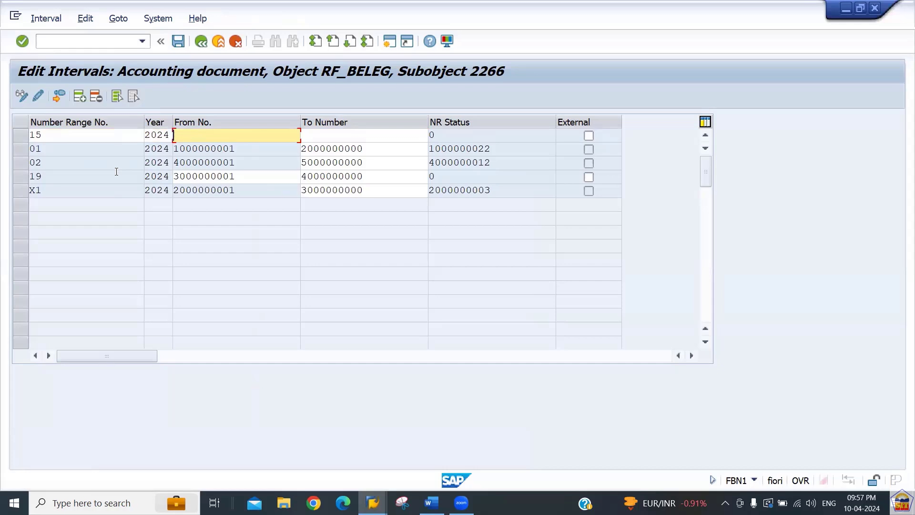
{"action": "type", "text": "5000000000"}
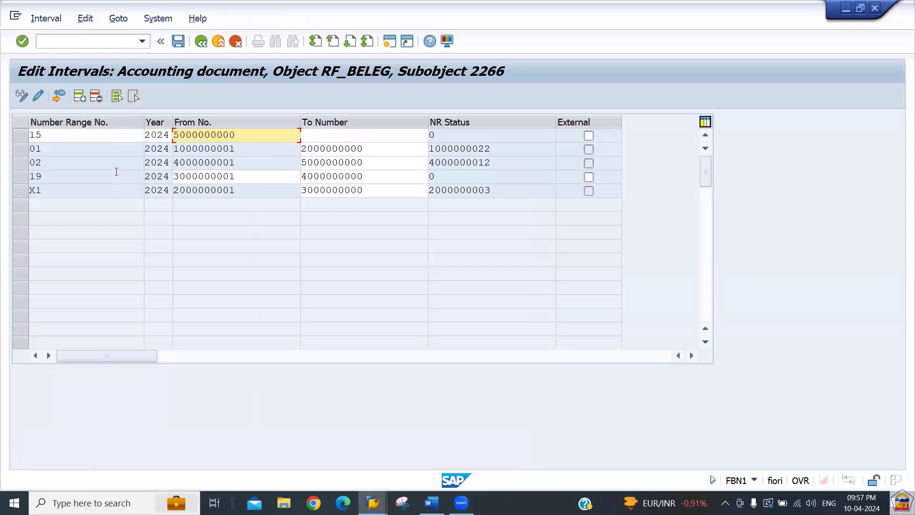
{"action": "key", "text": "BackSpace"}
{"action": "type", "text": "1"}
{"action": "key", "text": "Tab"}
{"action": "type", "text": "6000000000"}
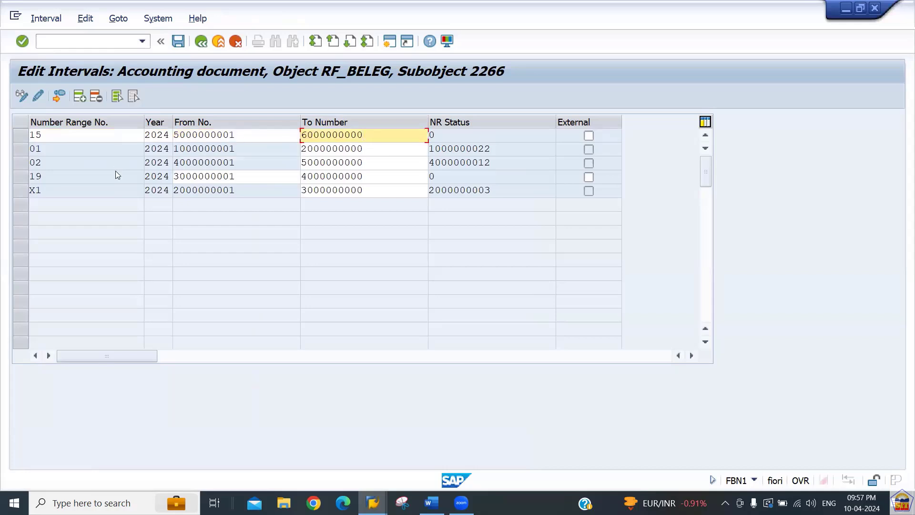
{"action": "key", "text": "Return"}
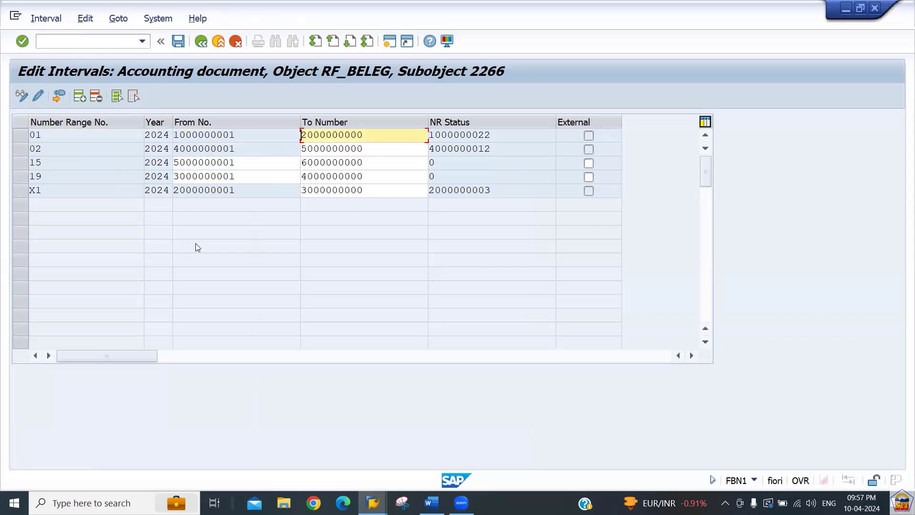
{"action": "key", "text": "ctrl+s"}
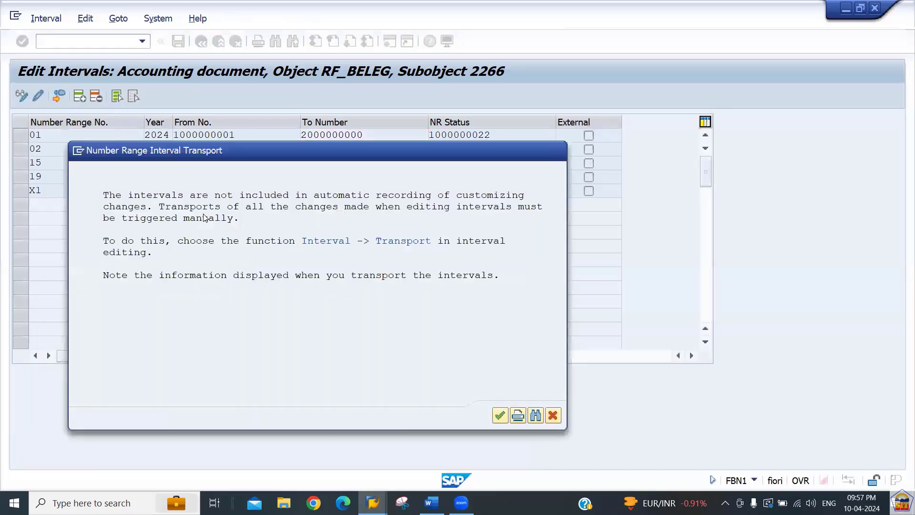
{"action": "key", "text": "Return"}
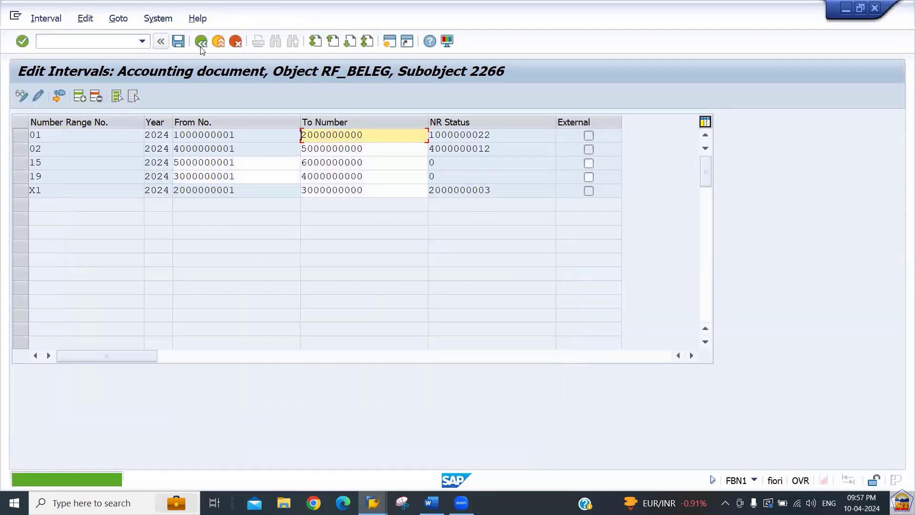
{"action": "left_click", "coordinate": [202, 43]}
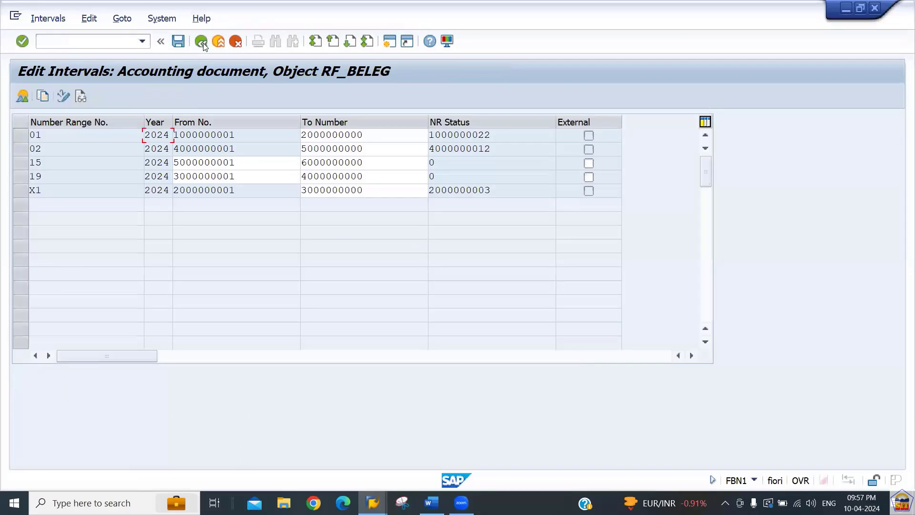
Open document type KA's number ranges for company code 2266 and insert a new interval row.
{"action": "left_click", "coordinate": [202, 42]}
{"action": "left_click", "coordinate": [202, 43]}
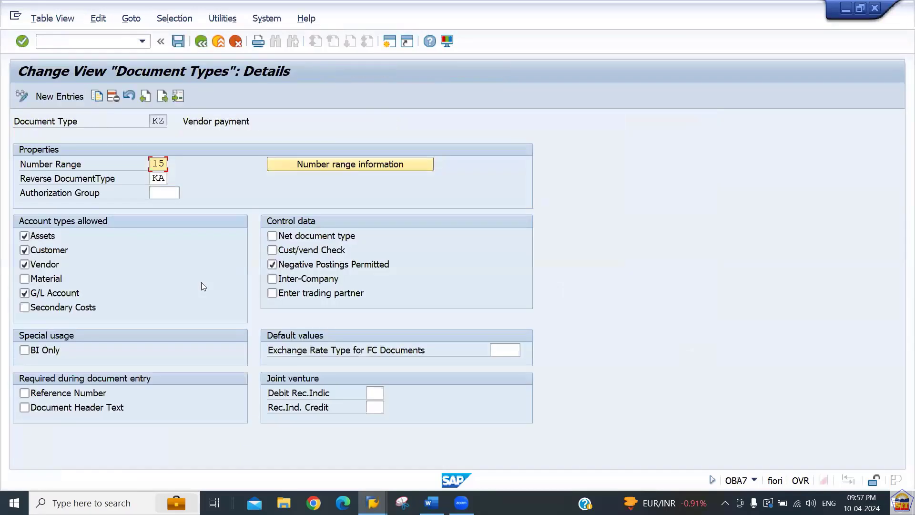
{"action": "left_click", "coordinate": [201, 42]}
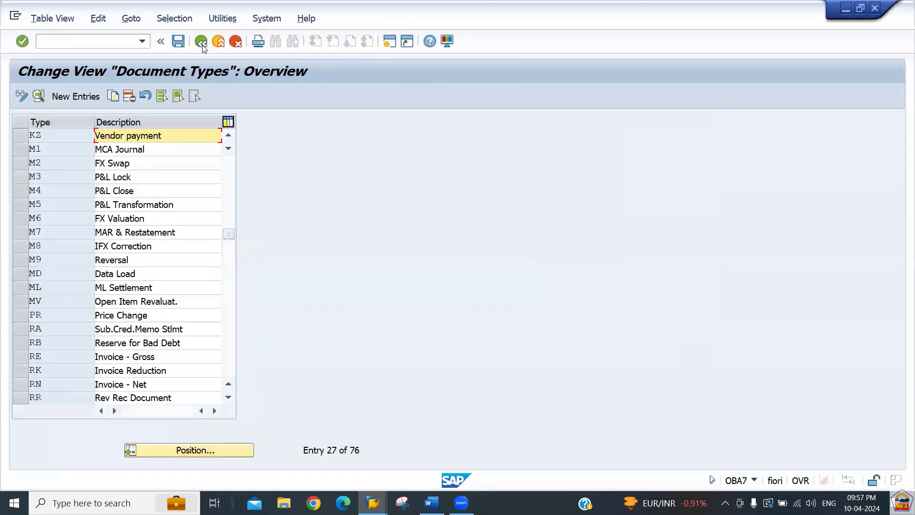
{"action": "left_click", "coordinate": [202, 451]}
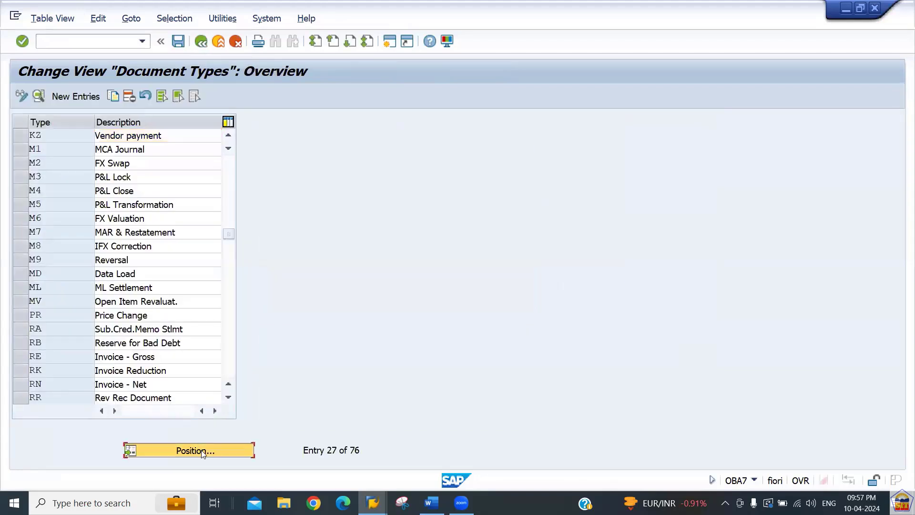
{"action": "type", "text": "ka"}
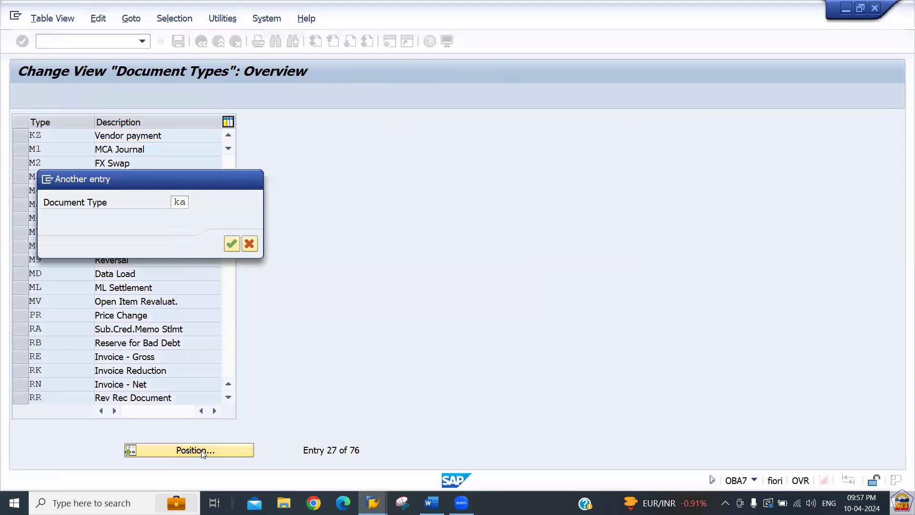
{"action": "key", "text": "Return"}
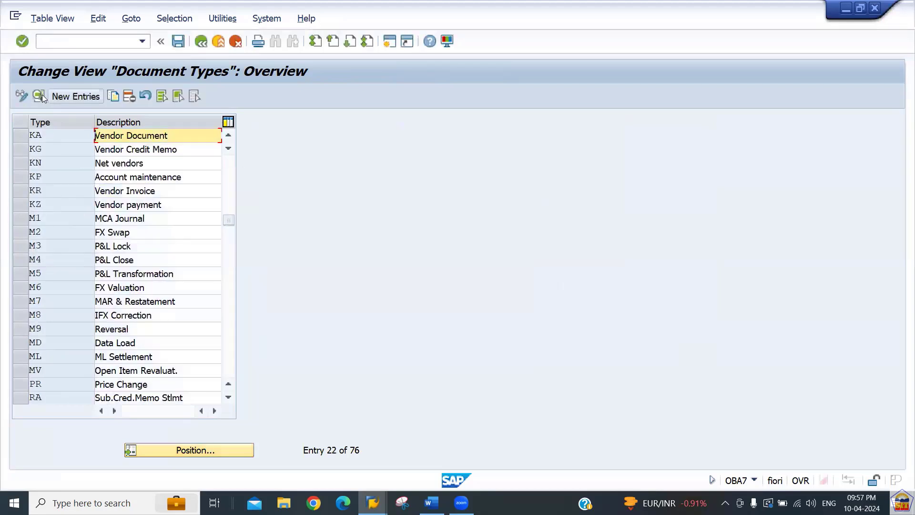
{"action": "left_click", "coordinate": [39, 96]}
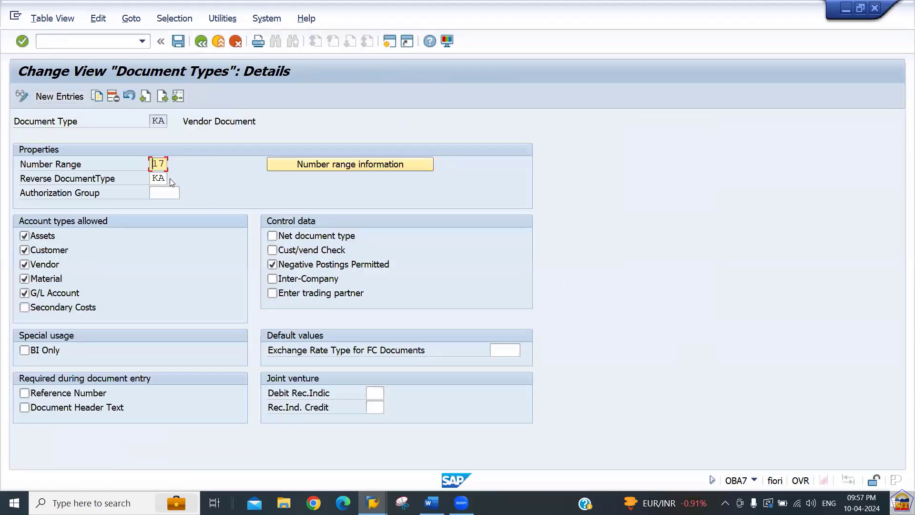
{"action": "left_click", "coordinate": [328, 164]}
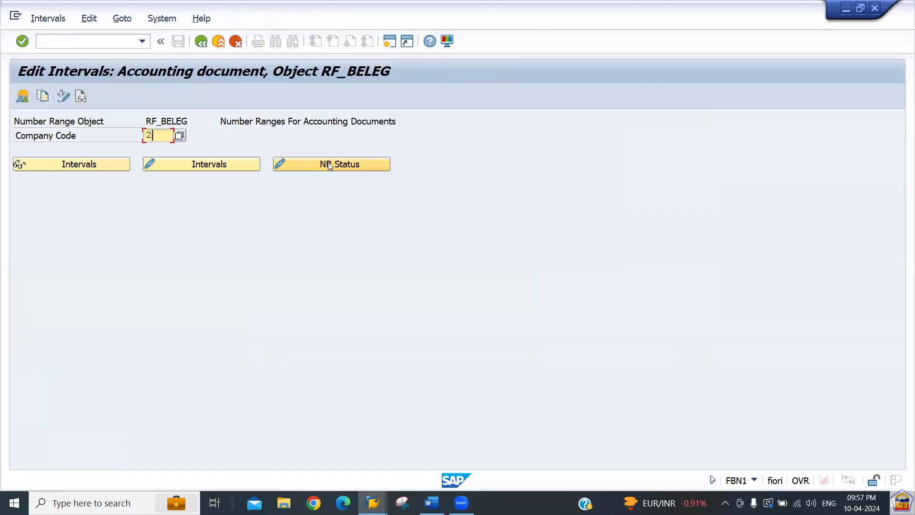
{"action": "type", "text": "2266"}
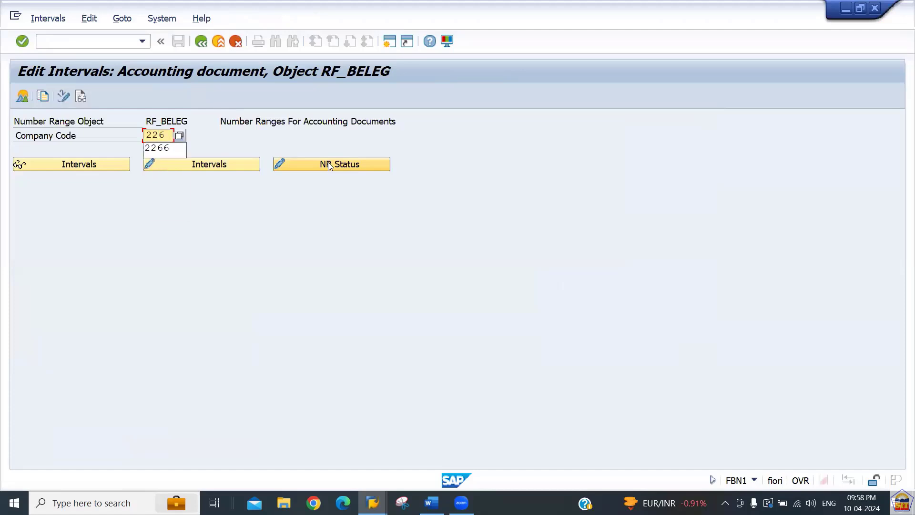
{"action": "left_click", "coordinate": [194, 165]}
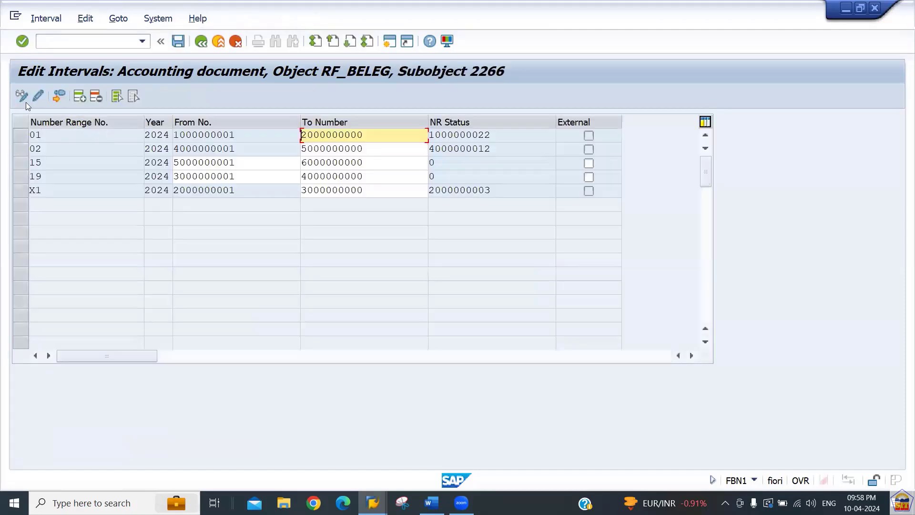
{"action": "left_click", "coordinate": [79, 98]}
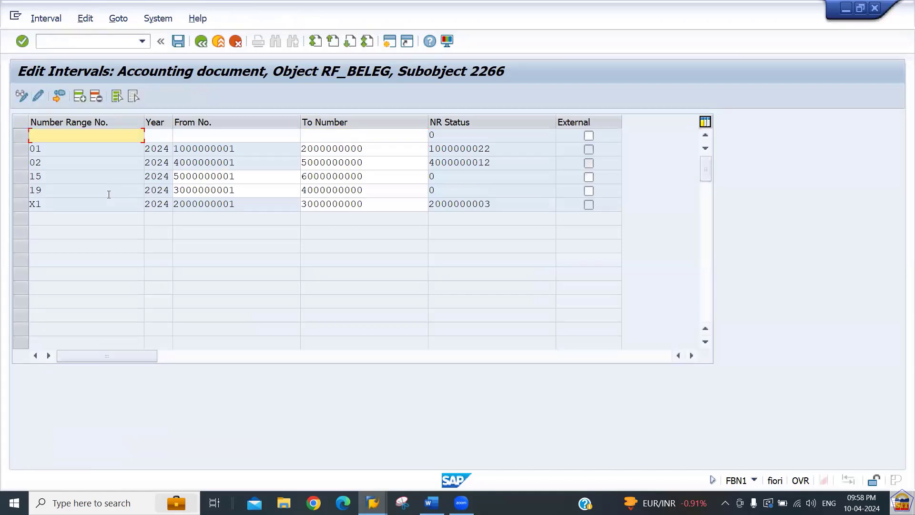
{"action": "type", "text": "17"}
{"action": "key", "text": "Tab"}
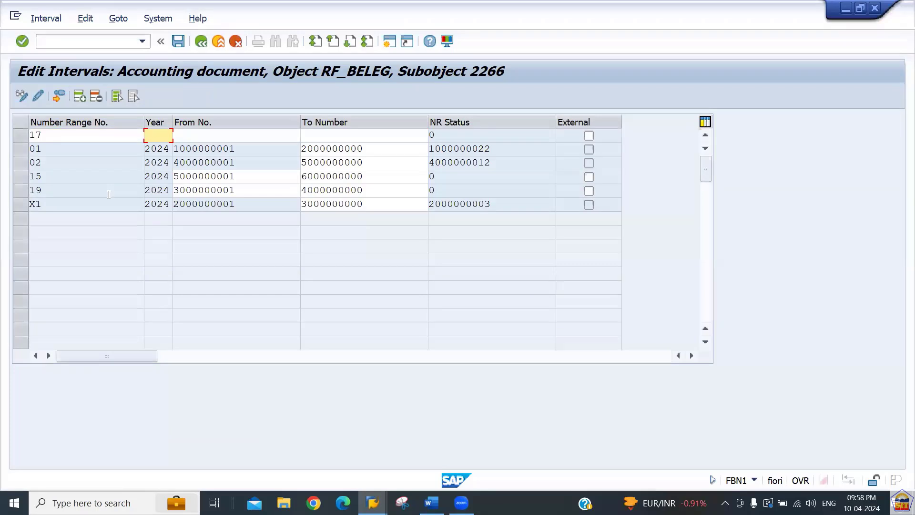
{"action": "type", "text": "2024"}
{"action": "key", "text": "Tab"}
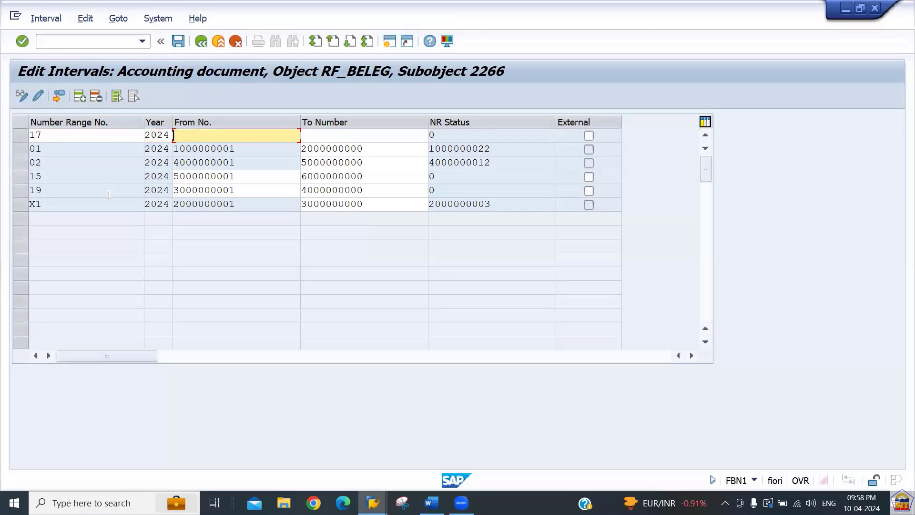
{"action": "type", "text": "60"}
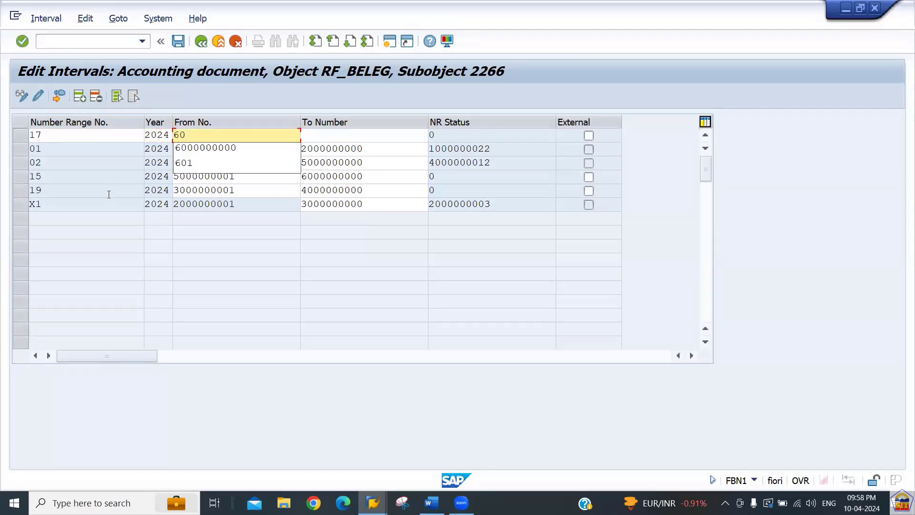
{"action": "key", "text": "Down"}
{"action": "key", "text": "Tab"}
{"action": "key", "text": "Left"}
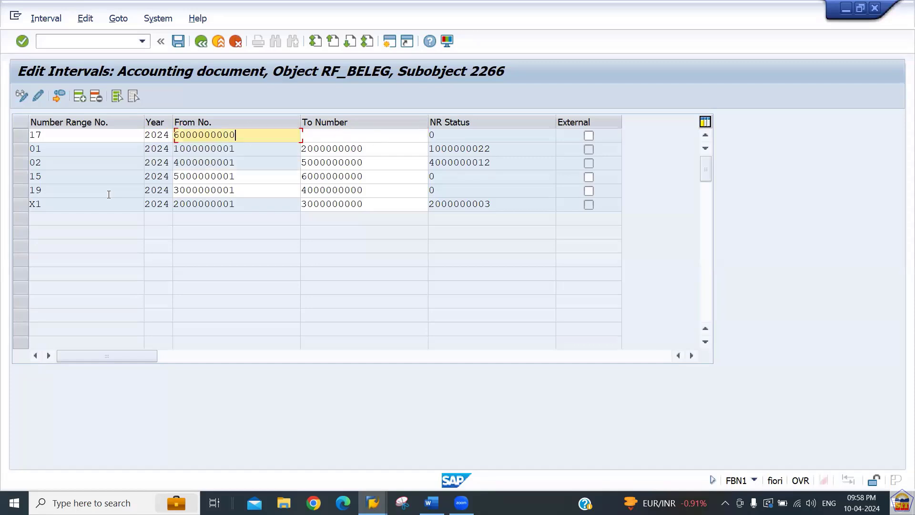
{"action": "key", "text": "BackSpace"}
{"action": "type", "text": "1"}
{"action": "key", "text": "Tab"}
{"action": "type", "text": "7000000000"}
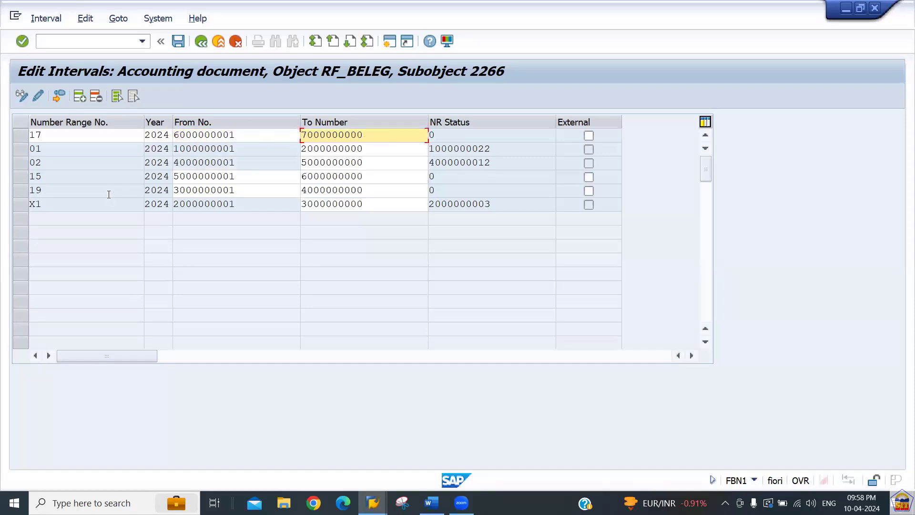
{"action": "key", "text": "Return"}
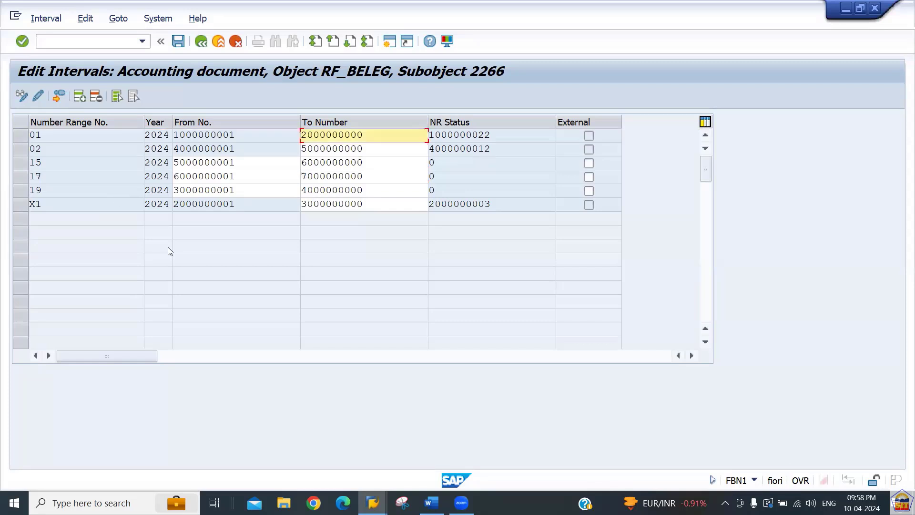
{"action": "key", "text": "ctrl+s"}
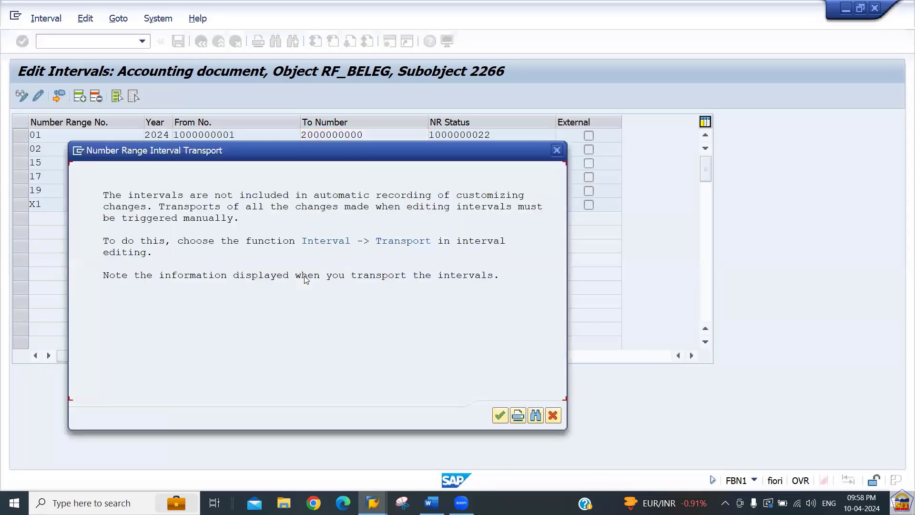
{"action": "key", "text": "Return"}
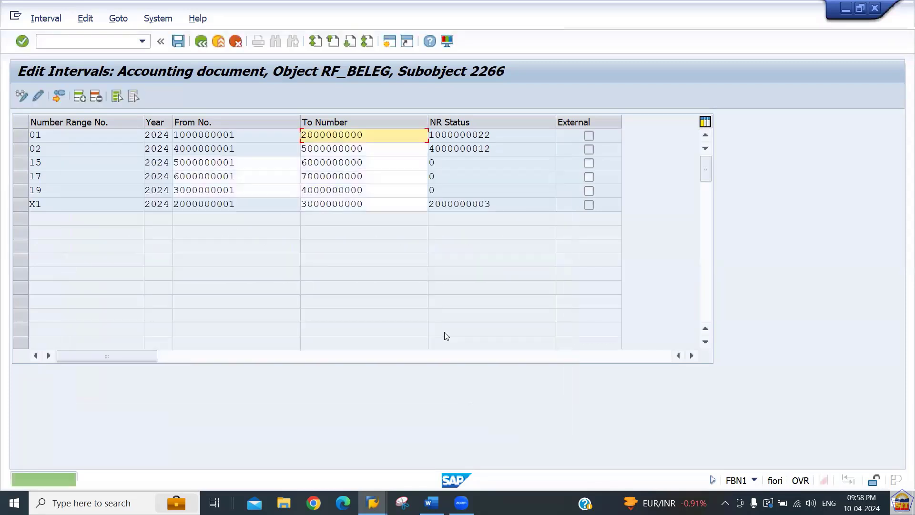
{"action": "key", "text": "alt+Tab"}
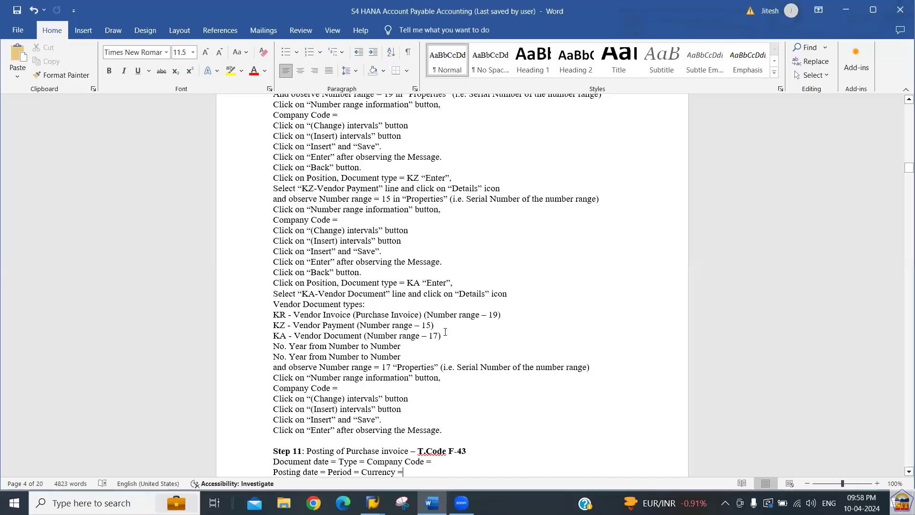
{"action": "scroll", "coordinate": [445, 331], "scroll_direction": "down", "scroll_amount": 4}
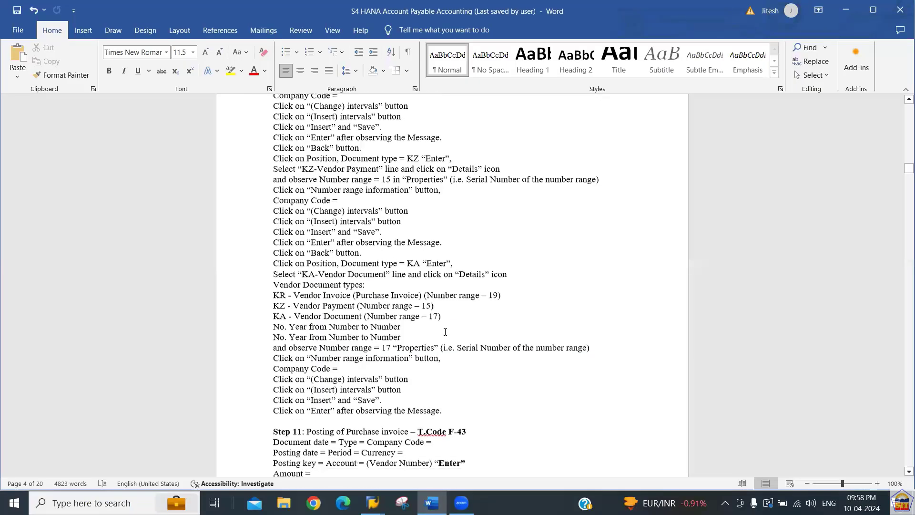